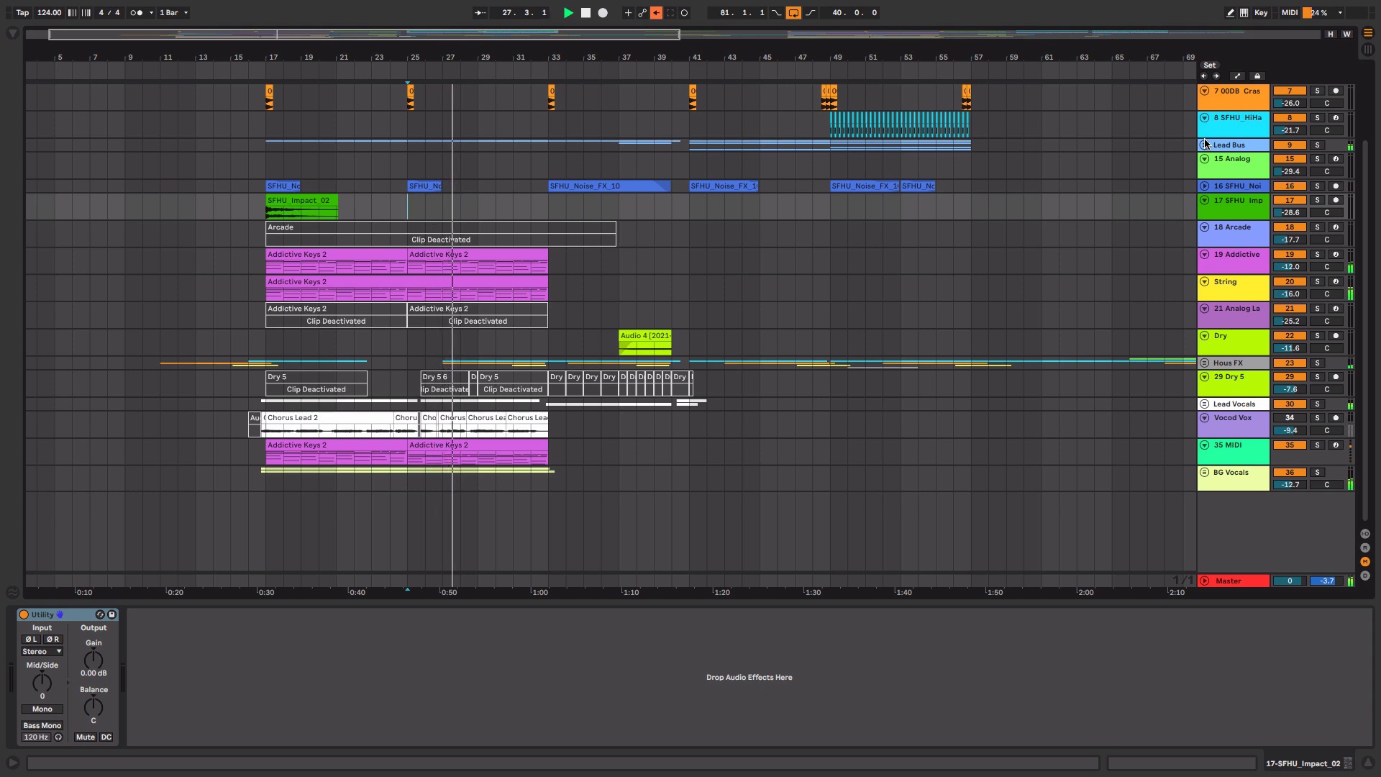
- Lower the BG Vocals volume to -13.5 dB and the 32 Chorus Lead track inside the Lead Vocals group to -6.2 dB
{"action": "left_click_drag", "start_coordinate": [1289, 485], "coordinate": [1289, 491]}
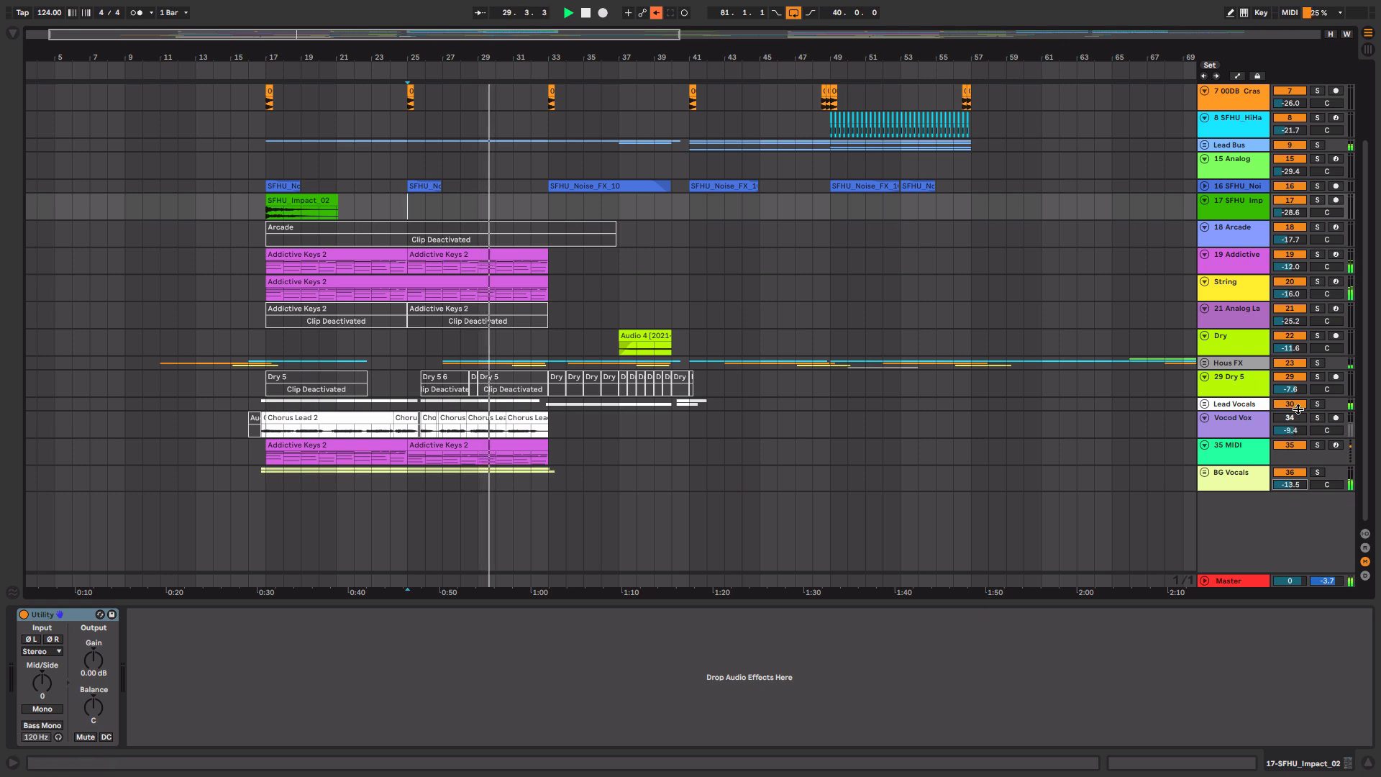
{"action": "left_click", "coordinate": [1215, 405]}
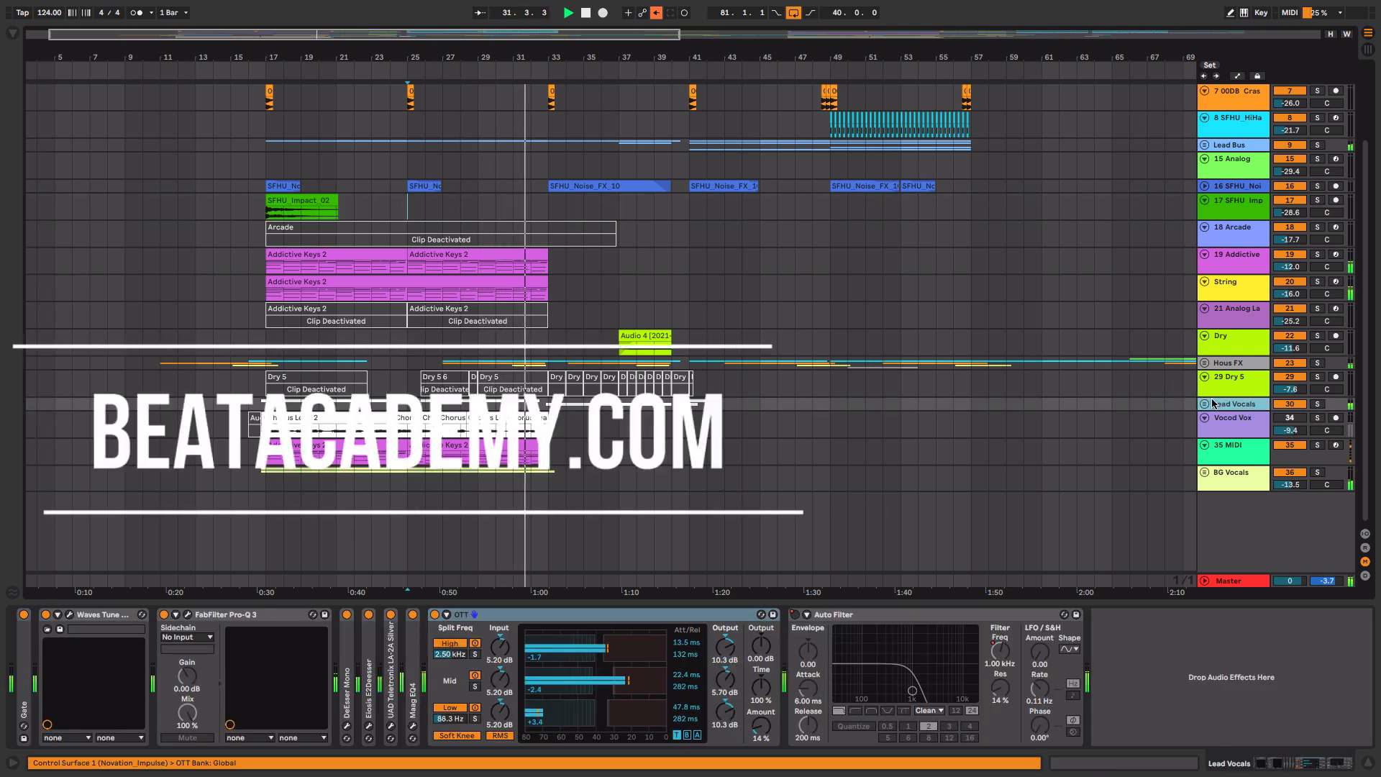
{"action": "left_click", "coordinate": [1205, 404]}
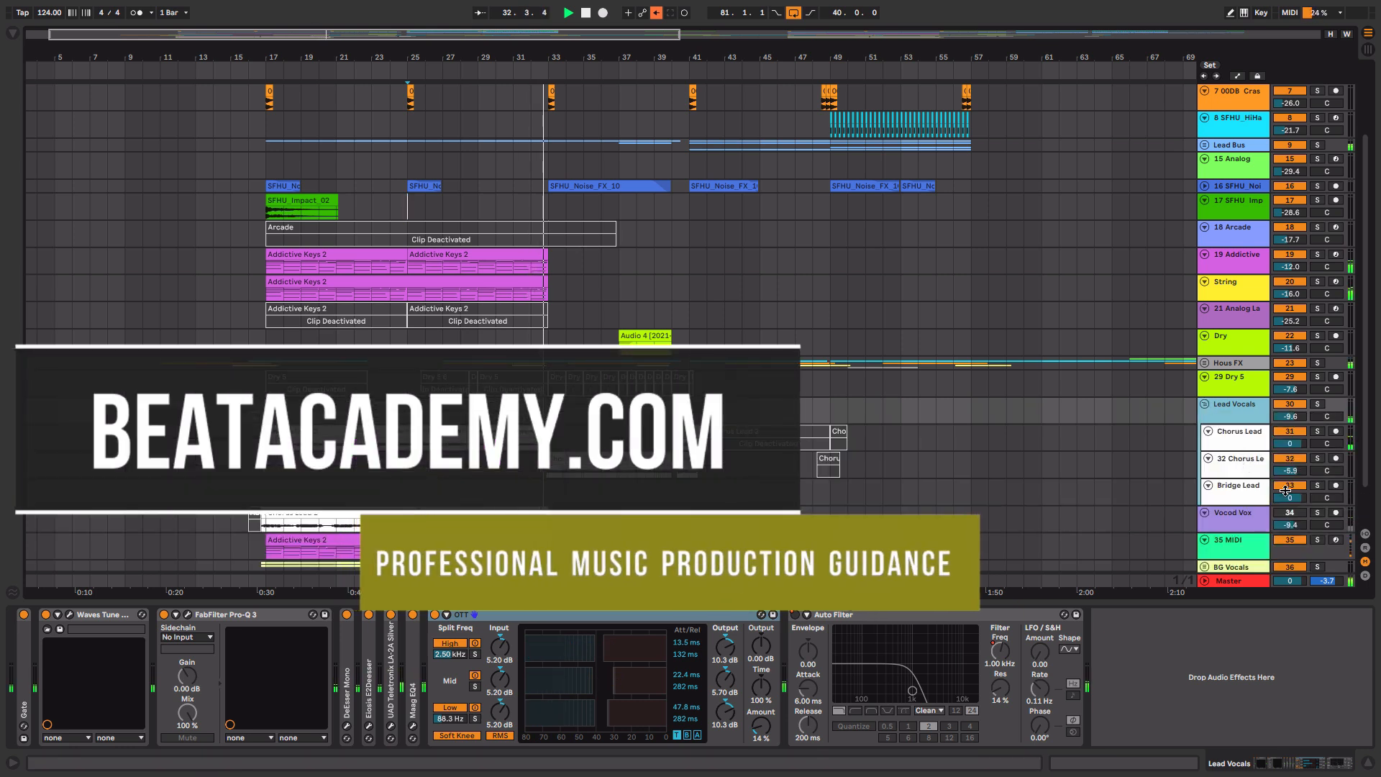
{"action": "left_click_drag", "start_coordinate": [1290, 470], "coordinate": [1290, 475]}
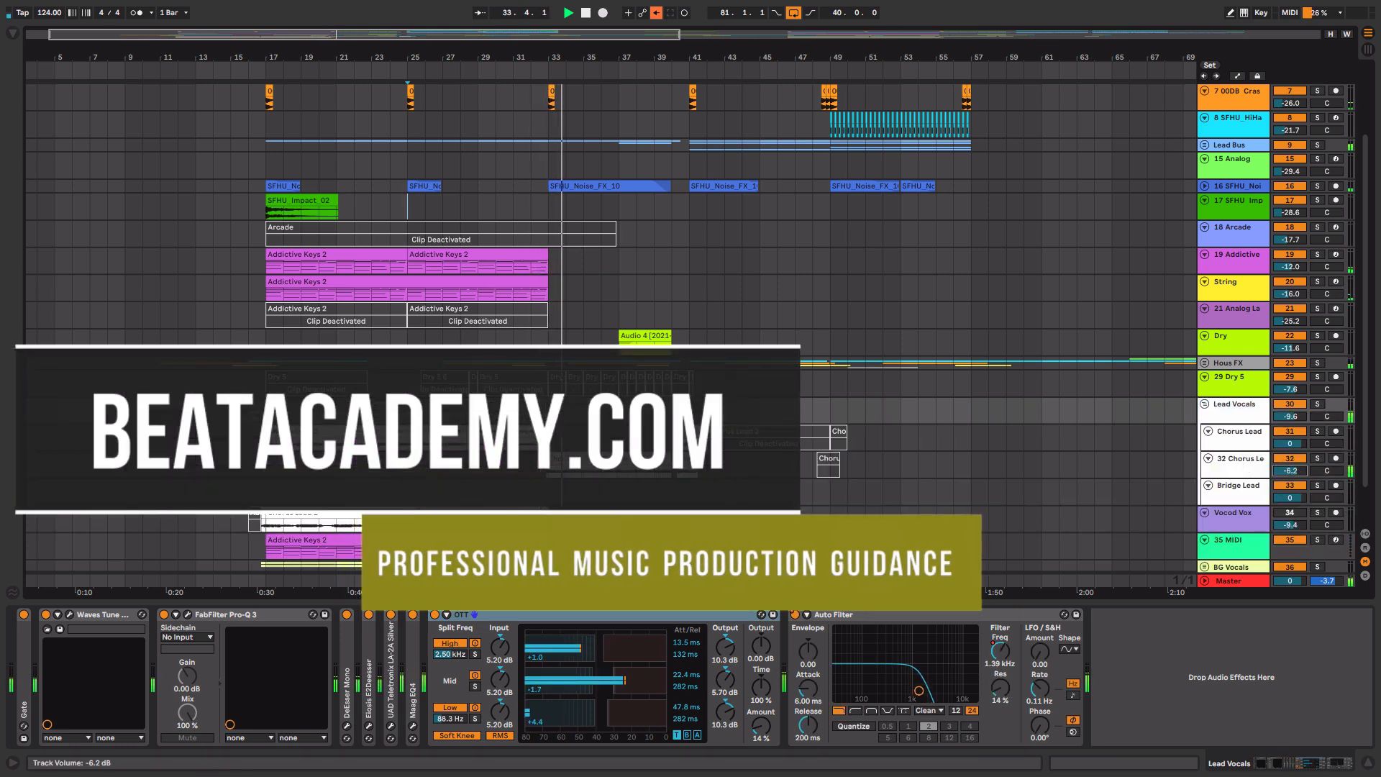
{"action": "left_click", "coordinate": [1205, 405]}
- Open the Main Lead MIDI clip that starts at bar 41 and fold its note editor to the used pitches
{"action": "scroll", "coordinate": [940, 303], "scroll_direction": "up", "scroll_amount": 3}
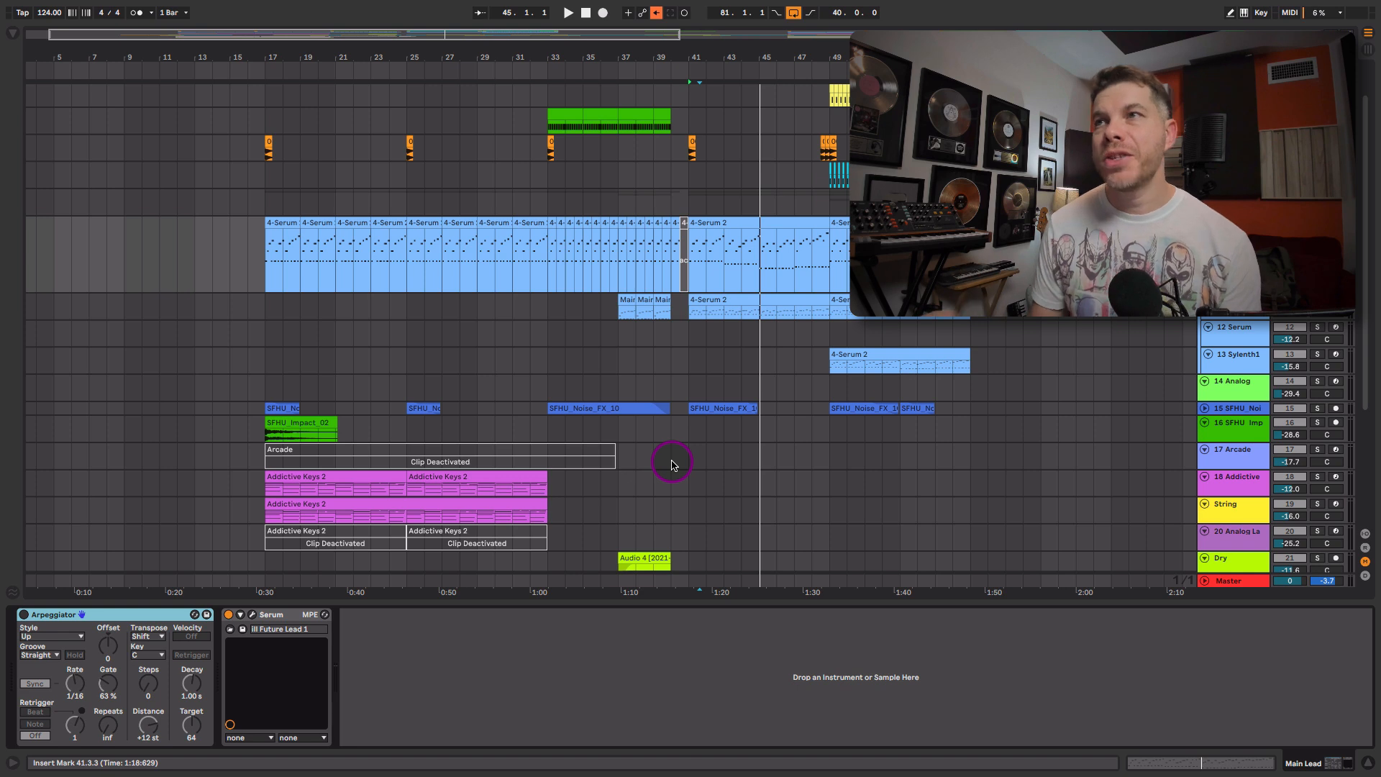
{"action": "left_click", "coordinate": [770, 224]}
{"action": "double_click", "coordinate": [770, 223]}
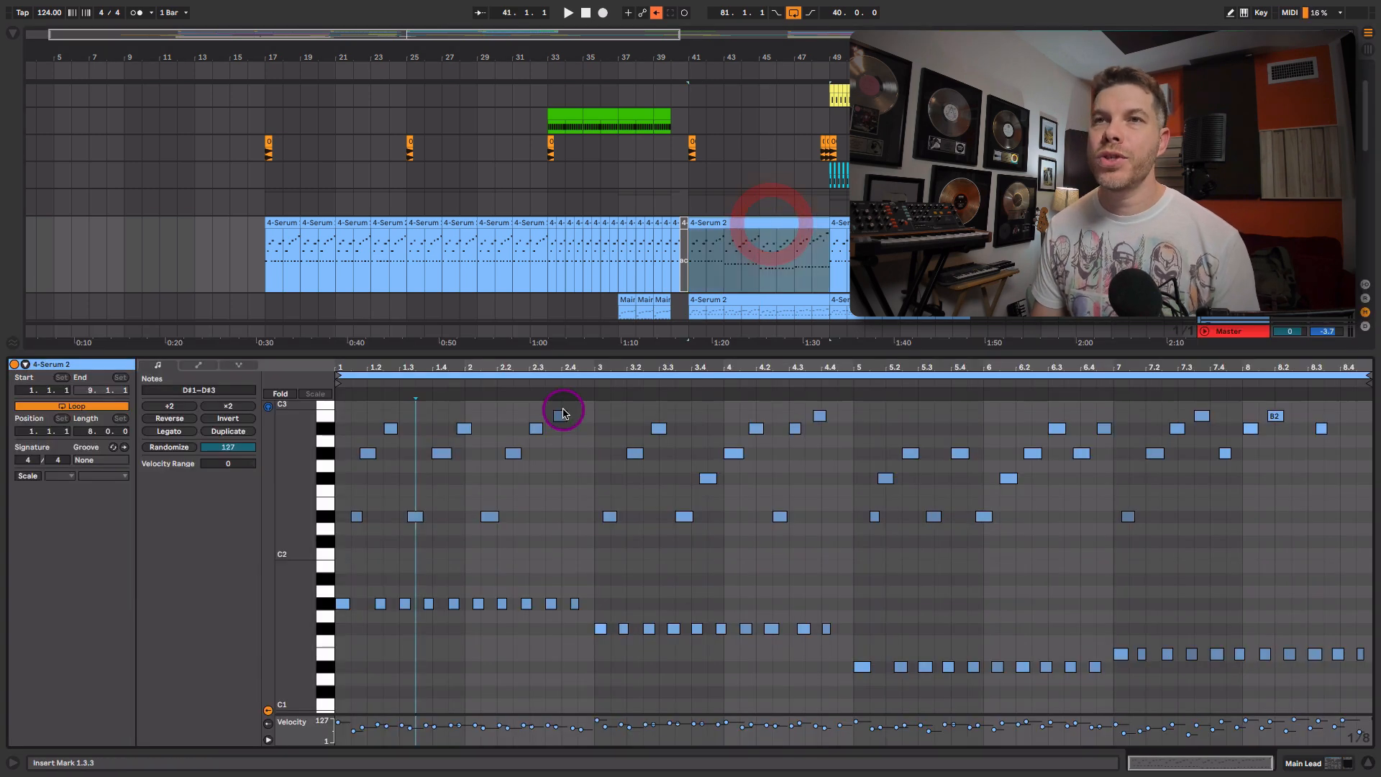
{"action": "left_click", "coordinate": [287, 393]}
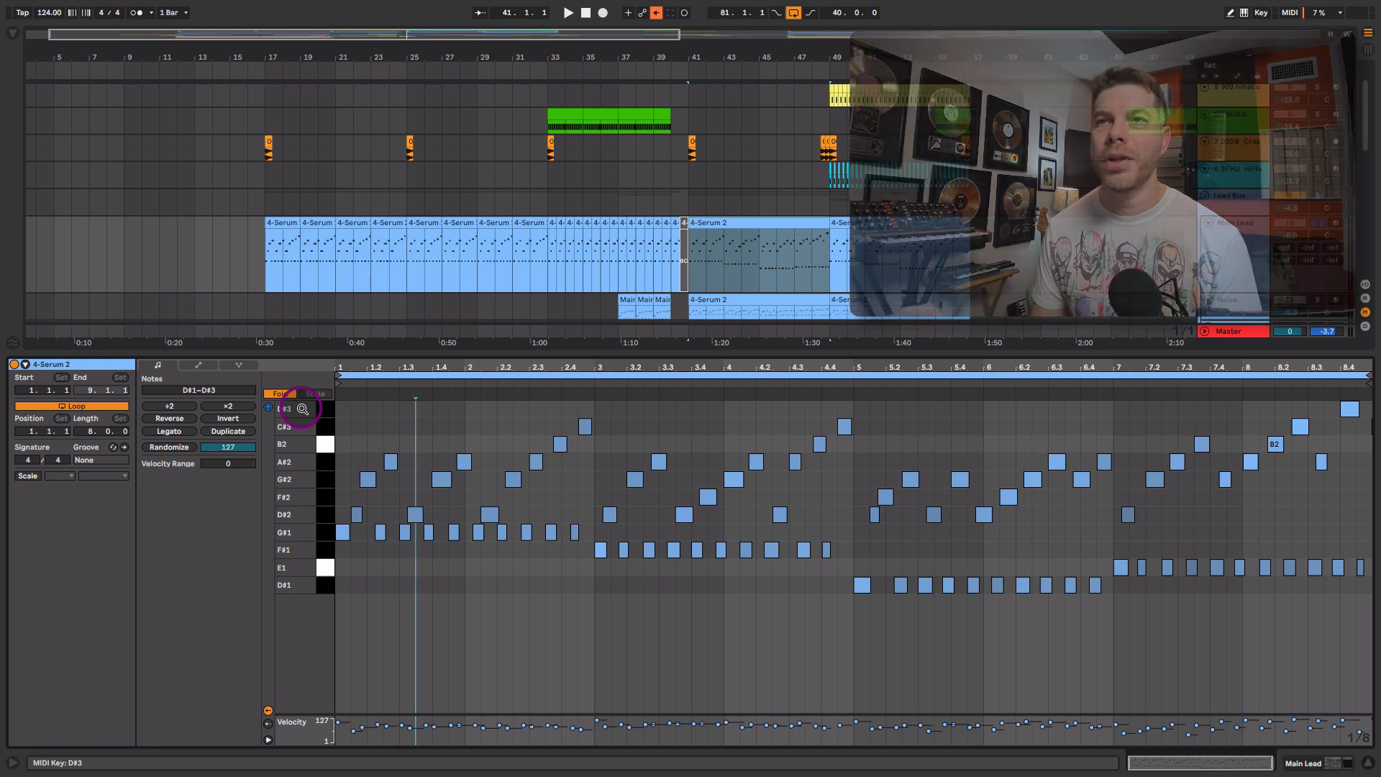
- Play back the opened Main Lead clip and examine its first bars up close
{"action": "key", "text": "space"}
{"action": "left_click_drag", "start_coordinate": [423, 364], "coordinate": [531, 369]}
{"action": "key", "text": "space"}
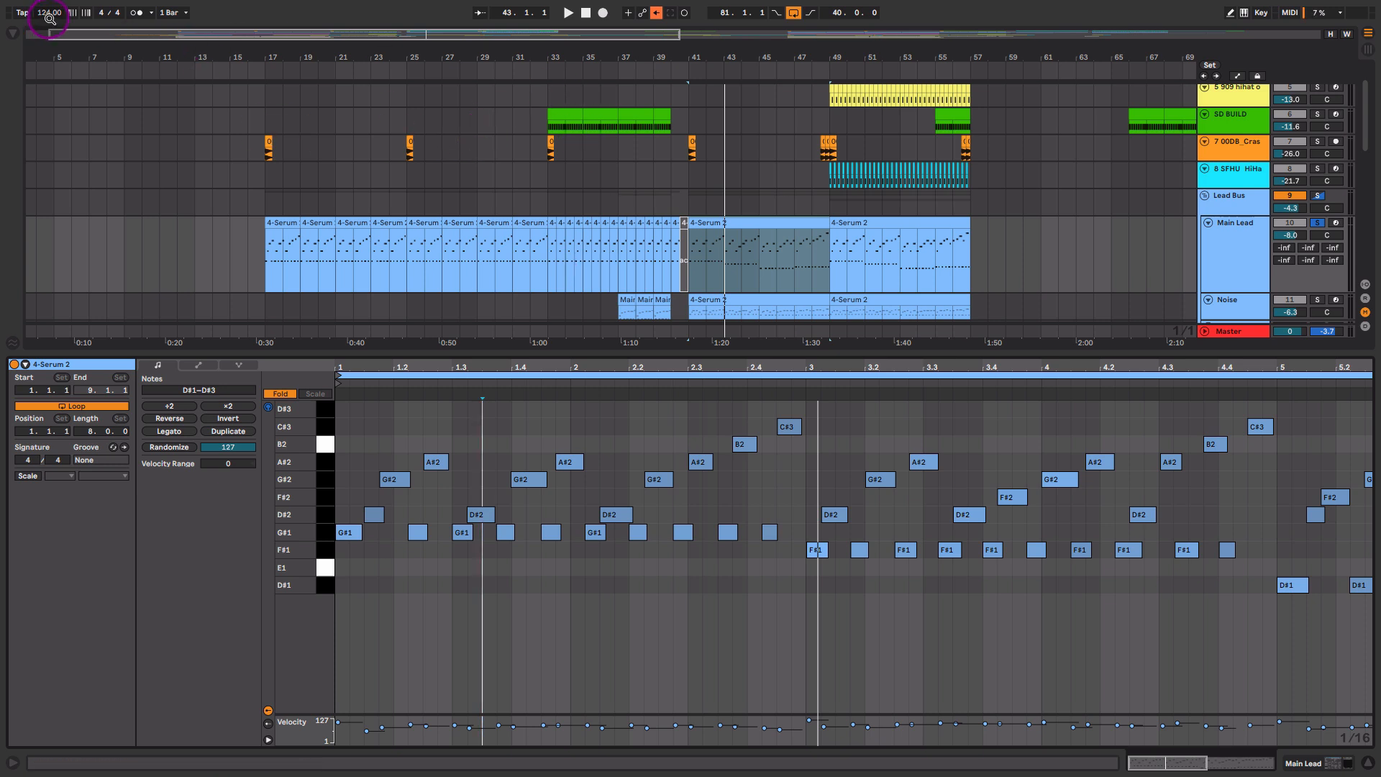
- Audition the lead melody at a tempo of 92 BPM and again at 124 BPM for comparison
{"action": "left_click_drag", "start_coordinate": [50, 18], "coordinate": [52, 16]}
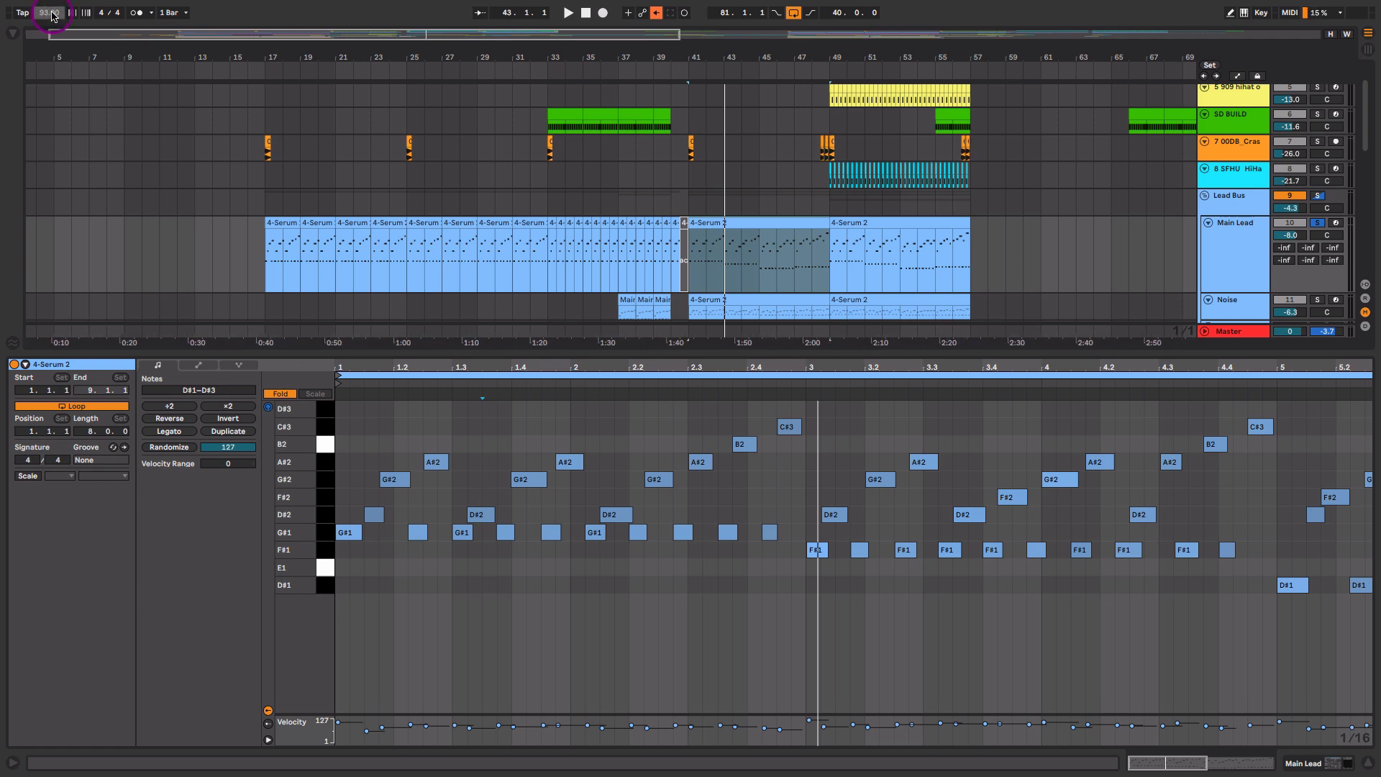
{"action": "key", "text": "space"}
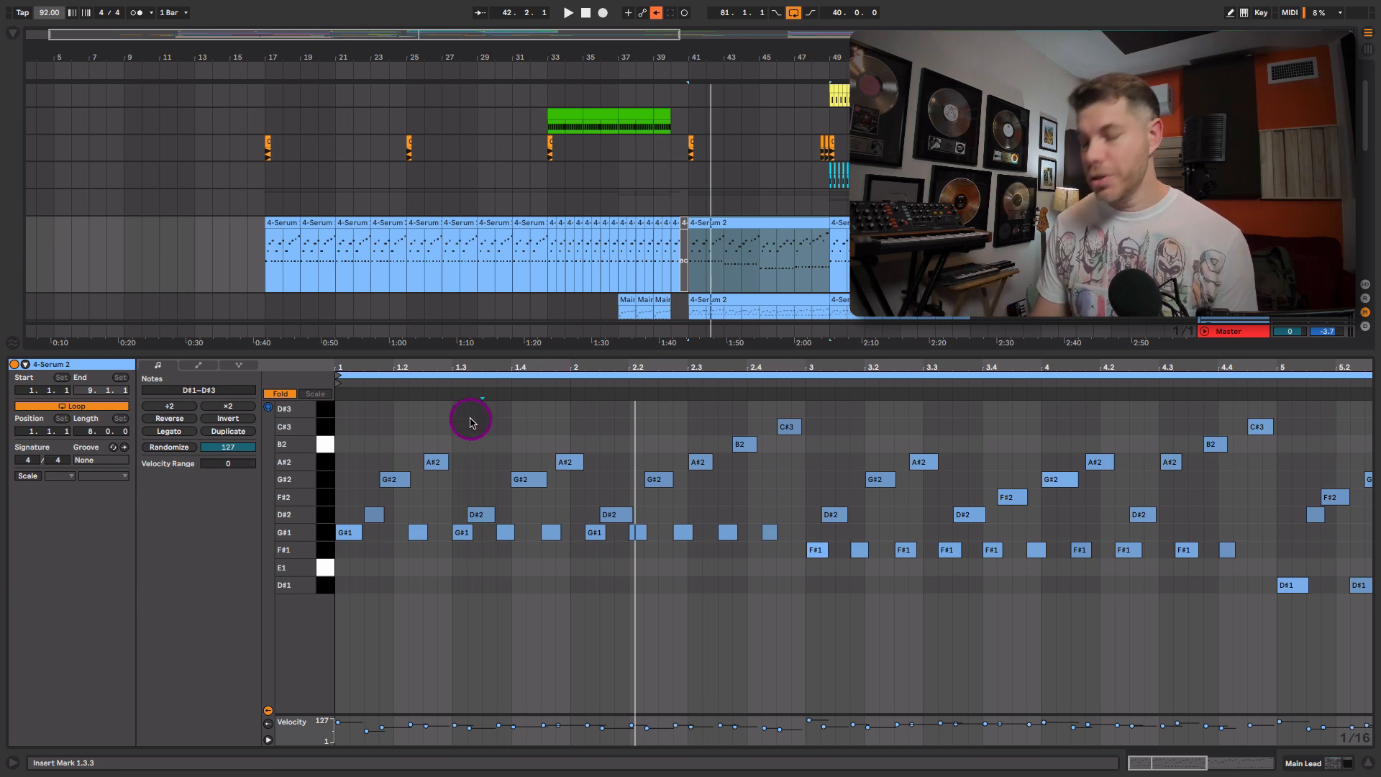
{"action": "key", "text": "Return"}
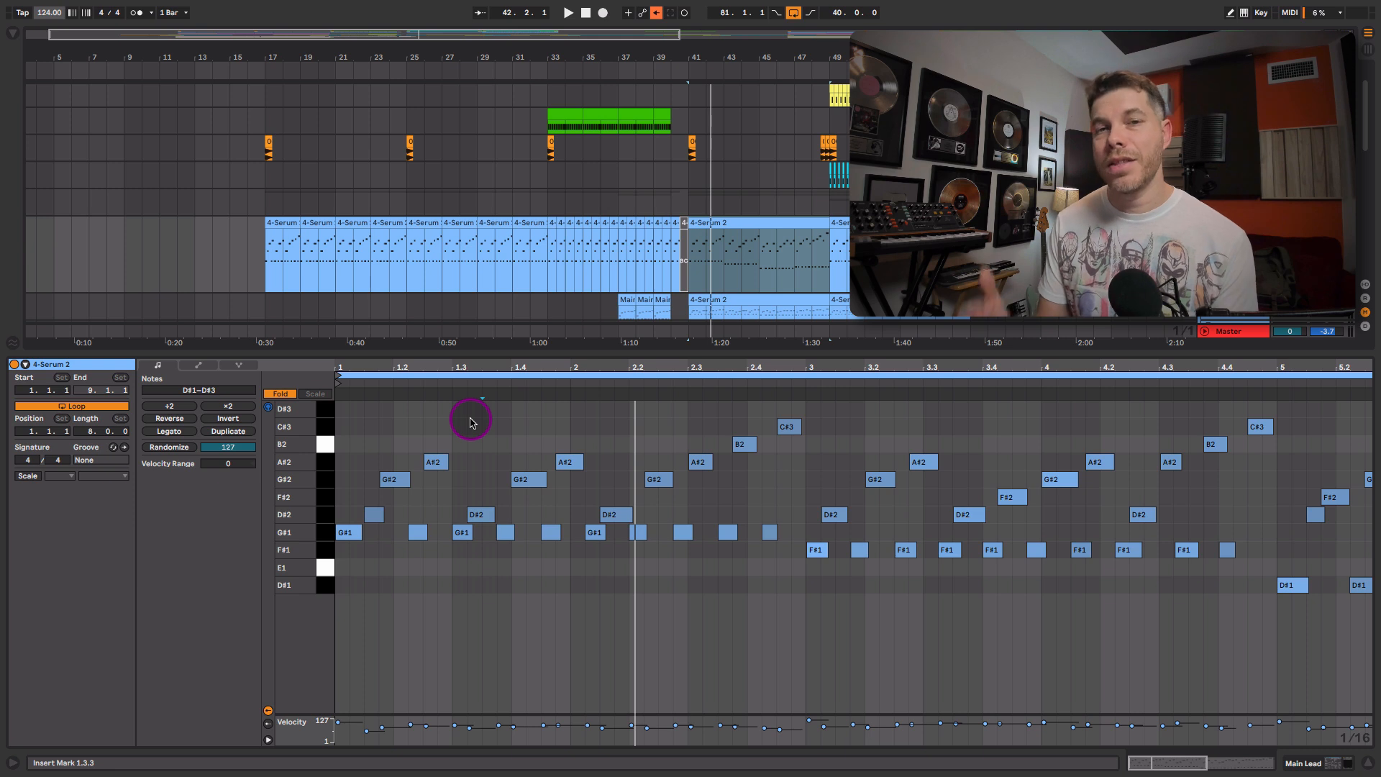
{"action": "key", "text": "space"}
{"action": "key", "text": "space"}
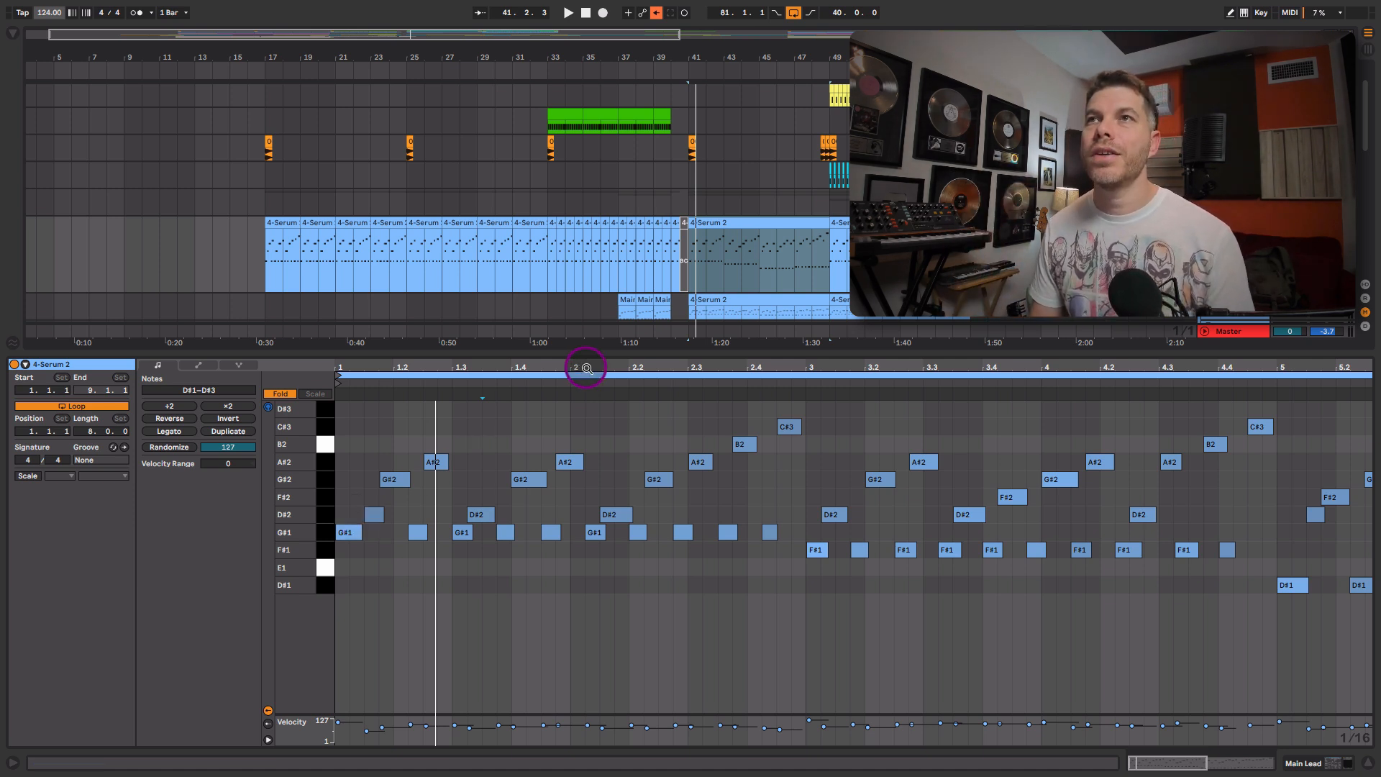
- Create a MIDI clip in the Main Lead track's scene 9 slot in Session View, with a sixteenth A#3 note at its start
{"action": "key", "text": "Tab"}
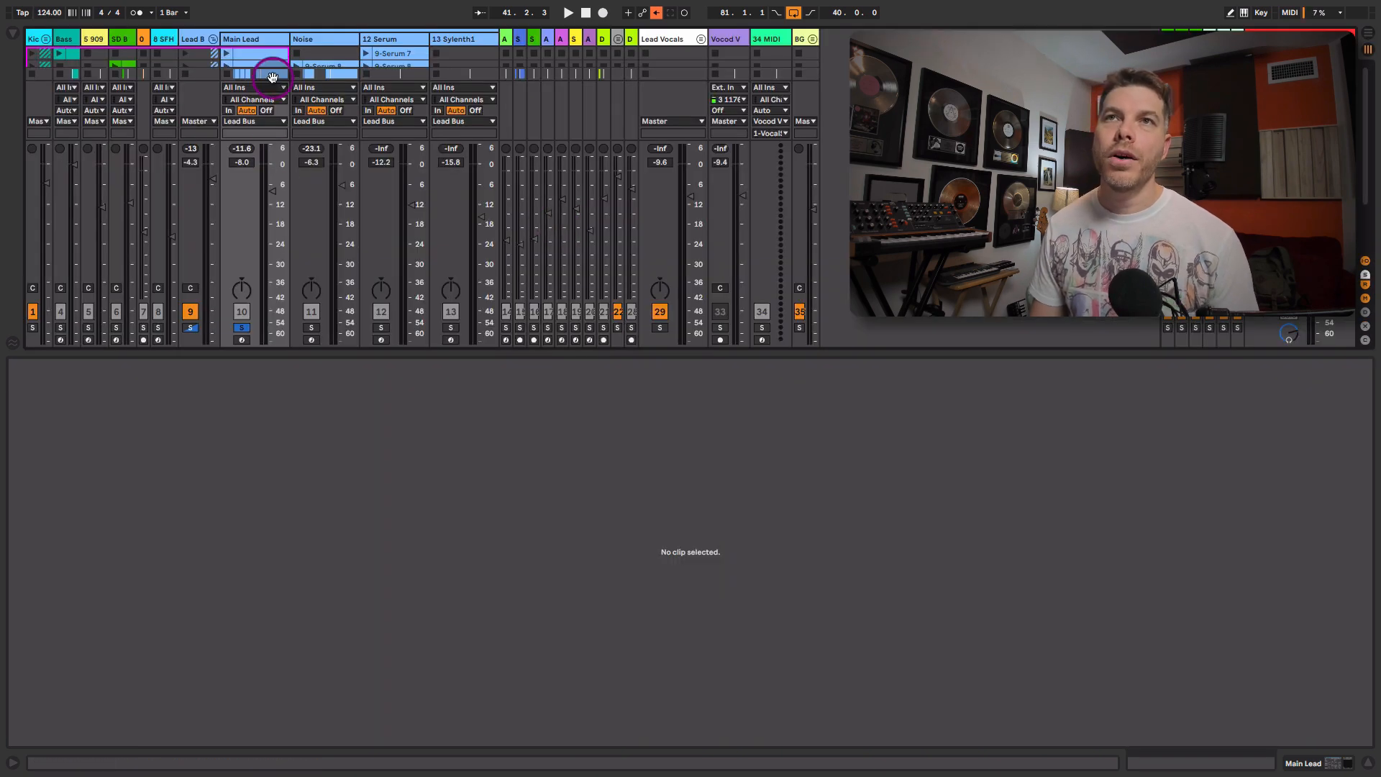
{"action": "left_click_drag", "start_coordinate": [312, 356], "coordinate": [317, 627]}
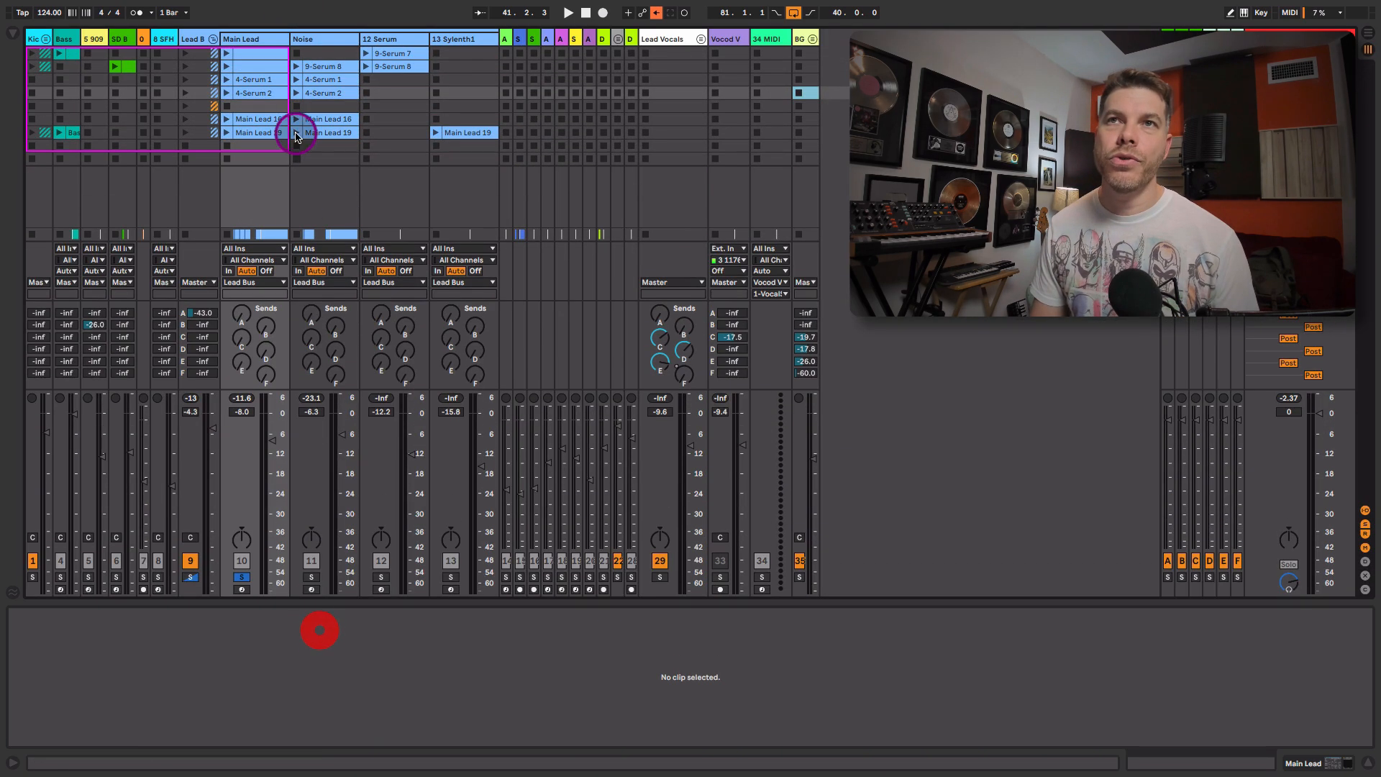
{"action": "double_click", "coordinate": [255, 157]}
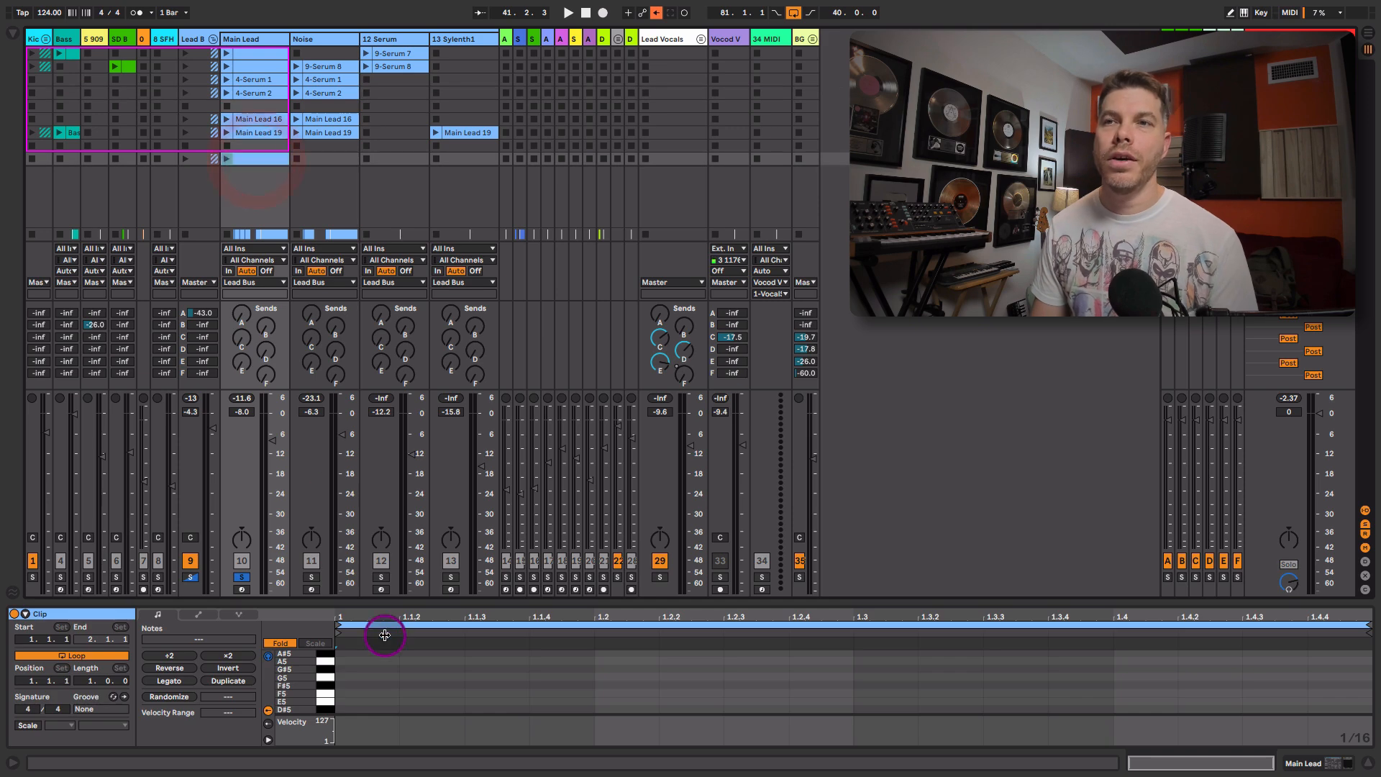
{"action": "left_click_drag", "start_coordinate": [446, 288], "coordinate": [446, 317]}
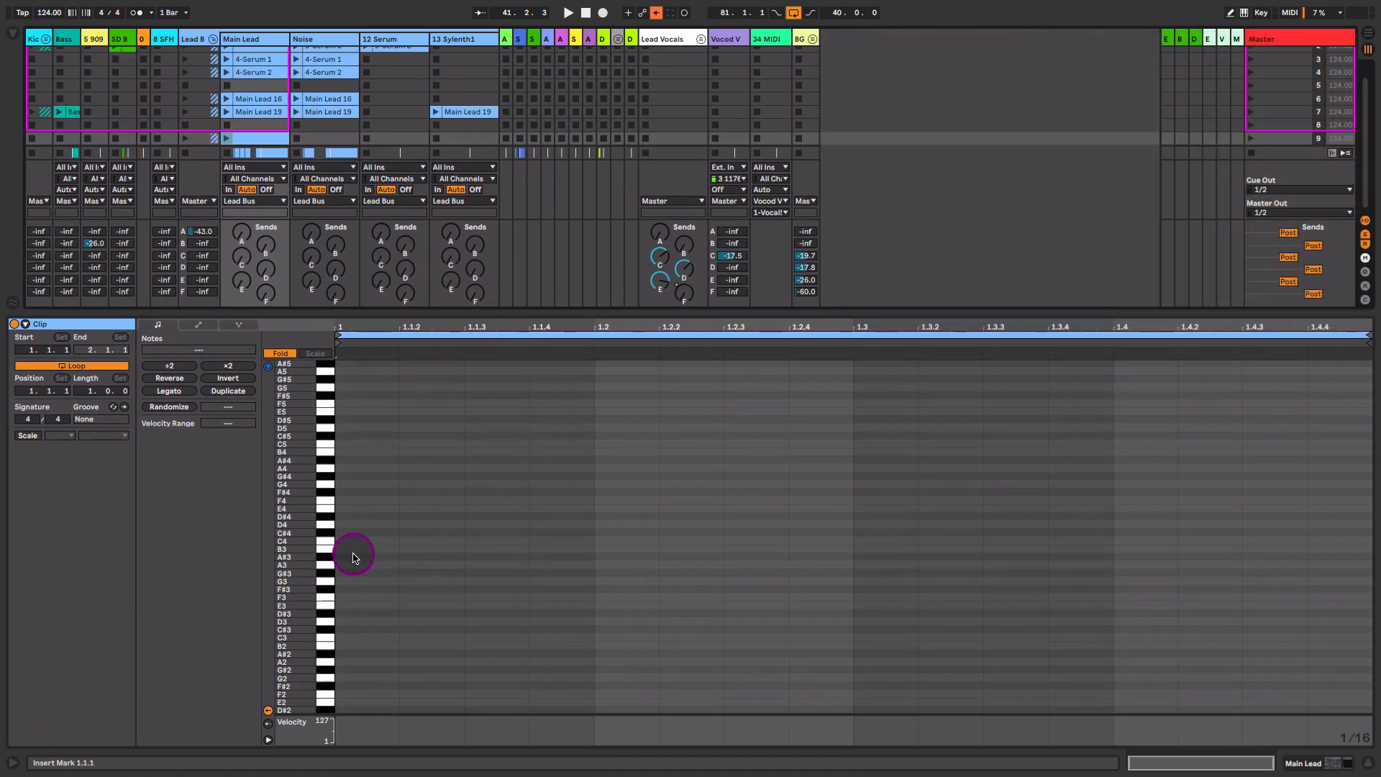
{"action": "double_click", "coordinate": [353, 558]}
{"action": "double_click", "coordinate": [484, 559]}
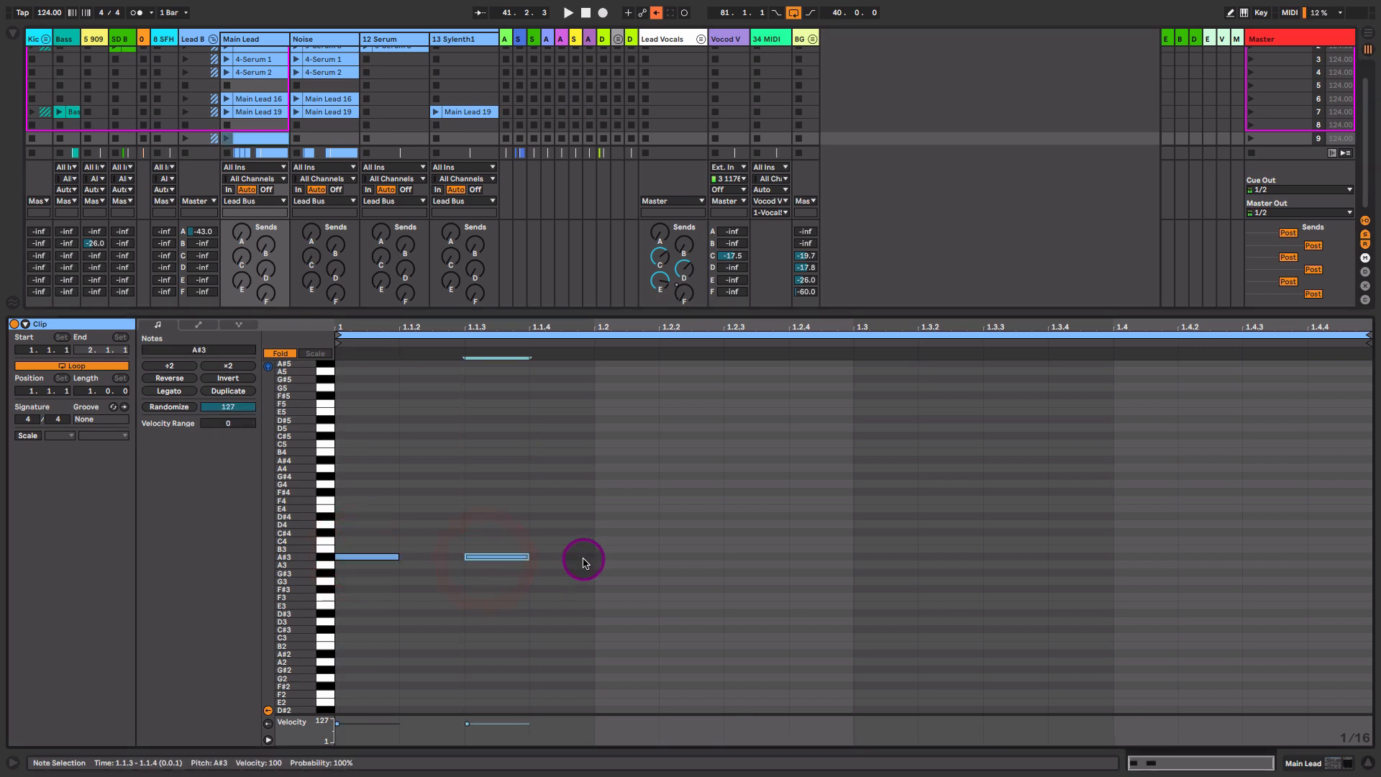
{"action": "key", "text": "b"}
{"action": "left_click", "coordinate": [580, 557]}
{"action": "left_click", "coordinate": [740, 565]}
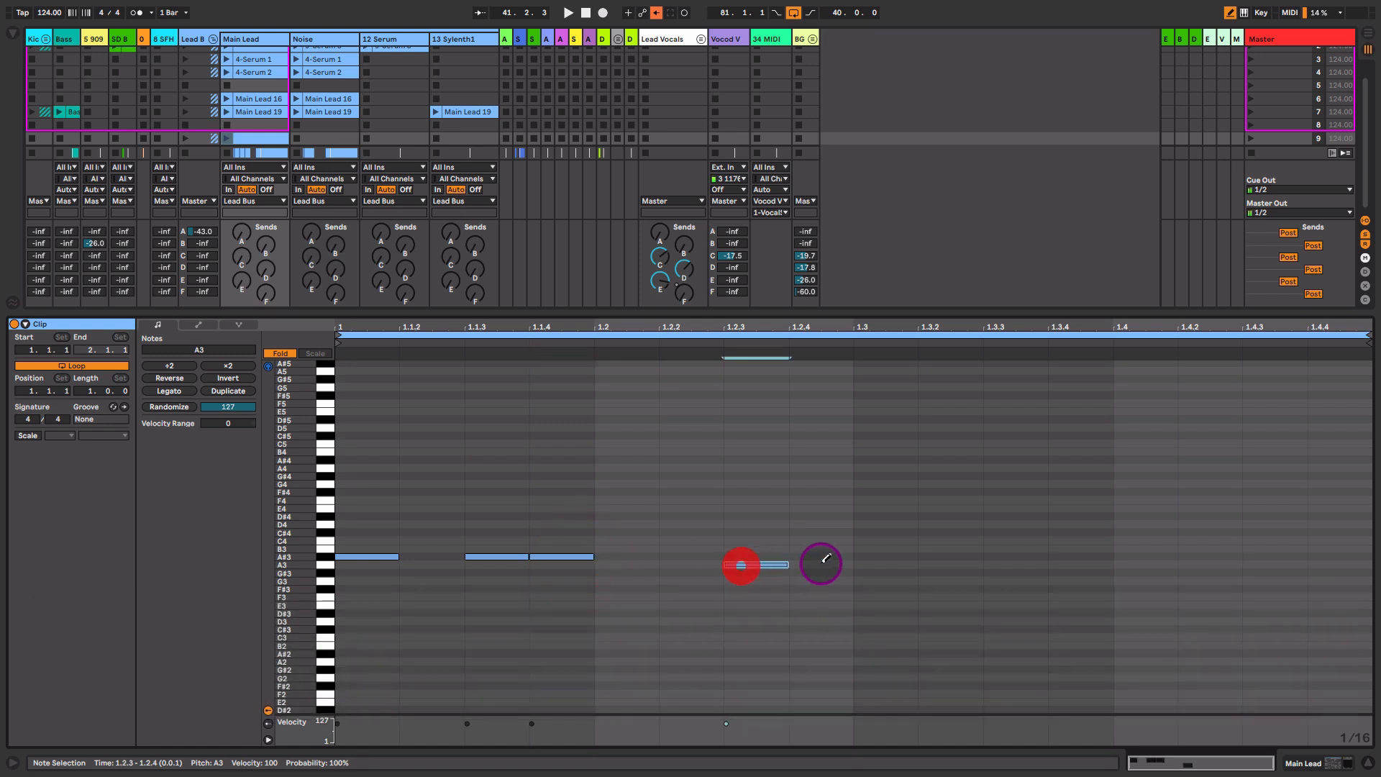
{"action": "left_click", "coordinate": [884, 564]}
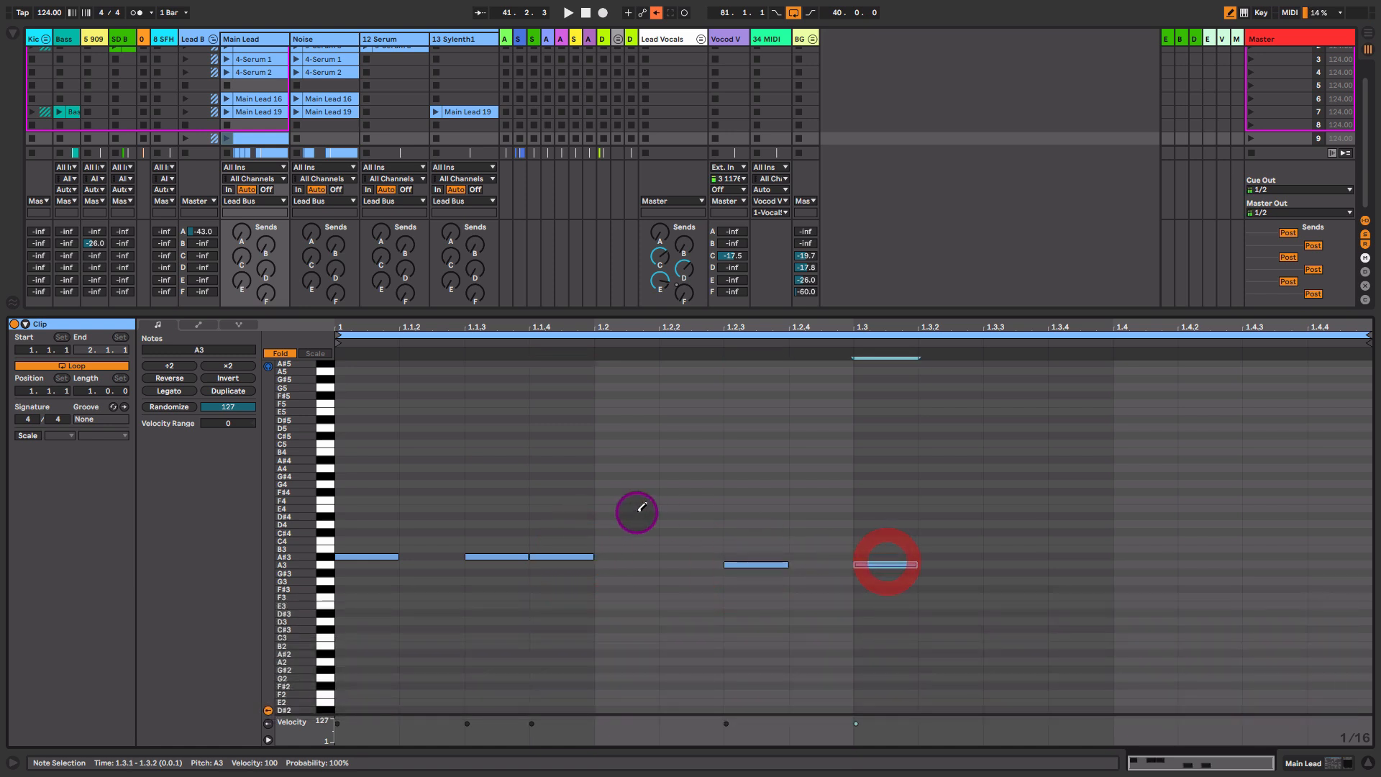
{"action": "key", "text": "b"}
{"action": "mouse_move", "coordinate": [472, 486]}
{"action": "left_mouse_down"}
{"action": "mouse_move", "coordinate": [748, 651]}
{"action": "mouse_move", "coordinate": [996, 650]}
{"action": "left_mouse_up"}
{"action": "key", "text": "Delete"}
- Fold to the used pitch and draw sixteenth A#3 notes at 1.1.3, 1.1.4, 1.2.3, 1.2.4, 1.3.3, 1.3.4, 1.4.1 and 1.4.4
{"action": "left_click", "coordinate": [281, 353]}
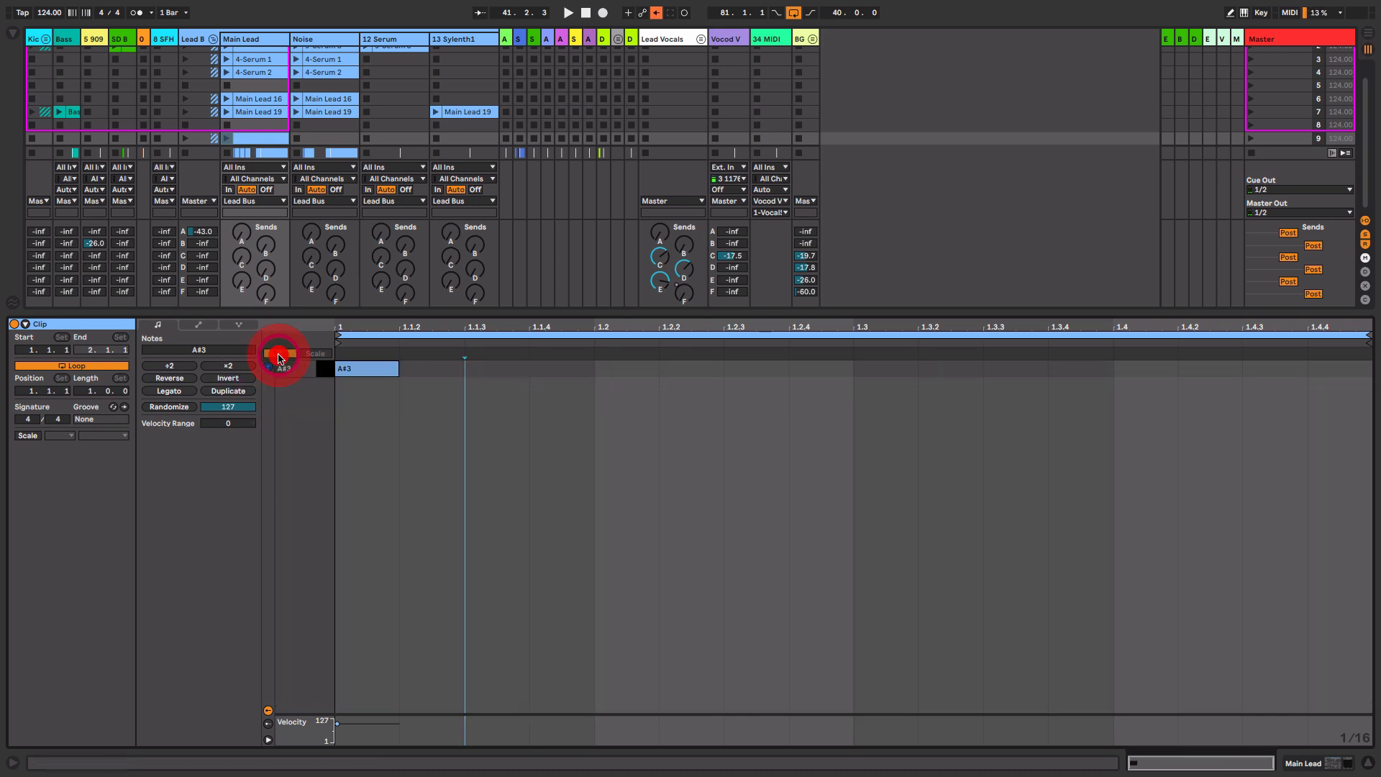
{"action": "key", "text": "b"}
{"action": "left_click", "coordinate": [496, 369]}
{"action": "left_click", "coordinate": [580, 368]}
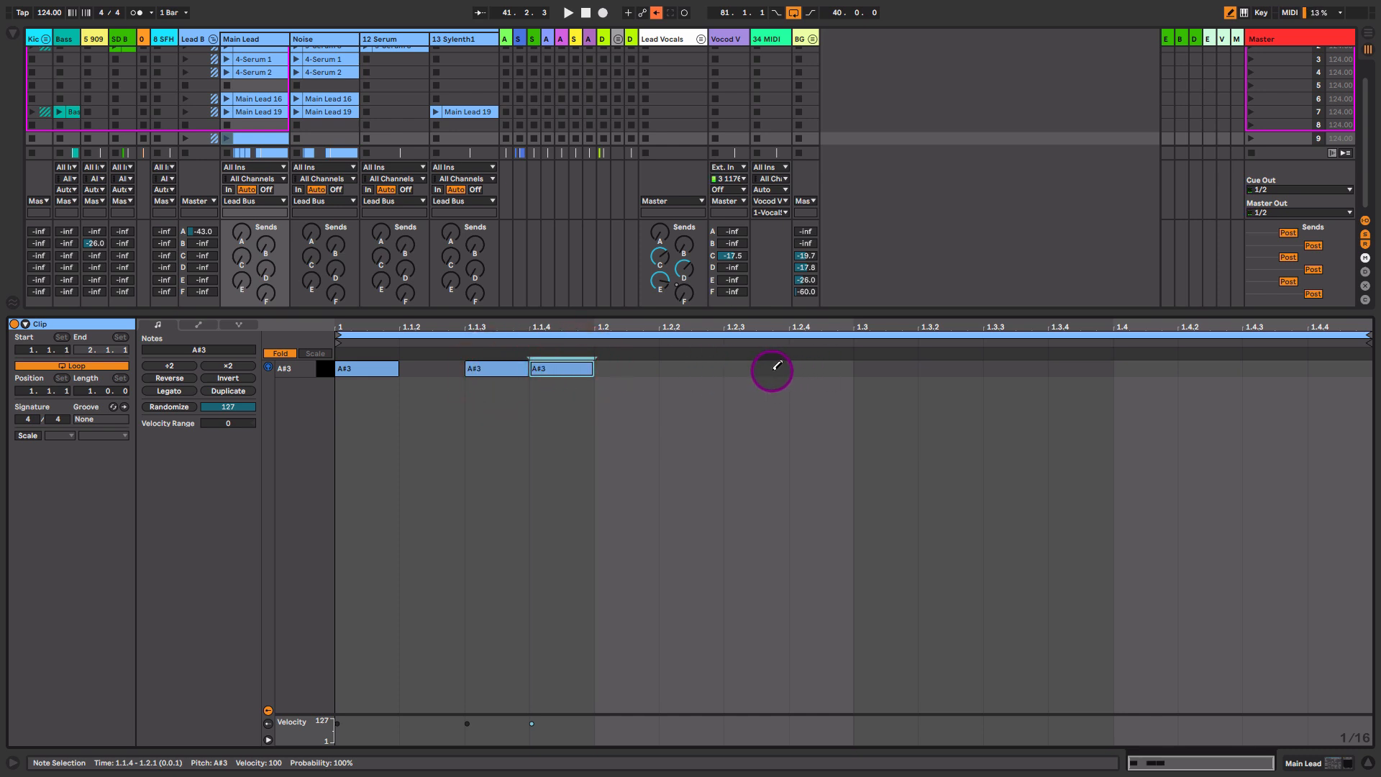
{"action": "left_click_drag", "start_coordinate": [776, 367], "coordinate": [840, 368]}
{"action": "left_click", "coordinate": [1021, 386]}
{"action": "left_click", "coordinate": [1001, 374]}
{"action": "left_click_drag", "start_coordinate": [1081, 368], "coordinate": [1143, 365]}
{"action": "left_click", "coordinate": [1310, 368]}
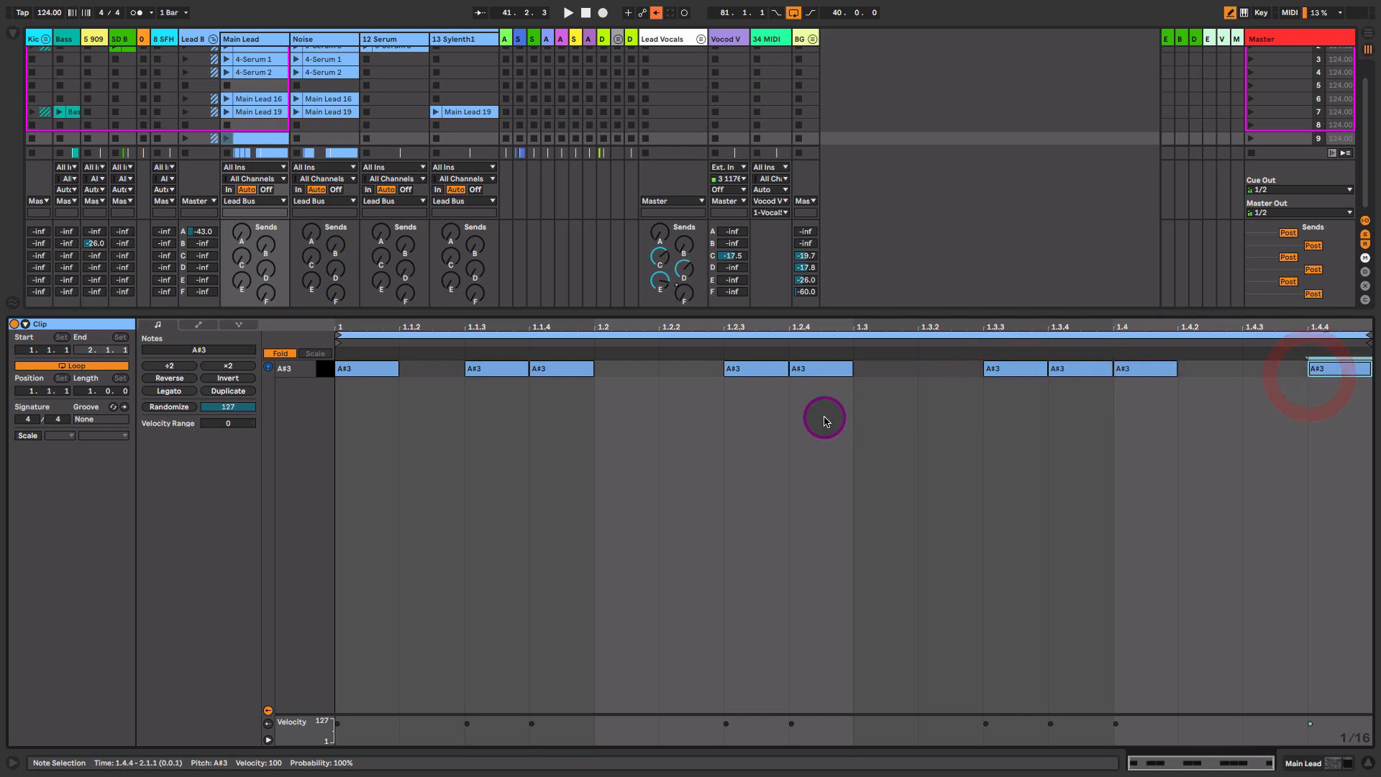
- Launch the new Main Lead clip and replace its A#3 note at 1.3.3 with one at 1.3.2
{"action": "left_click", "coordinate": [278, 106]}
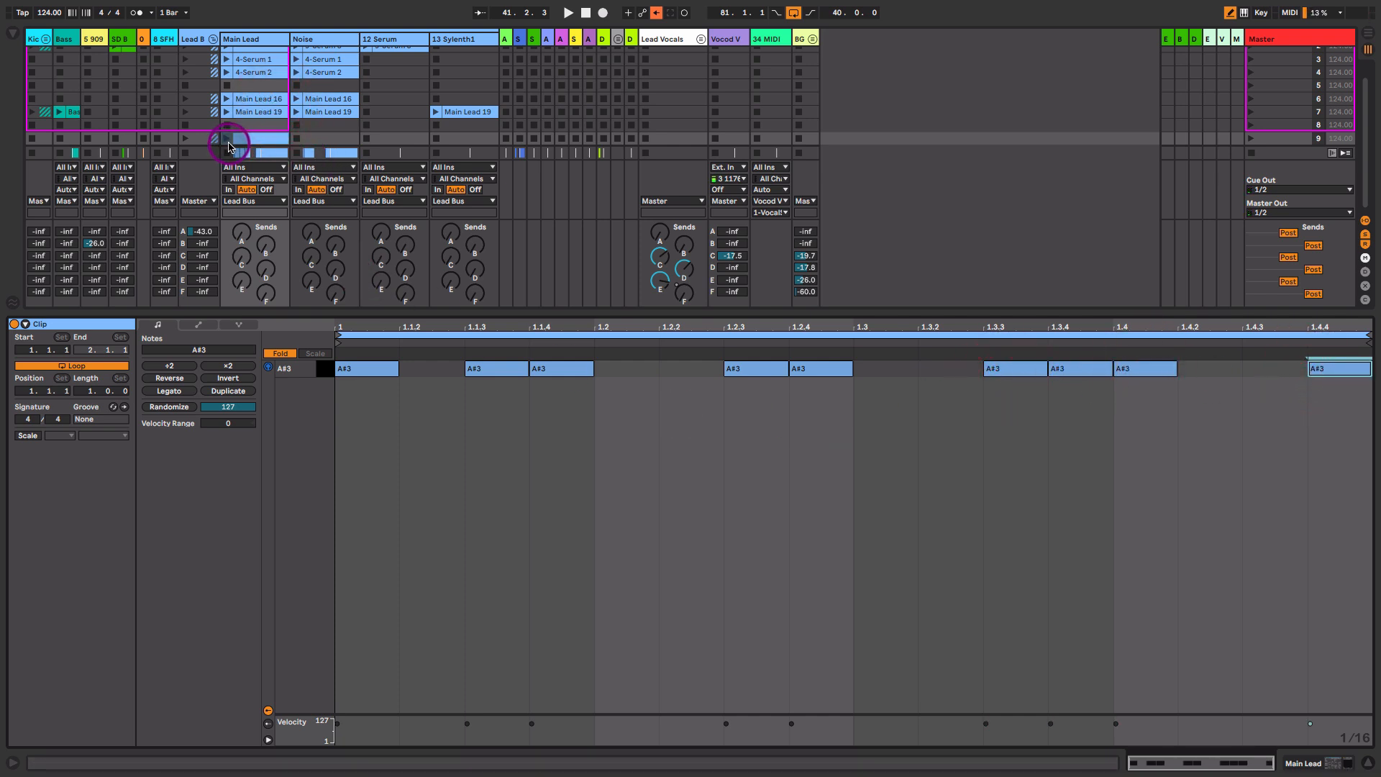
{"action": "left_click", "coordinate": [226, 138]}
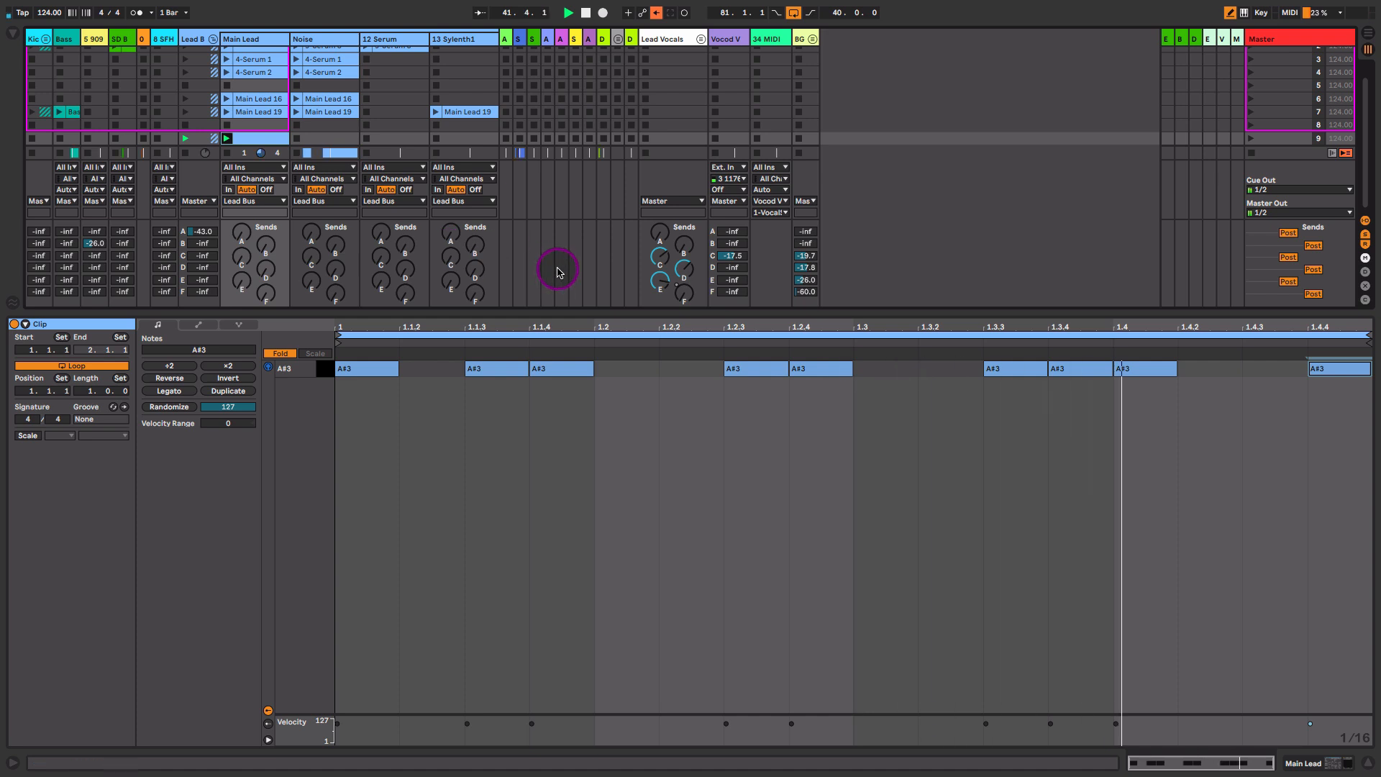
{"action": "left_click", "coordinate": [949, 368]}
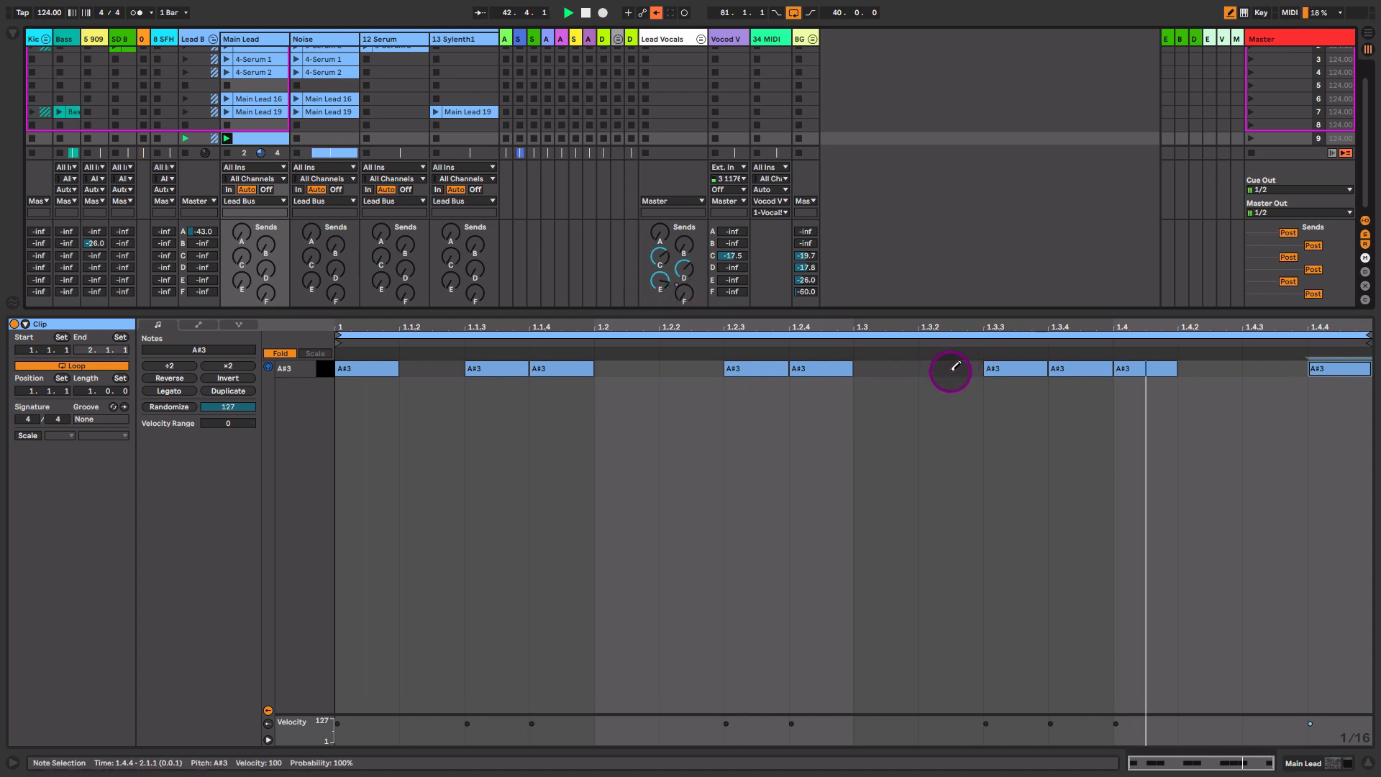
{"action": "left_click", "coordinate": [1029, 365]}
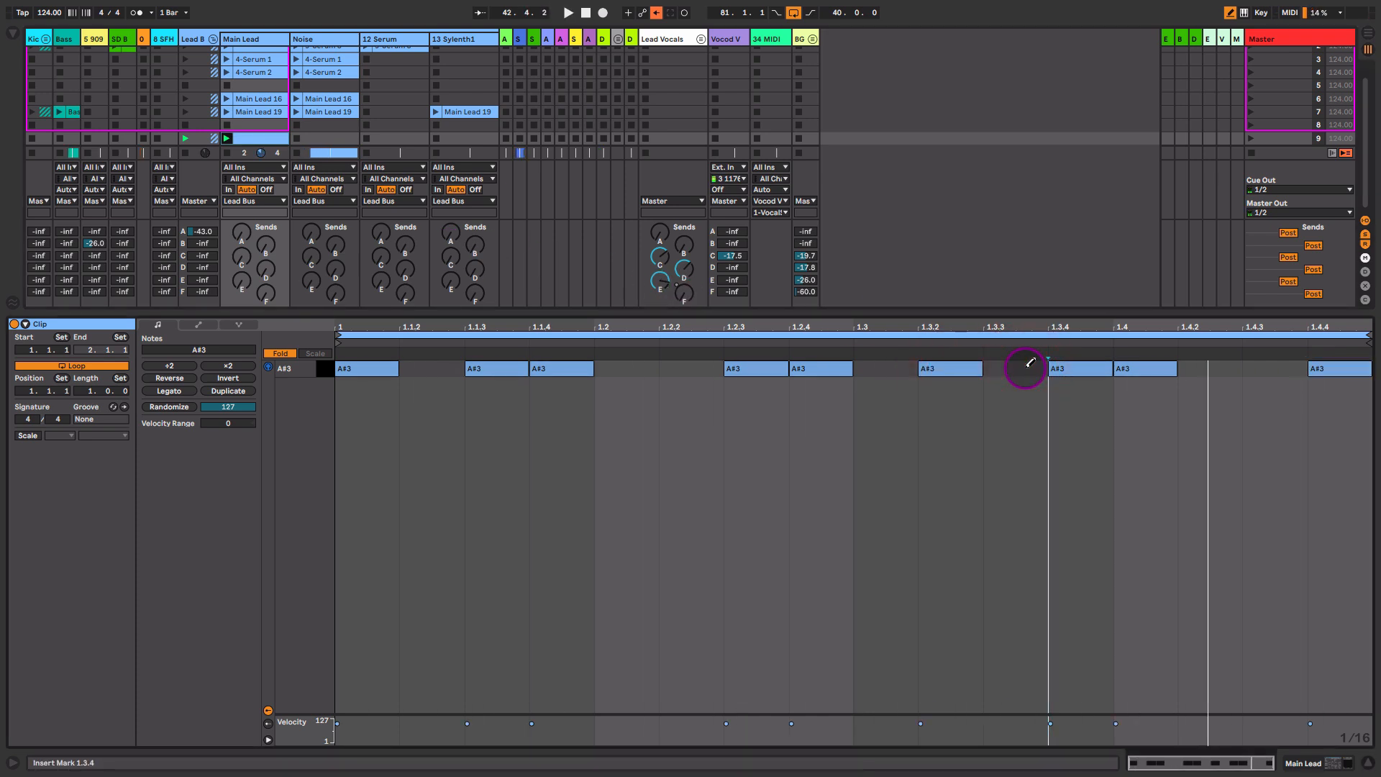
- Set the clip's scale to G#/Ab Minor and limit the note editor to the pitches of that scale
{"action": "left_click", "coordinate": [28, 435]}
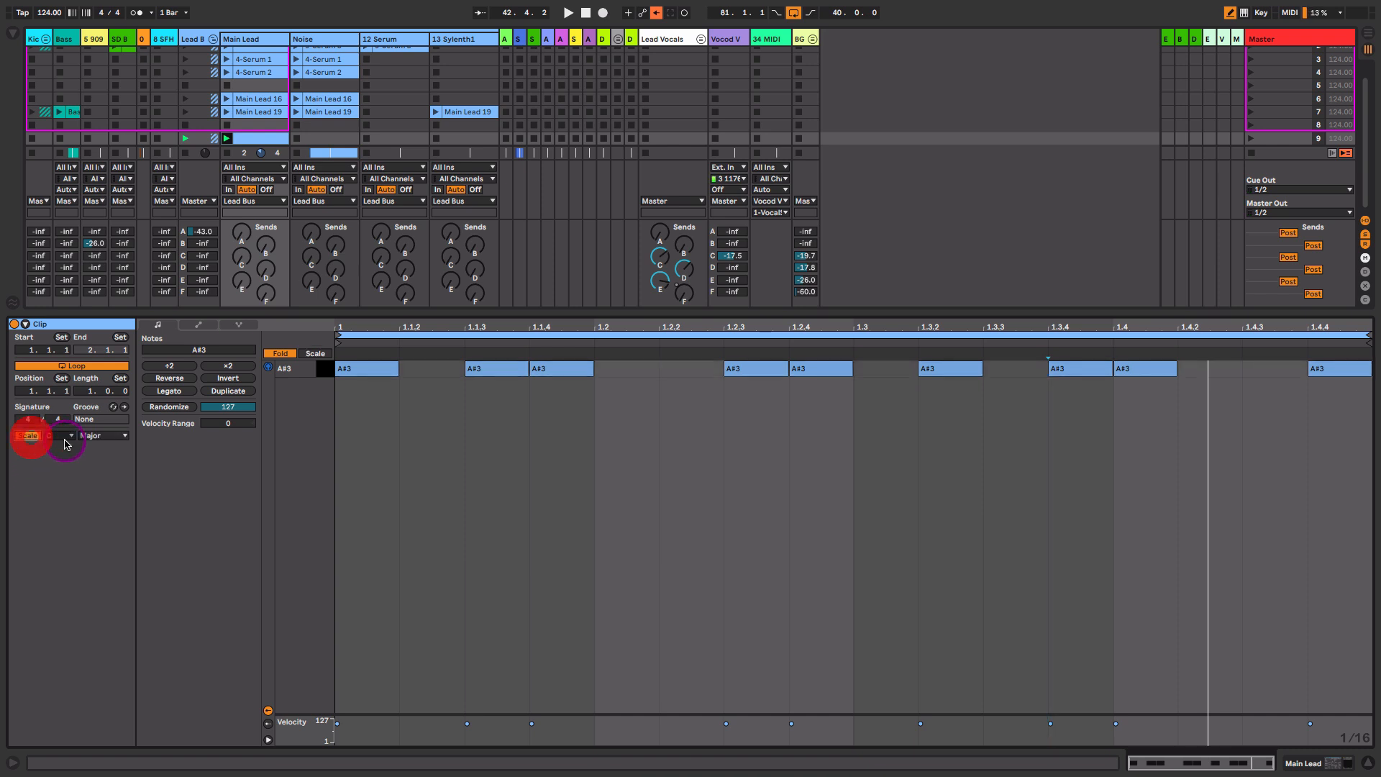
{"action": "left_click", "coordinate": [65, 437]}
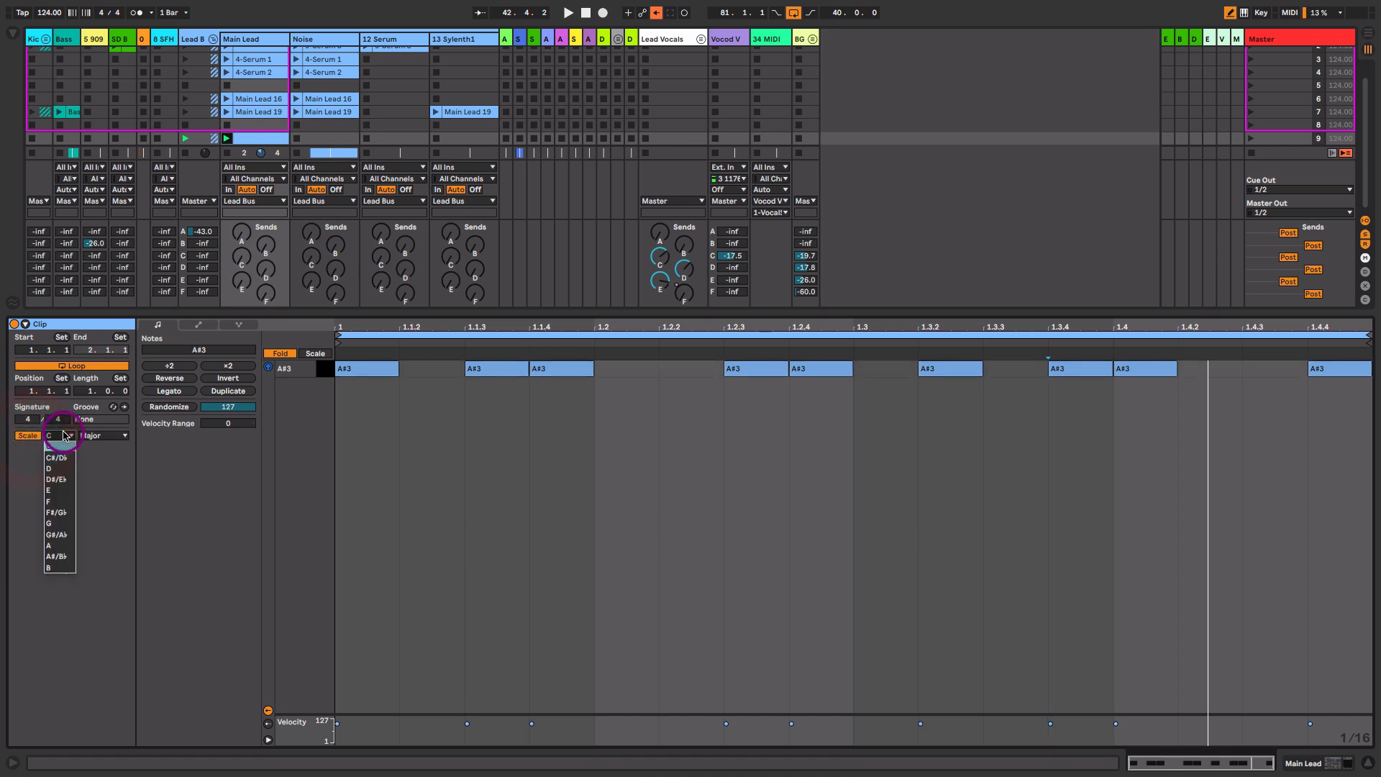
{"action": "left_click", "coordinate": [65, 534]}
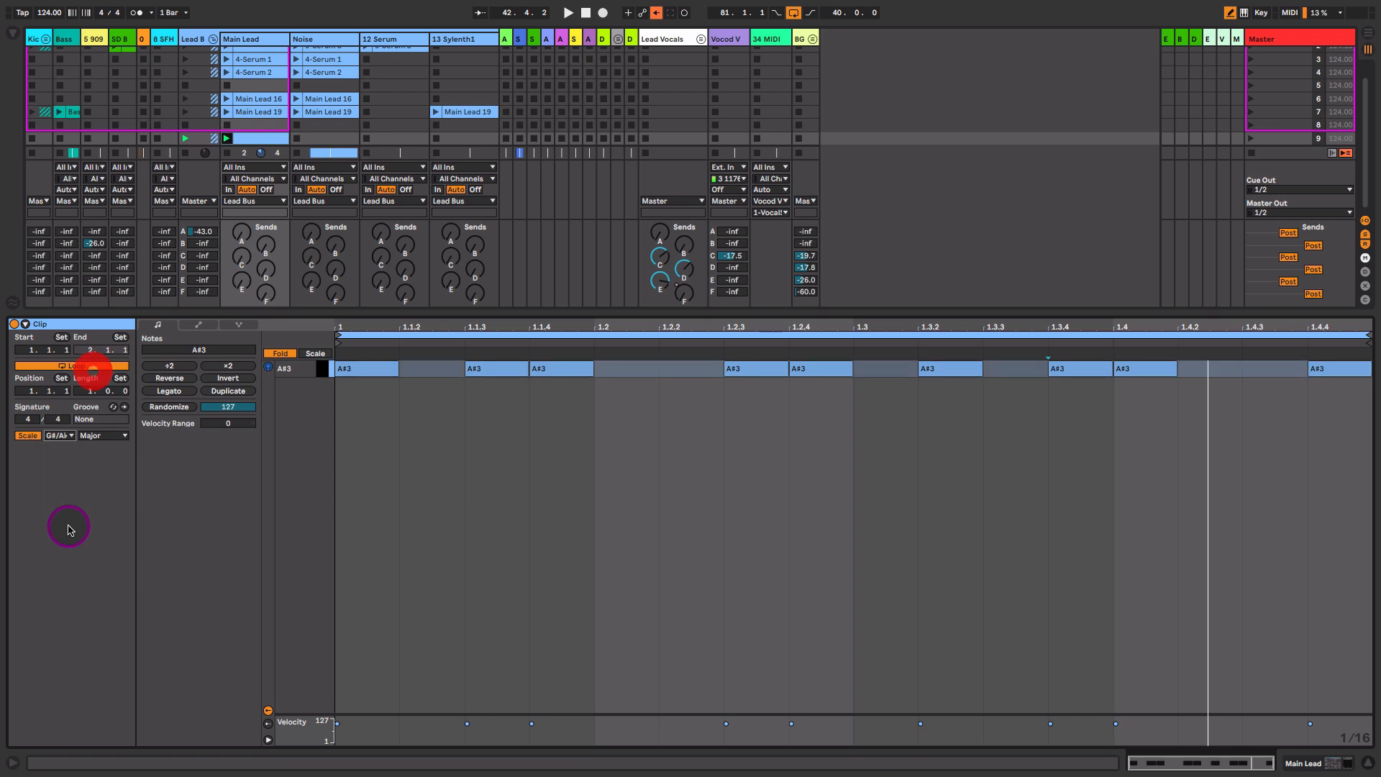
{"action": "left_click", "coordinate": [122, 435]}
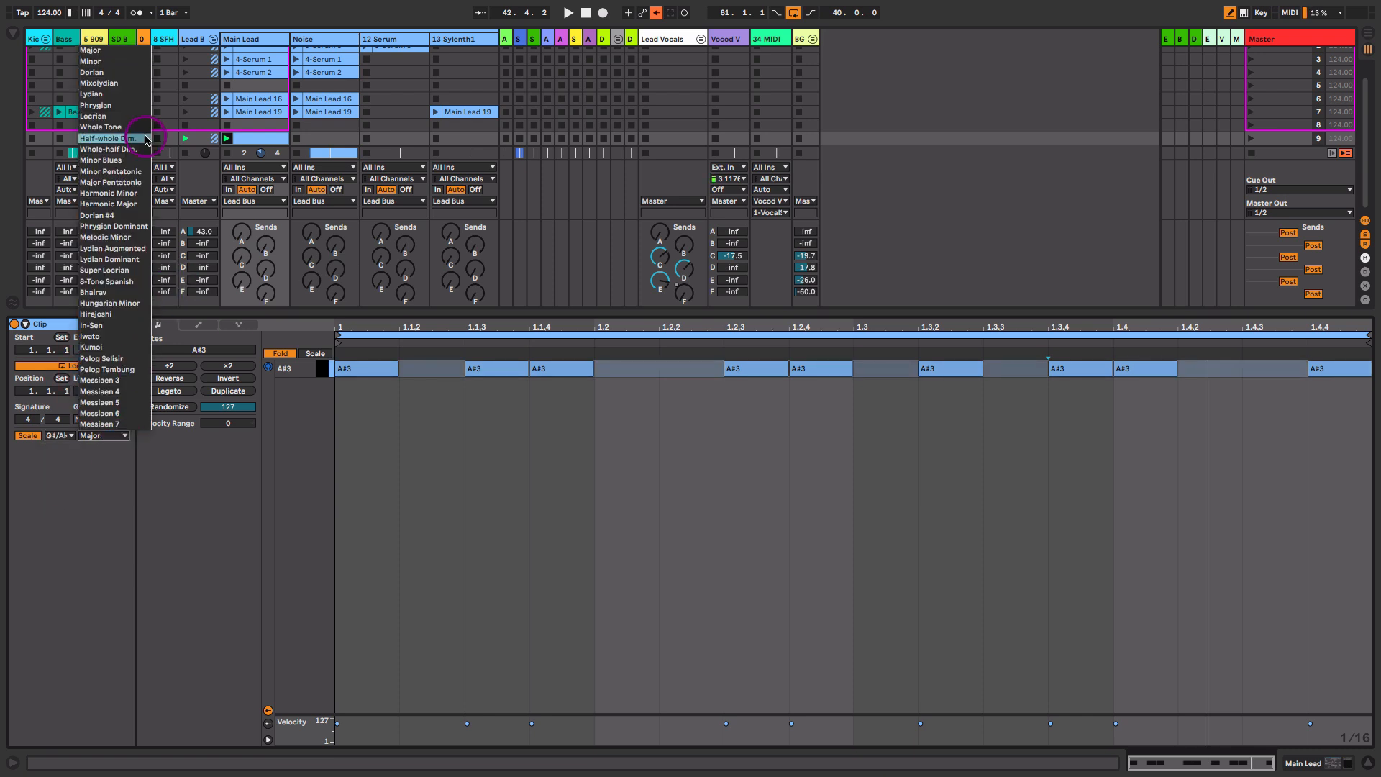
{"action": "left_click", "coordinate": [138, 62]}
{"action": "left_click", "coordinate": [312, 353]}
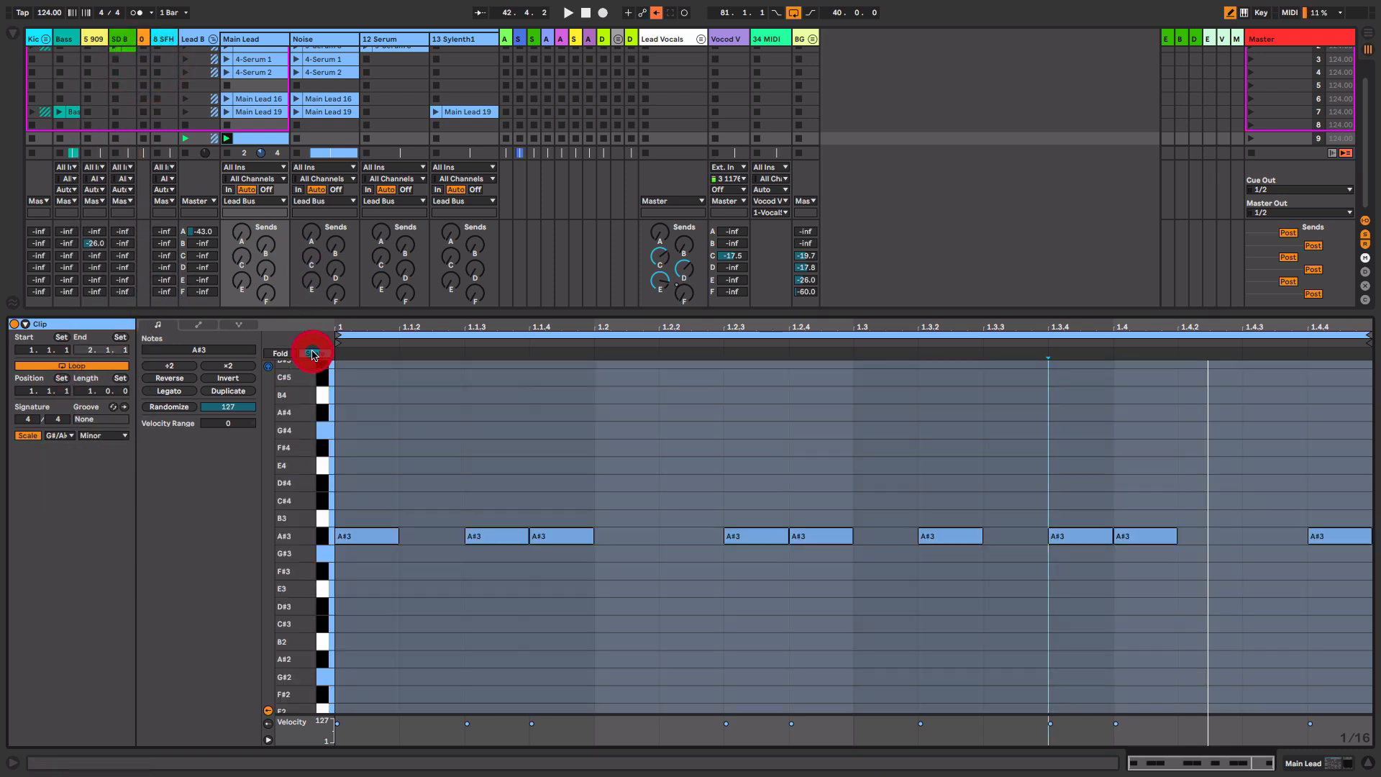
- Raise the A#3 note at 1.1.4 to E4 and play the clip
{"action": "left_click", "coordinate": [395, 469]}
{"action": "left_click", "coordinate": [395, 469]}
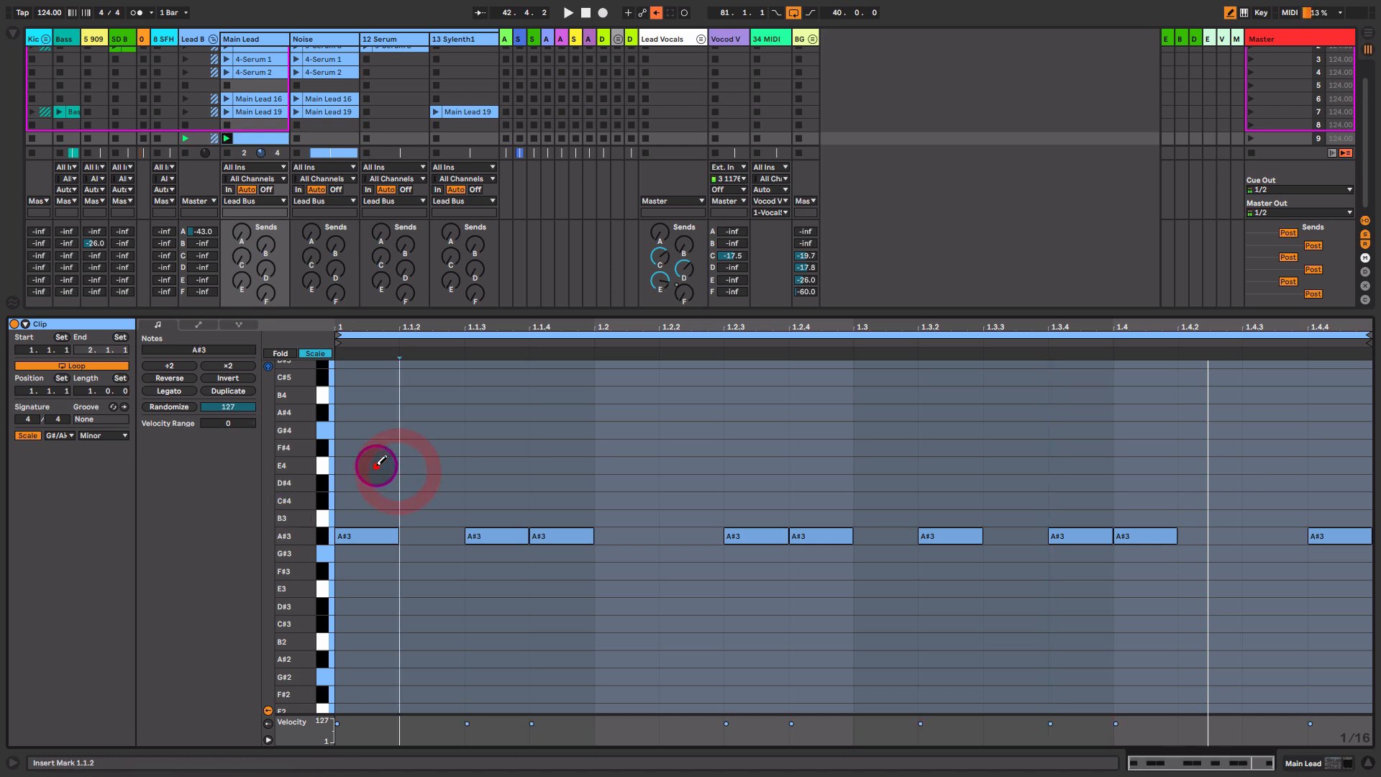
{"action": "left_click", "coordinate": [564, 467]}
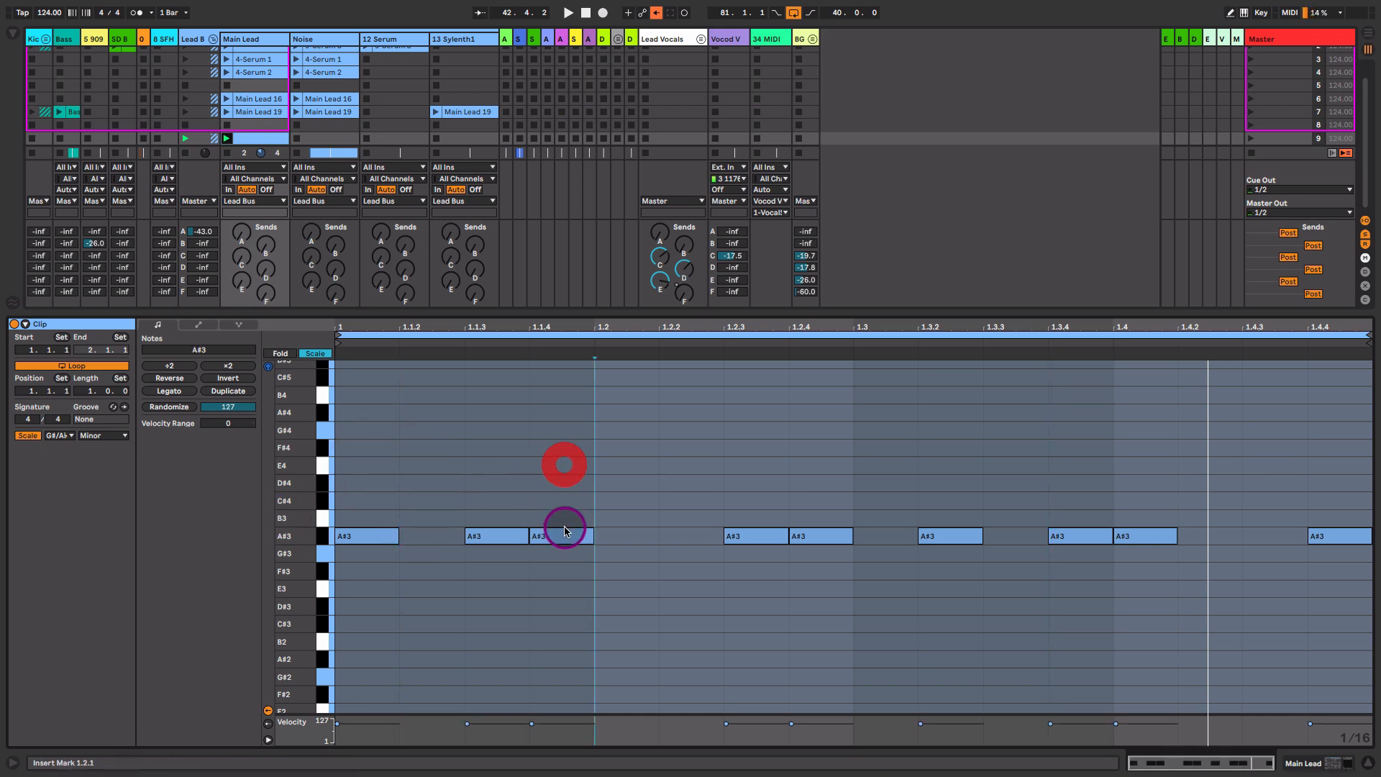
{"action": "left_click", "coordinate": [566, 532]}
{"action": "key", "text": "Up"}
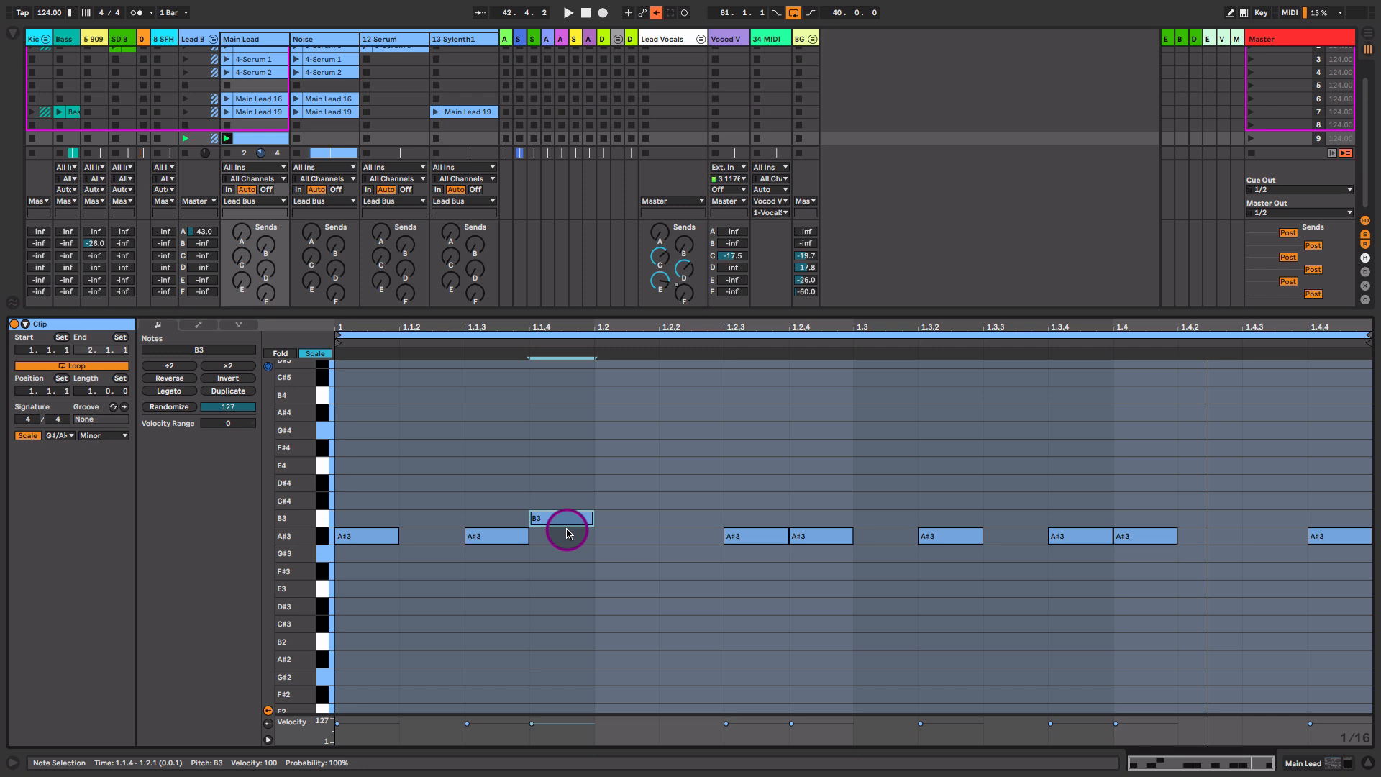
{"action": "key", "text": "Up"}
{"action": "key", "text": "Up"}
{"action": "key", "text": "Up"}
{"action": "key", "text": "space"}
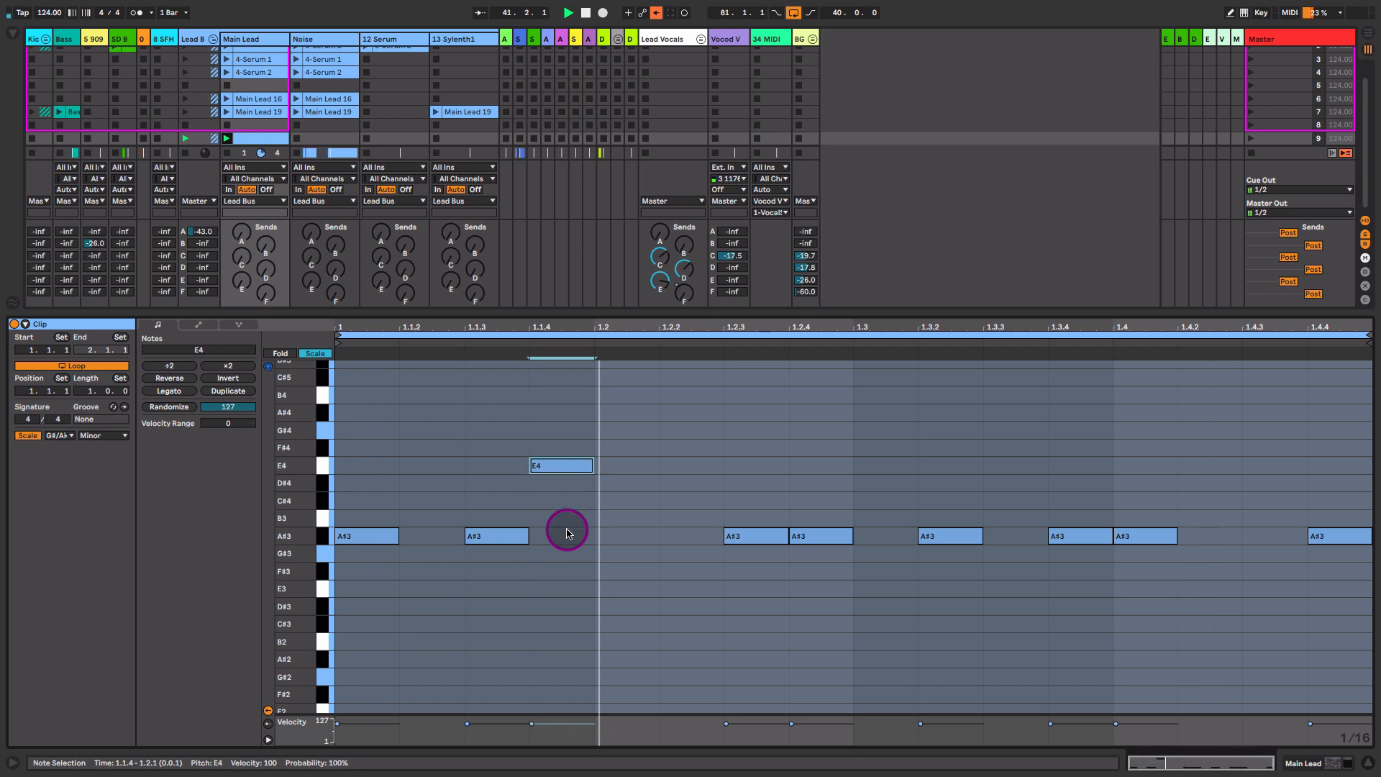
- Lower the E4 note at 1.1.4 to D#4 and raise the A#3 note at 1.2.4 by one scale step
{"action": "key", "text": "Down"}
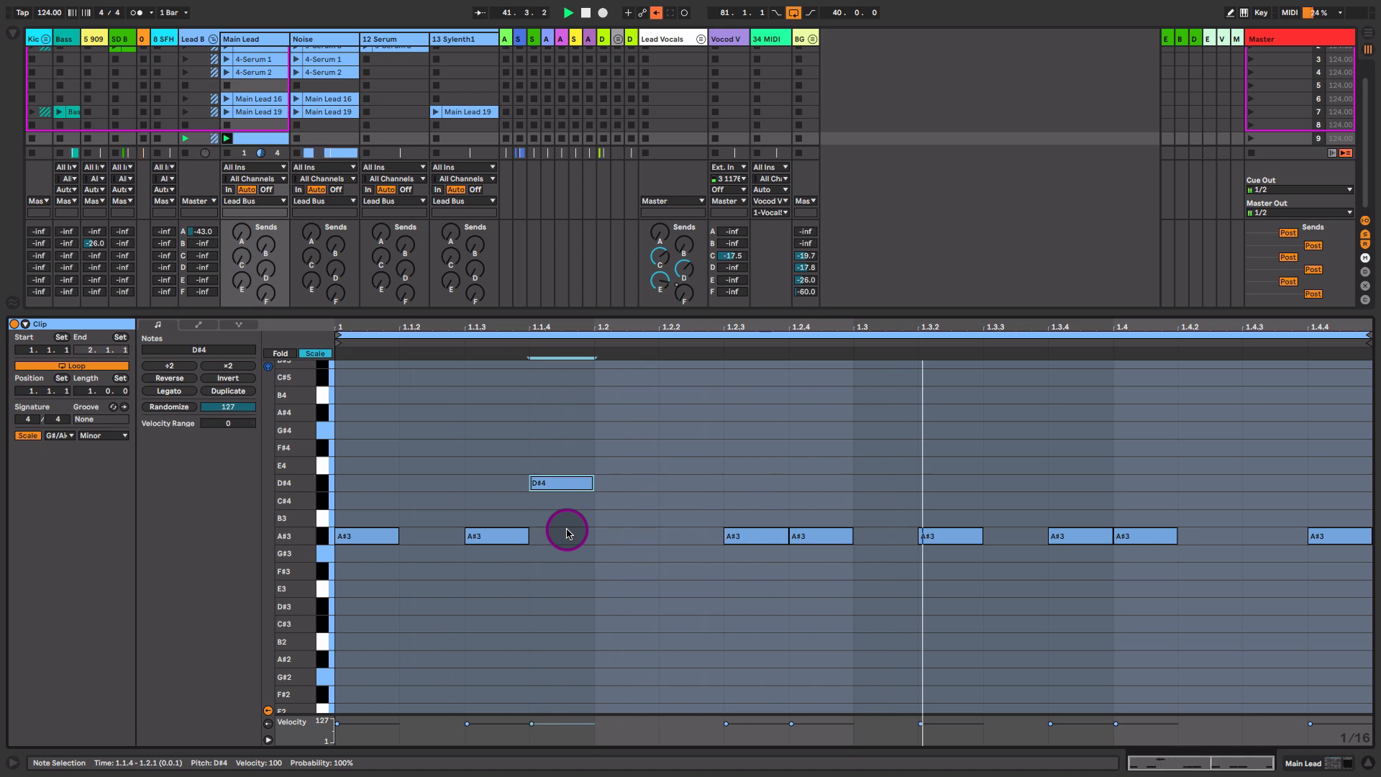
{"action": "left_click", "coordinate": [826, 540]}
{"action": "key", "text": "Up"}
{"action": "key", "text": "Up"}
{"action": "key", "text": "Down"}
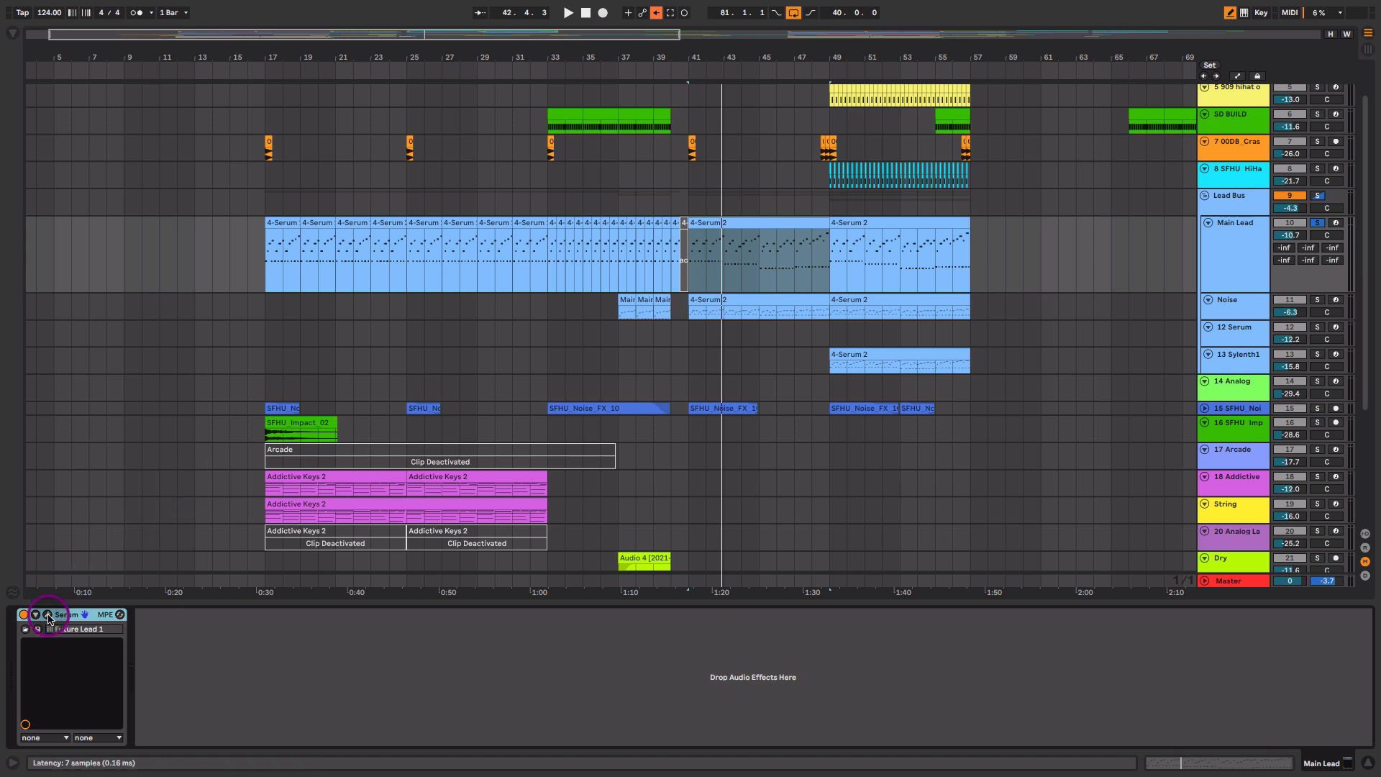
- Open the Serum synth on the Main Lead track and pick the Analog wavetable Basic Mini for oscillator A
{"action": "left_click", "coordinate": [48, 615]}
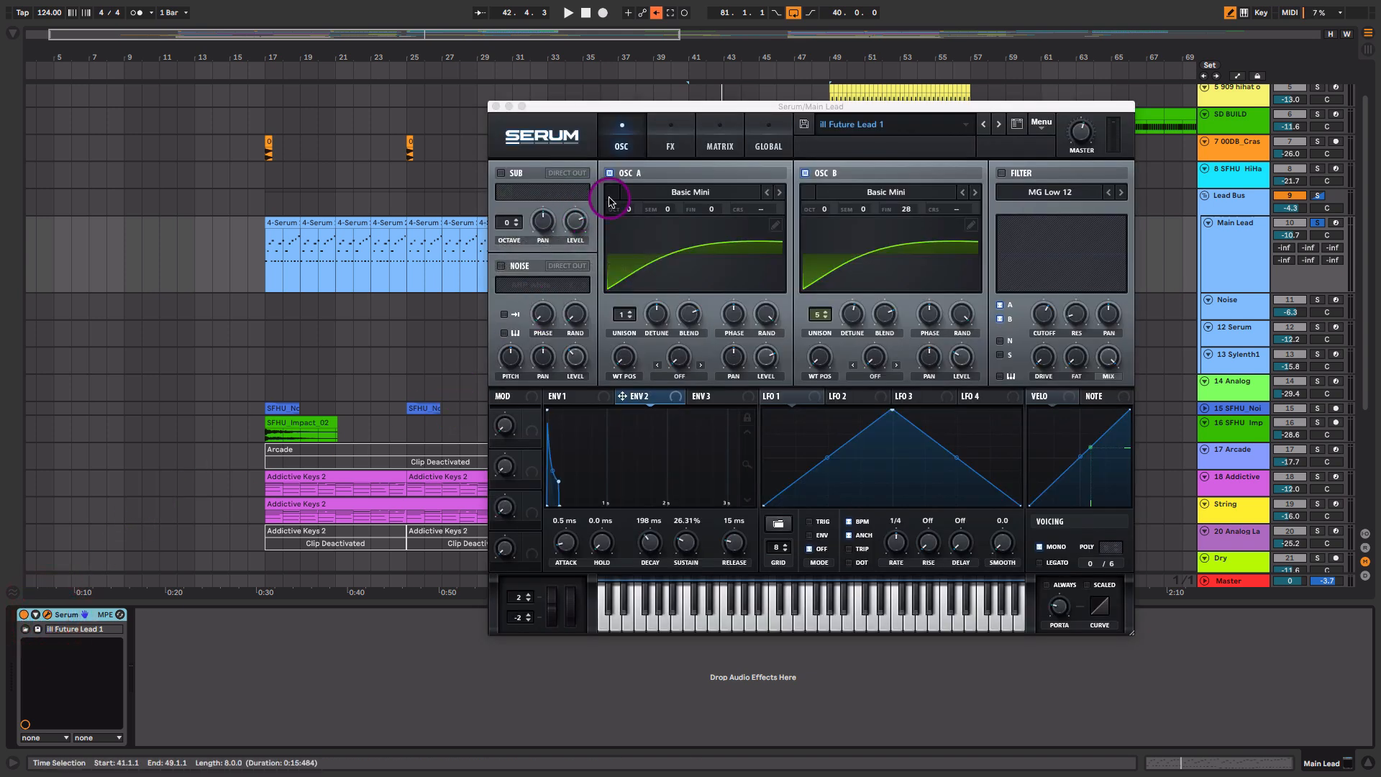
{"action": "left_click", "coordinate": [699, 193]}
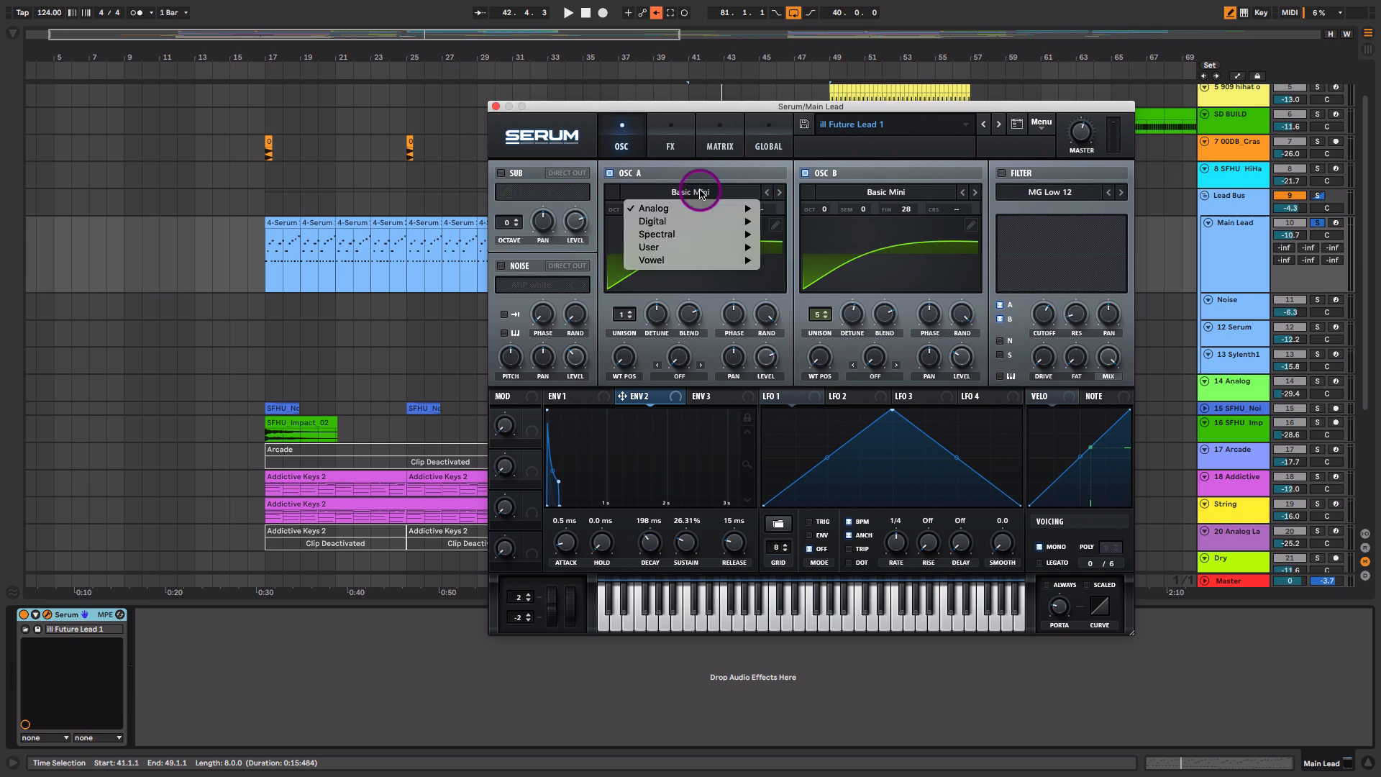
{"action": "mouse_move", "coordinate": [683, 208]}
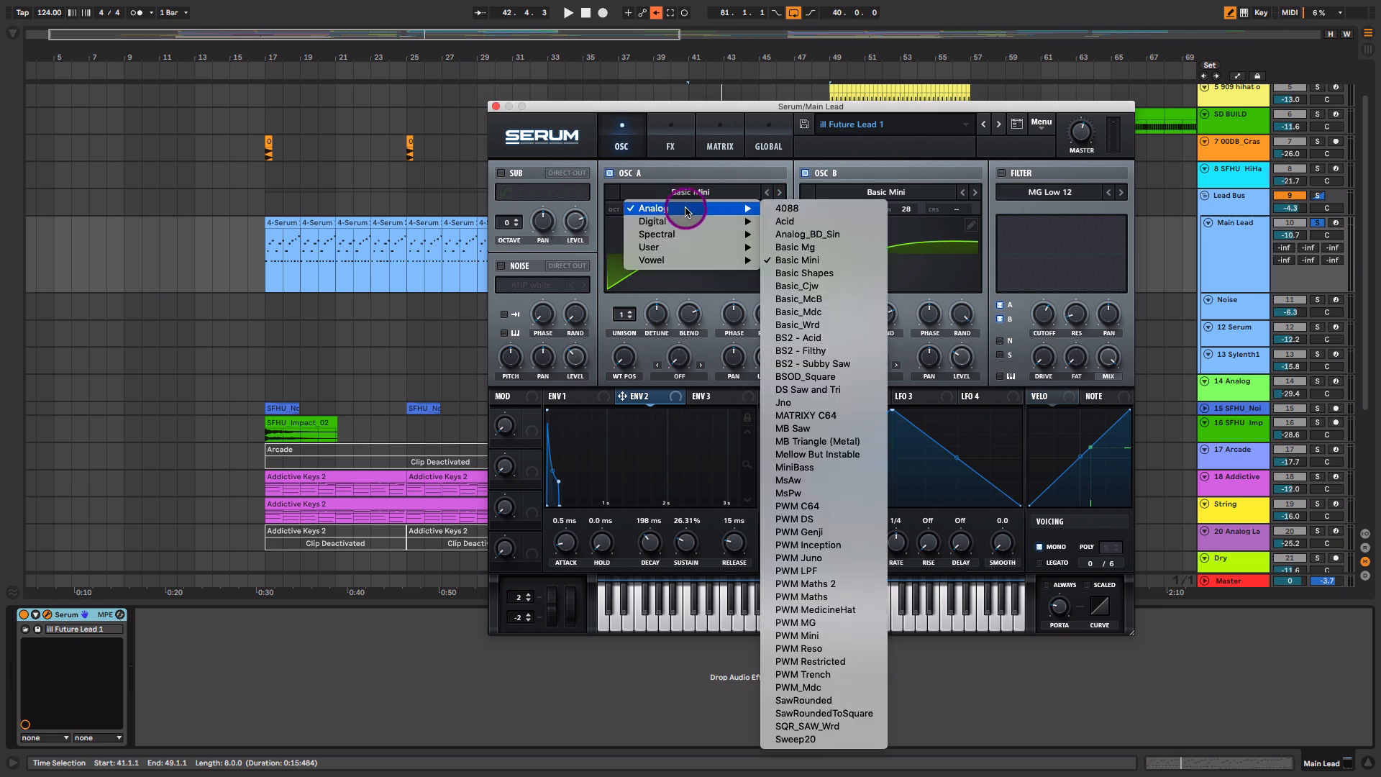
{"action": "left_click", "coordinate": [824, 266]}
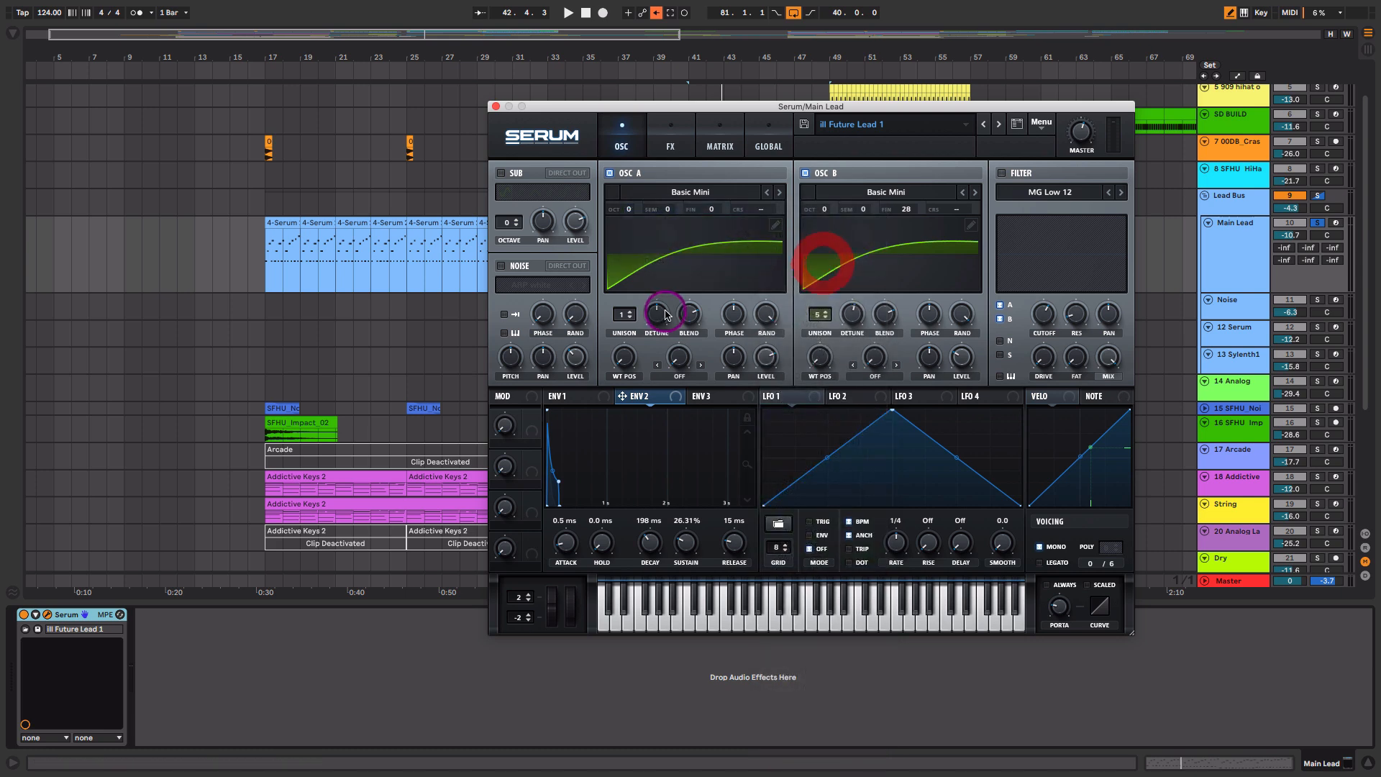
{"action": "left_click", "coordinate": [626, 370]}
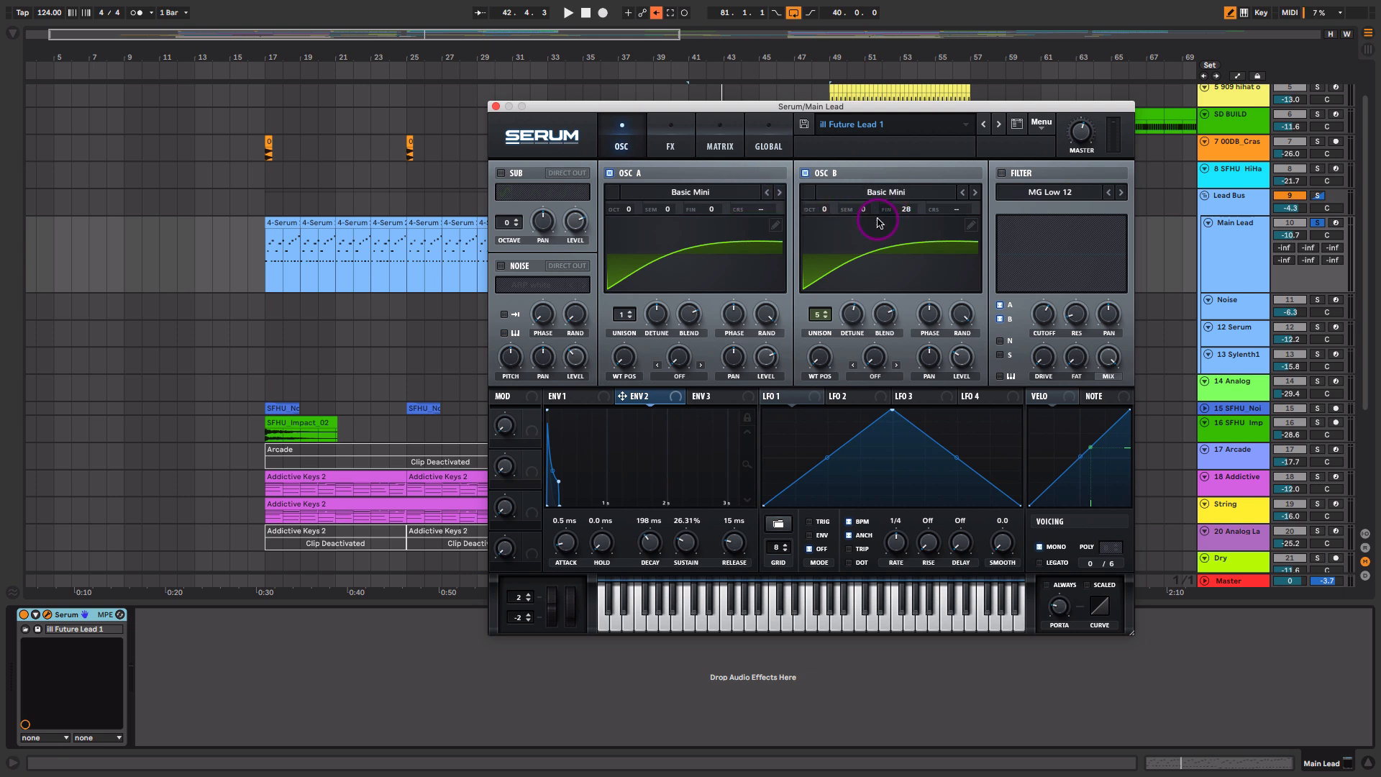
- Check oscillator B's unison and detune settings and set its fine tuning to 31
{"action": "left_click", "coordinate": [823, 316]}
{"action": "left_click", "coordinate": [853, 319]}
{"action": "left_click_drag", "start_coordinate": [853, 313], "coordinate": [857, 321]}
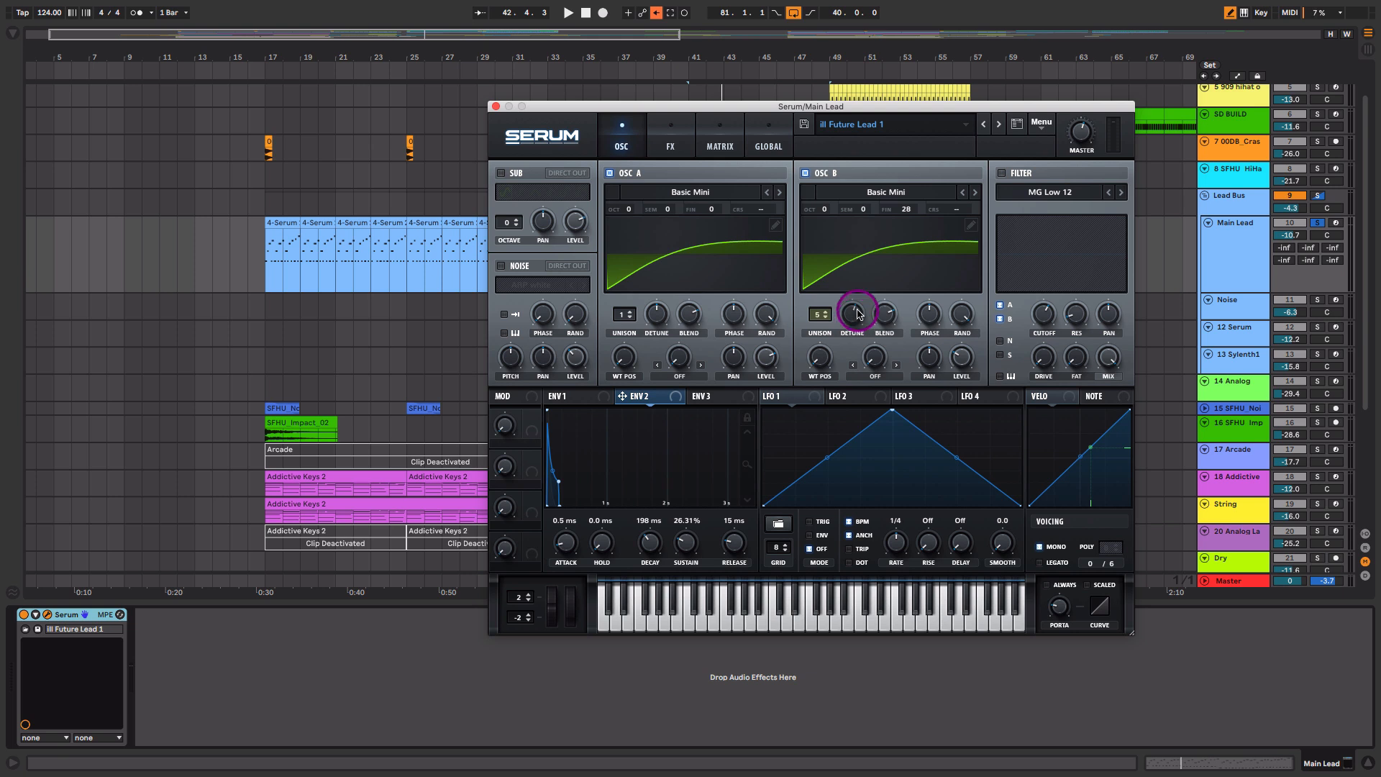
{"action": "left_click_drag", "start_coordinate": [910, 214], "coordinate": [910, 214]}
{"action": "left_click", "coordinate": [966, 440]}
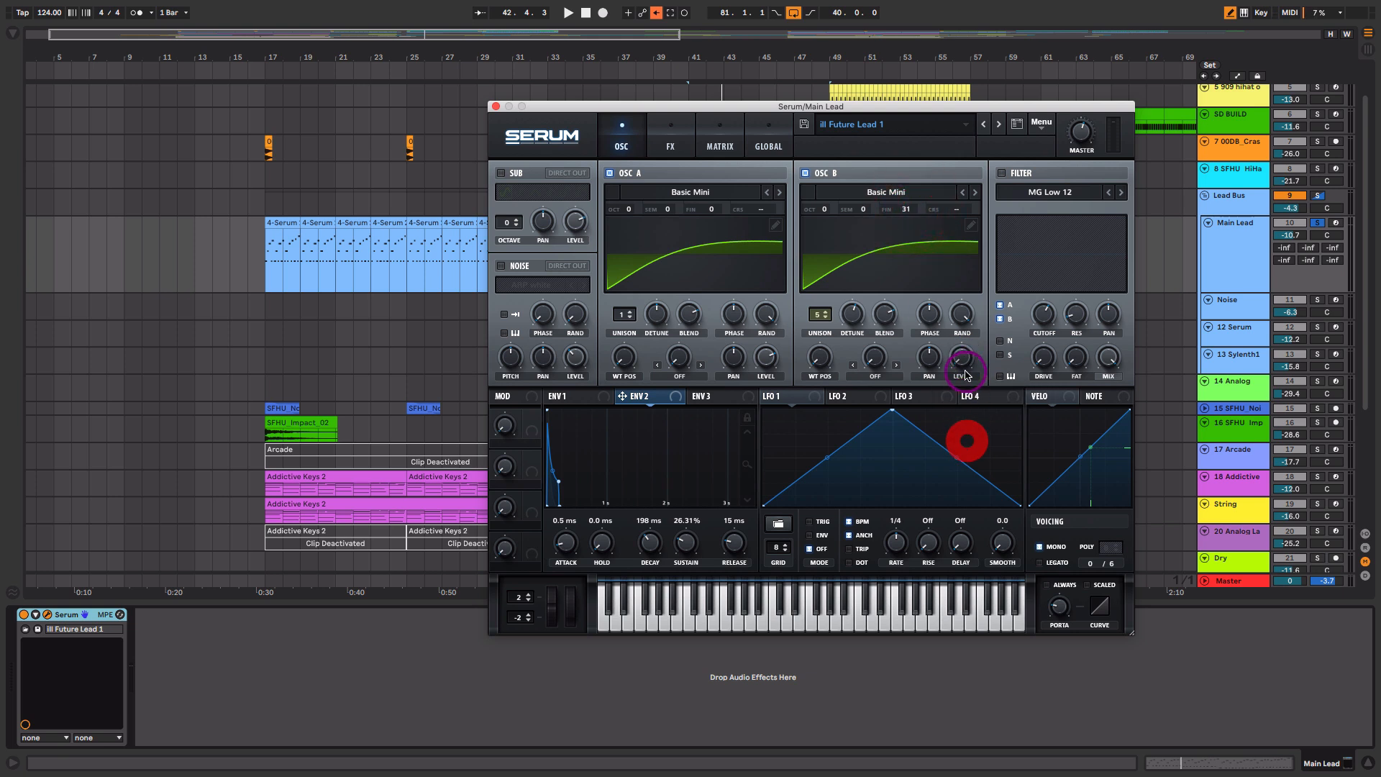
- Try a higher level for oscillator B while playing back the lead
{"action": "key", "text": "space"}
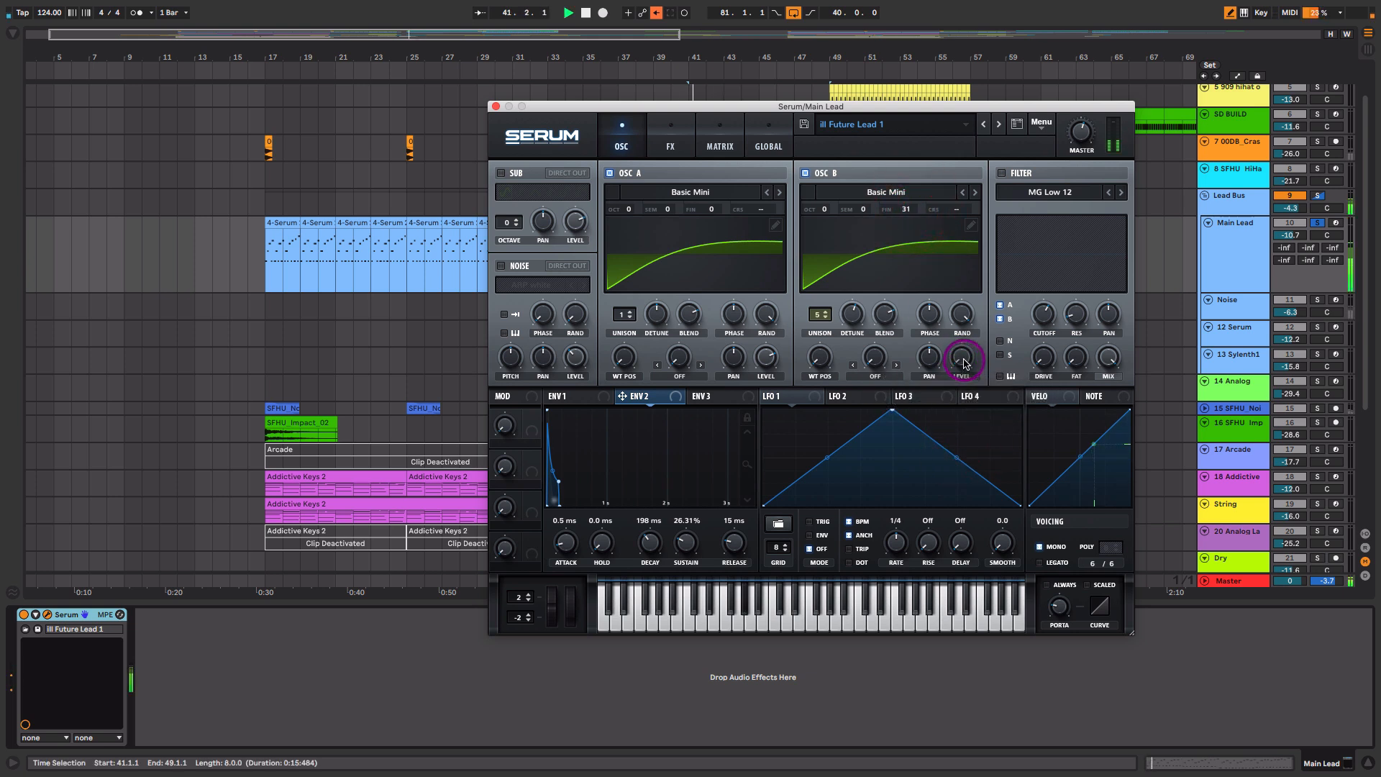
{"action": "key", "text": "space"}
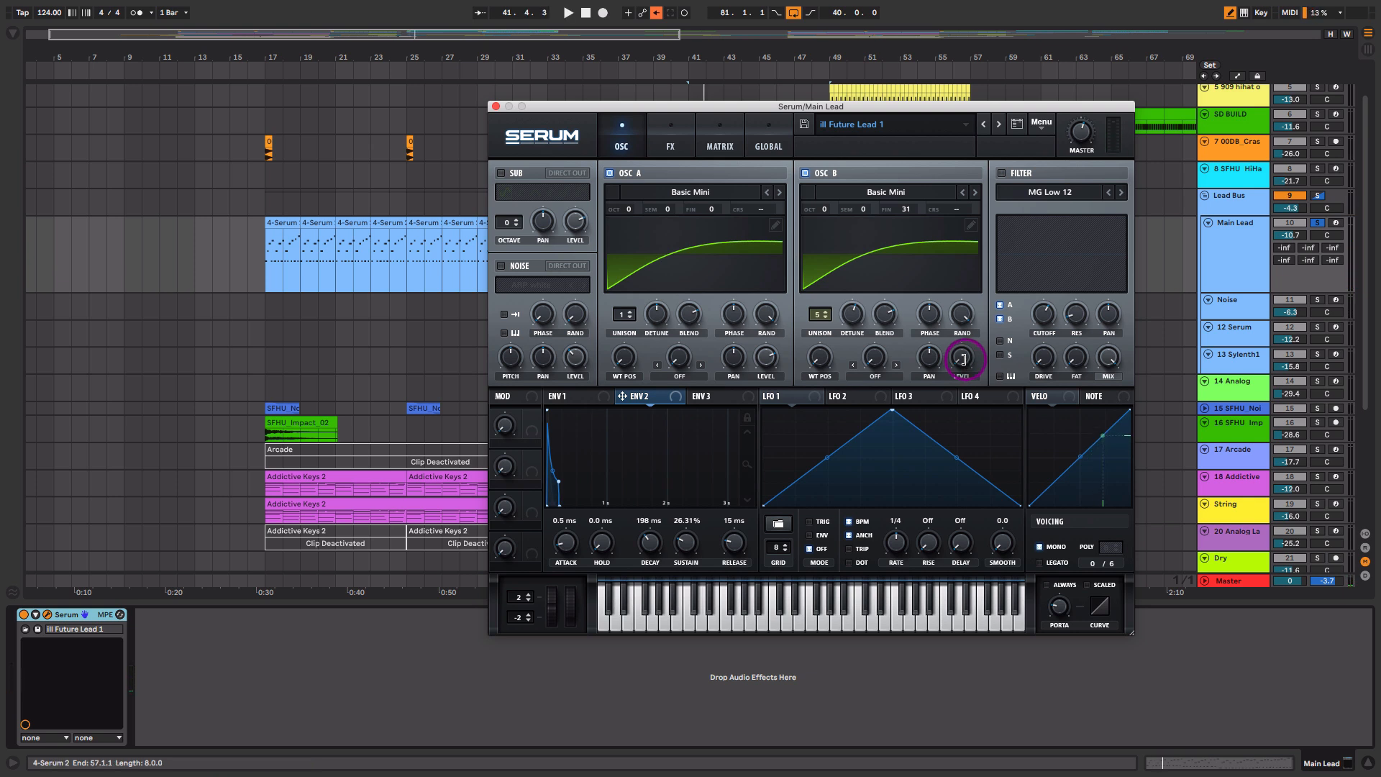
{"action": "left_click_drag", "start_coordinate": [964, 358], "coordinate": [981, 287]}
{"action": "key", "text": "space"}
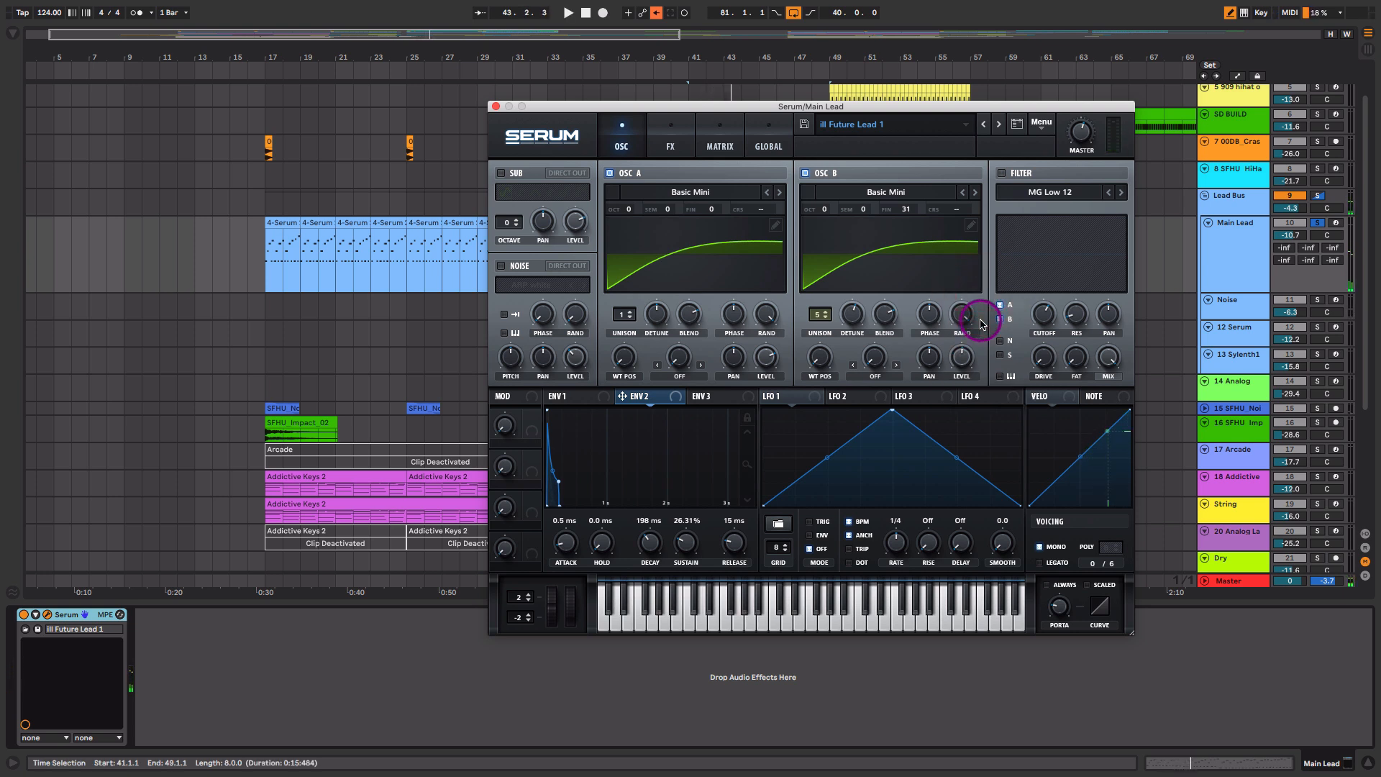
{"action": "left_click", "coordinate": [963, 357]}
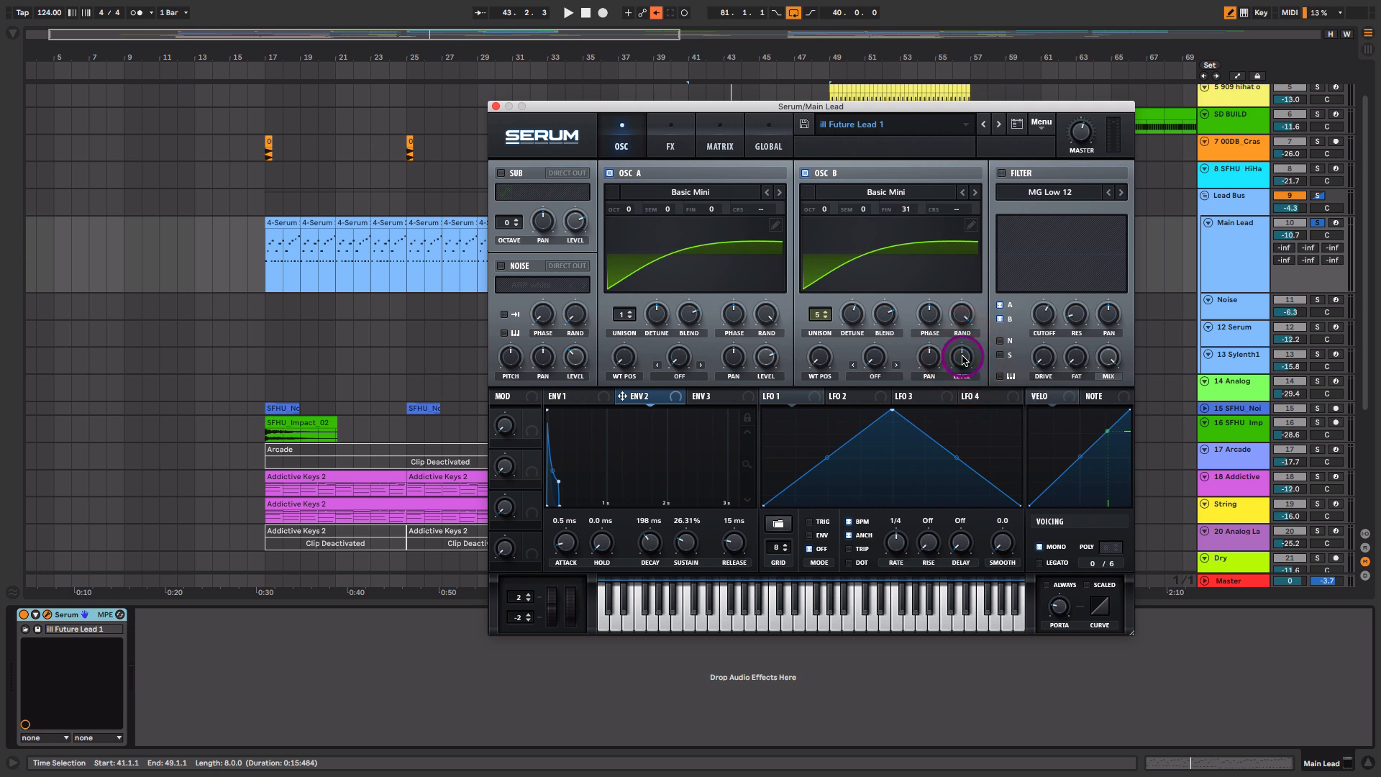
- Show envelope 1 and set its sustain to about -39.9 dB and its release to 40 ms
{"action": "left_click", "coordinate": [591, 402]}
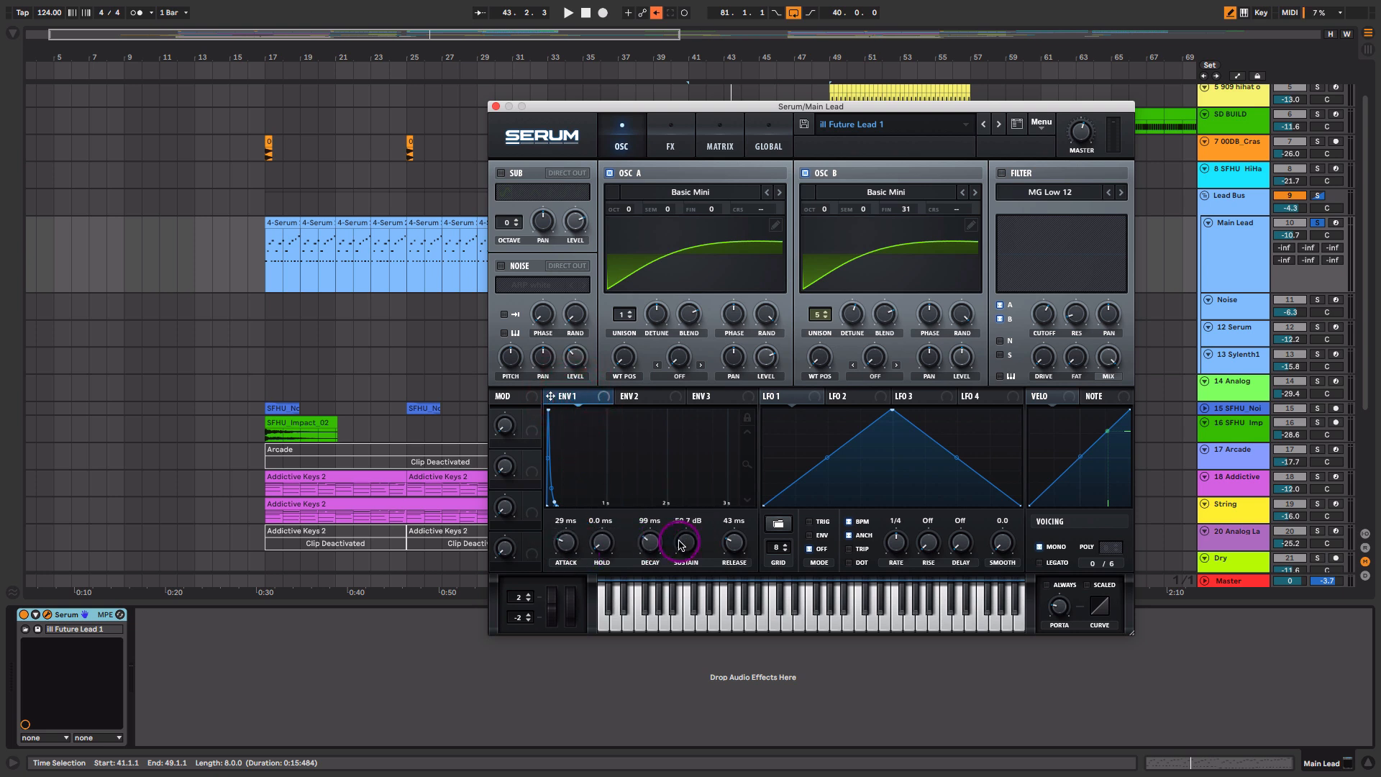
{"action": "left_click_drag", "start_coordinate": [697, 466], "coordinate": [688, 589]}
{"action": "left_click", "coordinate": [650, 540]}
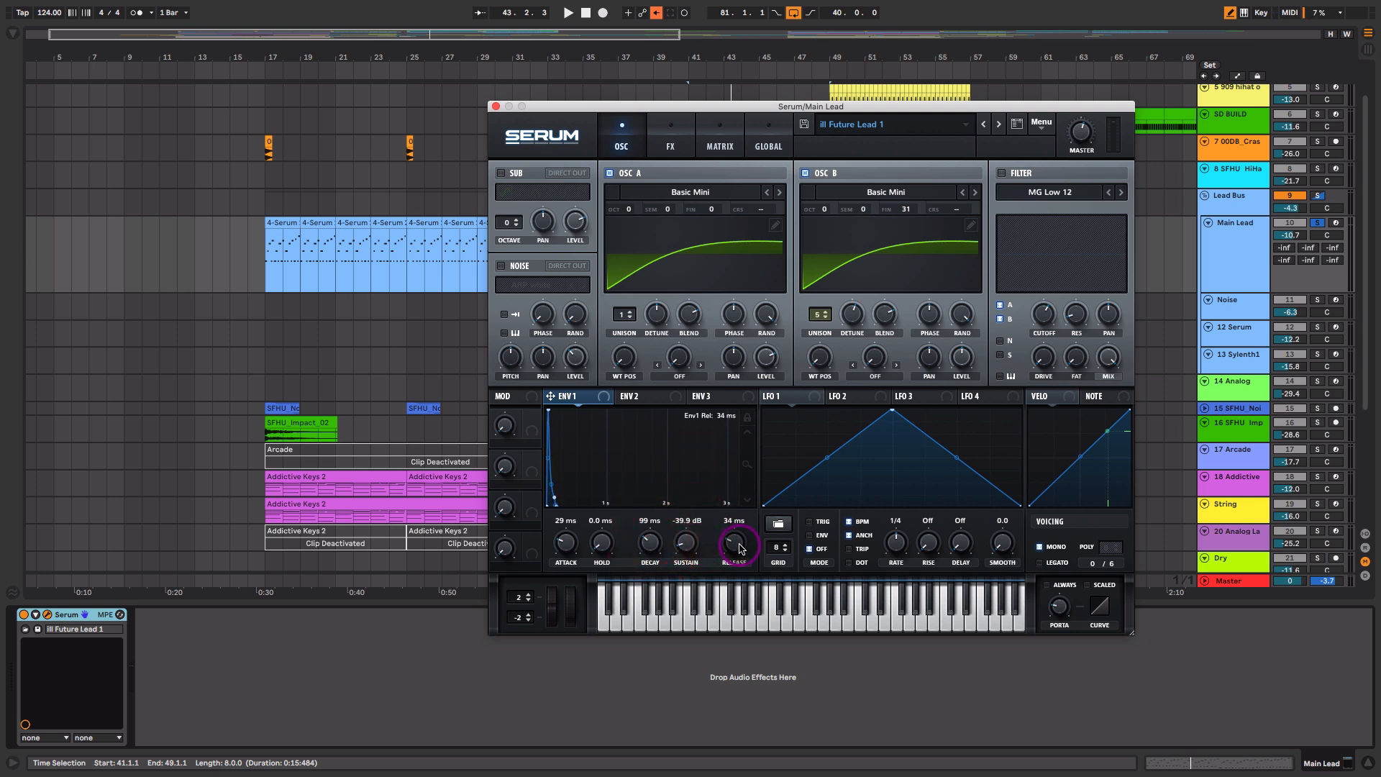
{"action": "left_click_drag", "start_coordinate": [740, 548], "coordinate": [739, 546]}
- During playback, set oscillator B's level to about 31% and envelope 1's sustain to about -35.4 dB
{"action": "key", "text": "space"}
{"action": "left_click", "coordinate": [686, 551]}
{"action": "left_click", "coordinate": [962, 359]}
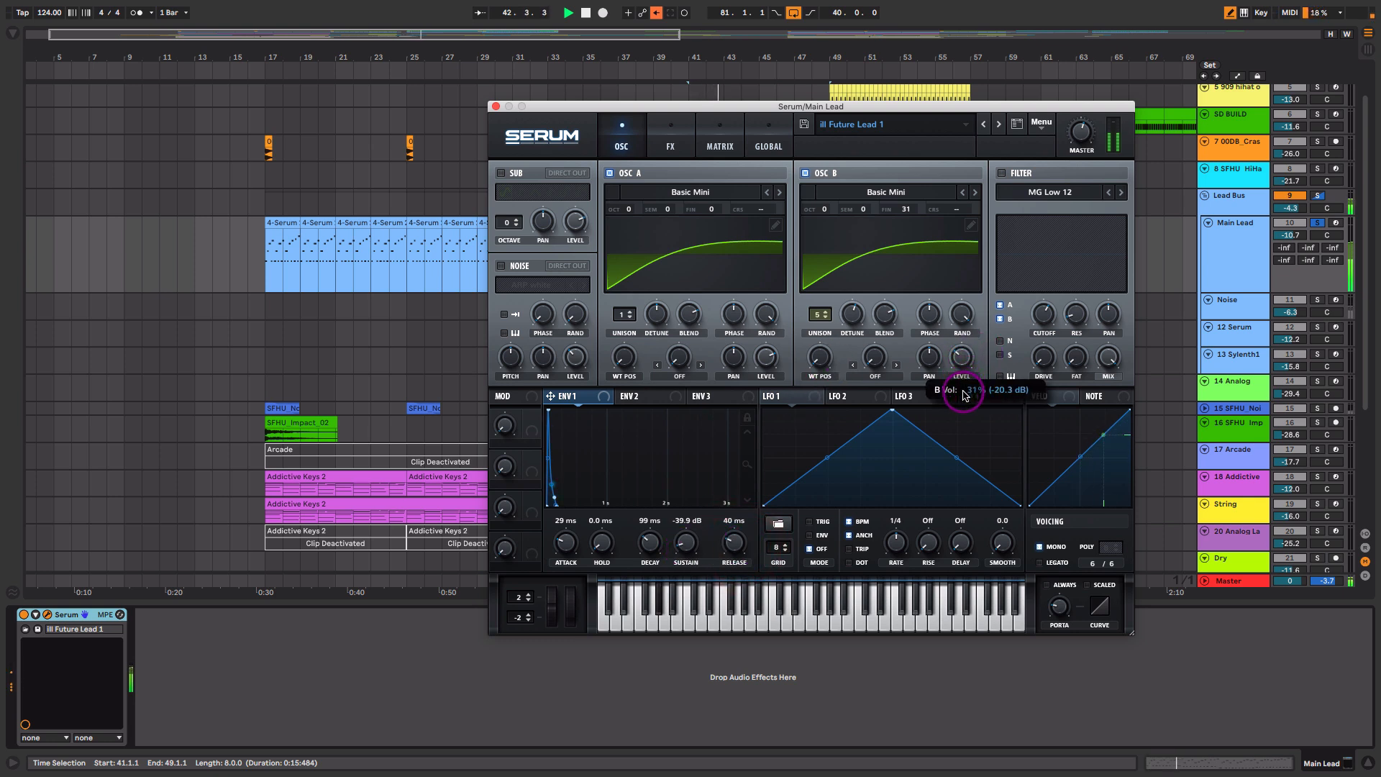
{"action": "mouse_move", "coordinate": [695, 544]}
{"action": "left_mouse_down"}
{"action": "mouse_move", "coordinate": [705, 424]}
{"action": "mouse_move", "coordinate": [695, 559]}
{"action": "left_mouse_up"}
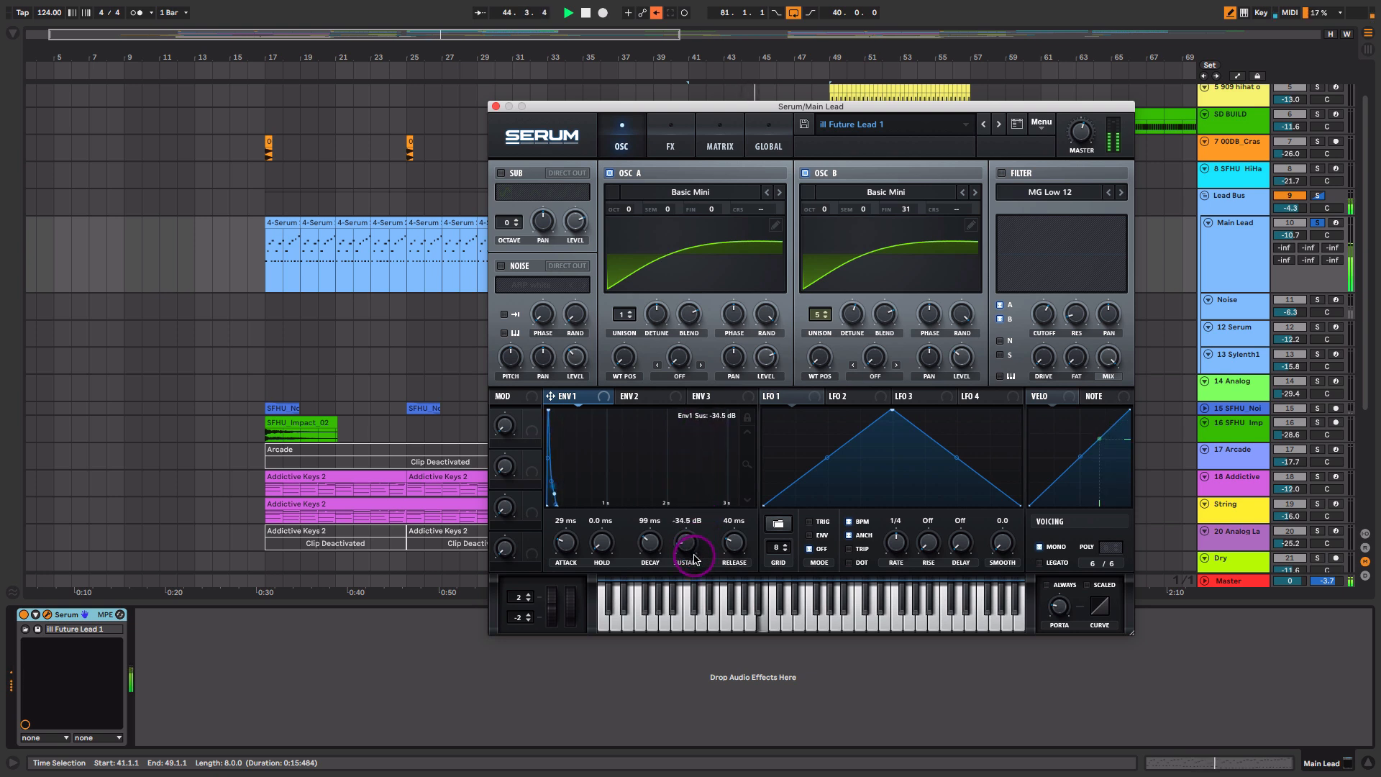
{"action": "key", "text": "space"}
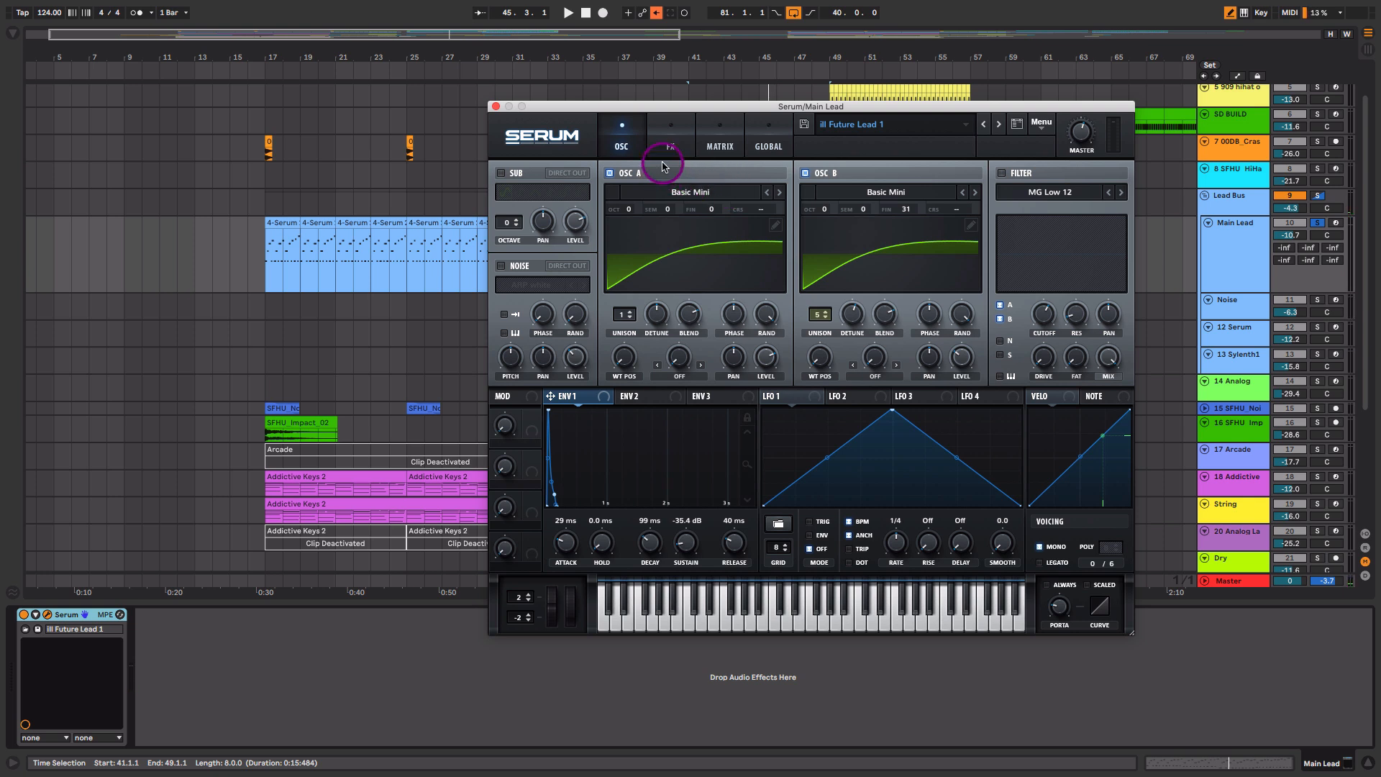
- Toggle the Mono voicing off and on again, and show Serum's effects chain down to Hyper/Dimension
{"action": "left_click", "coordinate": [1039, 546]}
{"action": "left_click", "coordinate": [1039, 548]}
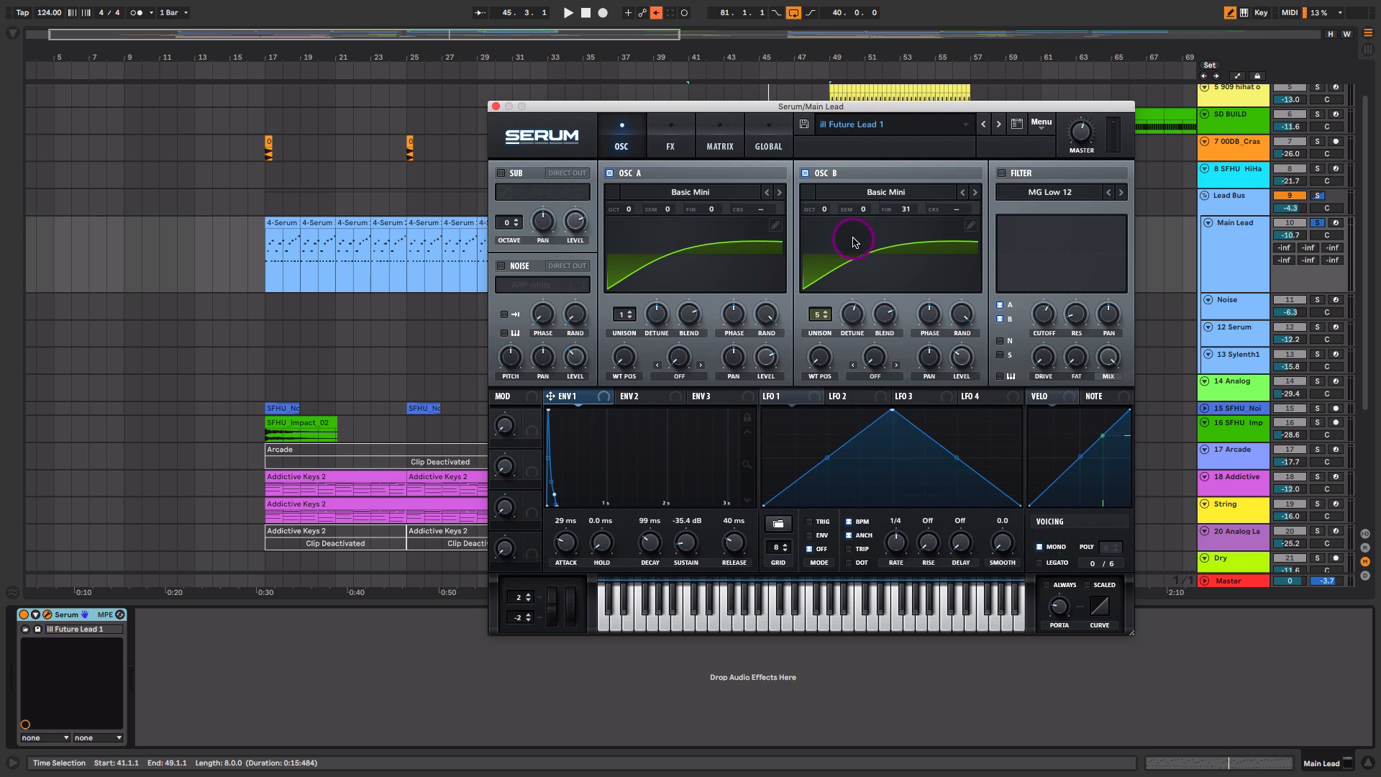
{"action": "left_click", "coordinate": [670, 146]}
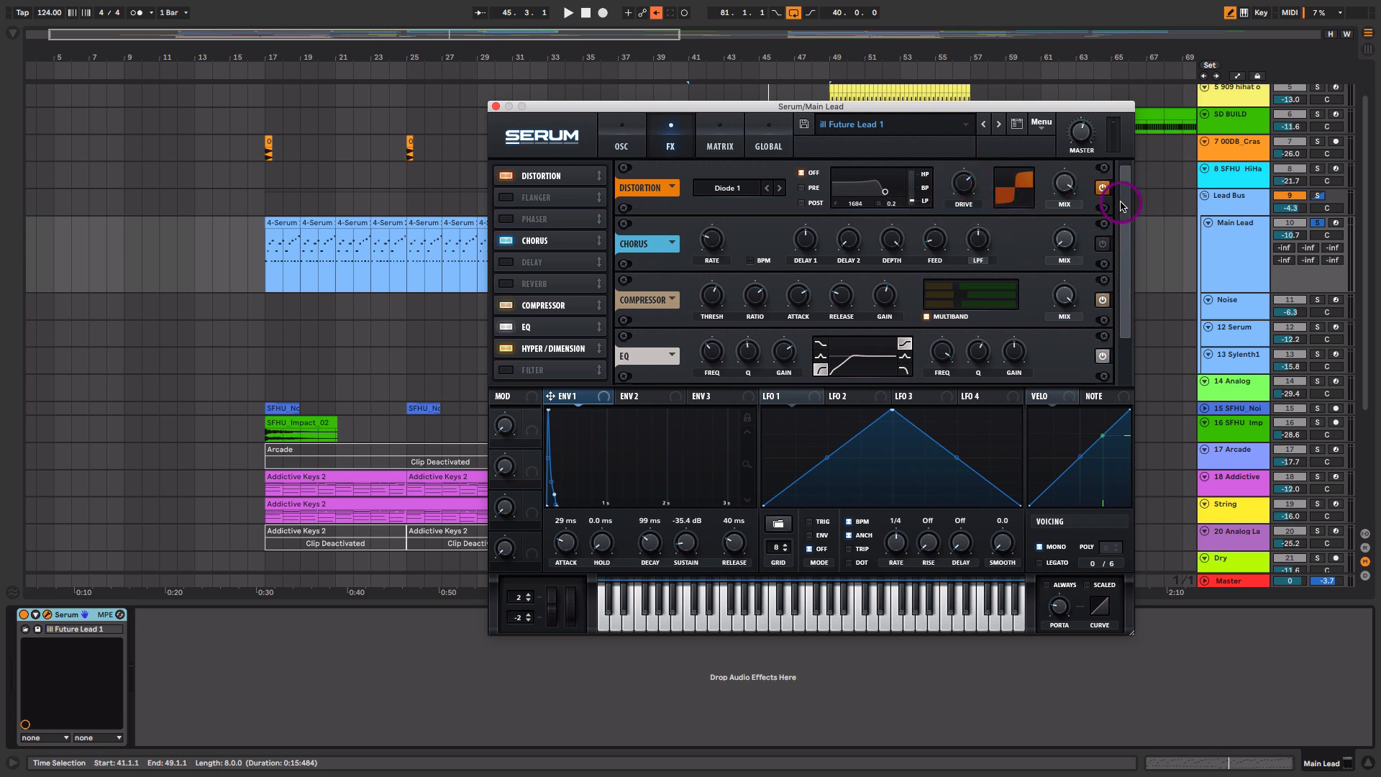
{"action": "left_click_drag", "start_coordinate": [1122, 214], "coordinate": [1121, 253]}
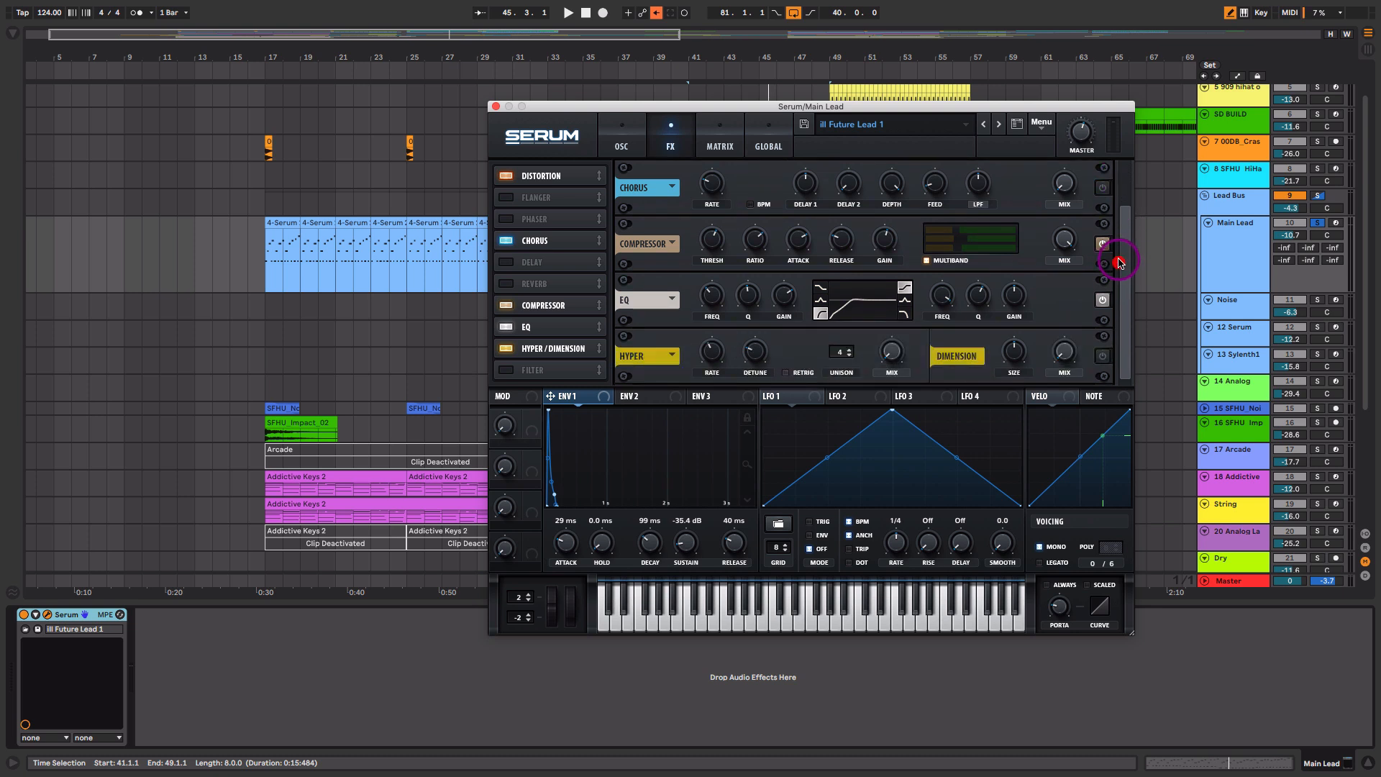
- Compare the lead sound with the multiband compressor bypassed and enabled during playback
{"action": "left_click", "coordinate": [926, 261]}
{"action": "left_click", "coordinate": [1102, 245]}
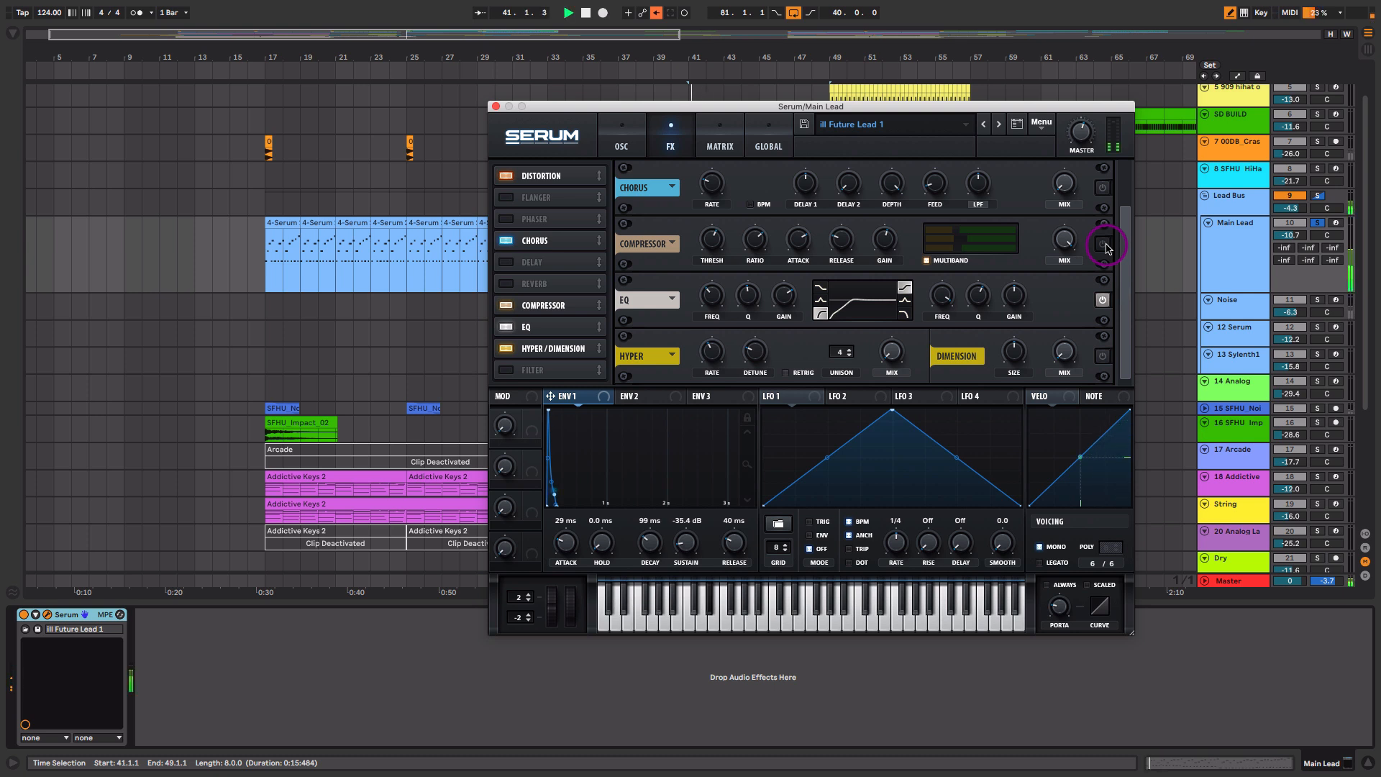
{"action": "left_click", "coordinate": [1103, 244]}
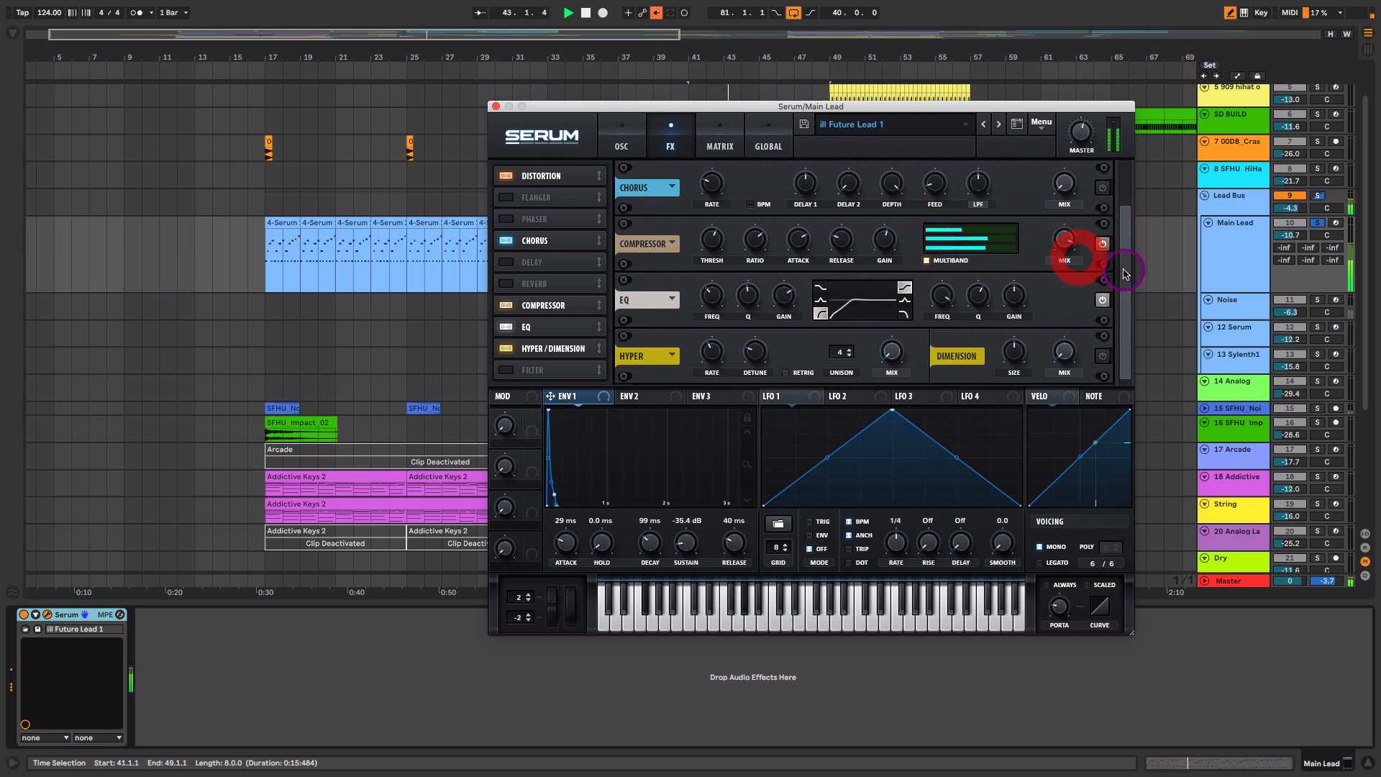
{"action": "key", "text": "space"}
- Compare the lead sound with Serum's EQ bypassed and enabled, and close the synth window
{"action": "left_click", "coordinate": [1104, 300]}
{"action": "key", "text": "space"}
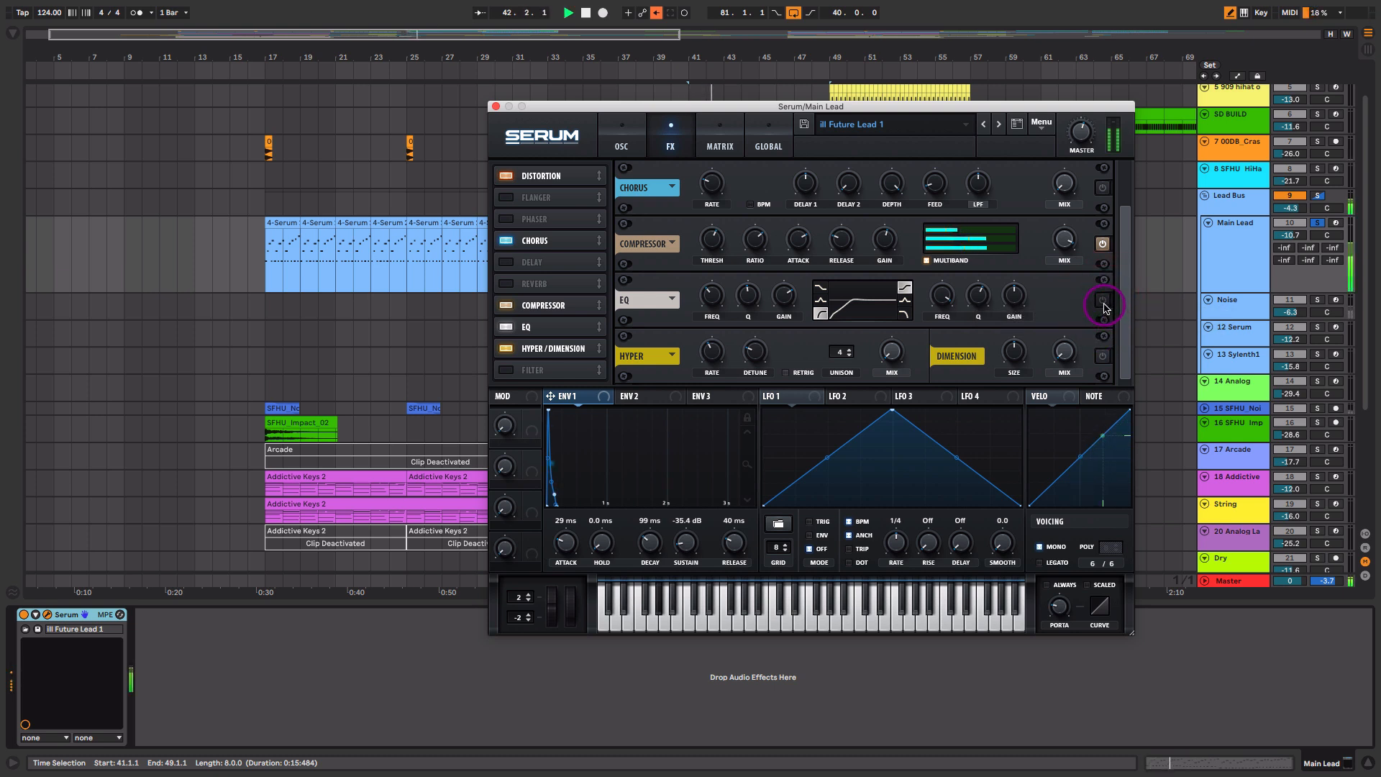
{"action": "left_click", "coordinate": [1104, 305]}
{"action": "key", "text": "space"}
{"action": "left_click", "coordinate": [1129, 361]}
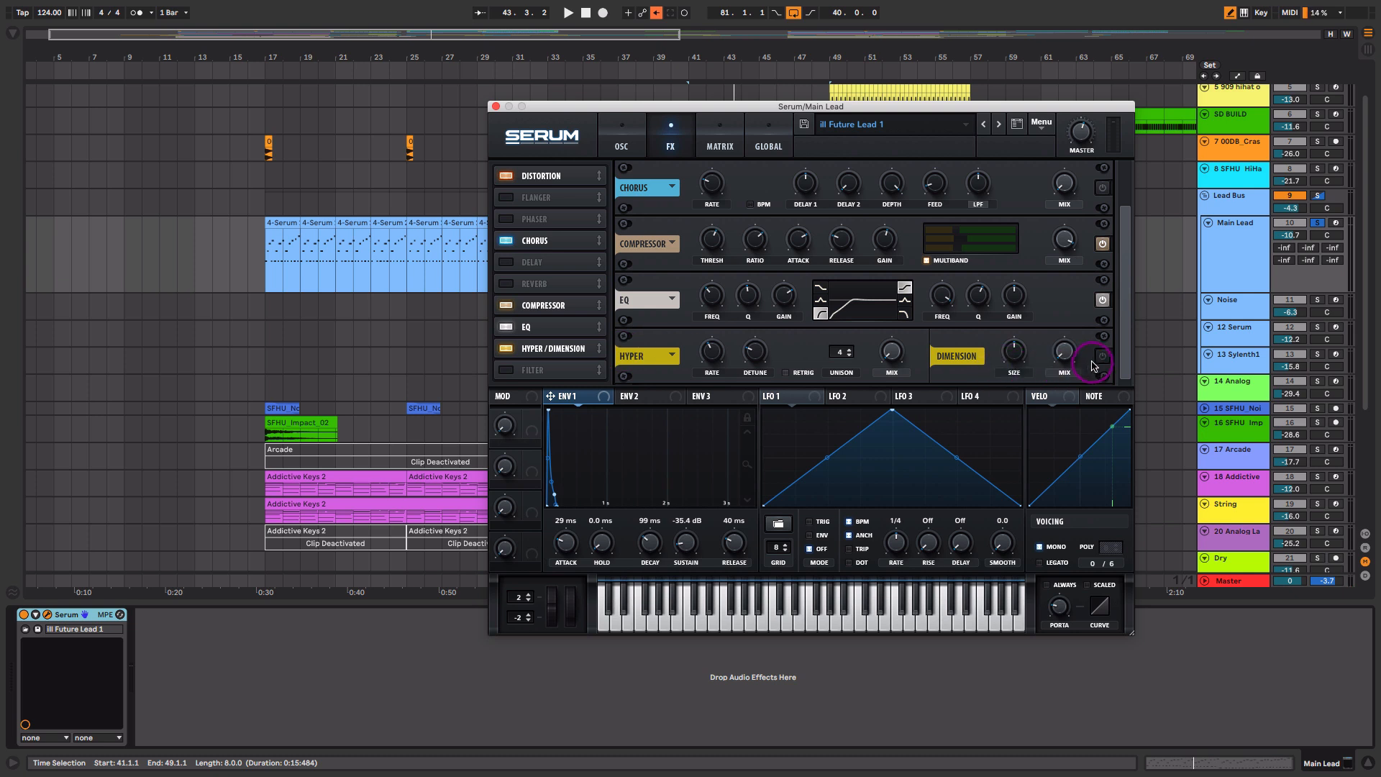
{"action": "scroll", "coordinate": [1125, 307], "scroll_direction": "up", "scroll_amount": 3}
{"action": "left_click_drag", "start_coordinate": [1132, 344], "coordinate": [1135, 380]}
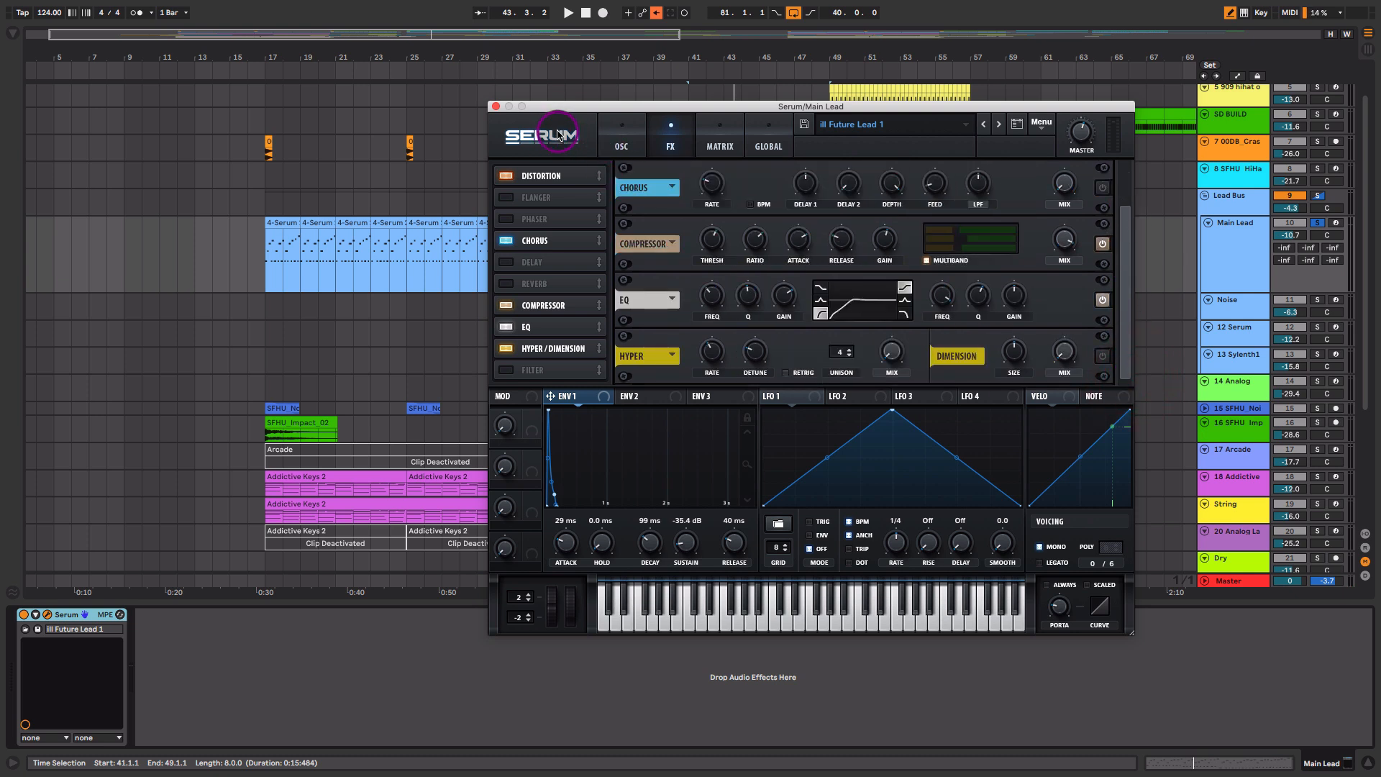
{"action": "left_click", "coordinate": [494, 108]}
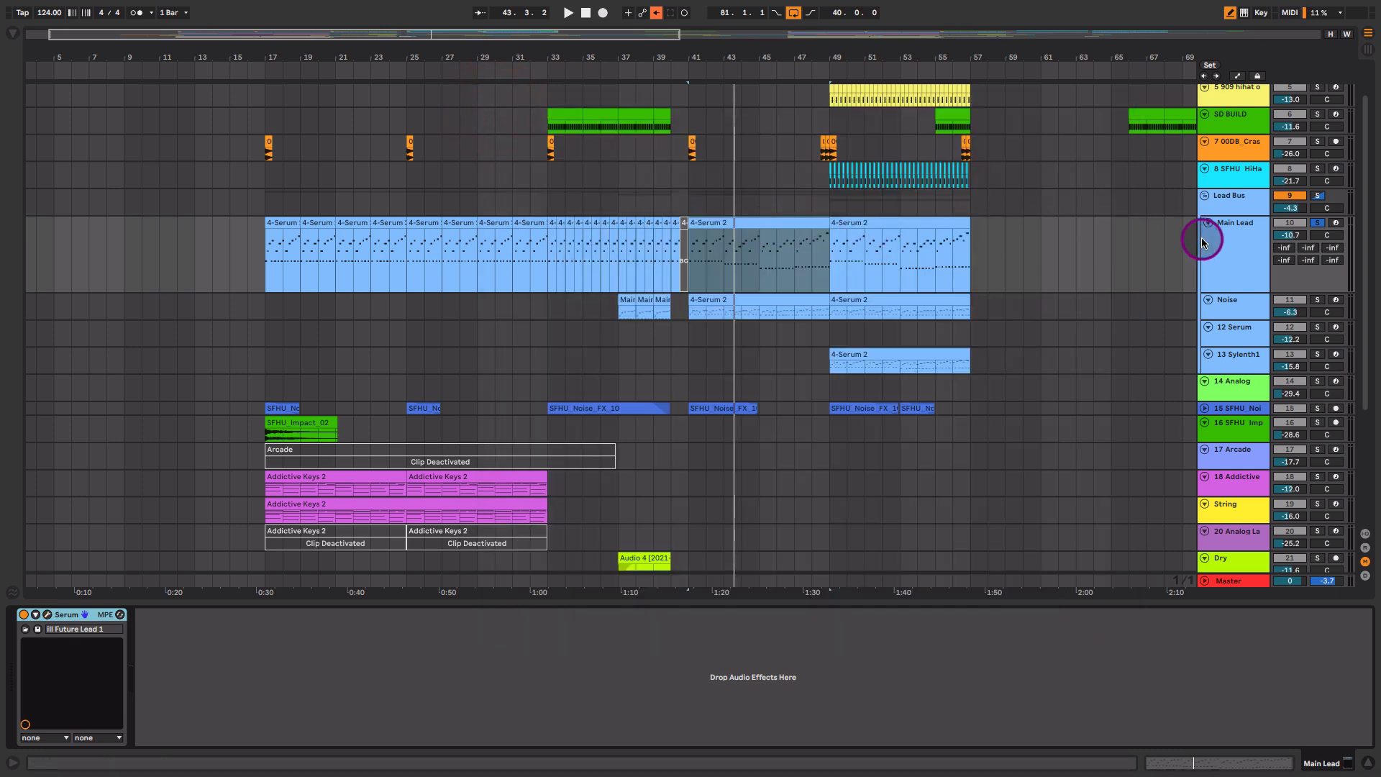
- Enlarge the Noise track in the arrangement and open its Serum synth
{"action": "left_click", "coordinate": [1234, 238]}
{"action": "left_click", "coordinate": [1236, 299]}
{"action": "left_click_drag", "start_coordinate": [1234, 318], "coordinate": [1244, 367]}
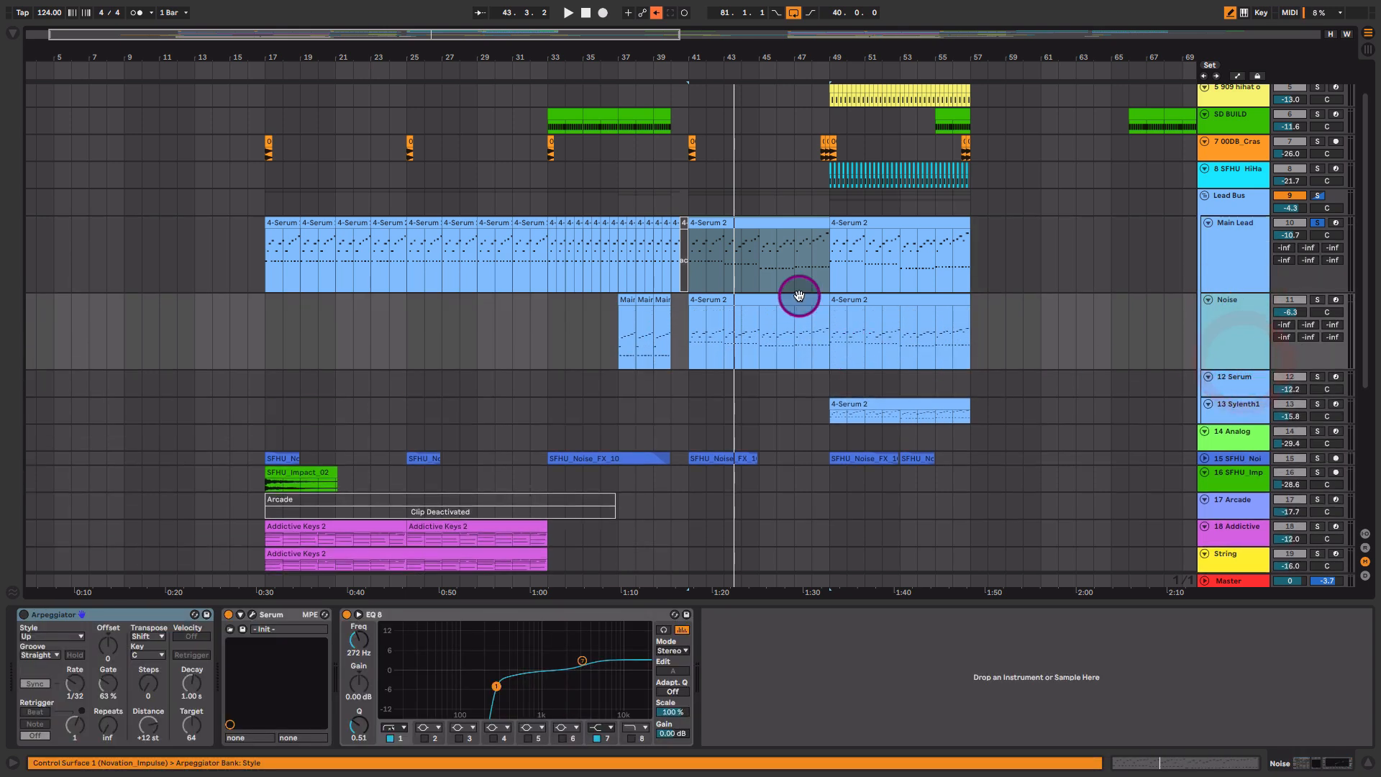
{"action": "left_click", "coordinate": [248, 610]}
{"action": "left_click_drag", "start_coordinate": [1017, 86], "coordinate": [744, 123]}
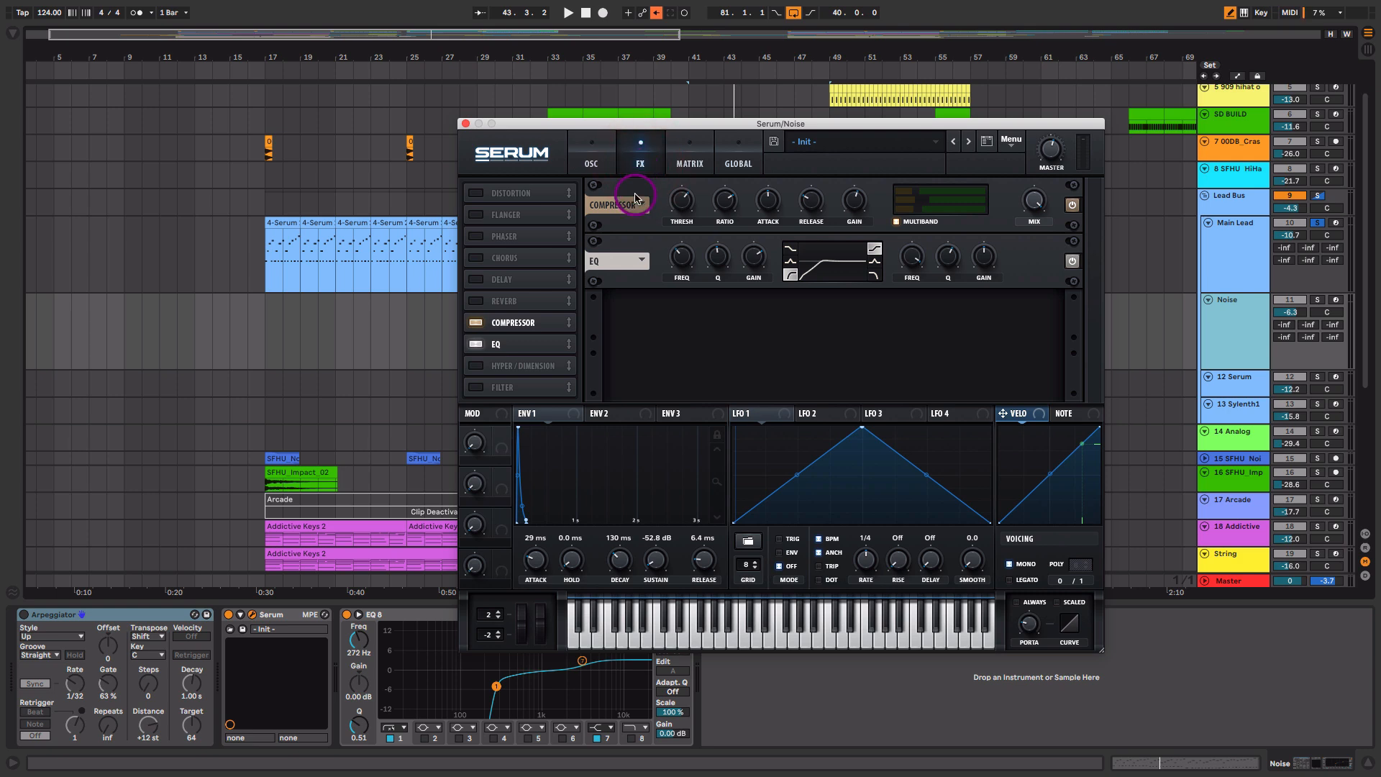
- Show the Noise track's Serum oscillators and check the ARP white selection among the Analog noise samples
{"action": "left_click", "coordinate": [591, 152]}
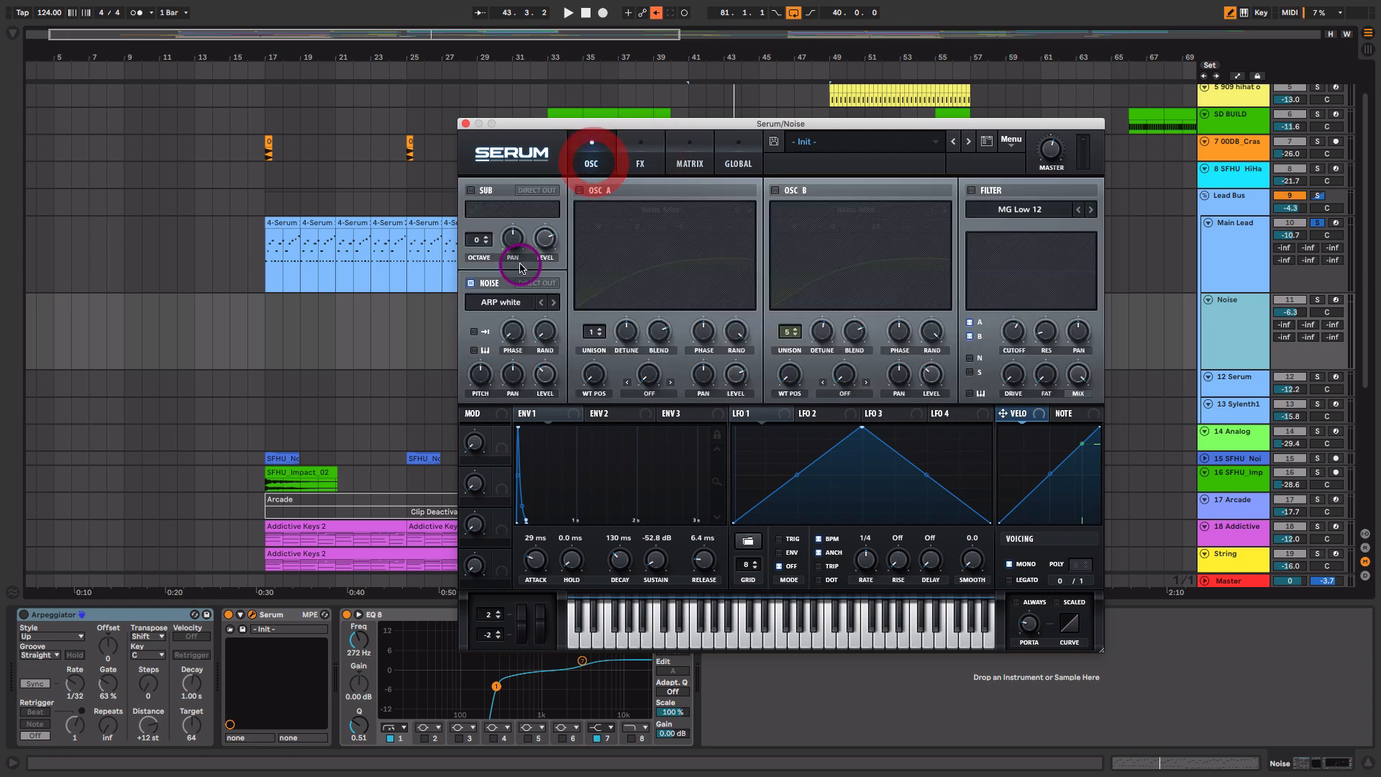
{"action": "left_click", "coordinate": [471, 283]}
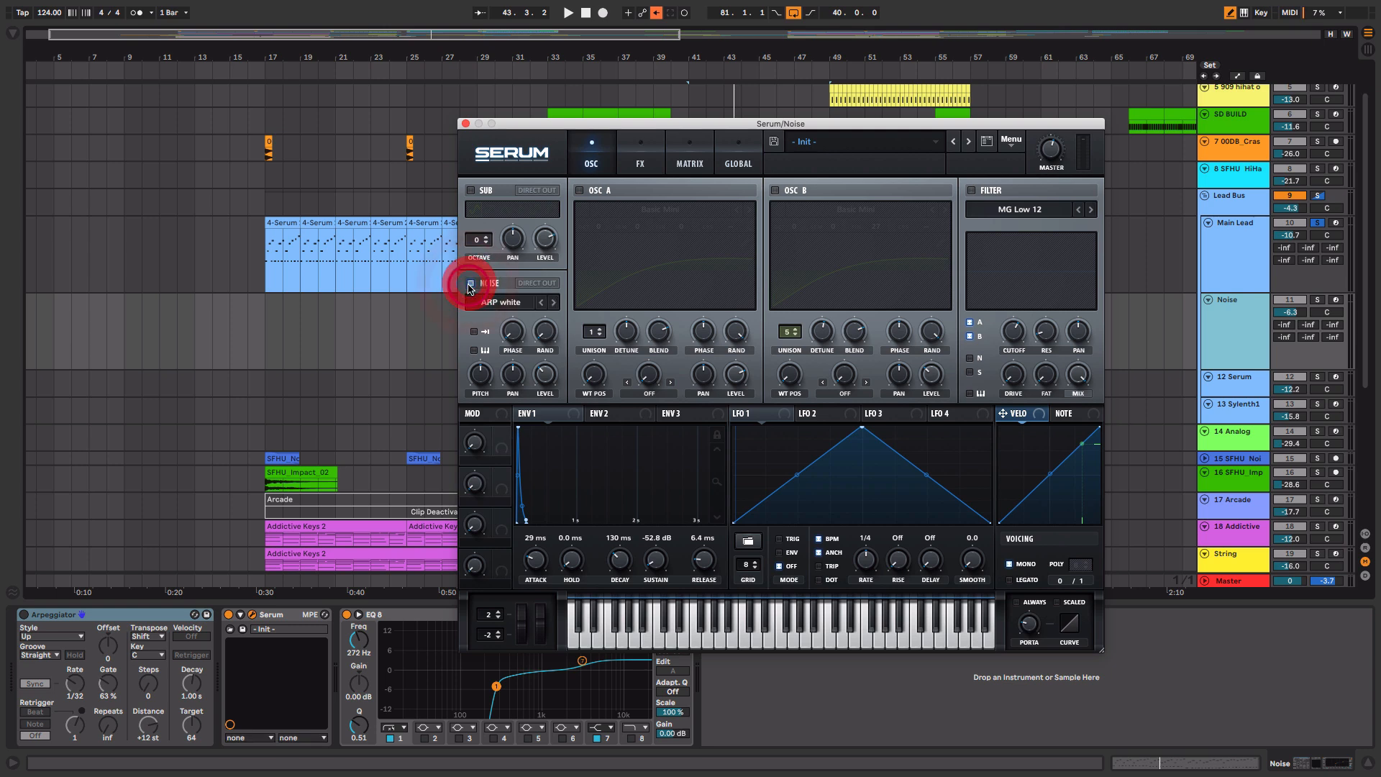
{"action": "left_click", "coordinate": [512, 302]}
{"action": "mouse_move", "coordinate": [509, 317]}
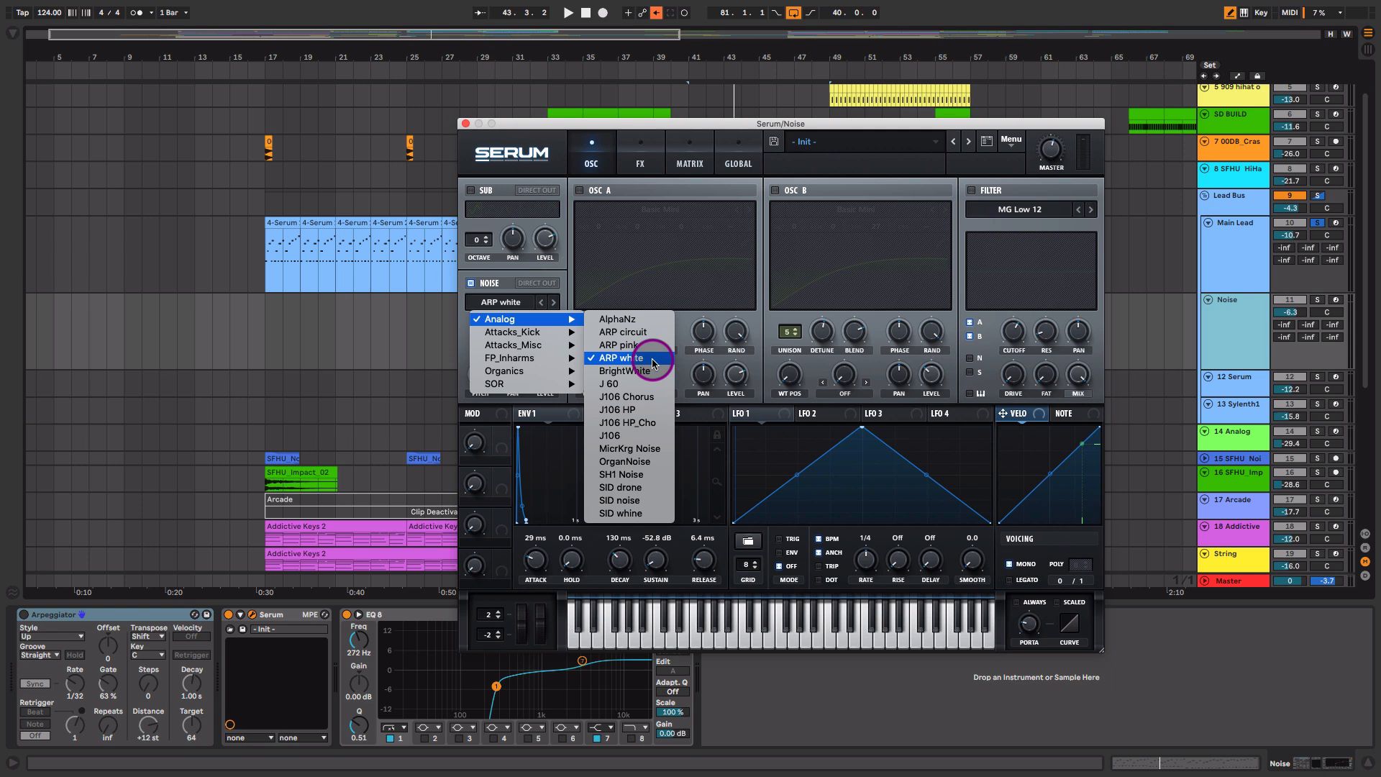
{"action": "left_click", "coordinate": [669, 201]}
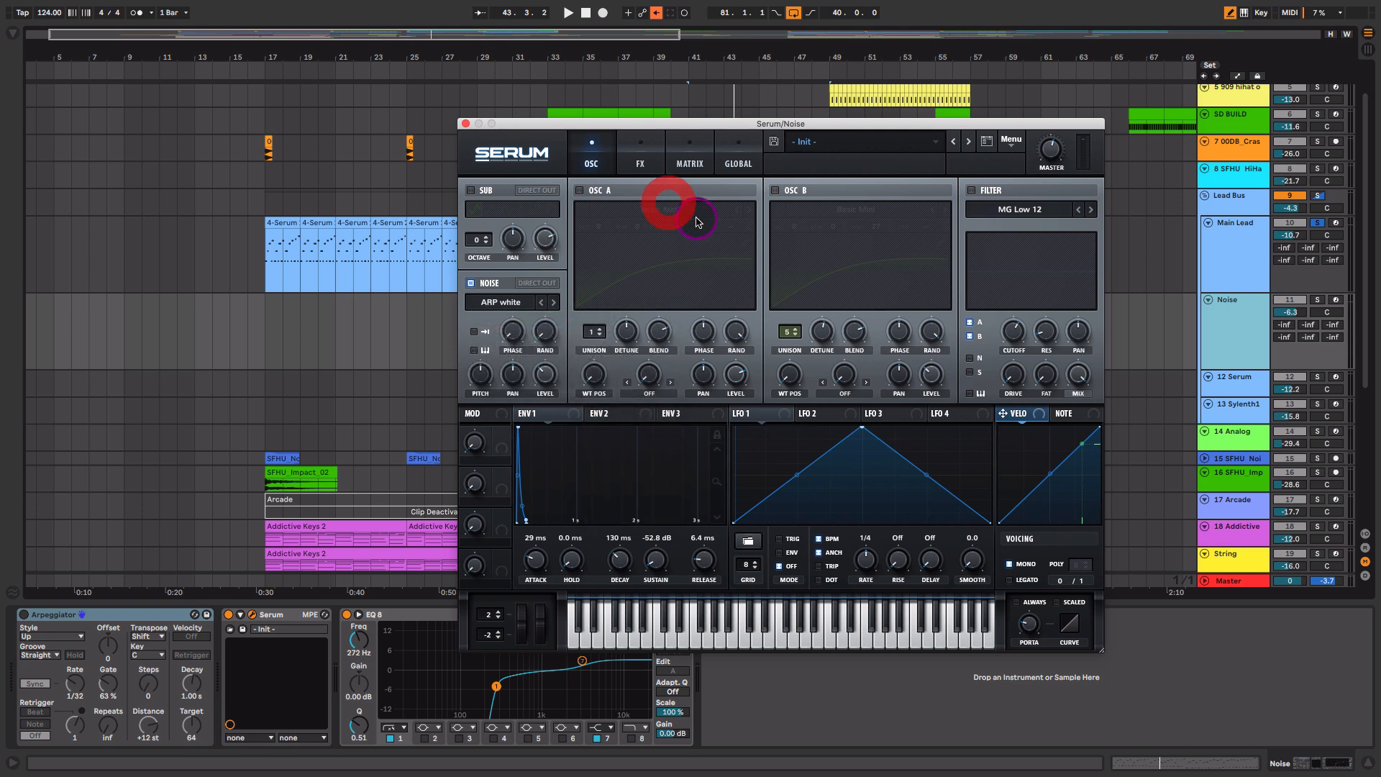
- Solo the Noise track and play it
{"action": "left_click", "coordinate": [1318, 298]}
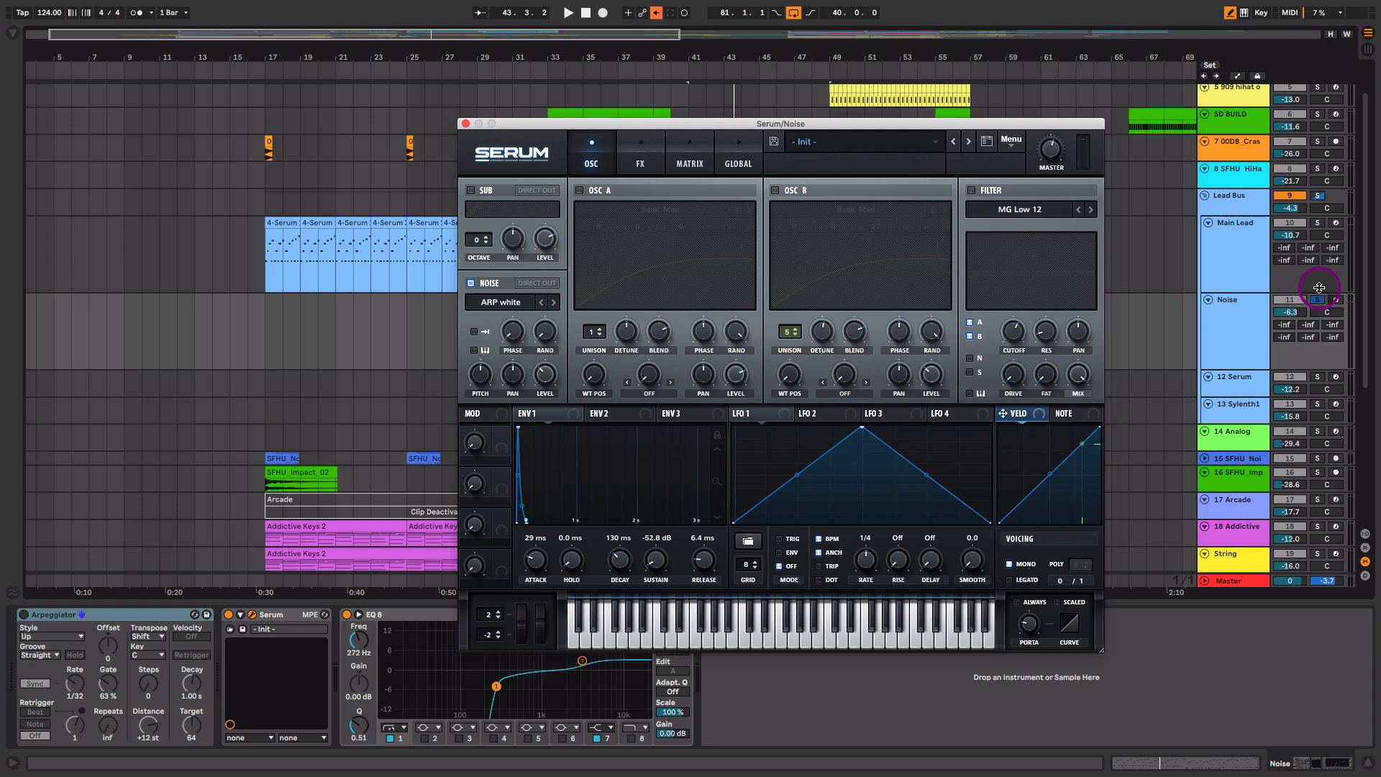
{"action": "key", "text": "space"}
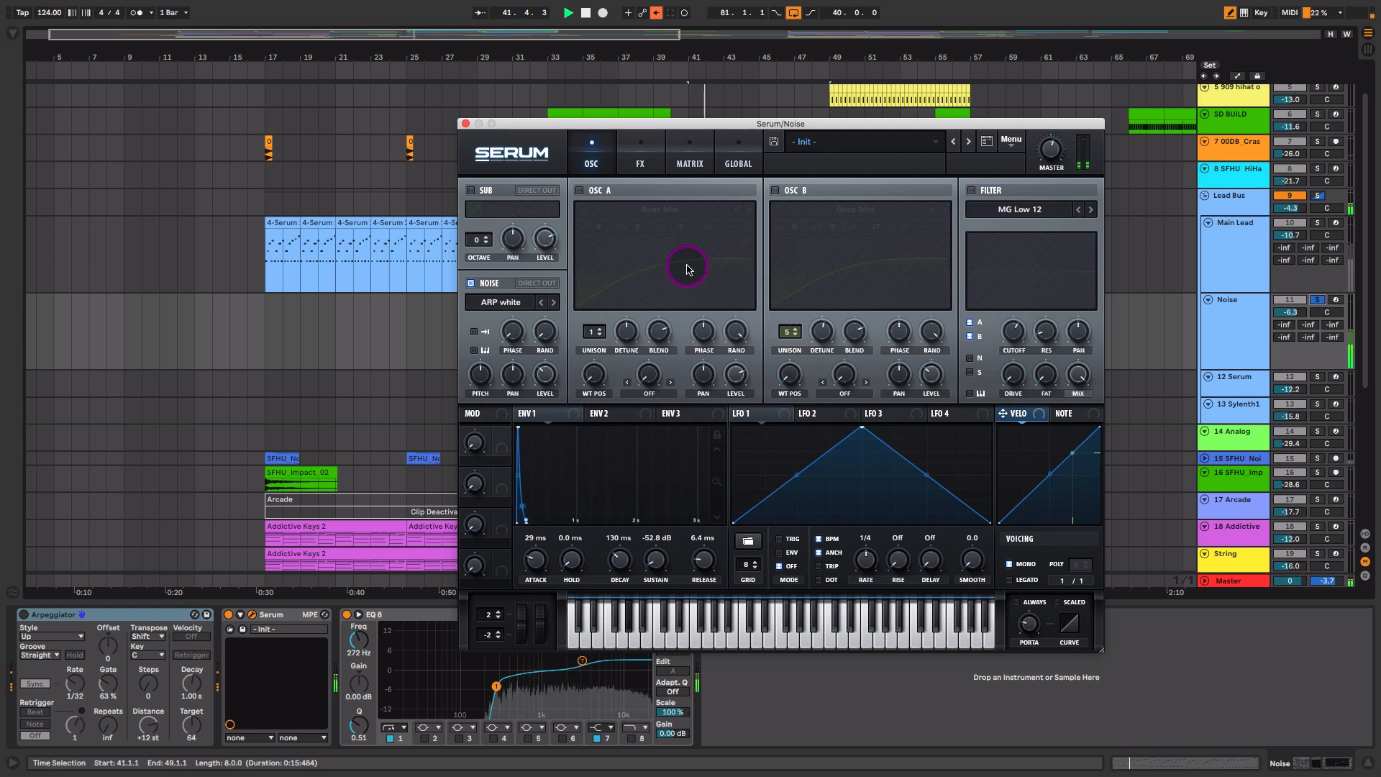
- Stop playback, close the Noise track's Serum window and play the Main Lead soloed together with Noise
{"action": "key", "text": "space"}
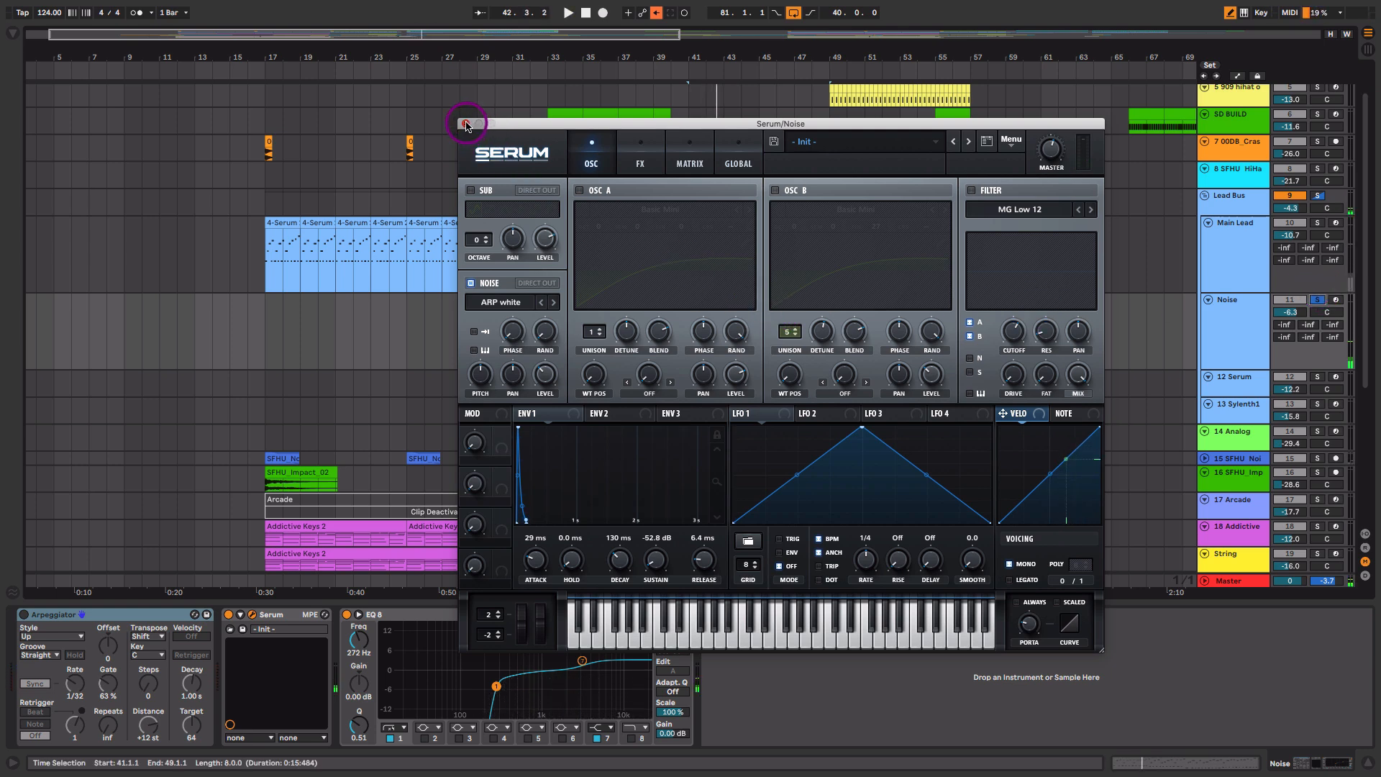
{"action": "left_click", "coordinate": [466, 126]}
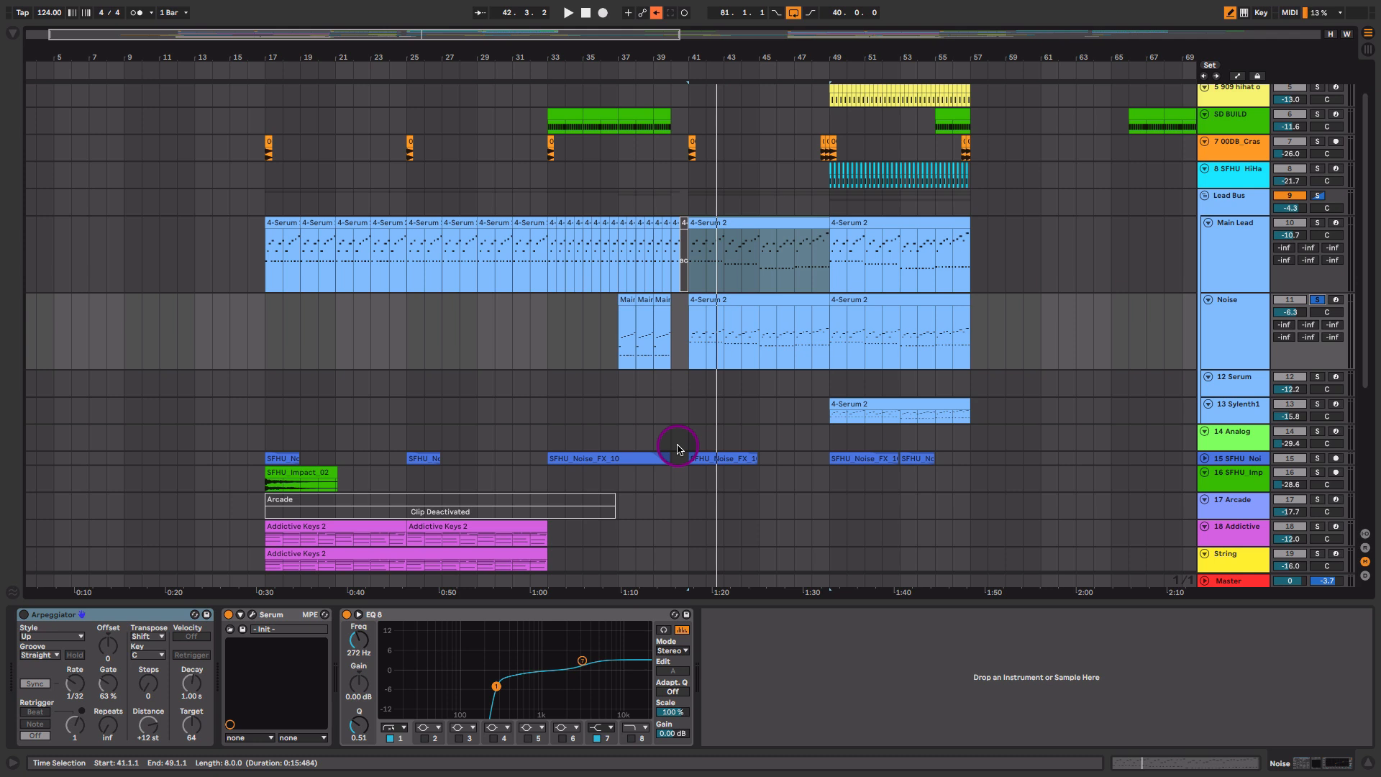
{"action": "left_click", "coordinate": [1317, 222]}
{"action": "key", "text": "space"}
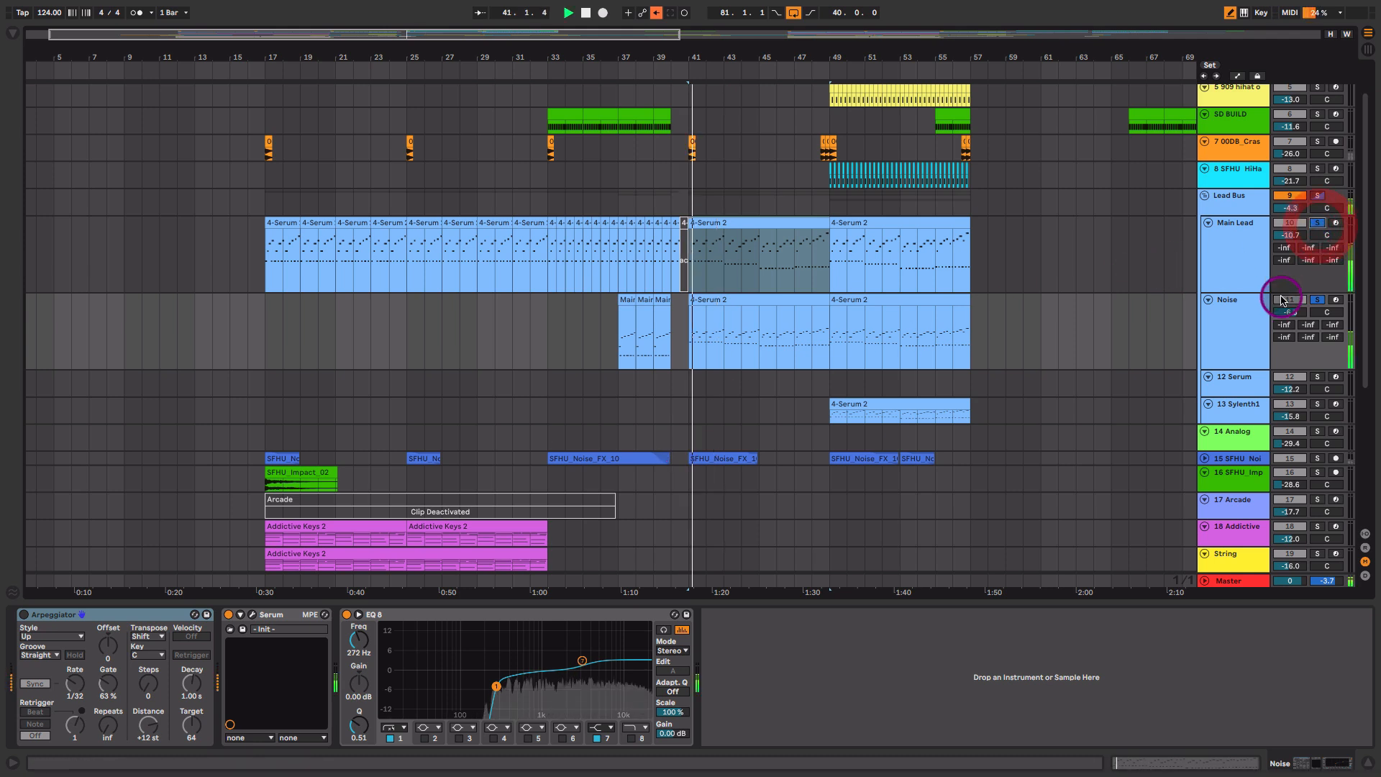
- Lower the Noise track's volume to -12.7 dB in the mixer and return to the arrangement
{"action": "key", "text": "Tab"}
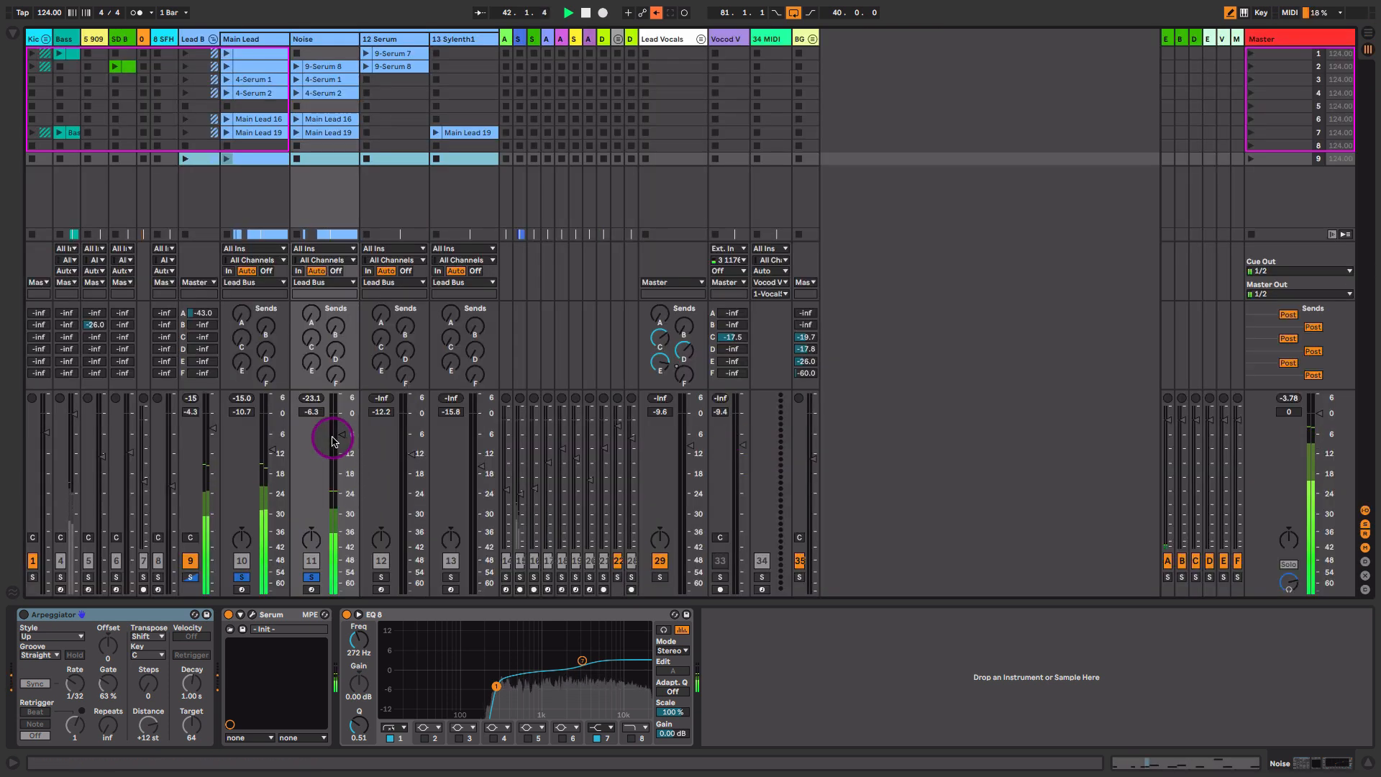
{"action": "left_click_drag", "start_coordinate": [331, 441], "coordinate": [331, 461]}
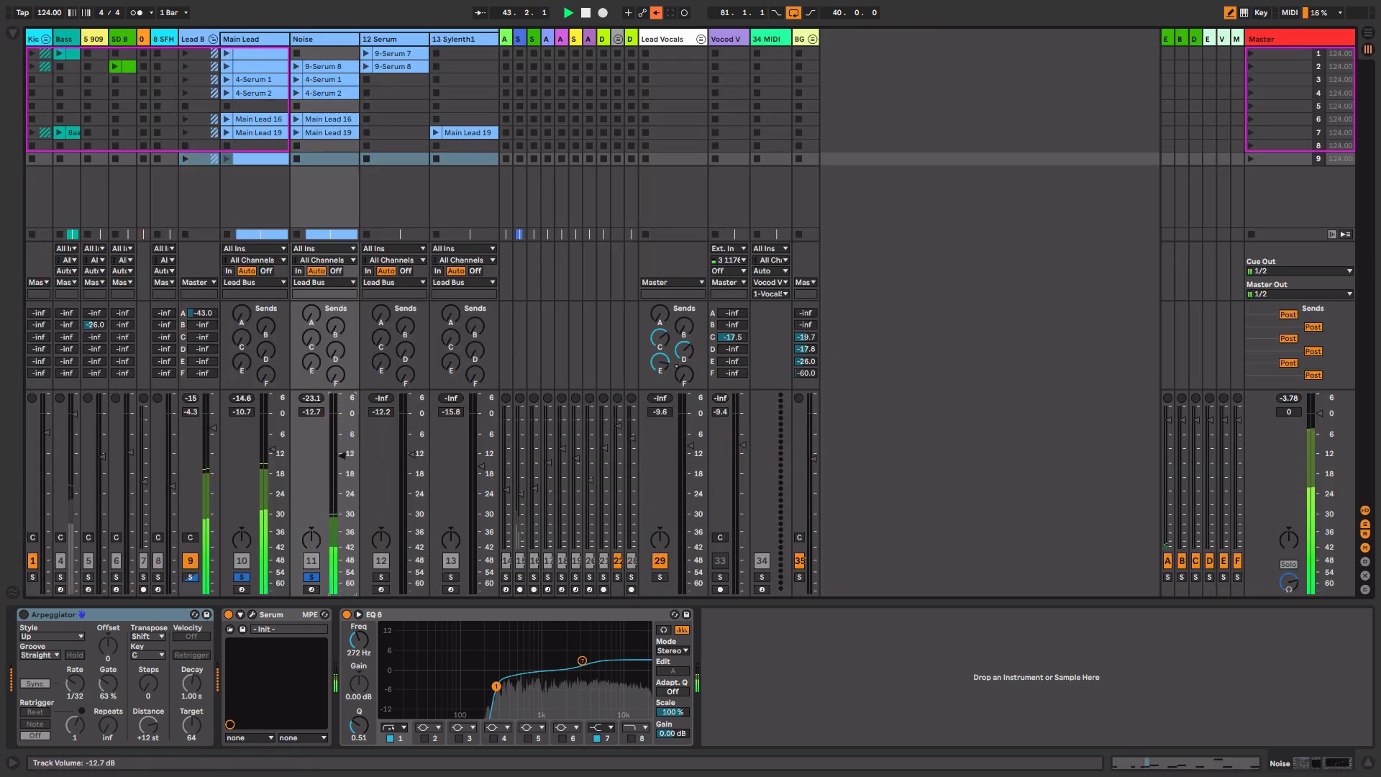
{"action": "key", "text": "Tab"}
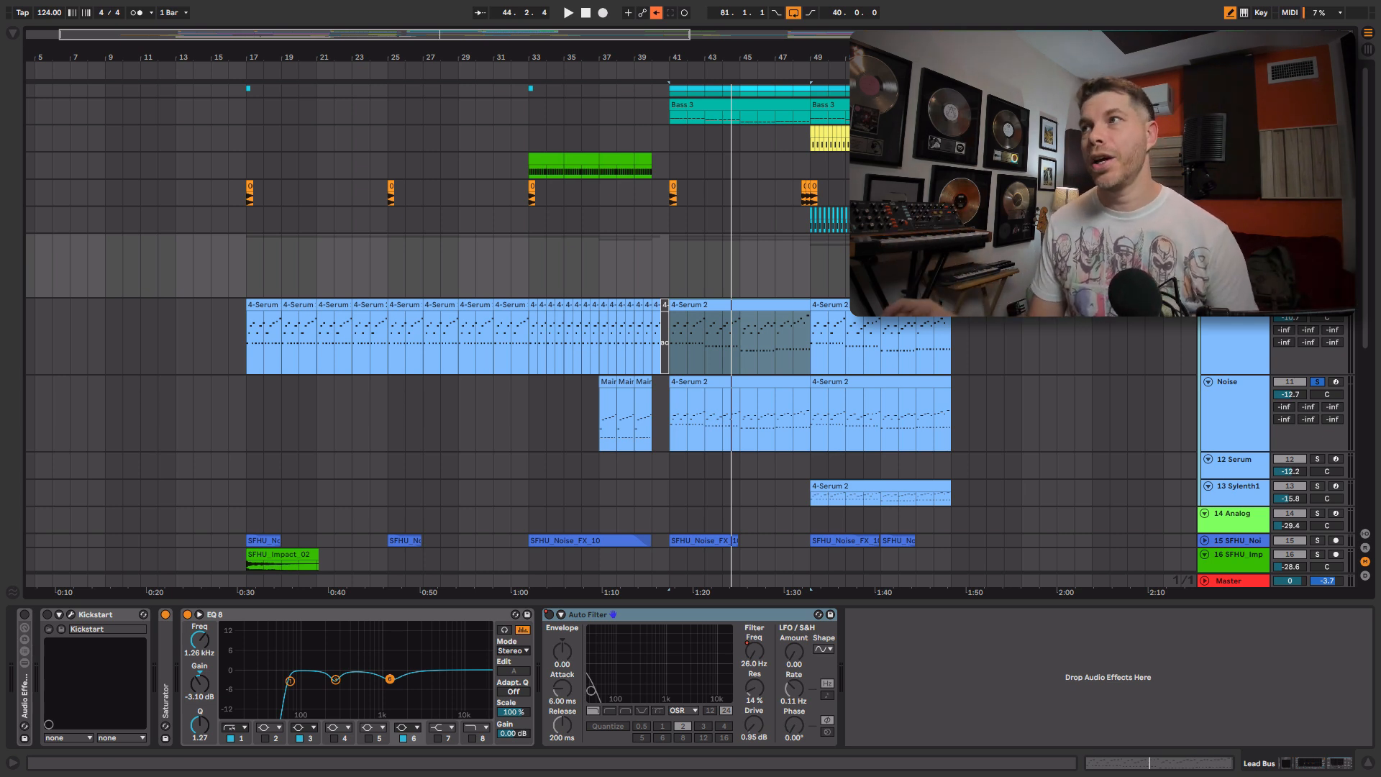
- Enlarge the Lead Bus track in the arrangement and expand its collapsed Audio Effect Rack
{"action": "left_click", "coordinate": [1237, 332]}
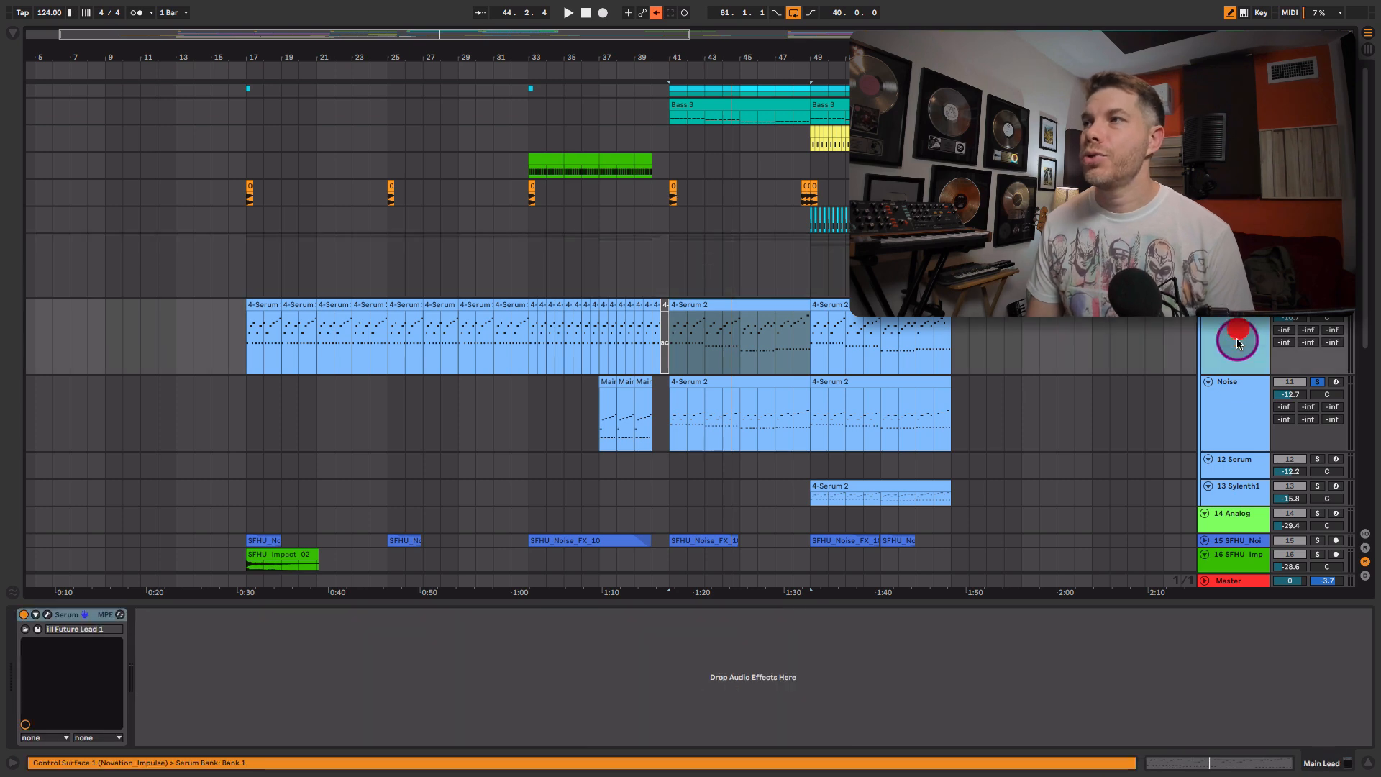
{"action": "left_click", "coordinate": [1239, 393]}
{"action": "left_click", "coordinate": [1236, 291]}
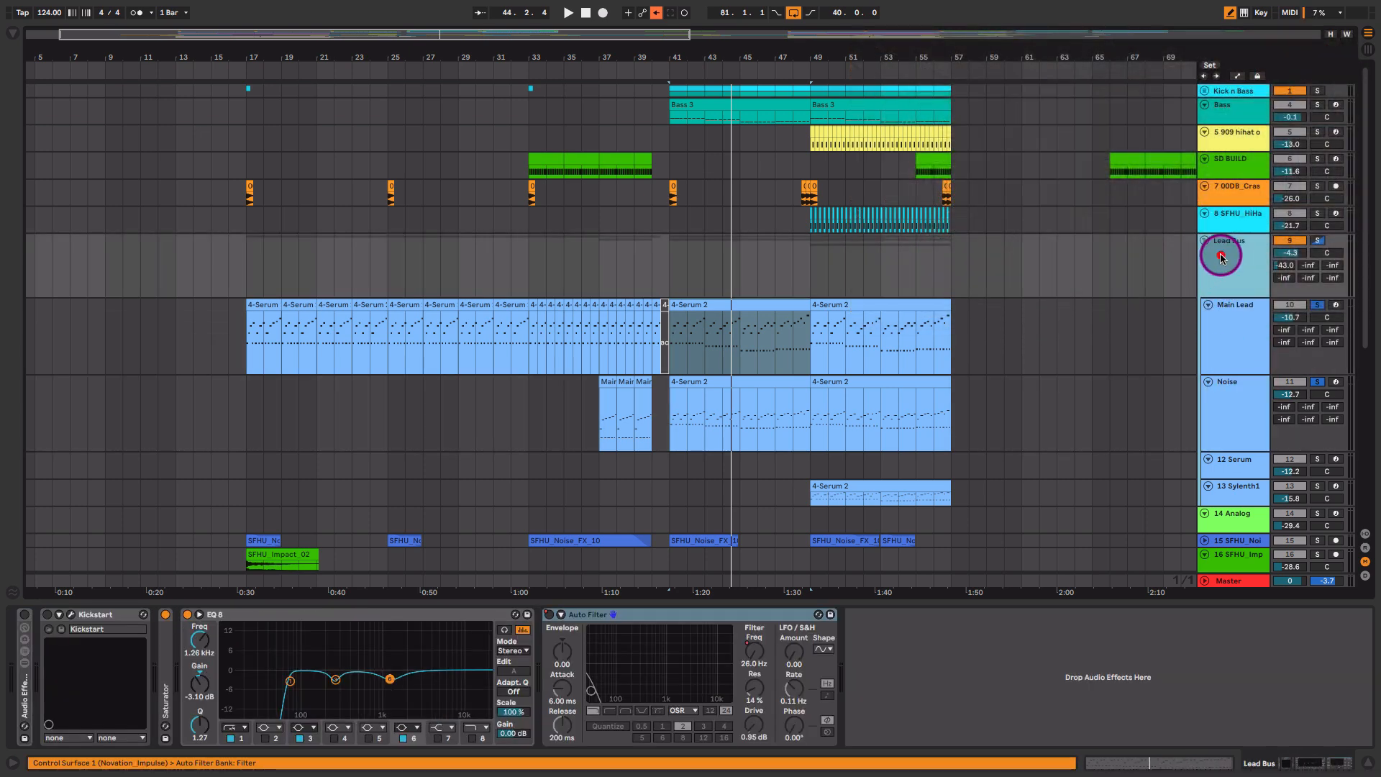
{"action": "left_click", "coordinate": [1205, 241]}
{"action": "left_click_drag", "start_coordinate": [1236, 246], "coordinate": [1242, 336]}
{"action": "left_click", "coordinate": [1242, 305]}
{"action": "double_click", "coordinate": [23, 687]}
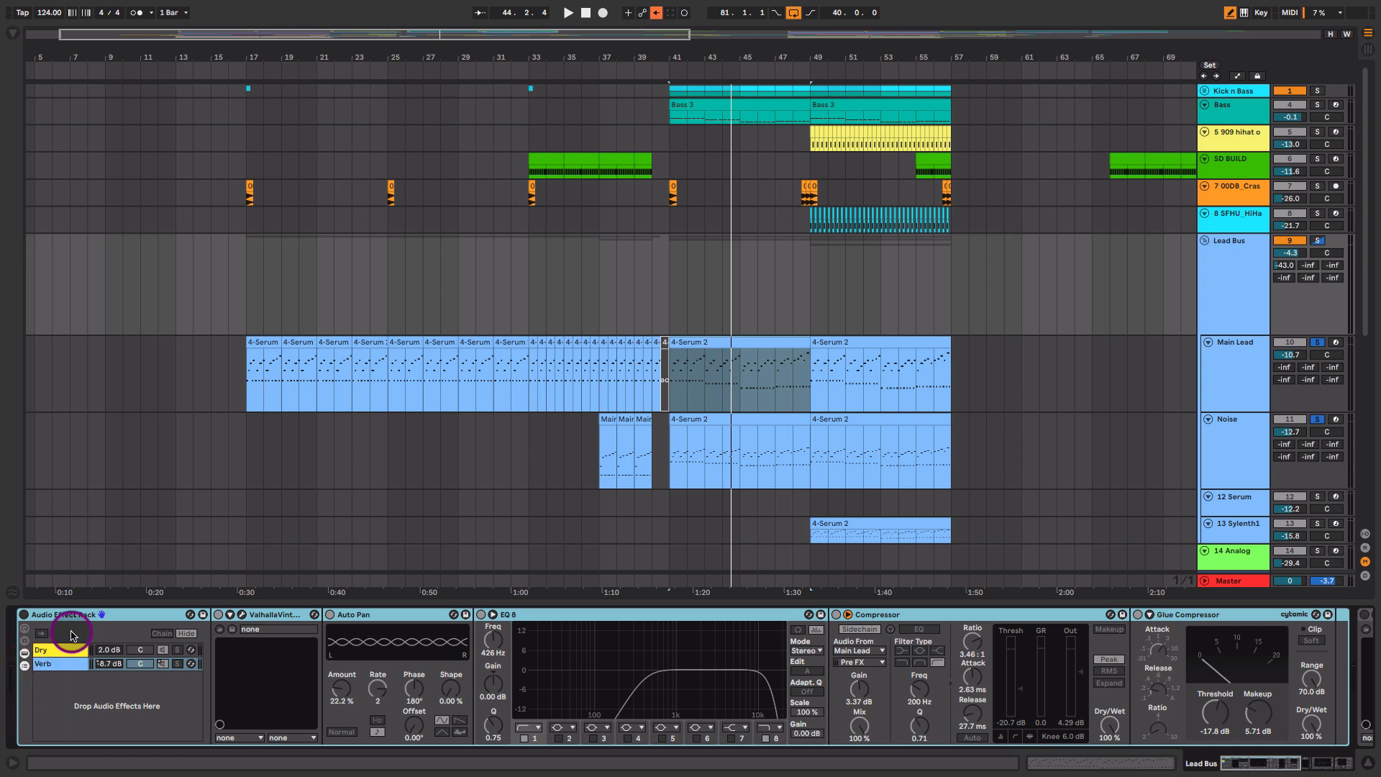
- Show the rack's Dry and Verb chains and review the ValhallaVintageVerb settings on the Verb chain
{"action": "left_click", "coordinate": [63, 651]}
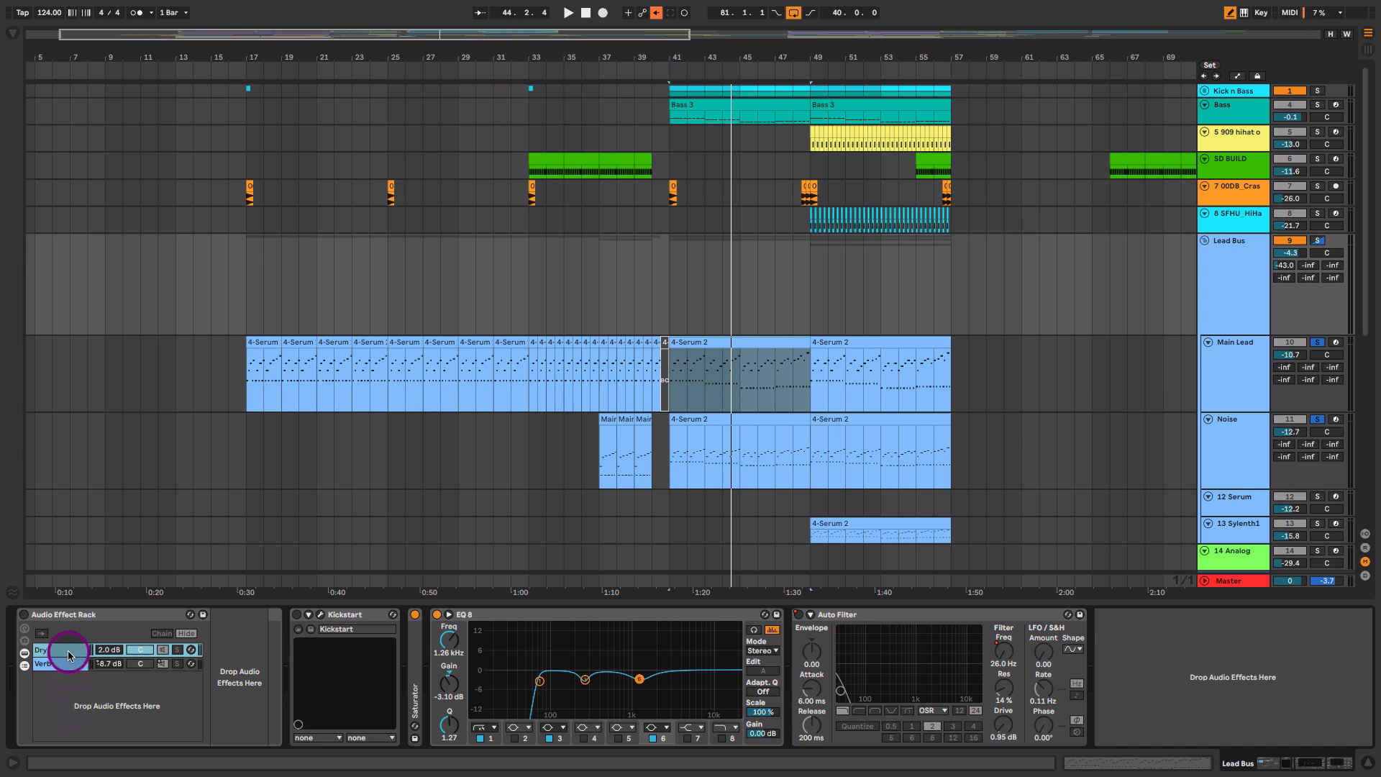
{"action": "left_click", "coordinate": [57, 663]}
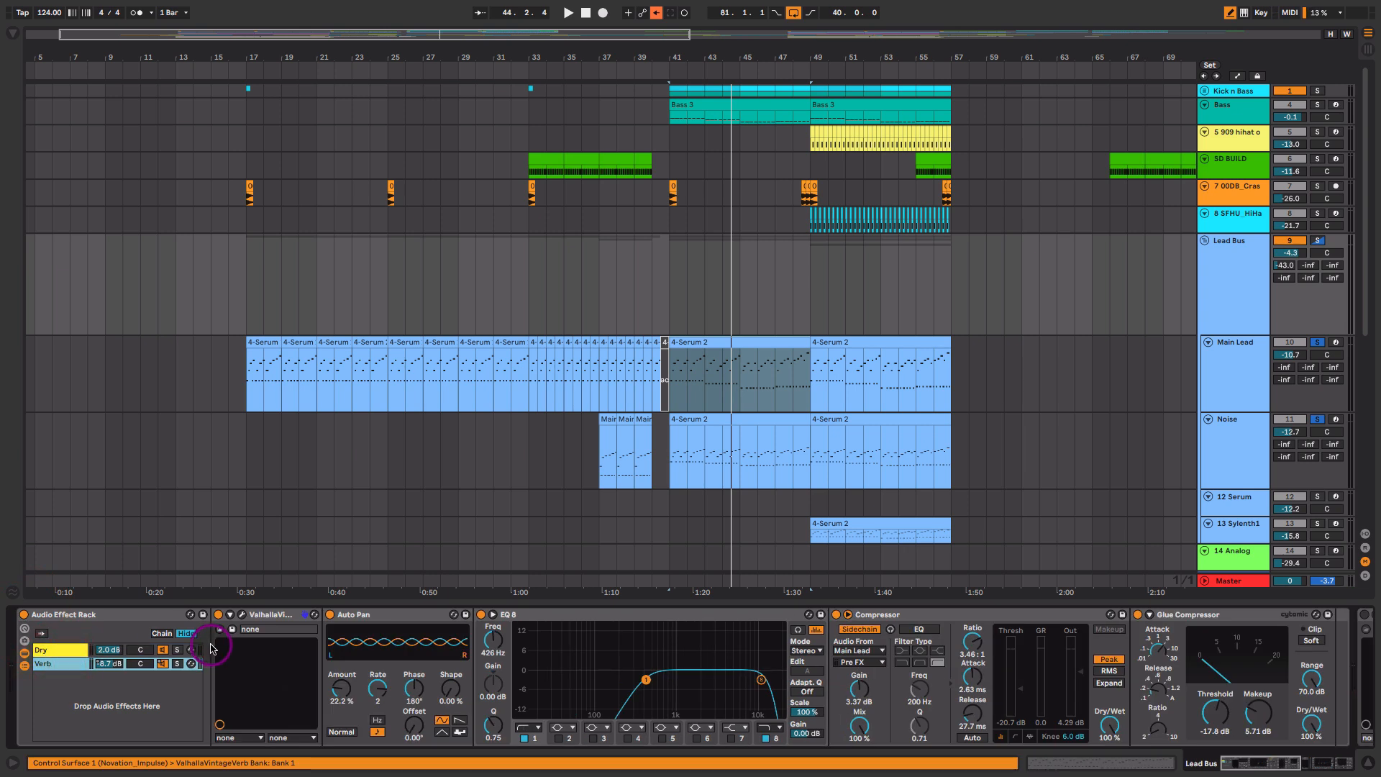
{"action": "left_click", "coordinate": [241, 616]}
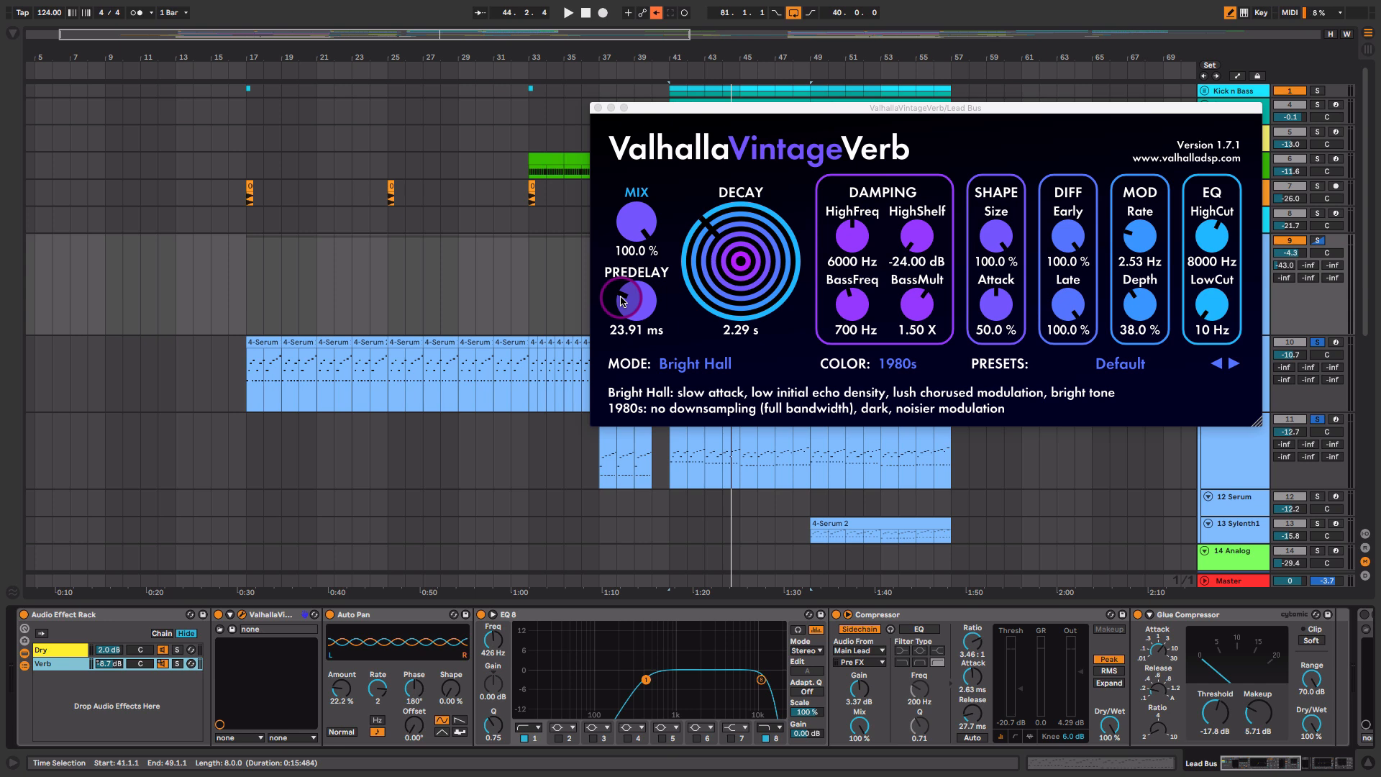
{"action": "left_click", "coordinate": [598, 108]}
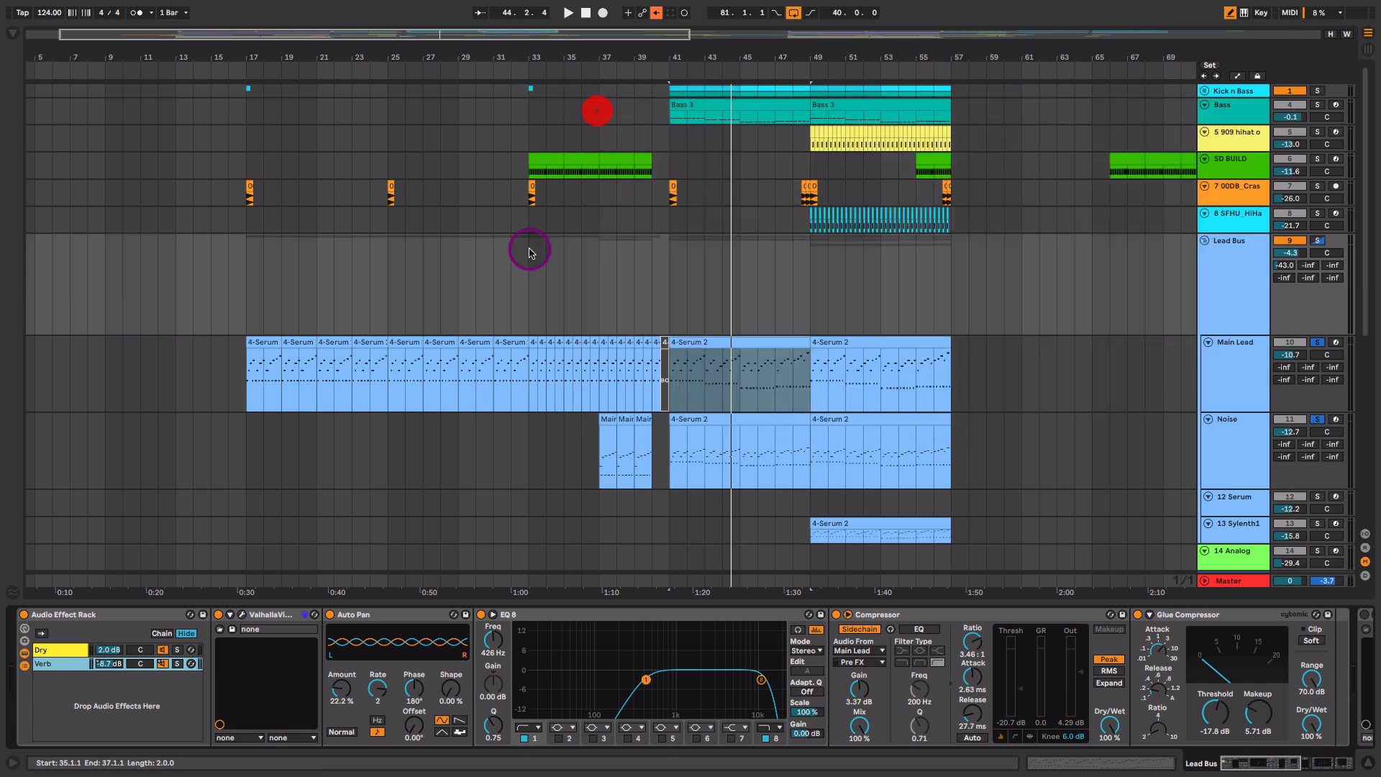
{"action": "left_click", "coordinate": [267, 616]}
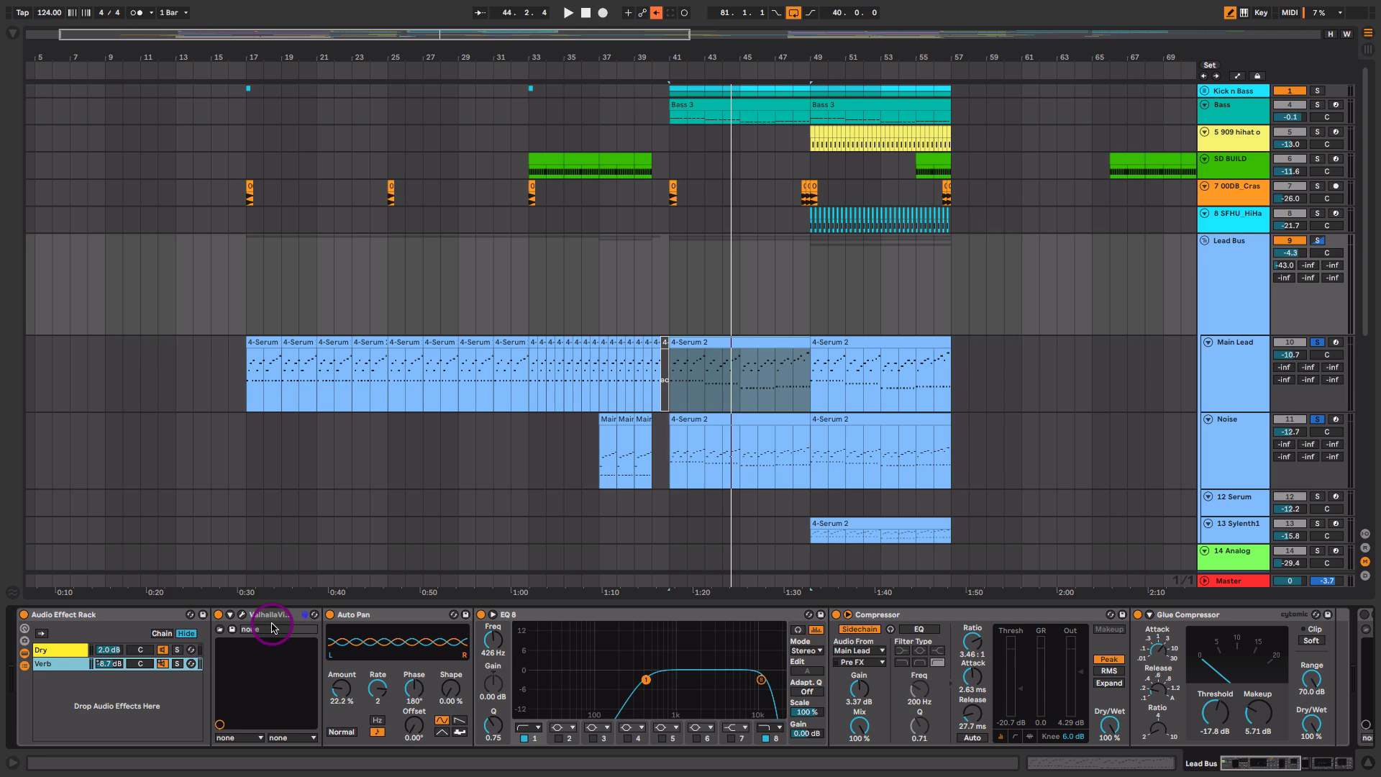
- Examine the Auto Pan and EQ 8 settings that follow the reverb on the Verb chain
{"action": "left_click", "coordinate": [352, 615]}
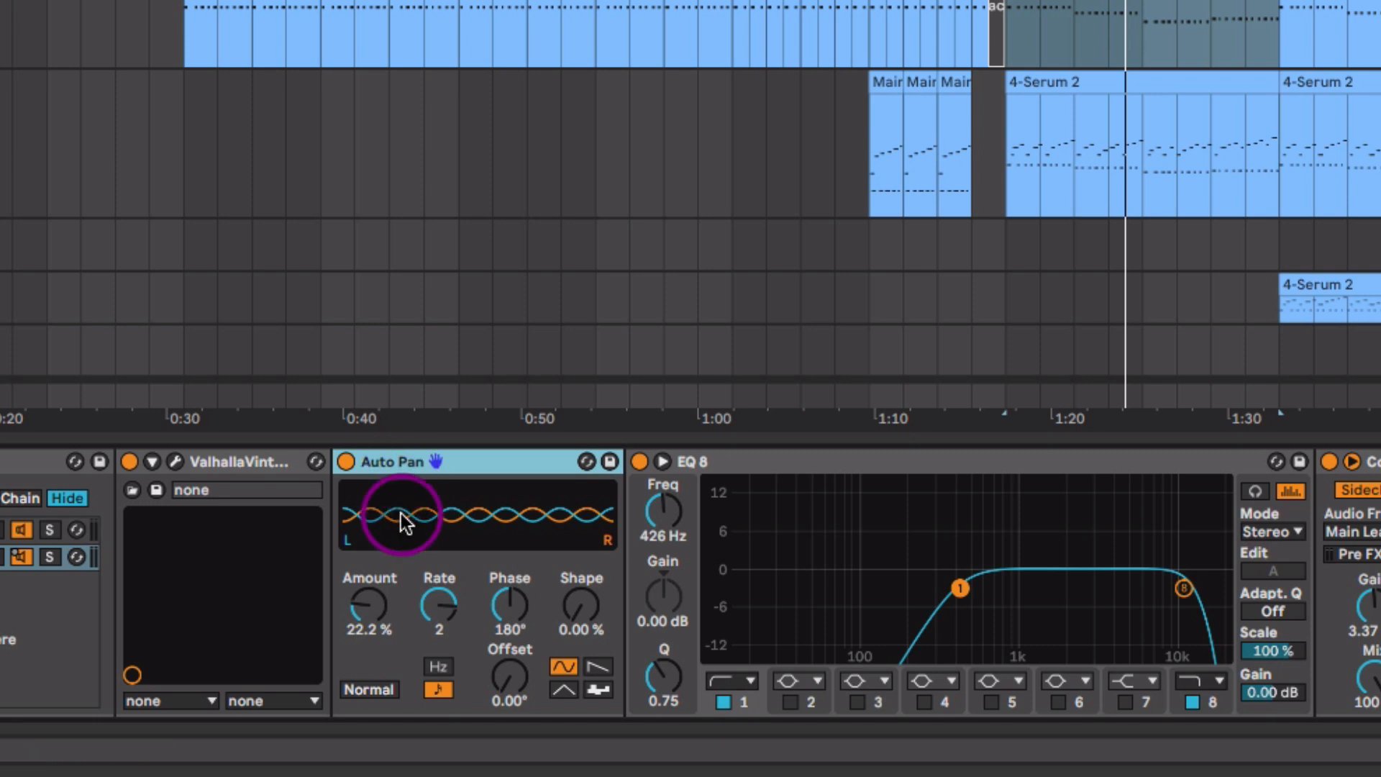
{"action": "left_click", "coordinate": [376, 601]}
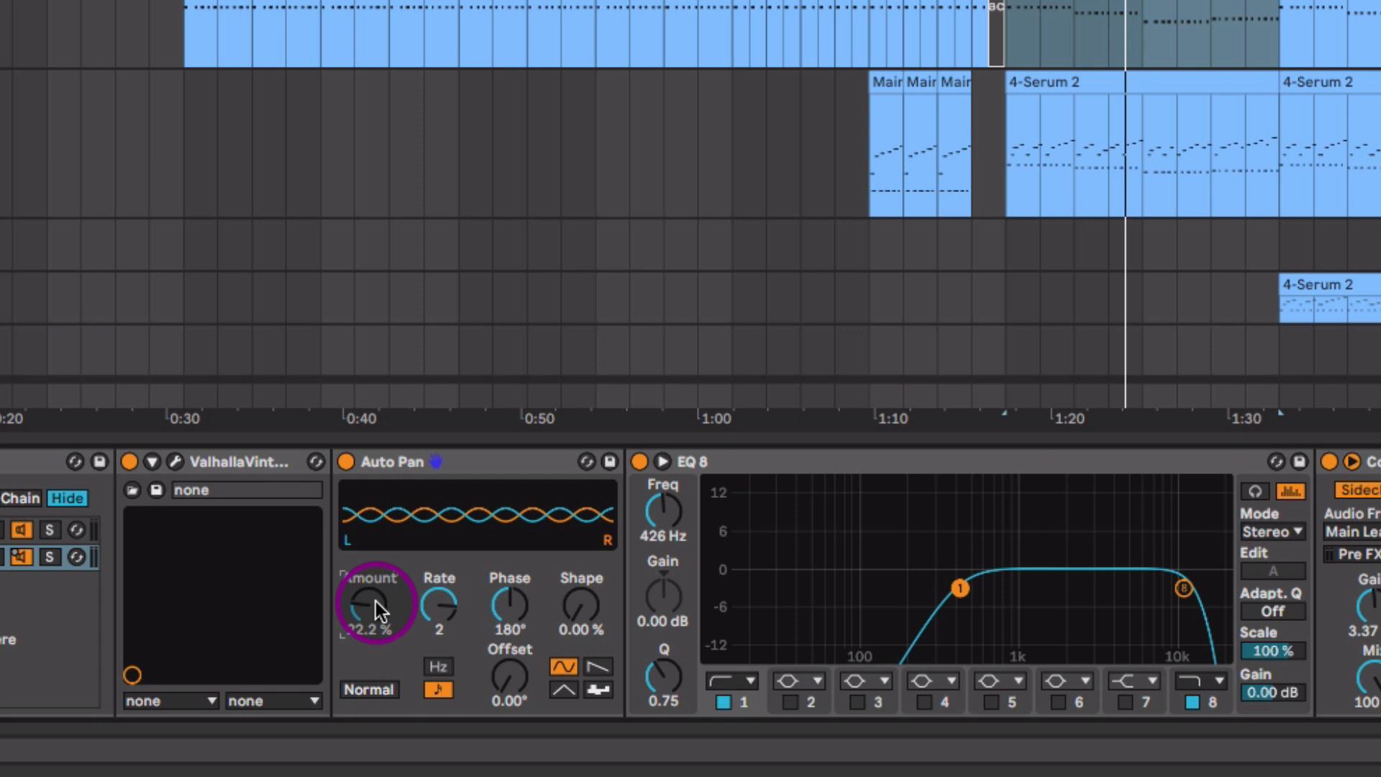
{"action": "left_click", "coordinate": [757, 456]}
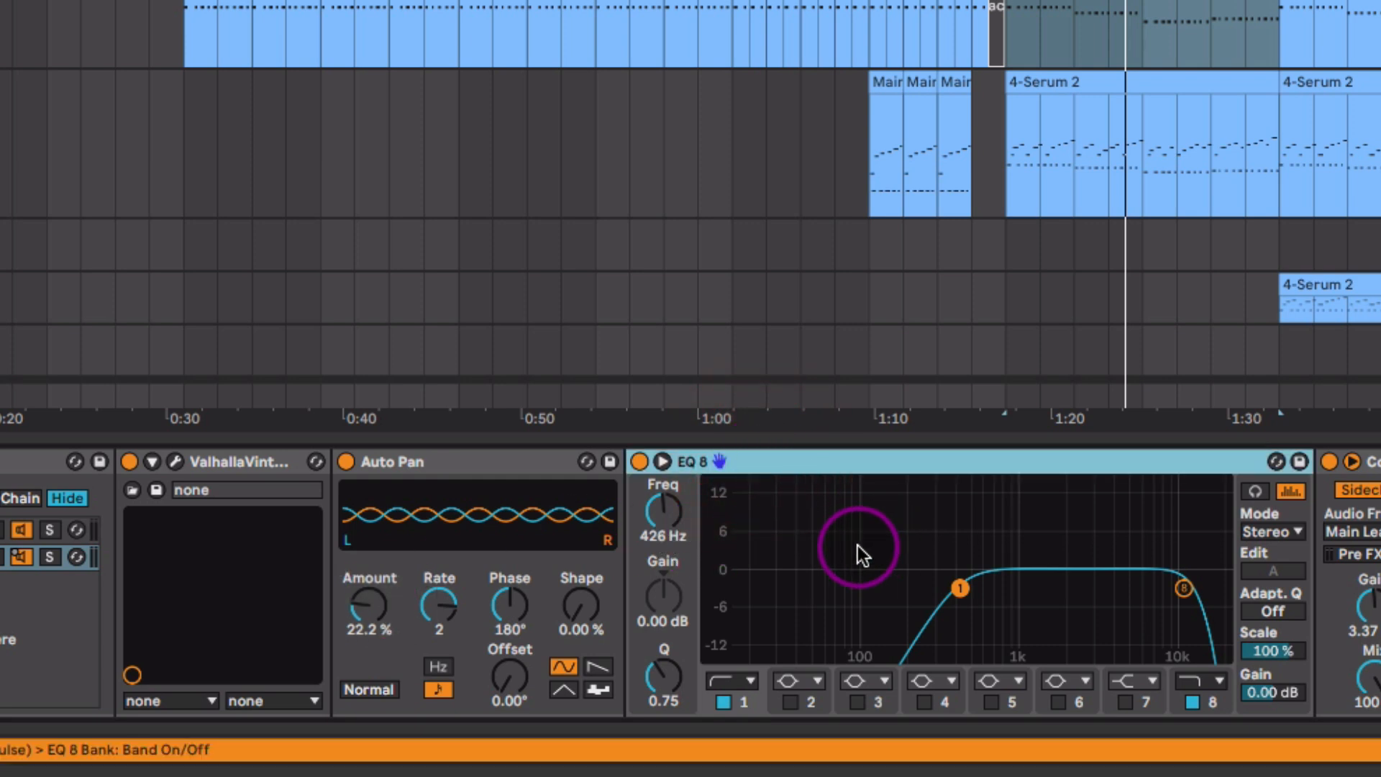
{"action": "left_click", "coordinate": [912, 625]}
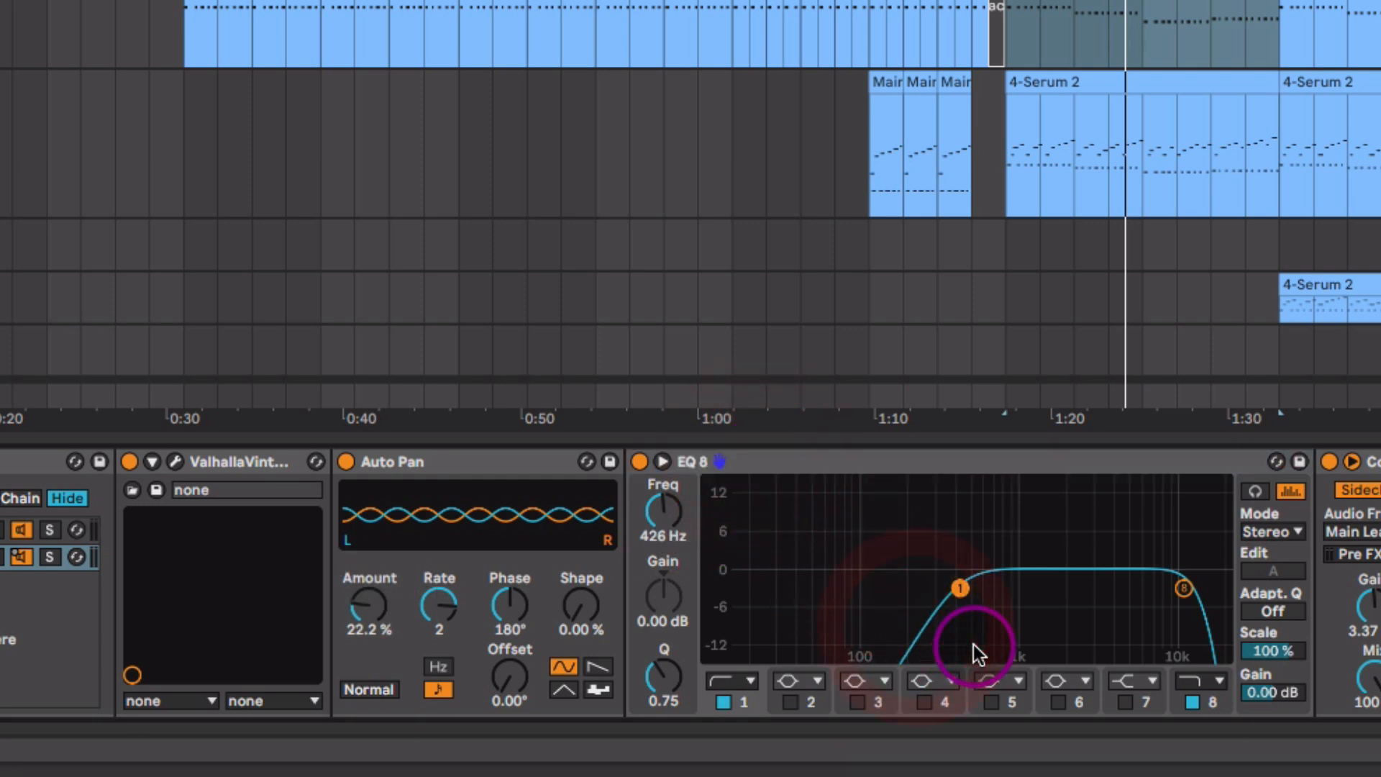
{"action": "scroll", "coordinate": [1165, 633], "scroll_direction": "right", "scroll_amount": 5}
{"action": "left_click_drag", "start_coordinate": [960, 622], "coordinate": [861, 595]}
- Check the available sidechain sources of the Verb chain's Compressor, leaving Main Lead chosen
{"action": "left_click", "coordinate": [1152, 458]}
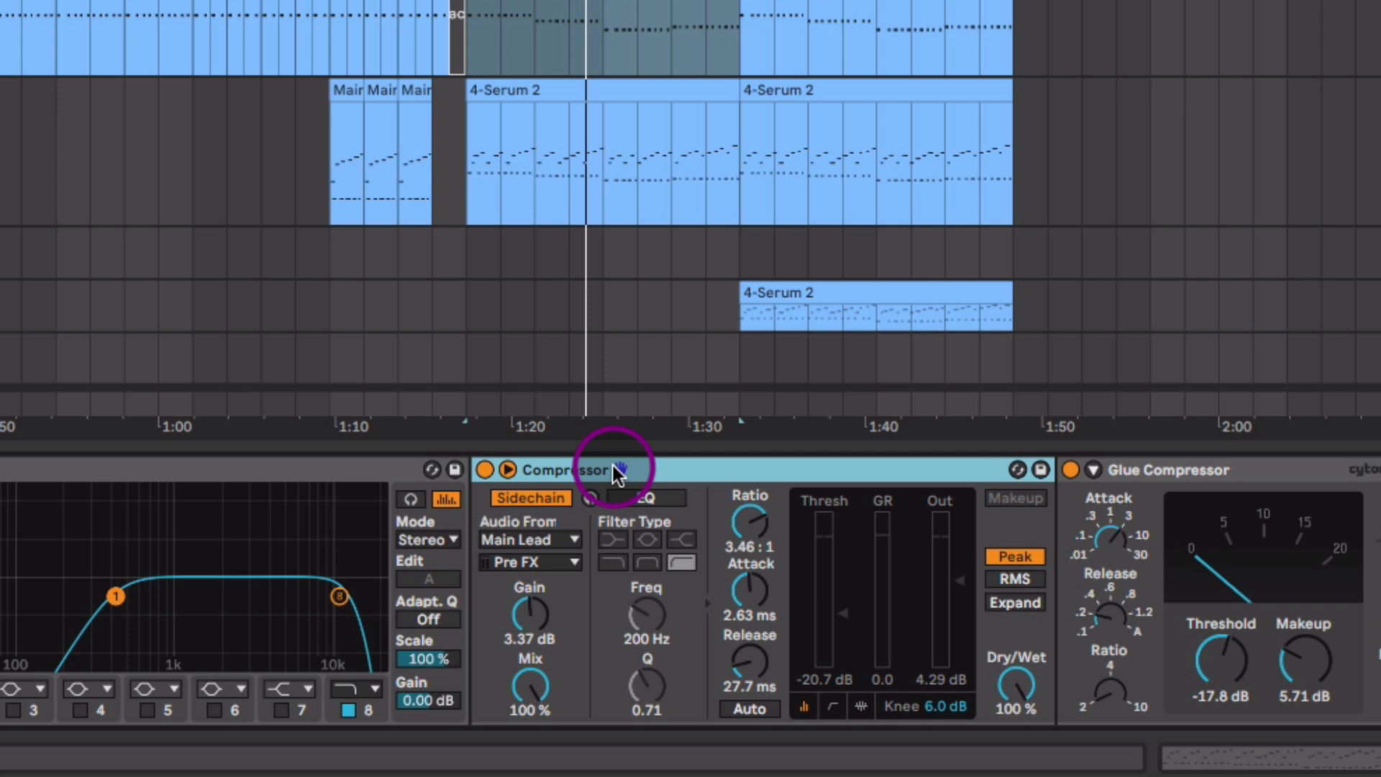
{"action": "left_click", "coordinate": [539, 540]}
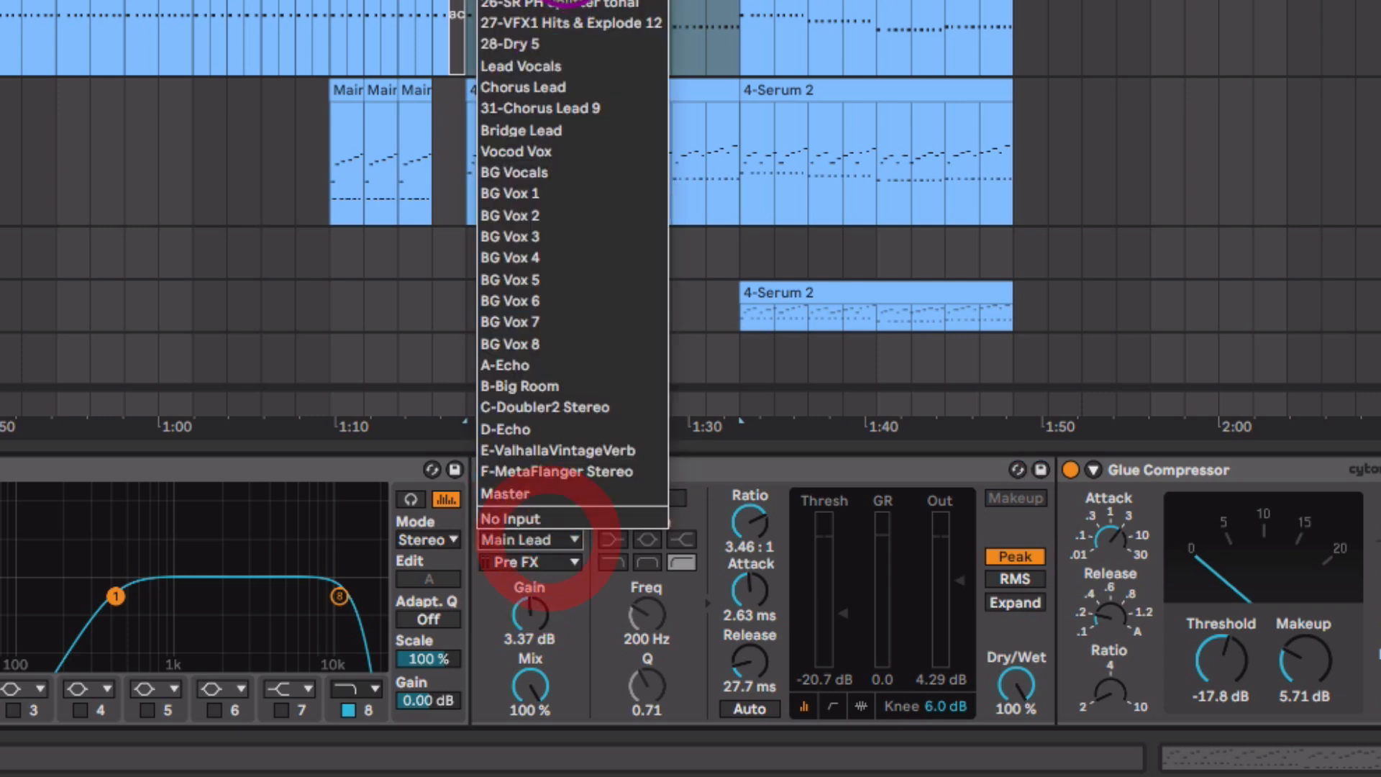
{"action": "left_click", "coordinate": [539, 540]}
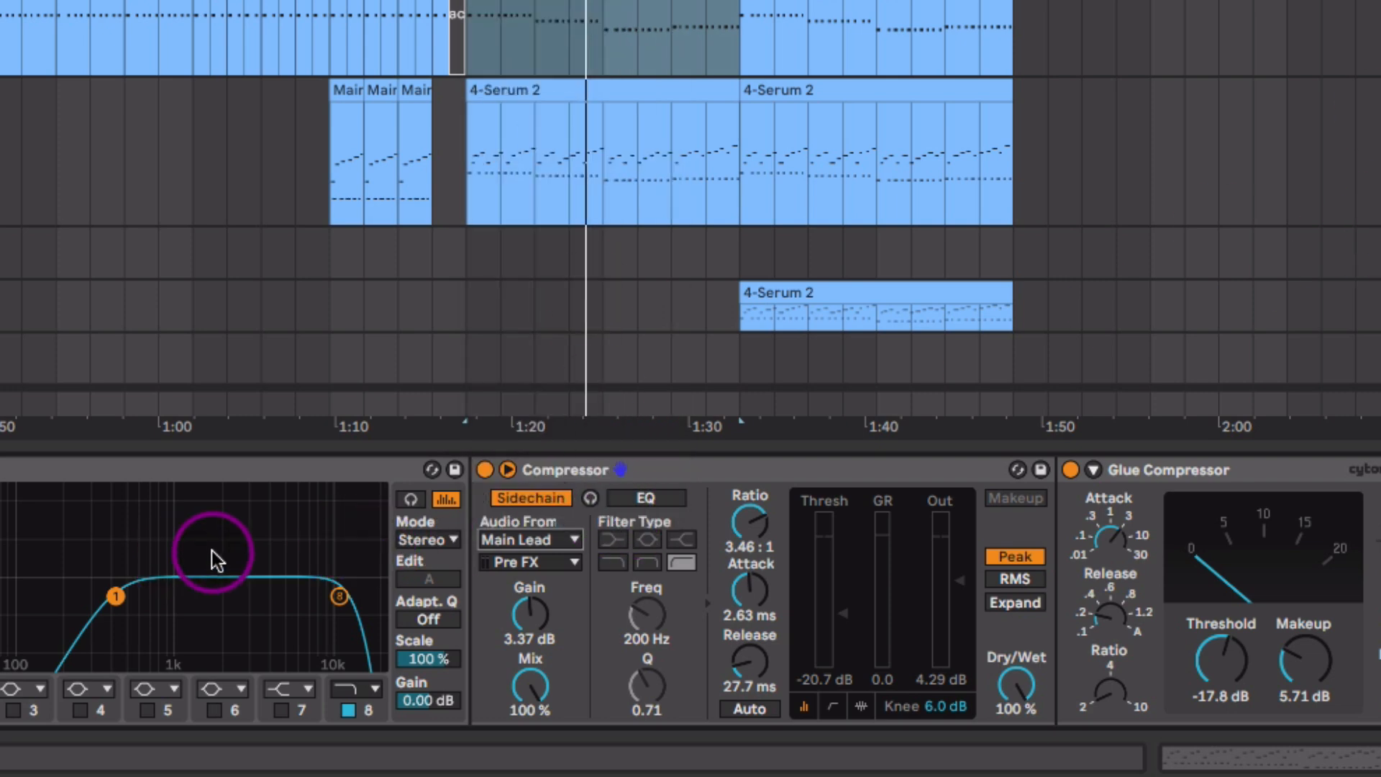
- Play the lead and solo the Verb chain in the Audio Effect Rack
{"action": "key", "text": "space"}
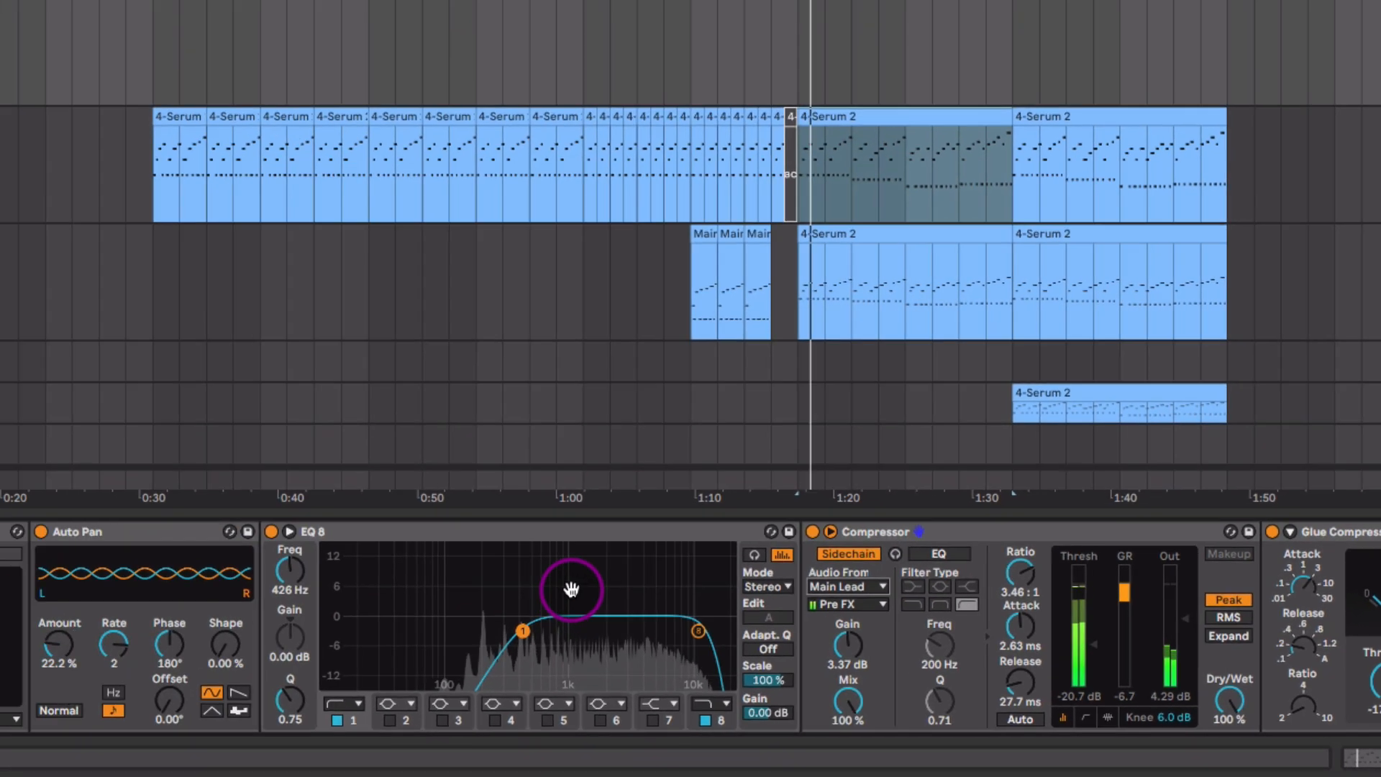
{"action": "left_click_drag", "start_coordinate": [571, 589], "coordinate": [973, 561]}
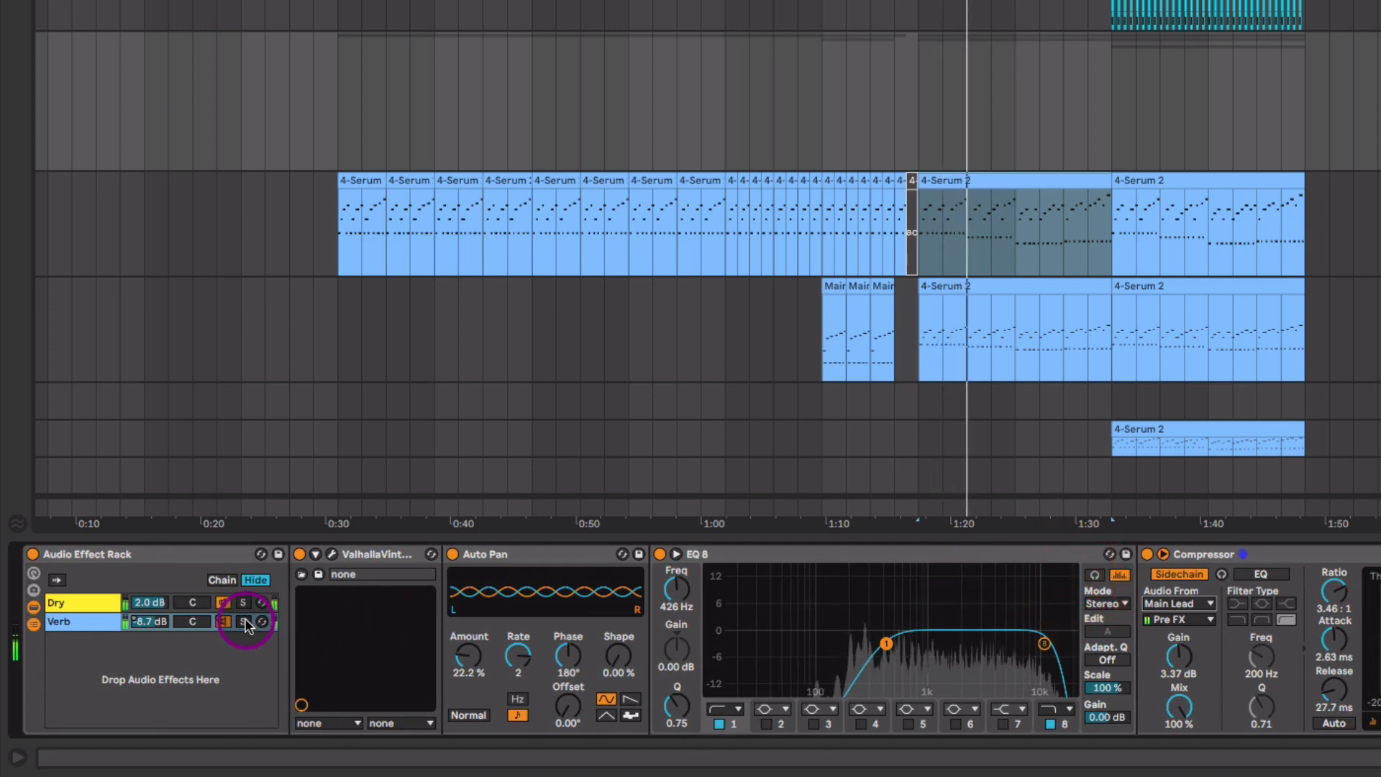
{"action": "left_click", "coordinate": [245, 621]}
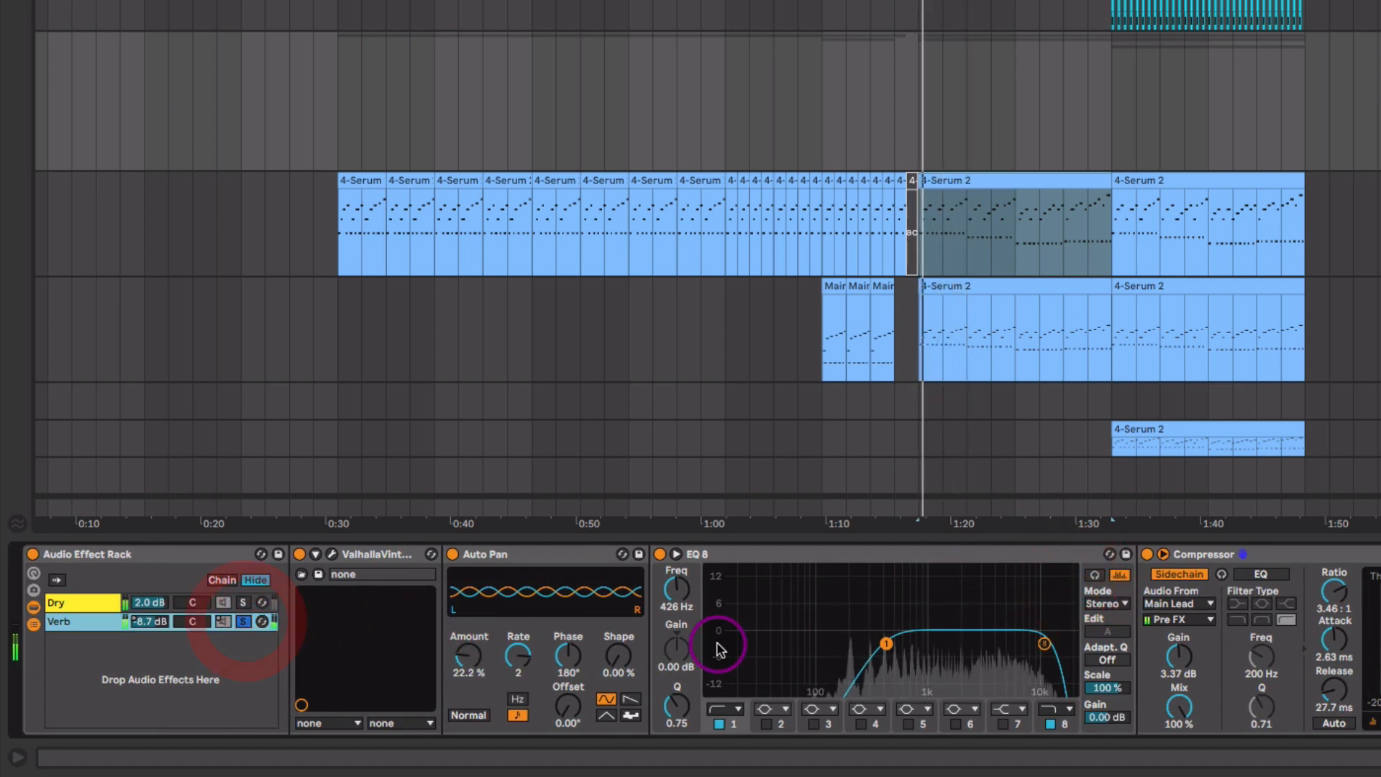
- Set the Verb Compressor's attack to 0.67 ms and threshold to -16.0 dB, and the Glue Compressor's threshold to -16.8 dB
{"action": "left_click_drag", "start_coordinate": [1228, 640], "coordinate": [870, 654]}
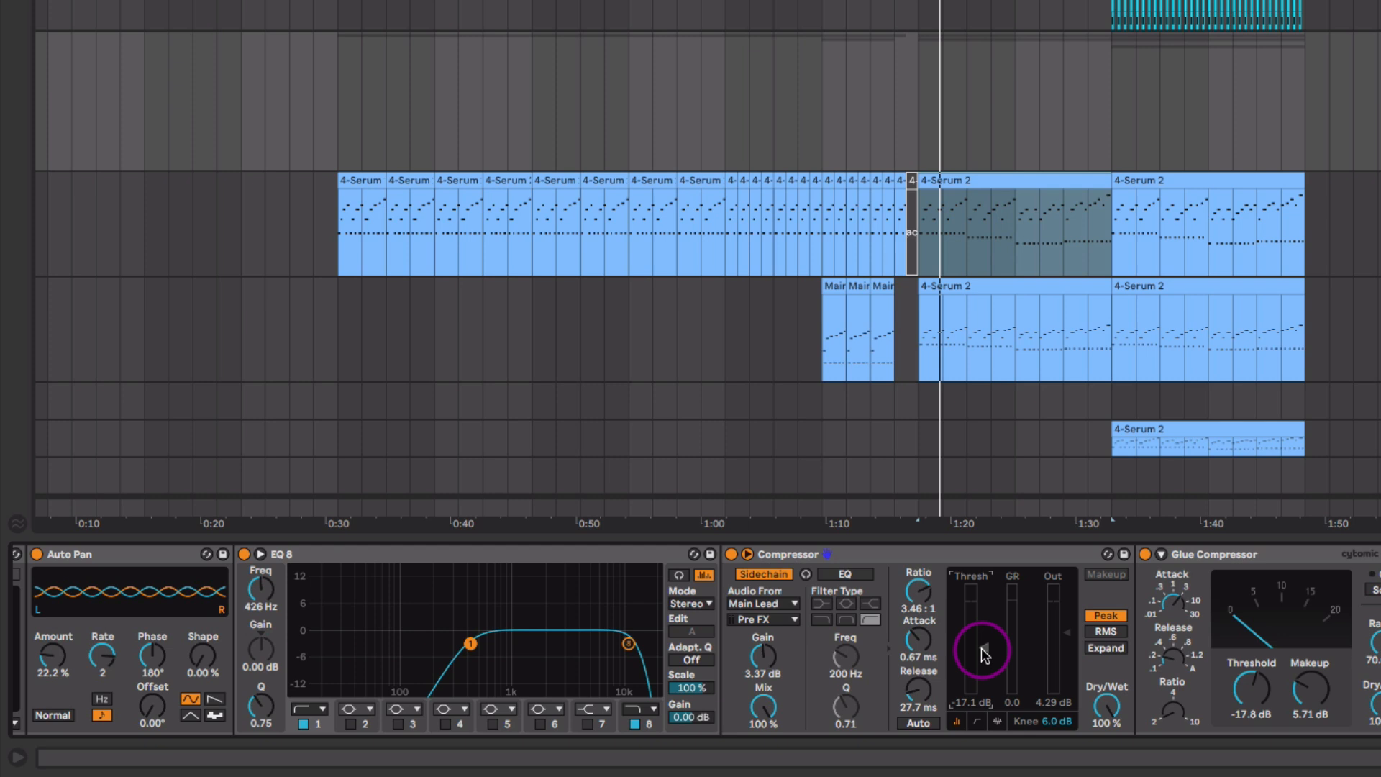
{"action": "key", "text": "space"}
{"action": "left_click_drag", "start_coordinate": [984, 650], "coordinate": [983, 644]}
{"action": "left_click_drag", "start_coordinate": [1293, 640], "coordinate": [1040, 642]}
{"action": "left_click_drag", "start_coordinate": [1001, 689], "coordinate": [1001, 683]}
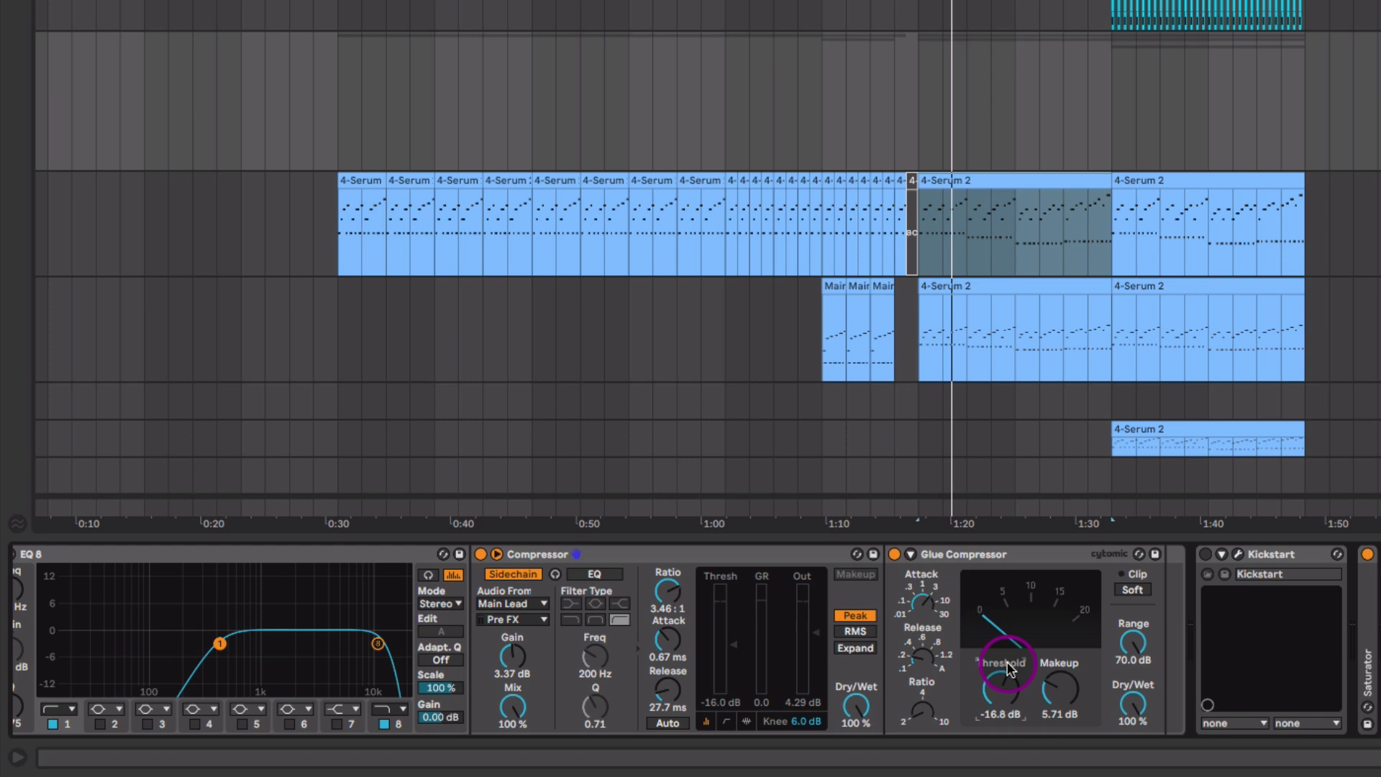
- Listen to the adjusted Verb chain, unsolo it and show the Dry and Verb chains in turn
{"action": "key", "text": "space"}
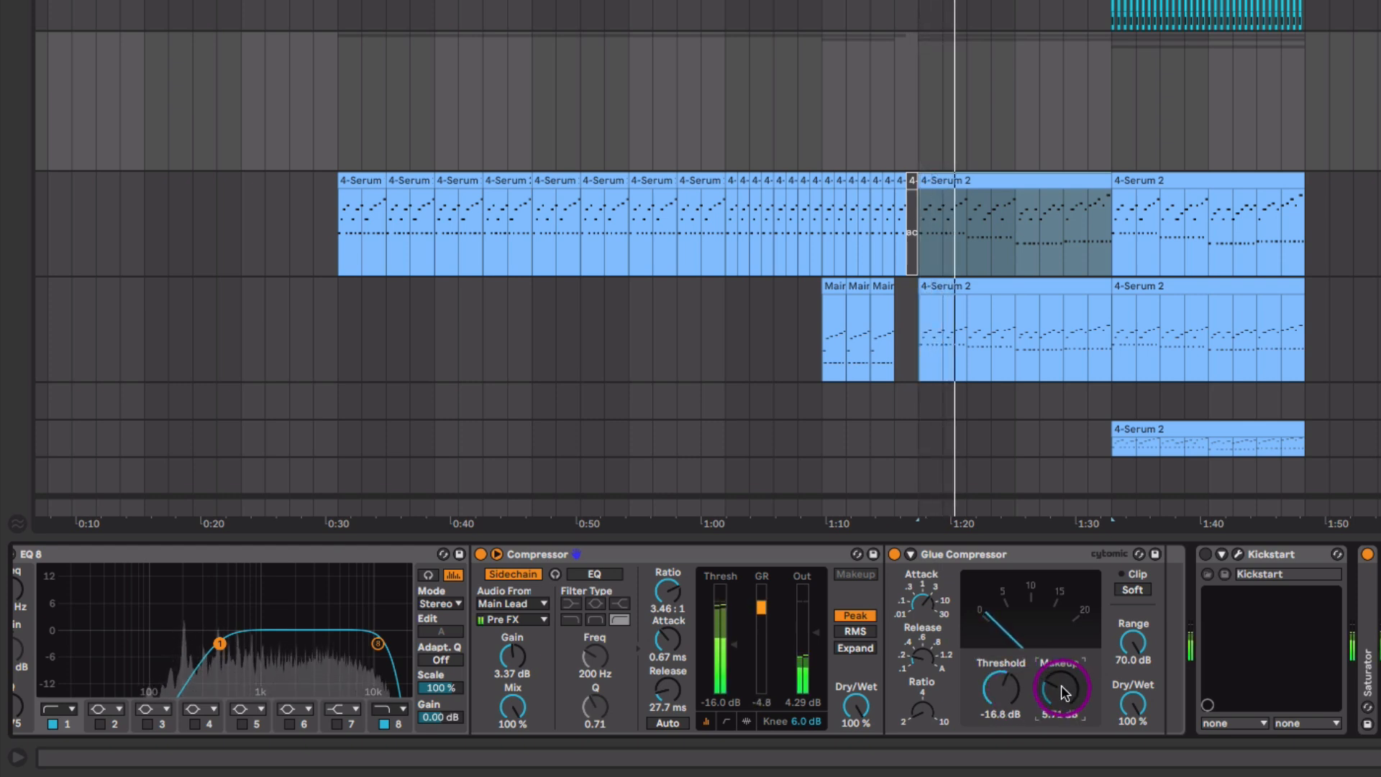
{"action": "scroll", "coordinate": [1252, 642], "scroll_direction": "right", "scroll_amount": 4}
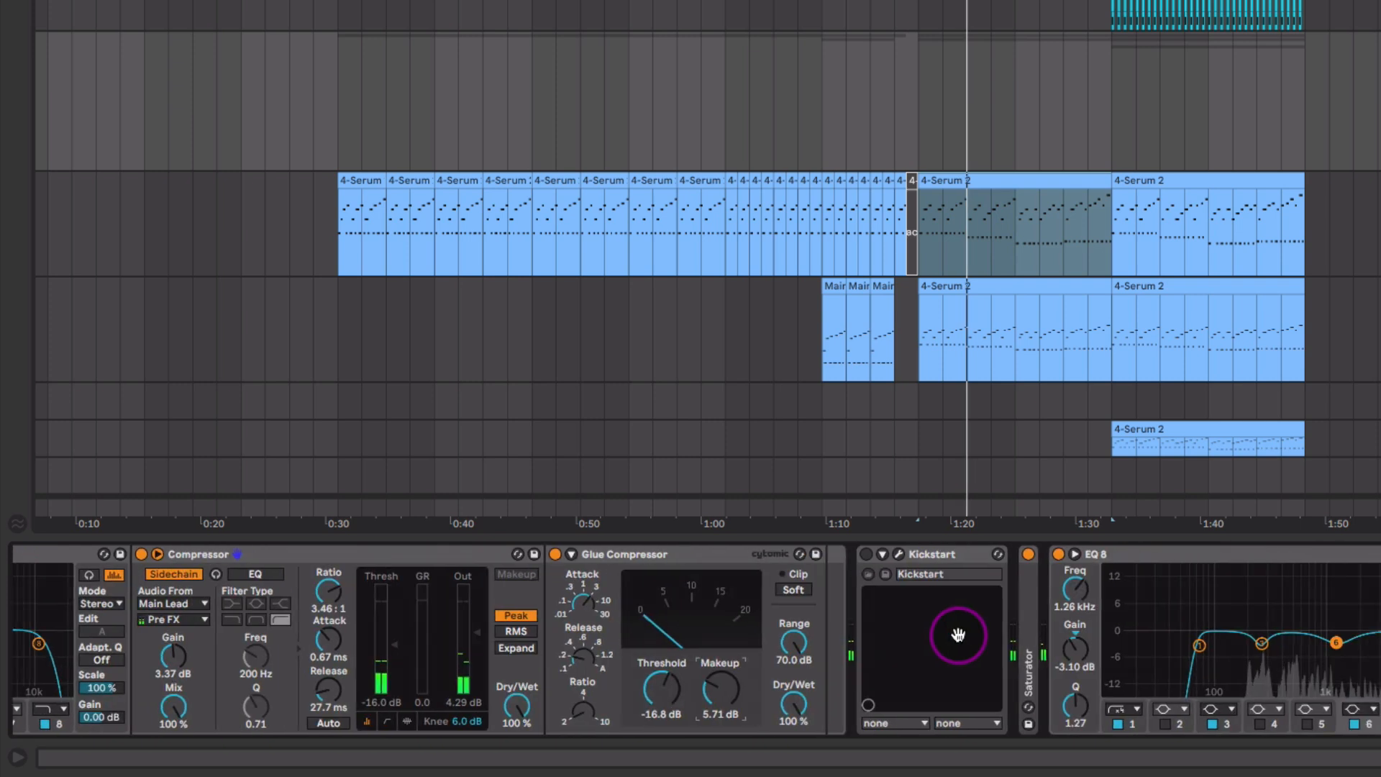
{"action": "scroll", "coordinate": [949, 648], "scroll_direction": "left", "scroll_amount": 10}
{"action": "scroll", "coordinate": [634, 660], "scroll_direction": "left", "scroll_amount": 2}
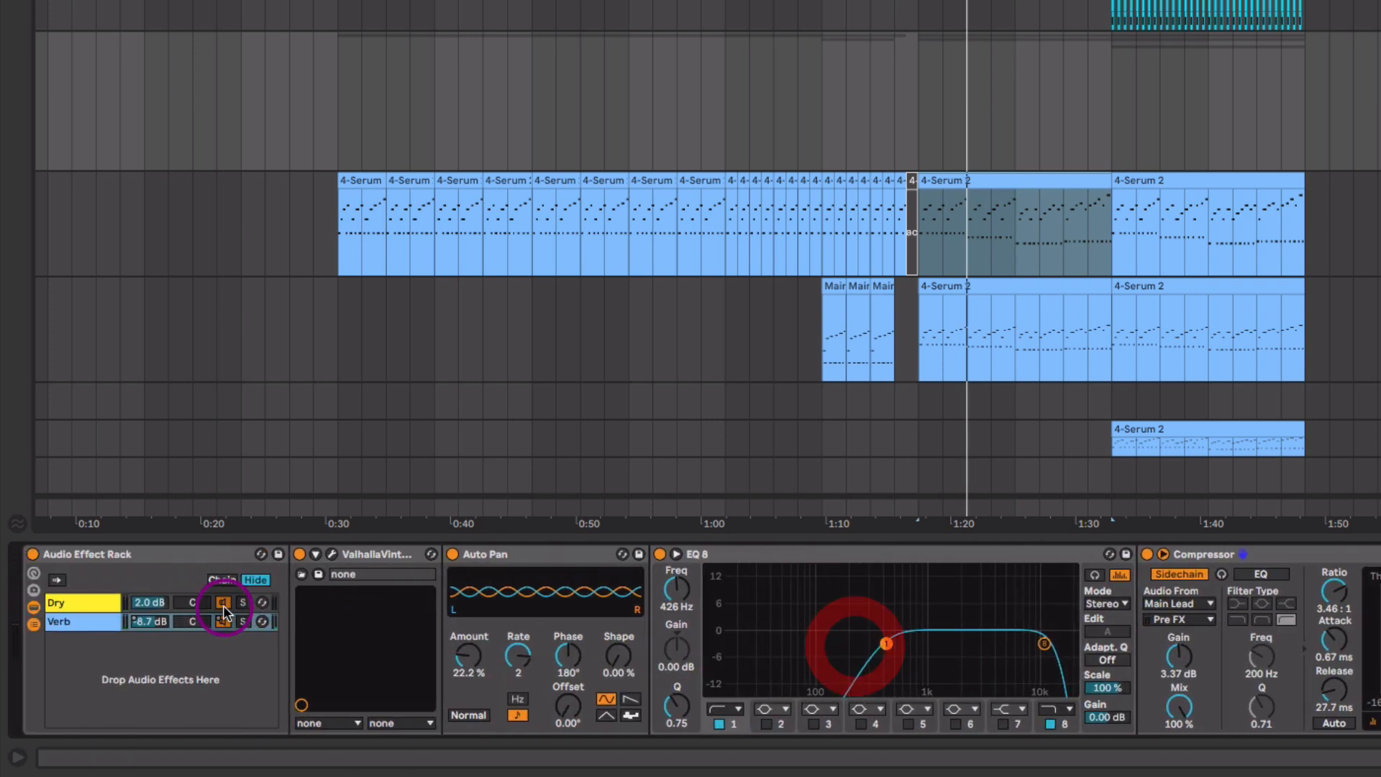
{"action": "left_click", "coordinate": [79, 605]}
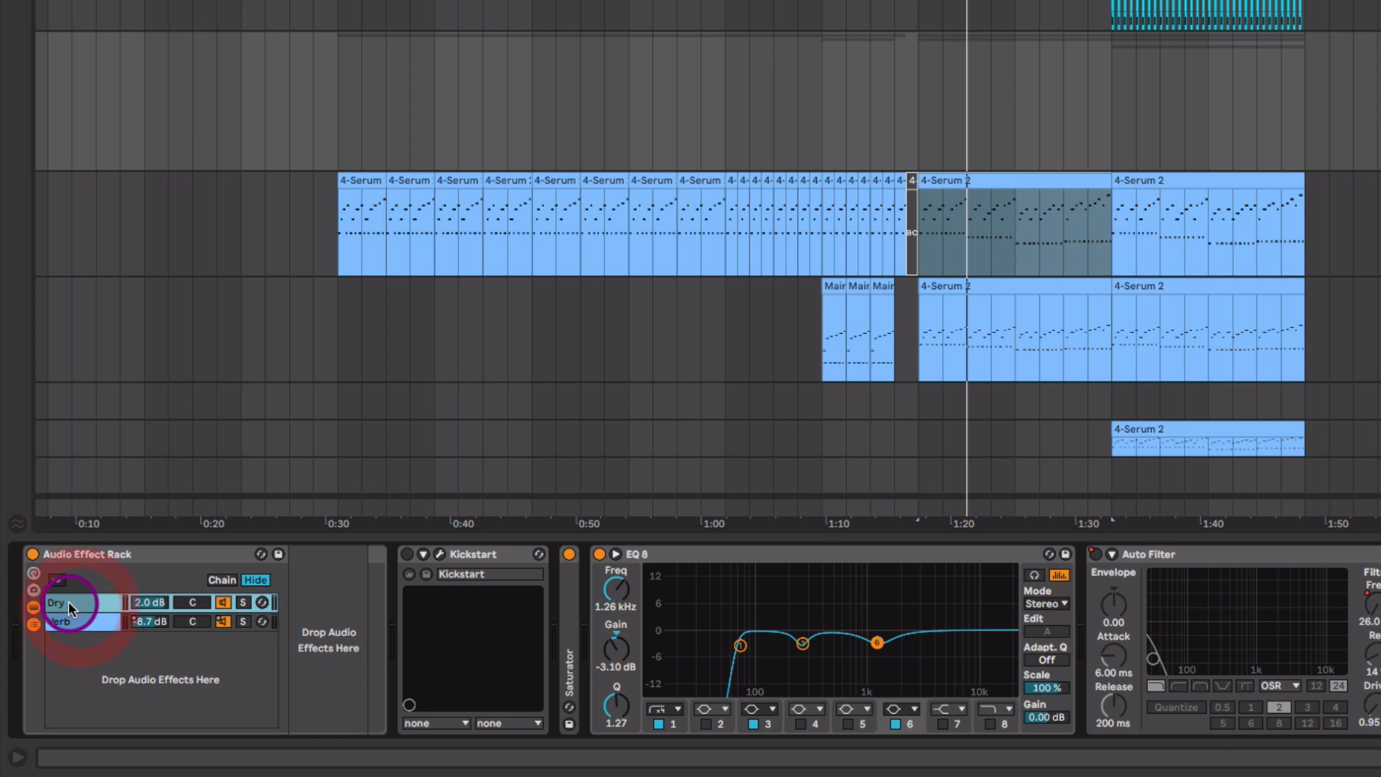
{"action": "left_click", "coordinate": [100, 620]}
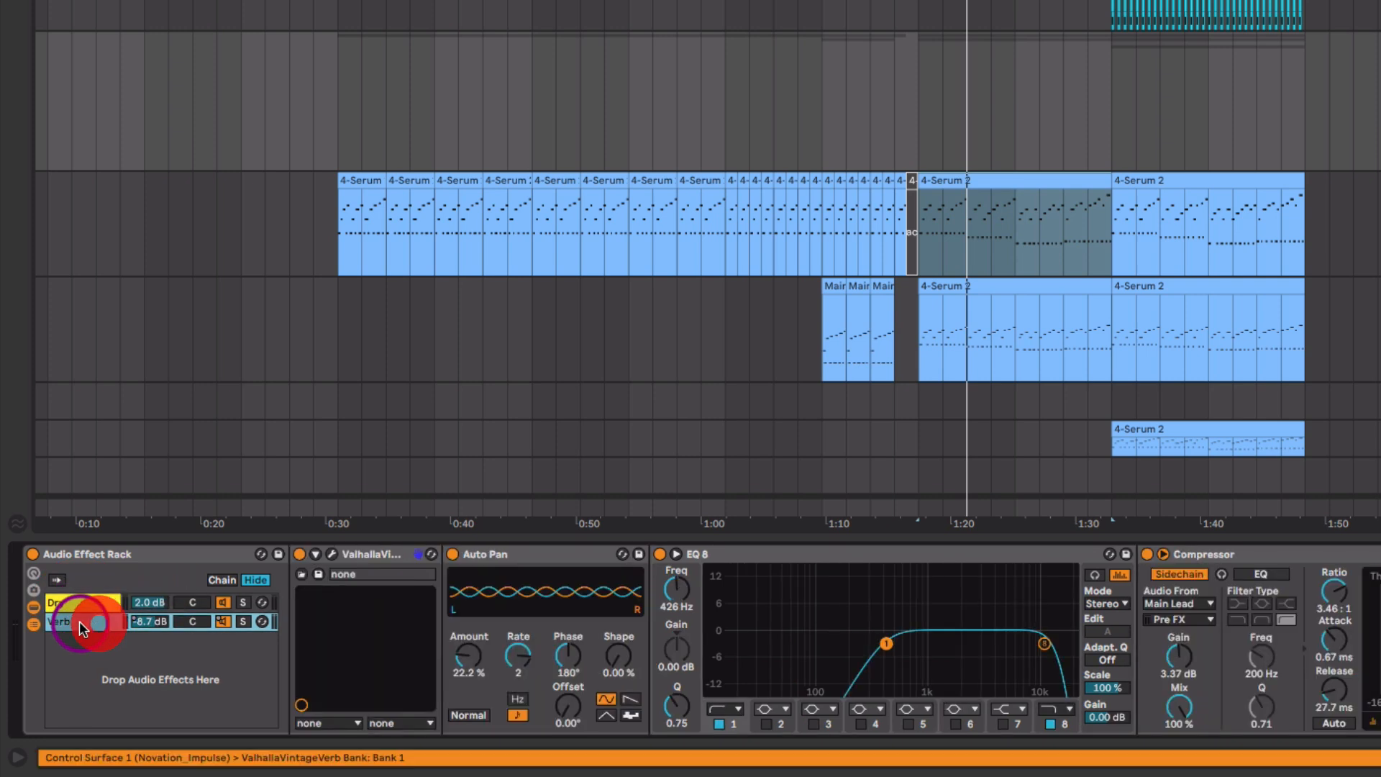
- Collapse the Audio Effect Rack, enable Kickstart on the Lead Bus and play the lead with its window in view
{"action": "double_click", "coordinate": [84, 551]}
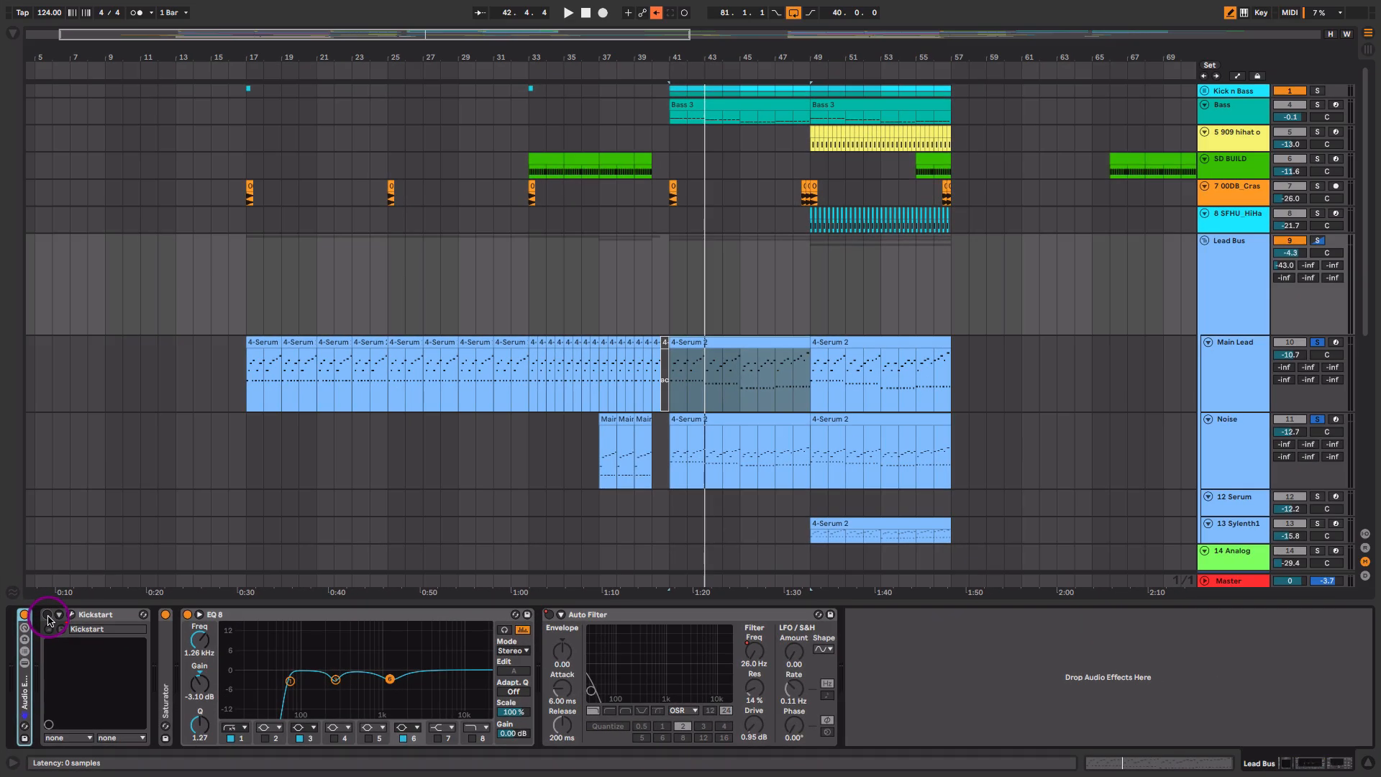
{"action": "left_click", "coordinate": [47, 617]}
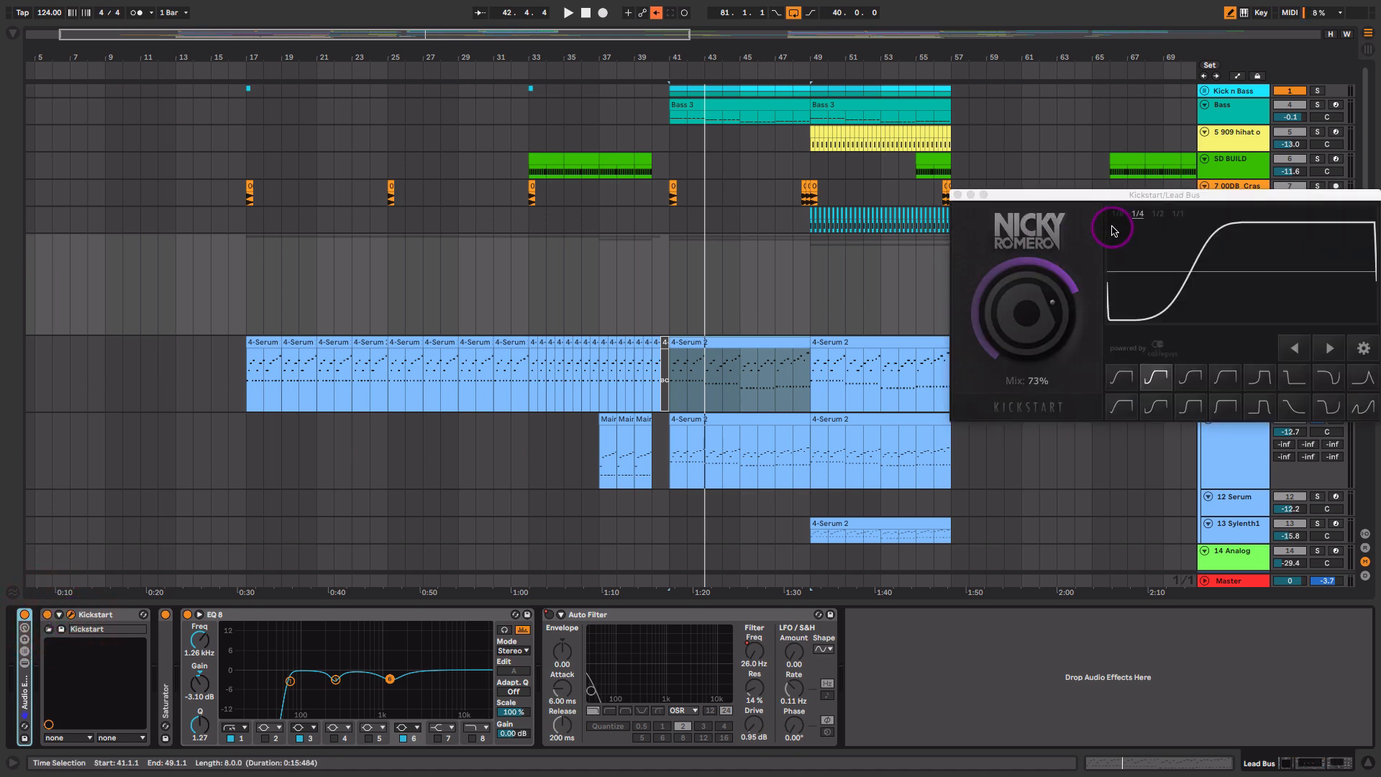
{"action": "left_click_drag", "start_coordinate": [1122, 195], "coordinate": [874, 223]}
{"action": "key", "text": "space"}
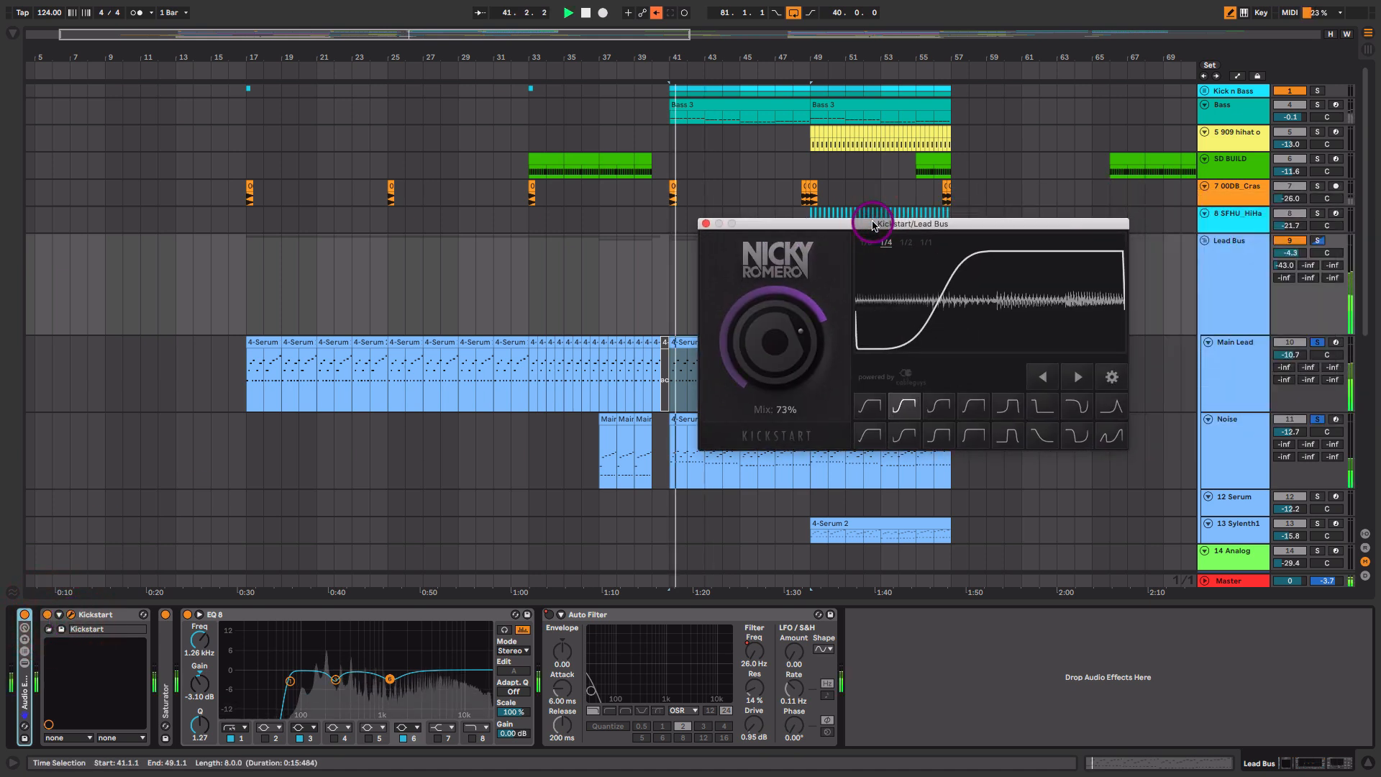
- Set the Kickstart mix to 79% and compare the lead with the effect bypassed and enabled
{"action": "left_click_drag", "start_coordinate": [775, 342], "coordinate": [774, 329]}
{"action": "left_click", "coordinate": [47, 617]}
{"action": "left_click", "coordinate": [46, 616]}
{"action": "left_click", "coordinate": [46, 616]}
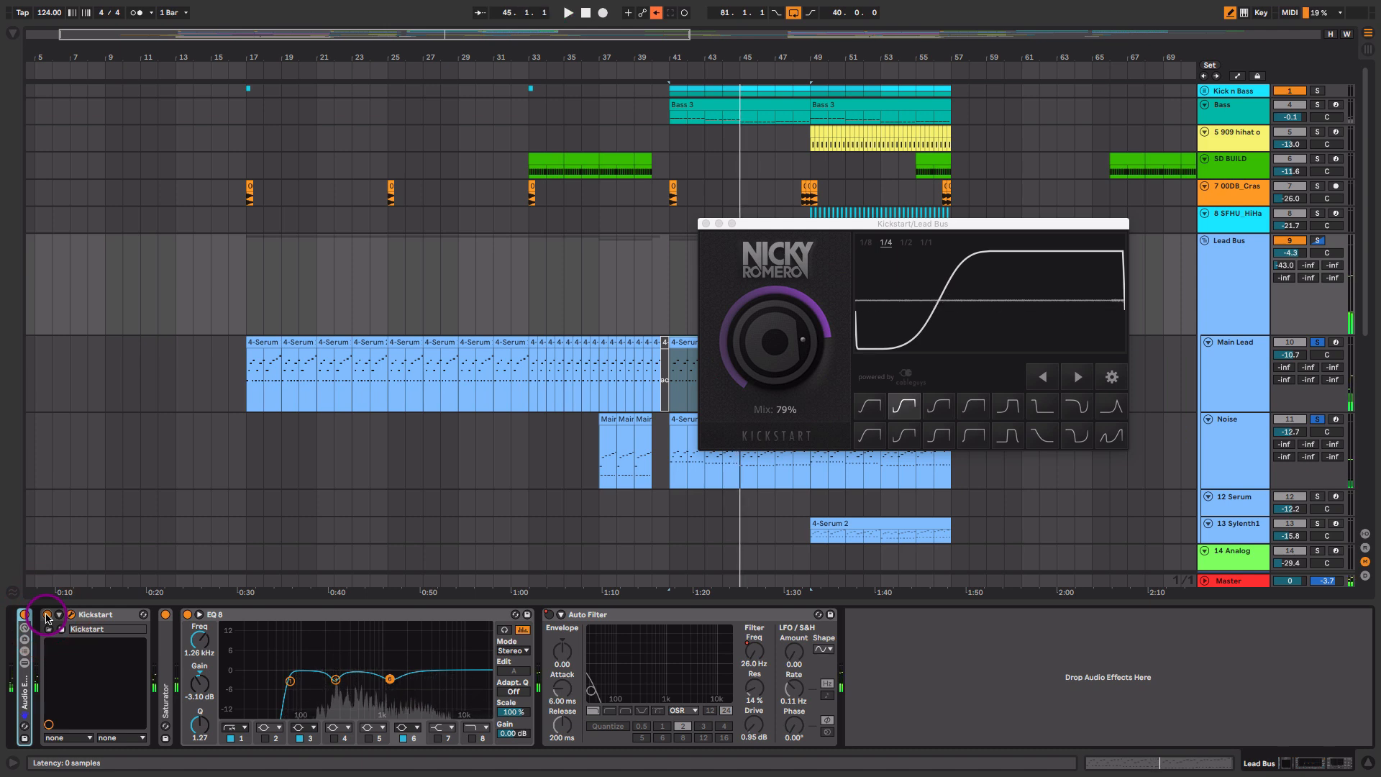
- Unfold the Lead Bus Saturator and set its drive to 8.57 dB while the lead plays
{"action": "double_click", "coordinate": [166, 647]}
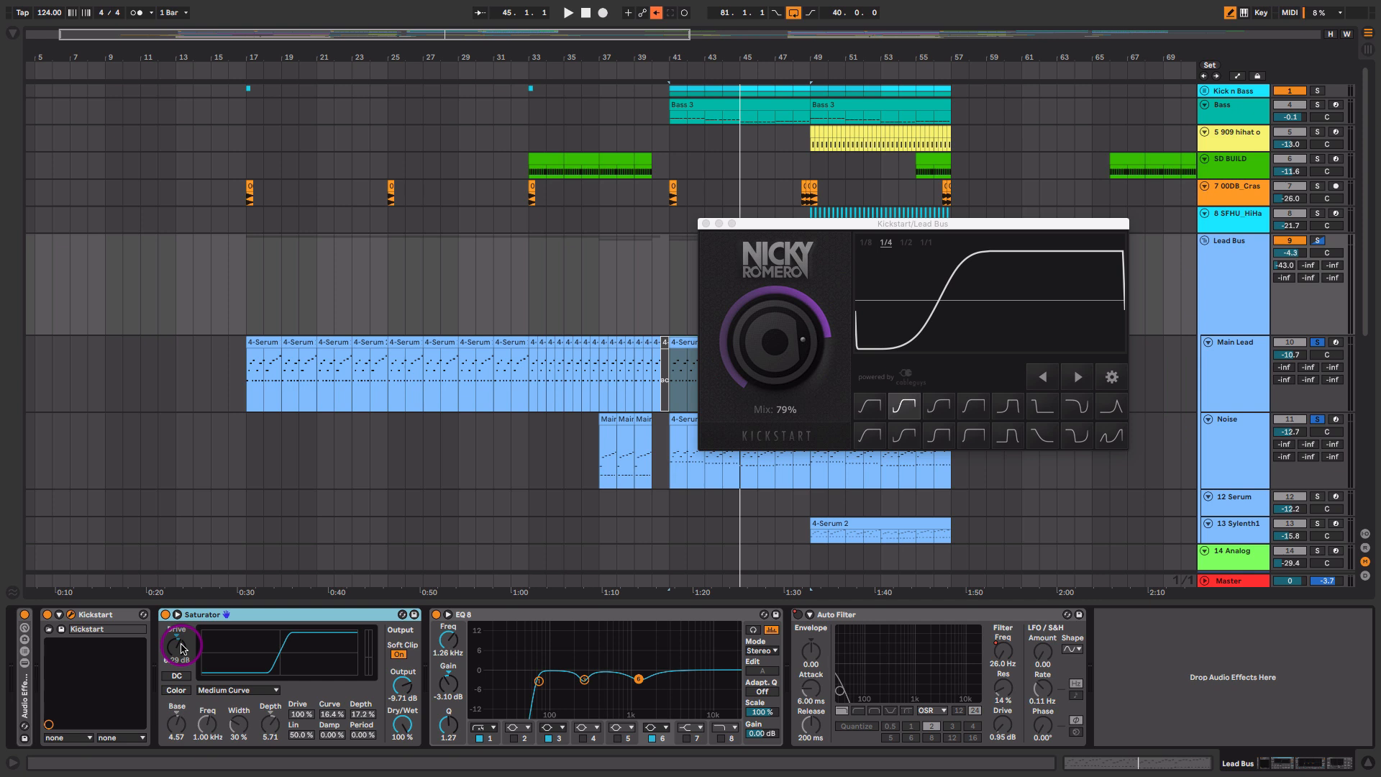
{"action": "key", "text": "space"}
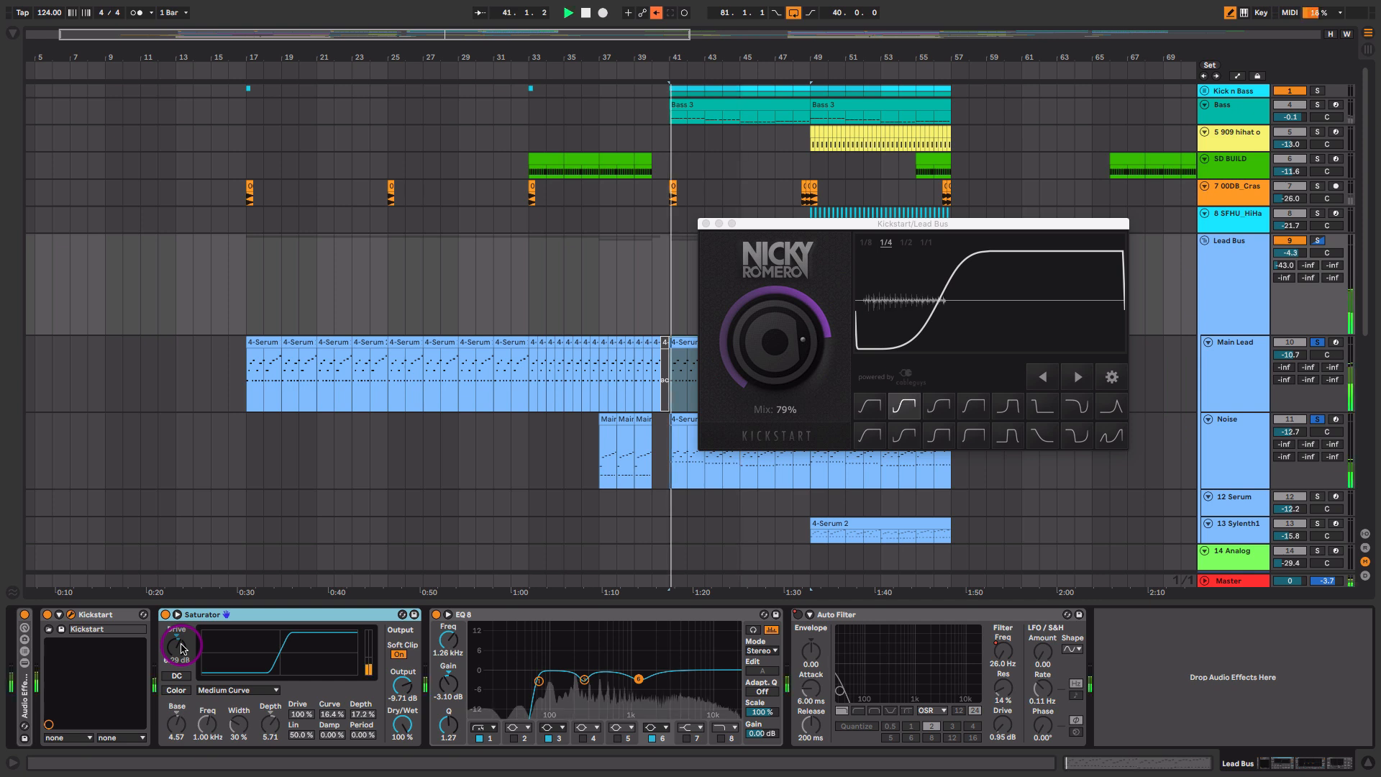
{"action": "left_click_drag", "start_coordinate": [178, 647], "coordinate": [178, 640]}
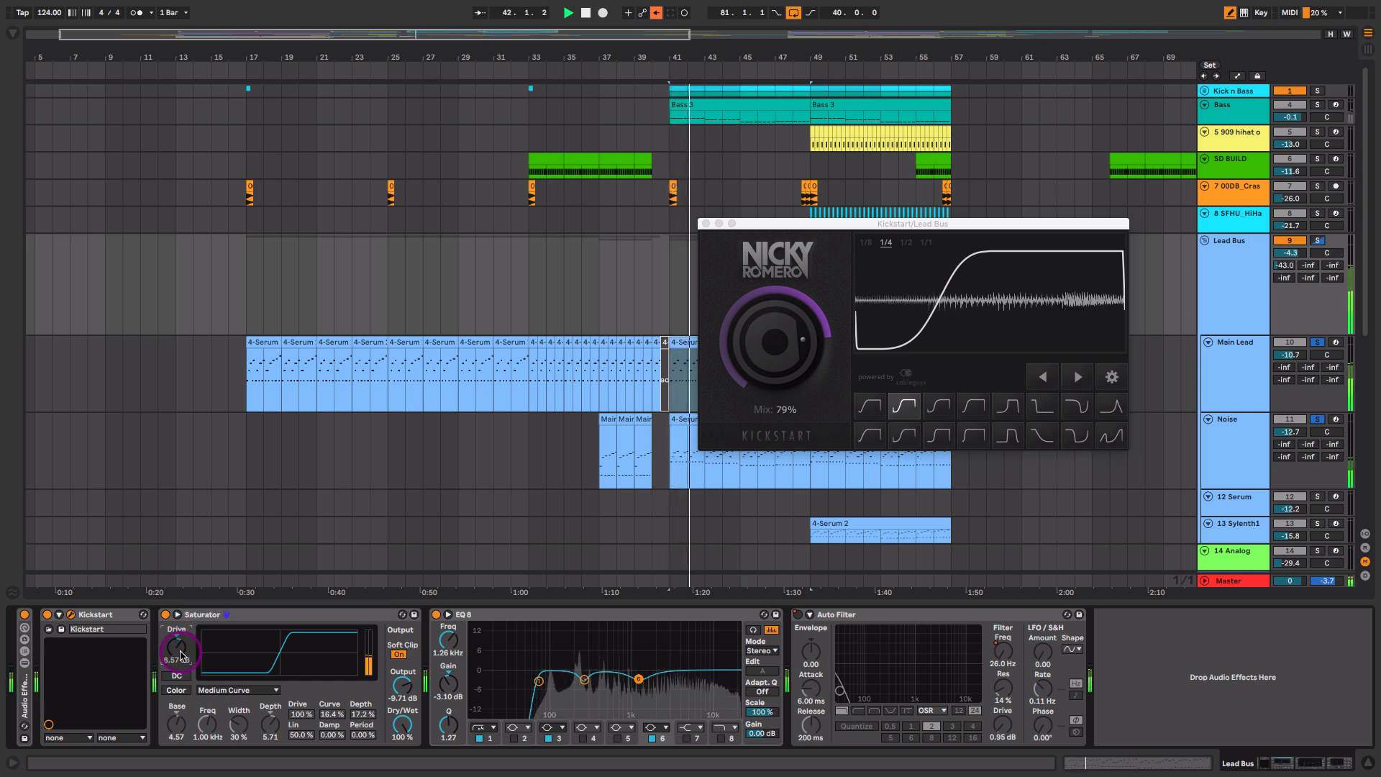
{"action": "key", "text": "space"}
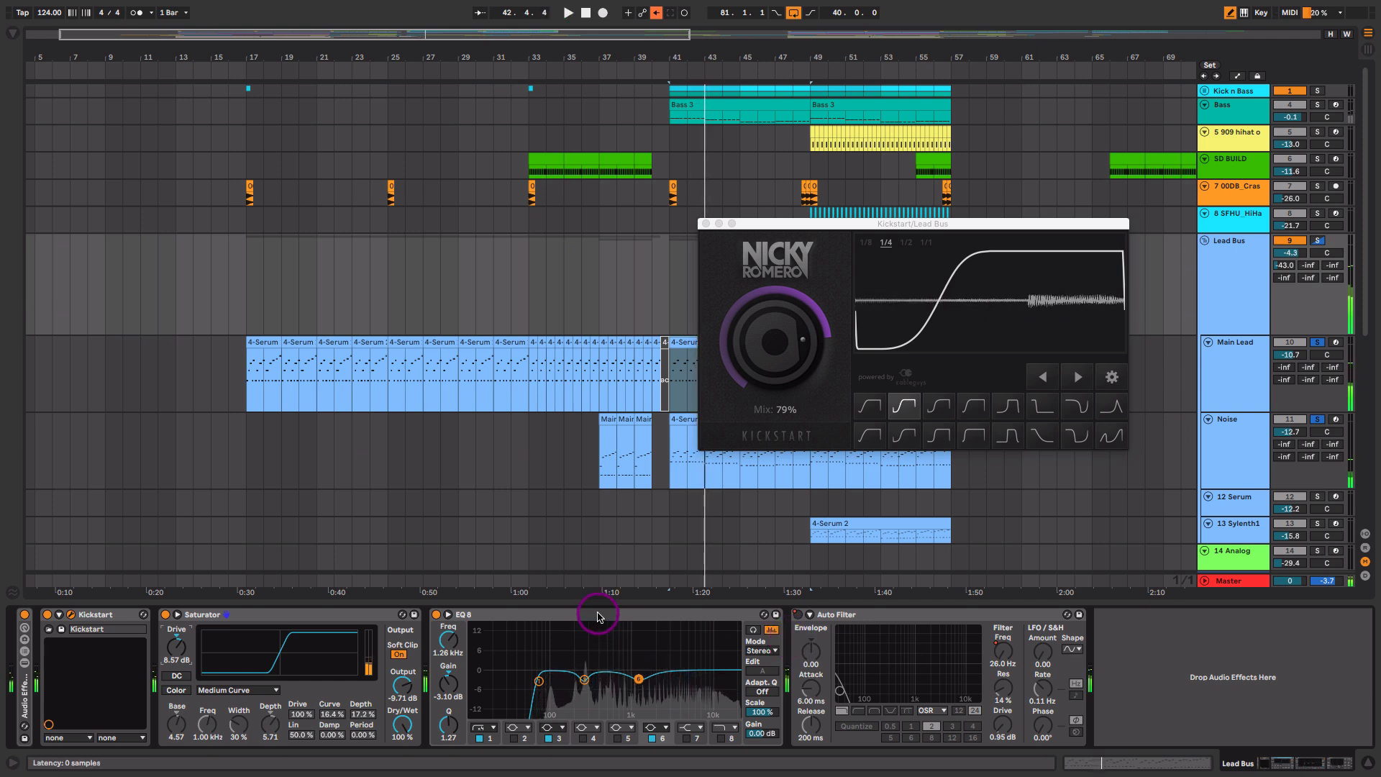
- Show the Lead Bus Auto Filter's frequency automation and play the lead from bar 25
{"action": "left_click", "coordinate": [598, 615]}
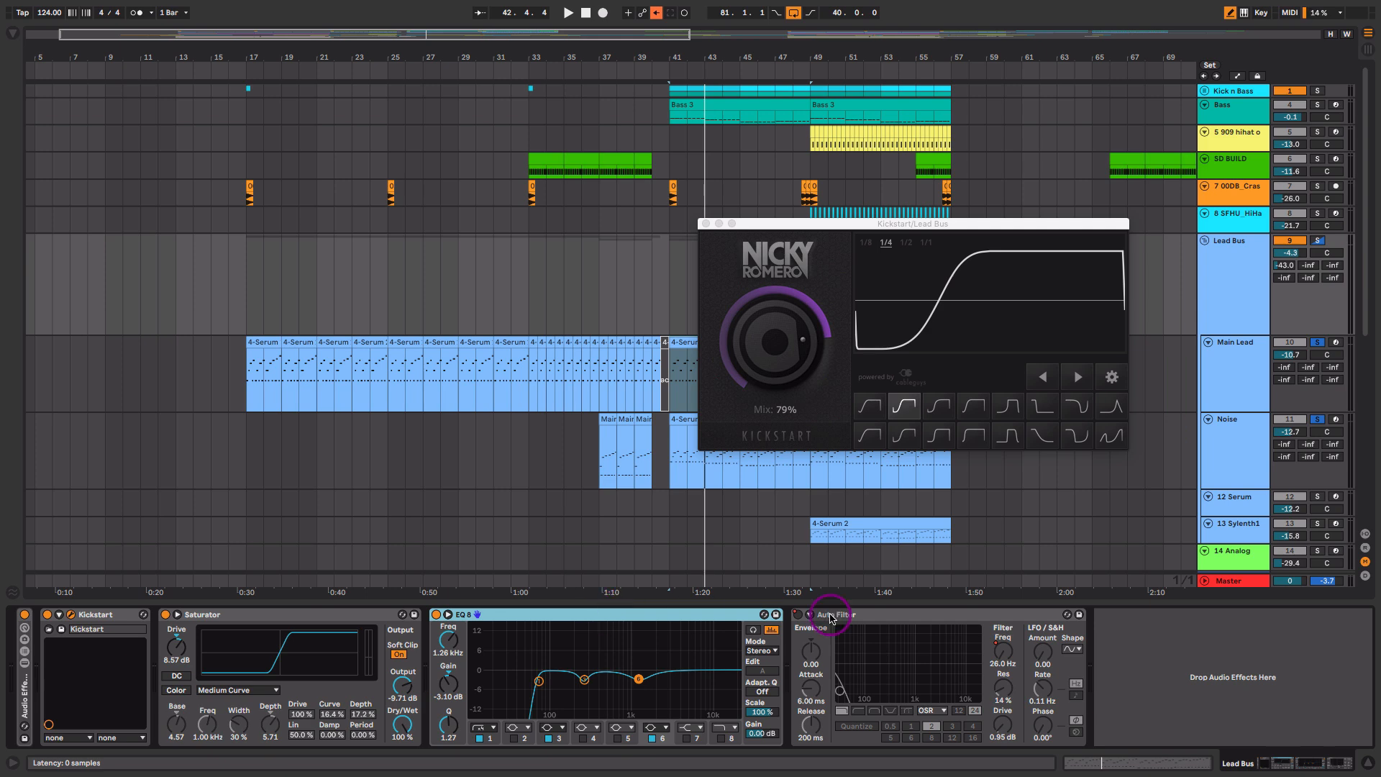
{"action": "left_click", "coordinate": [921, 617]}
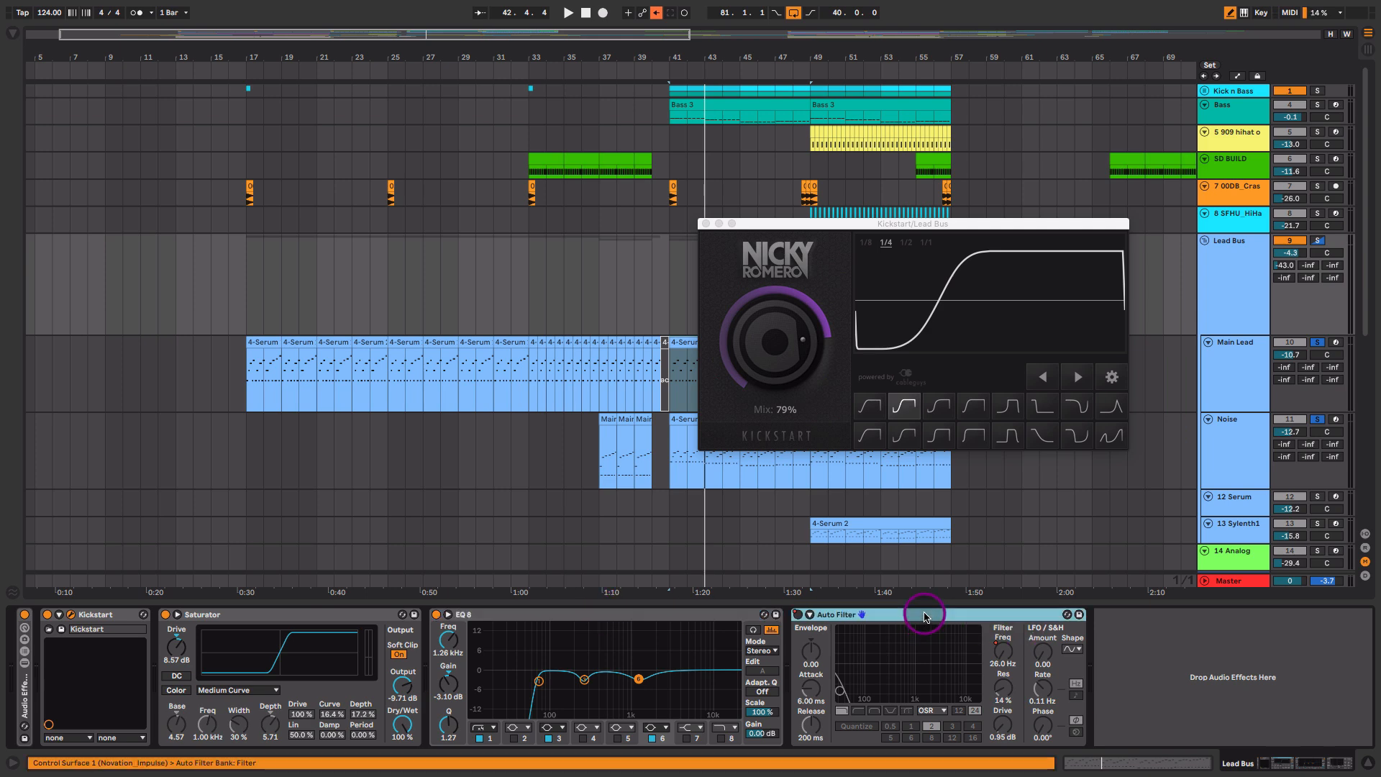
{"action": "right_click", "coordinate": [1003, 656]}
{"action": "left_click", "coordinate": [1033, 663]}
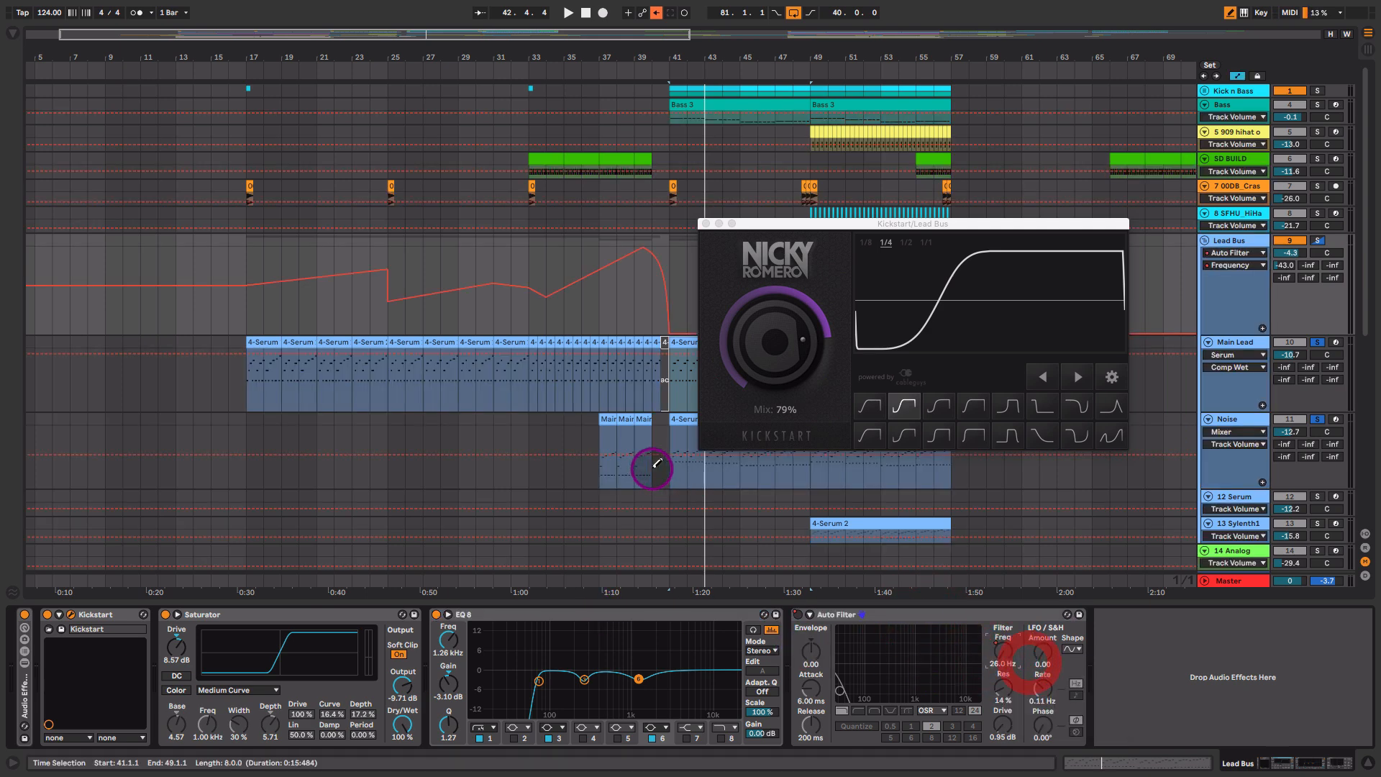
{"action": "left_click", "coordinate": [388, 324]}
{"action": "key", "text": "space"}
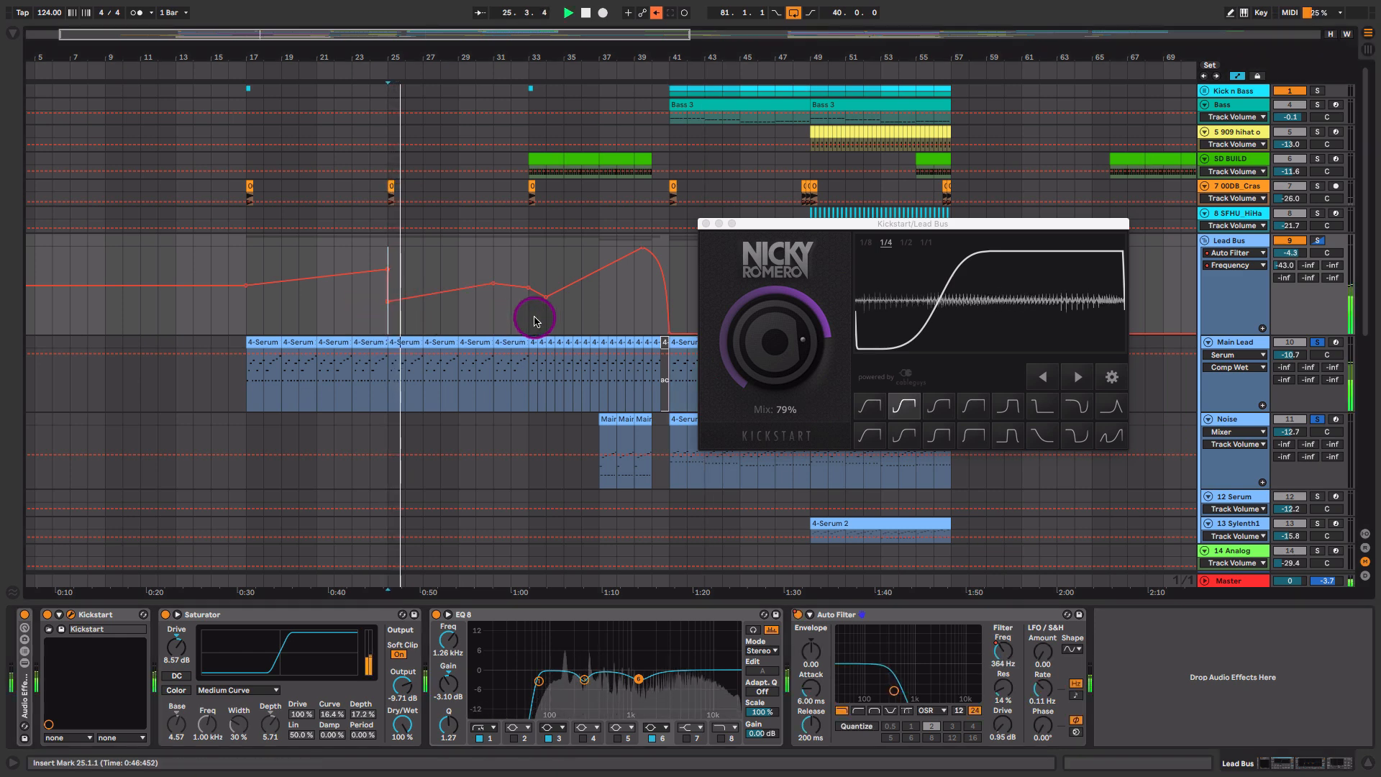
{"action": "key", "text": "space"}
- Unsolo the lead tracks and play from bar 41, comparing the Lead Bus effect rack bypassed and enabled
{"action": "left_click", "coordinate": [1317, 342]}
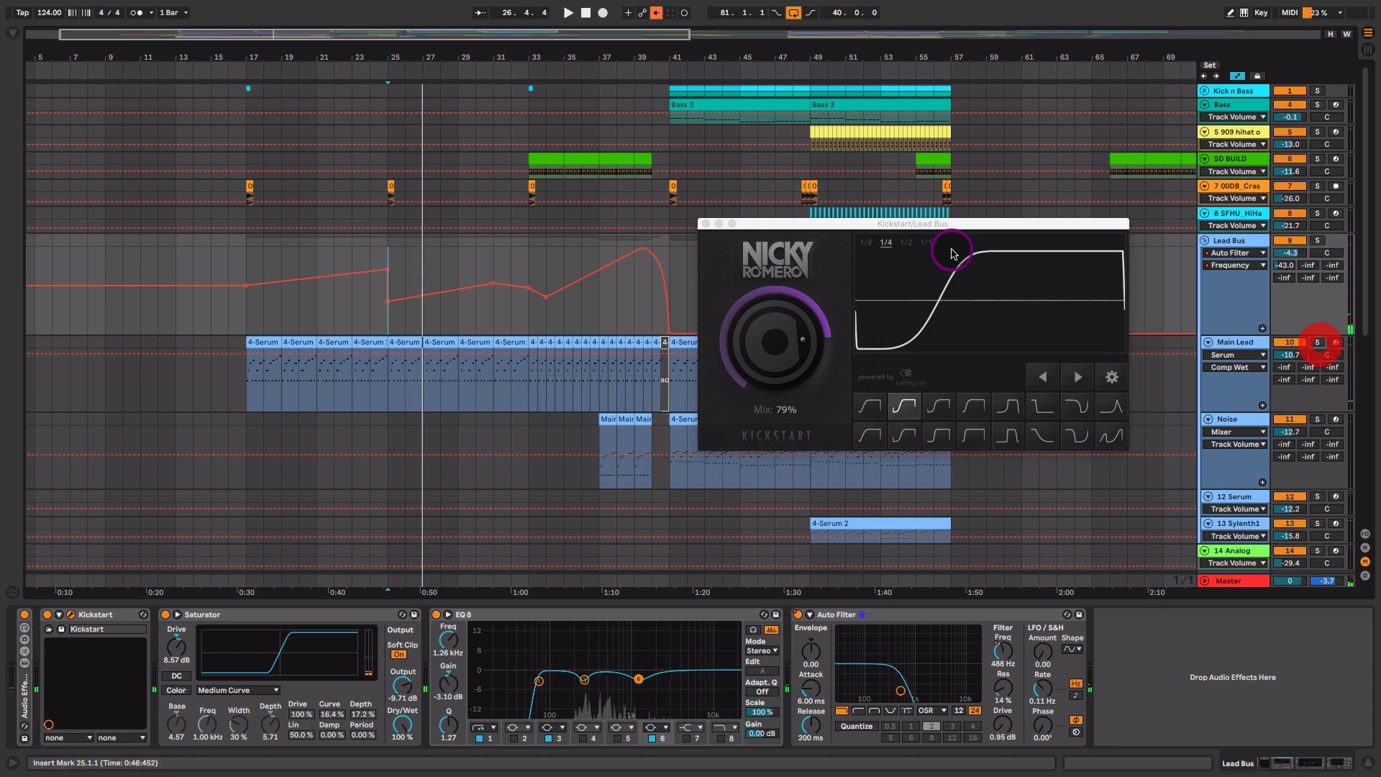
{"action": "left_click", "coordinate": [672, 252]}
{"action": "key", "text": "space"}
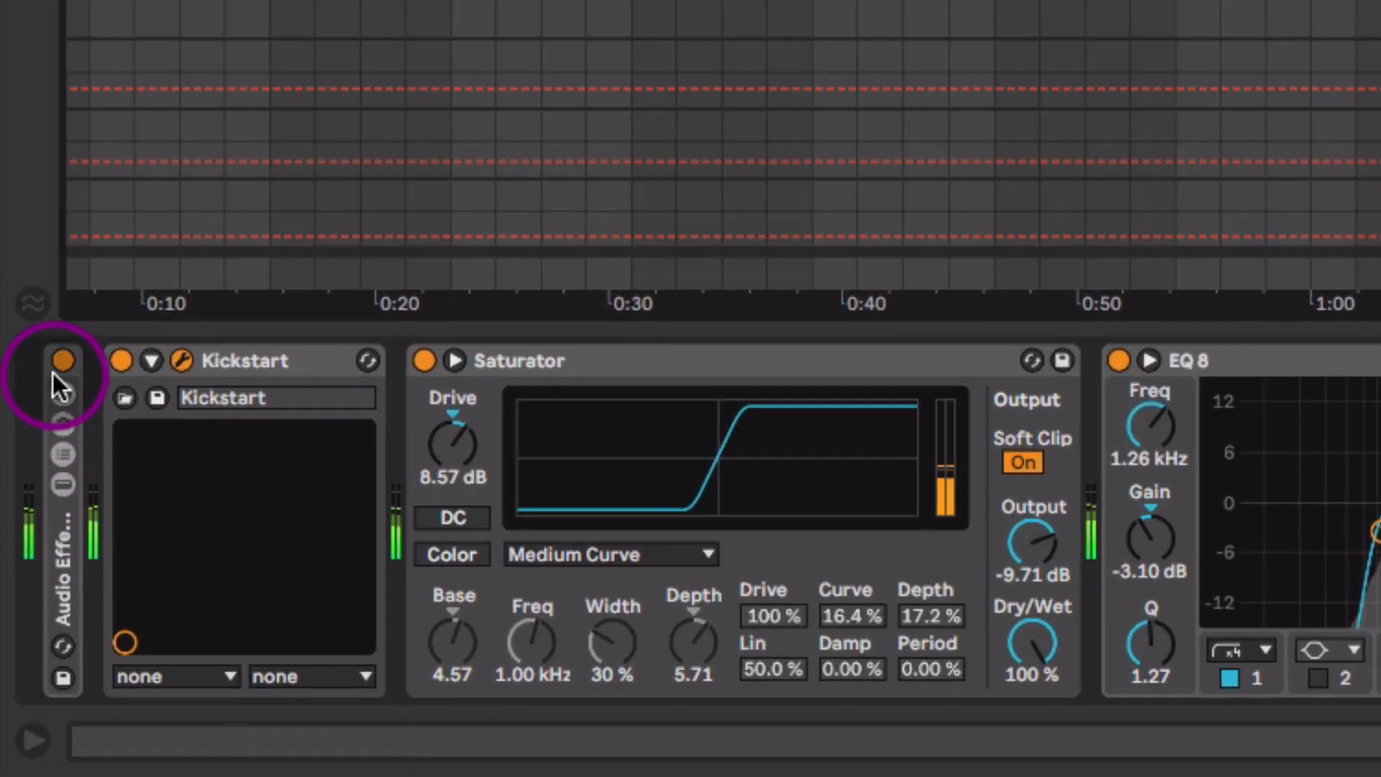
{"action": "left_click", "coordinate": [60, 359]}
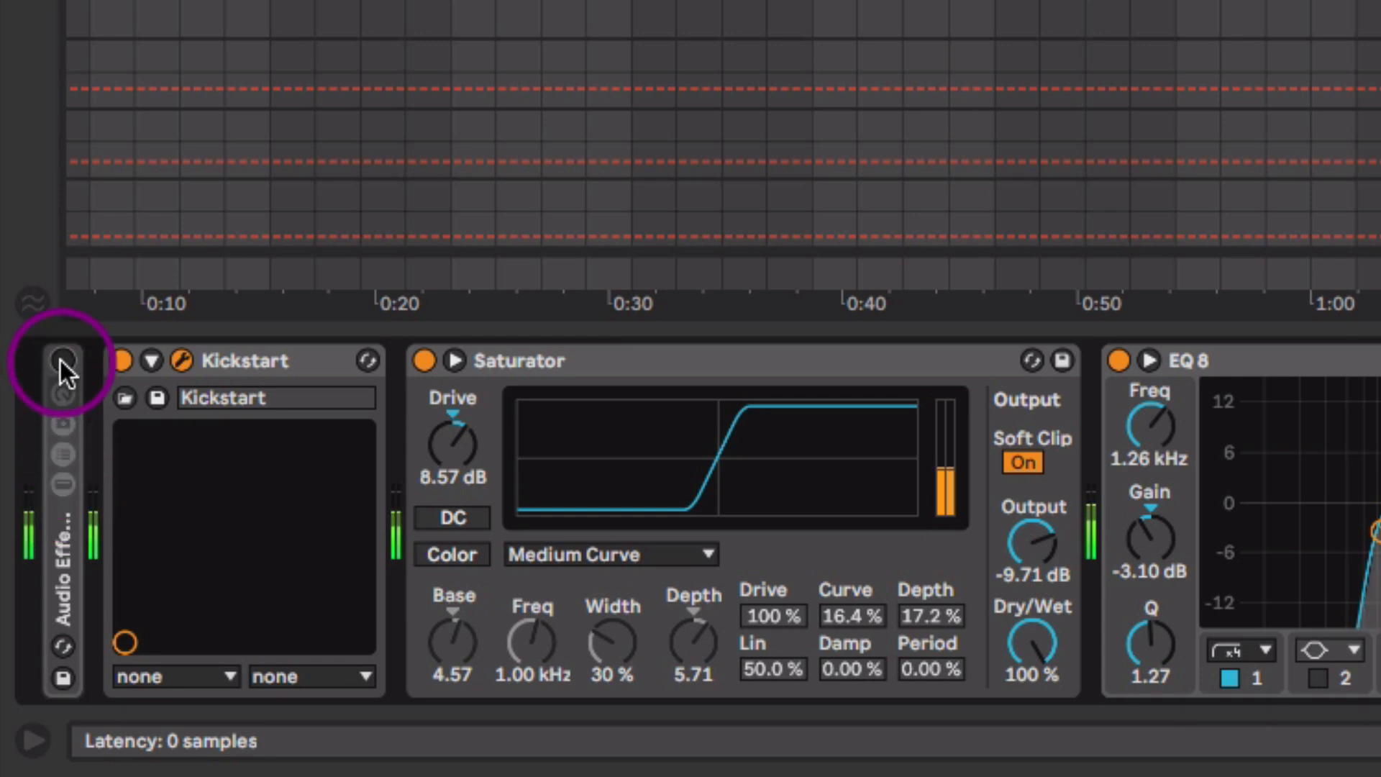
{"action": "left_click", "coordinate": [62, 359]}
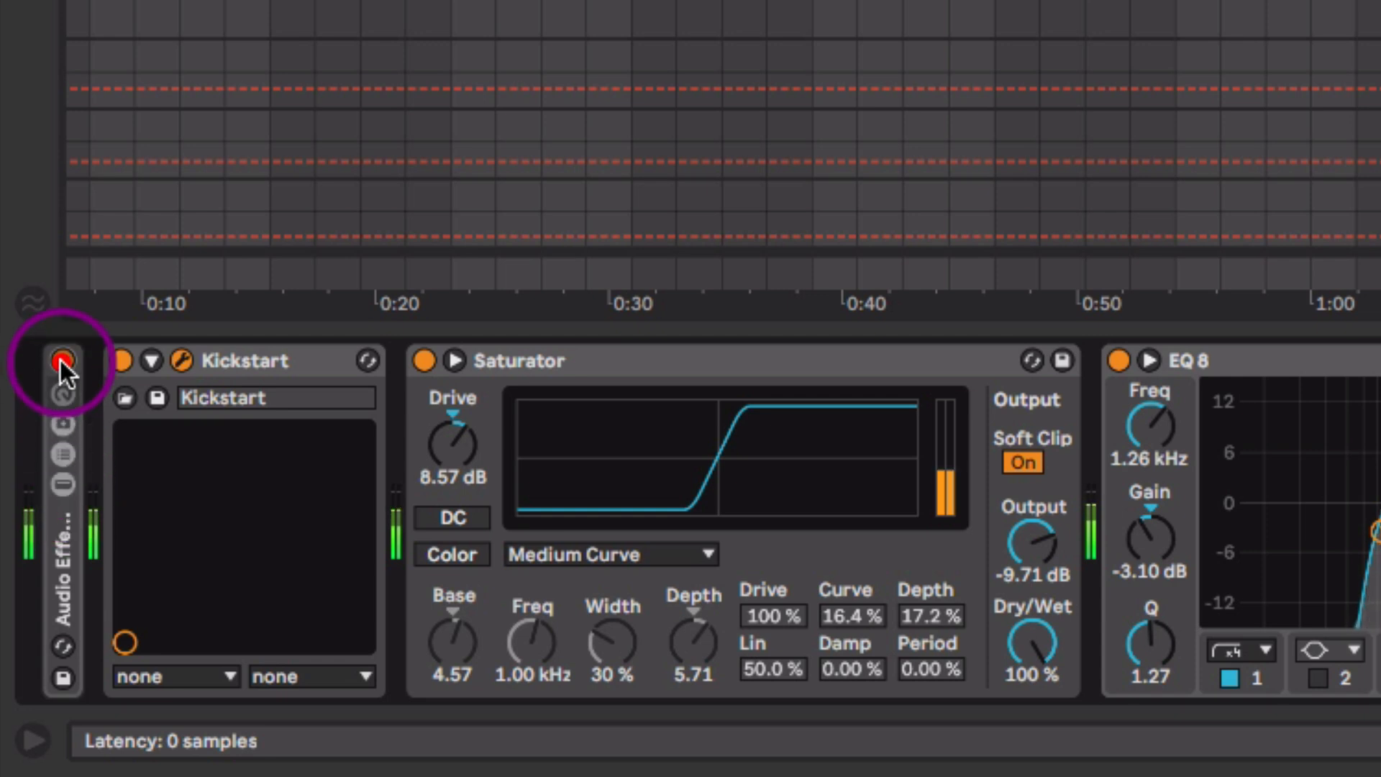
- Unfold the Audio Effect Rack, set the Verb chain's volume to -8.0 dB and compare the rack bypassed and enabled
{"action": "double_click", "coordinate": [60, 597]}
{"action": "left_click_drag", "start_coordinate": [282, 489], "coordinate": [282, 507]}
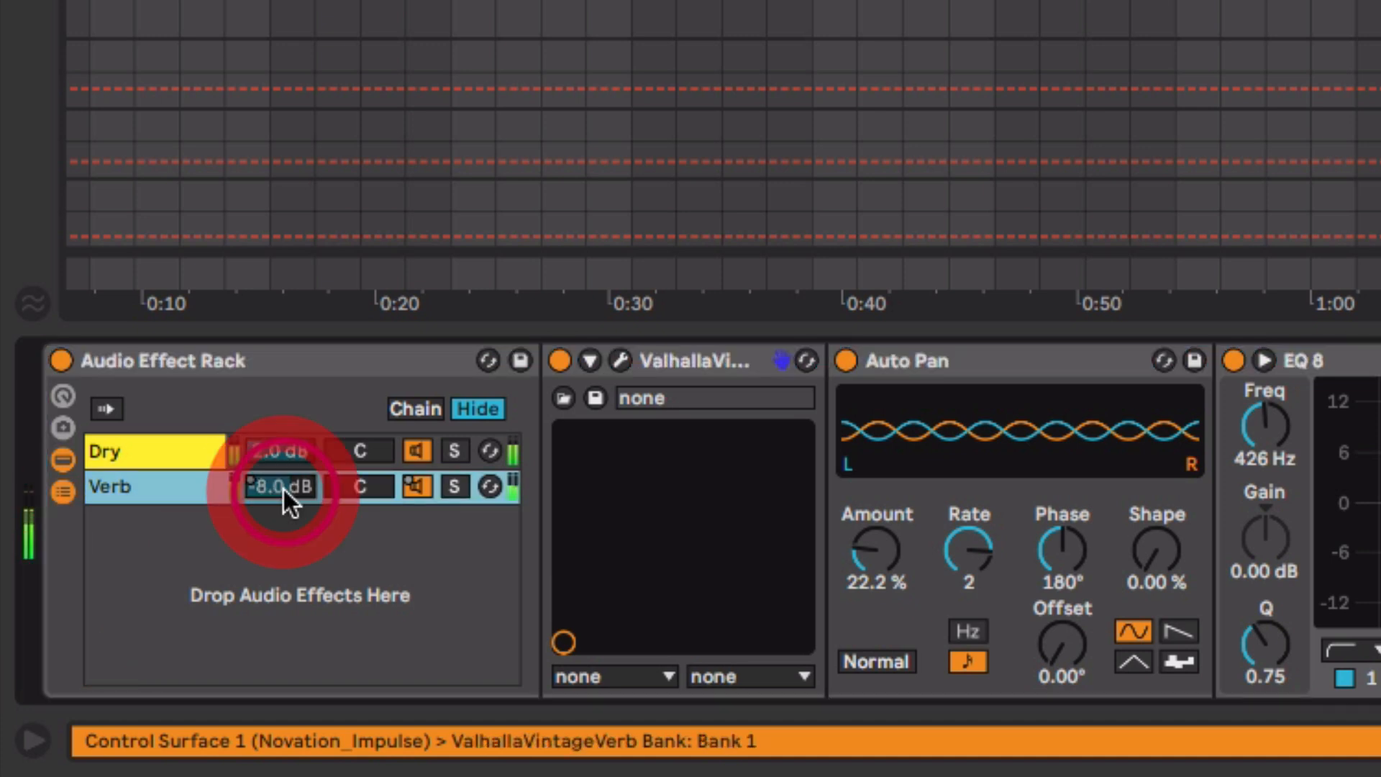
{"action": "left_click", "coordinate": [61, 360]}
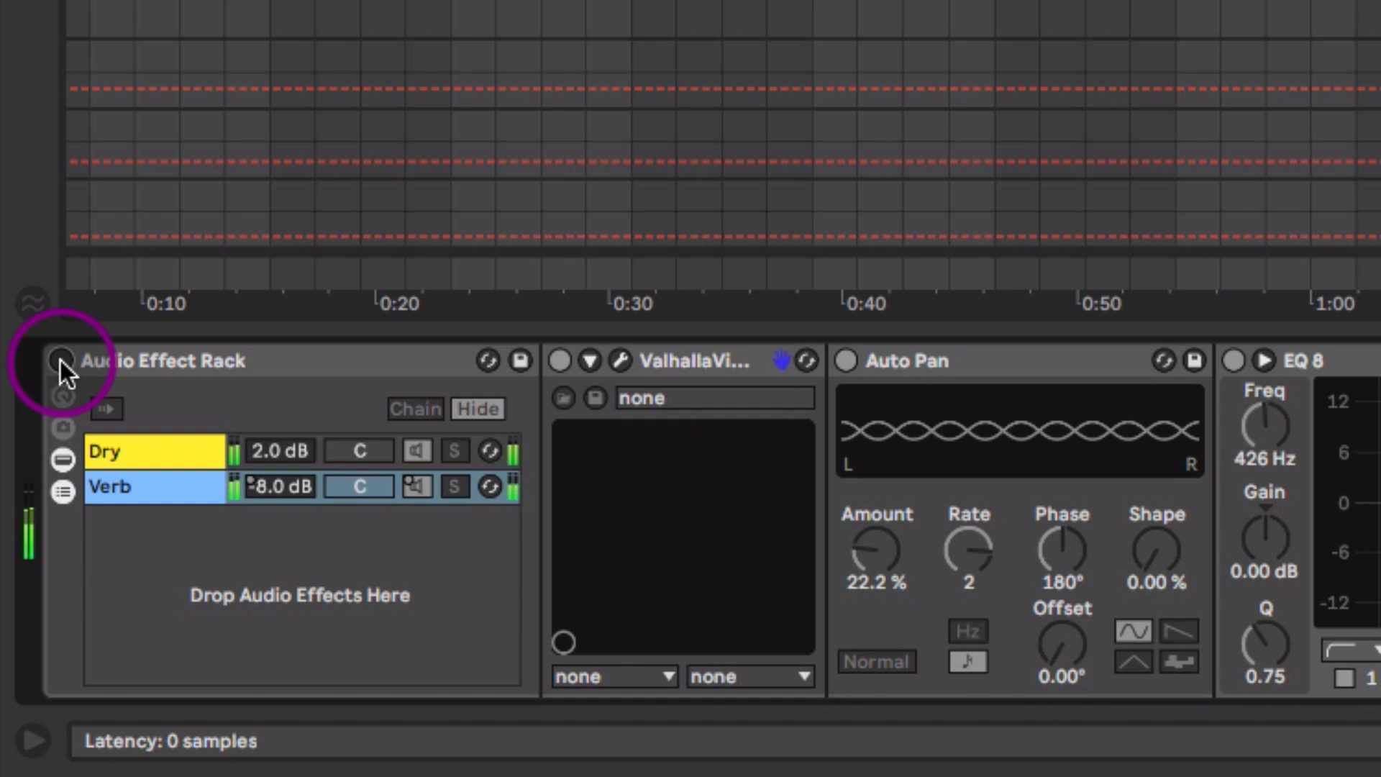
{"action": "left_click", "coordinate": [60, 360]}
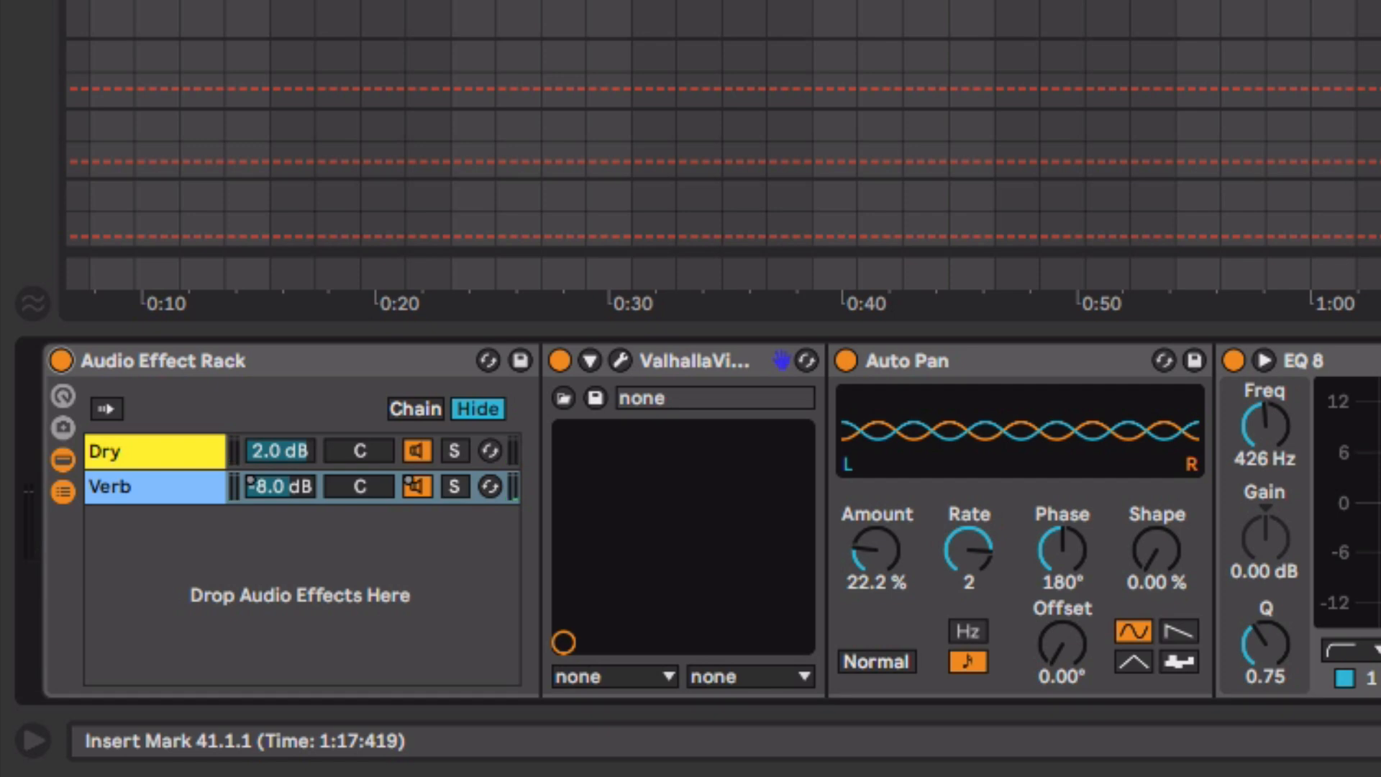
- Enlarge the 13 Sylenth1 track, hide the automation lanes and select its 4-Serum 2 clip at bar 49
{"action": "scroll", "coordinate": [723, 125], "scroll_direction": "up", "scroll_amount": 5}
{"action": "scroll", "coordinate": [723, 125], "scroll_direction": "right", "scroll_amount": 3}
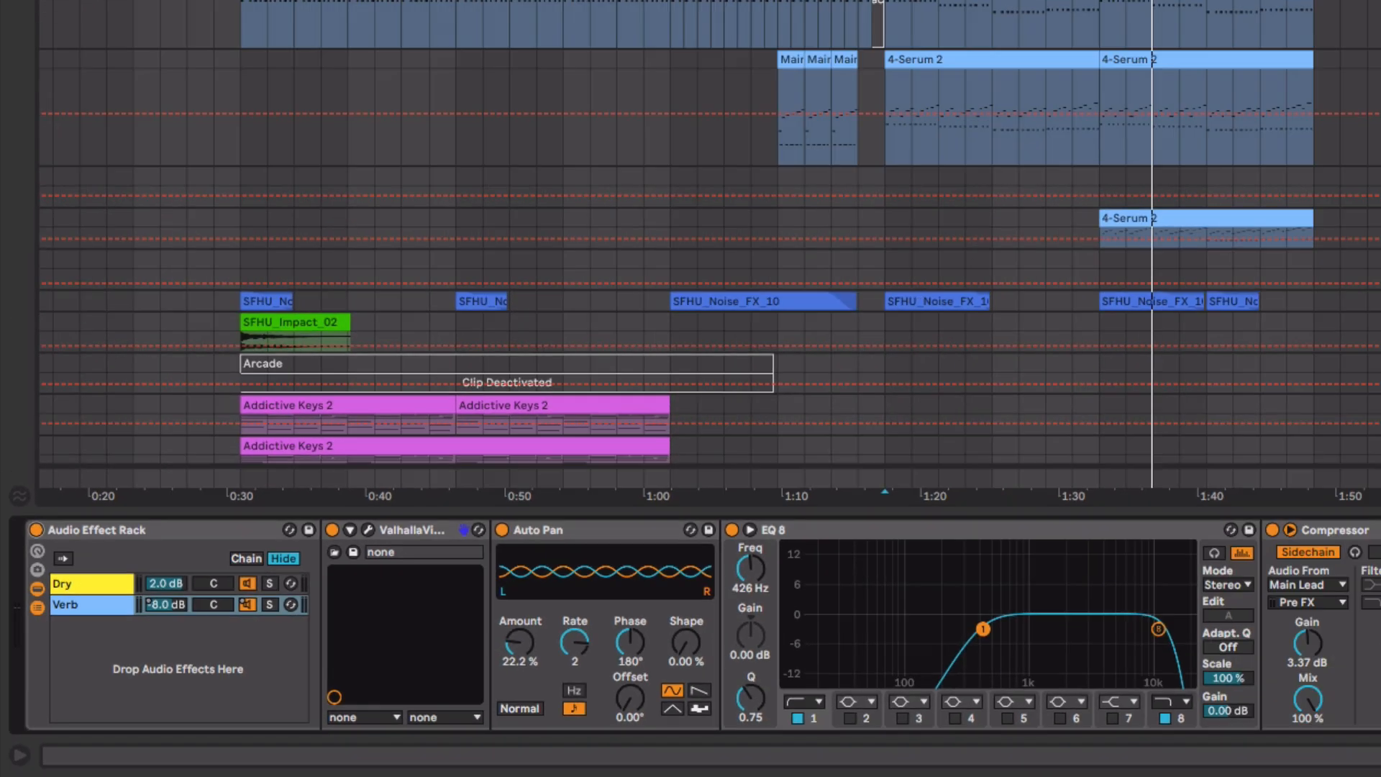
{"action": "left_click", "coordinate": [1245, 429]}
{"action": "left_click_drag", "start_coordinate": [1245, 430], "coordinate": [1242, 485]}
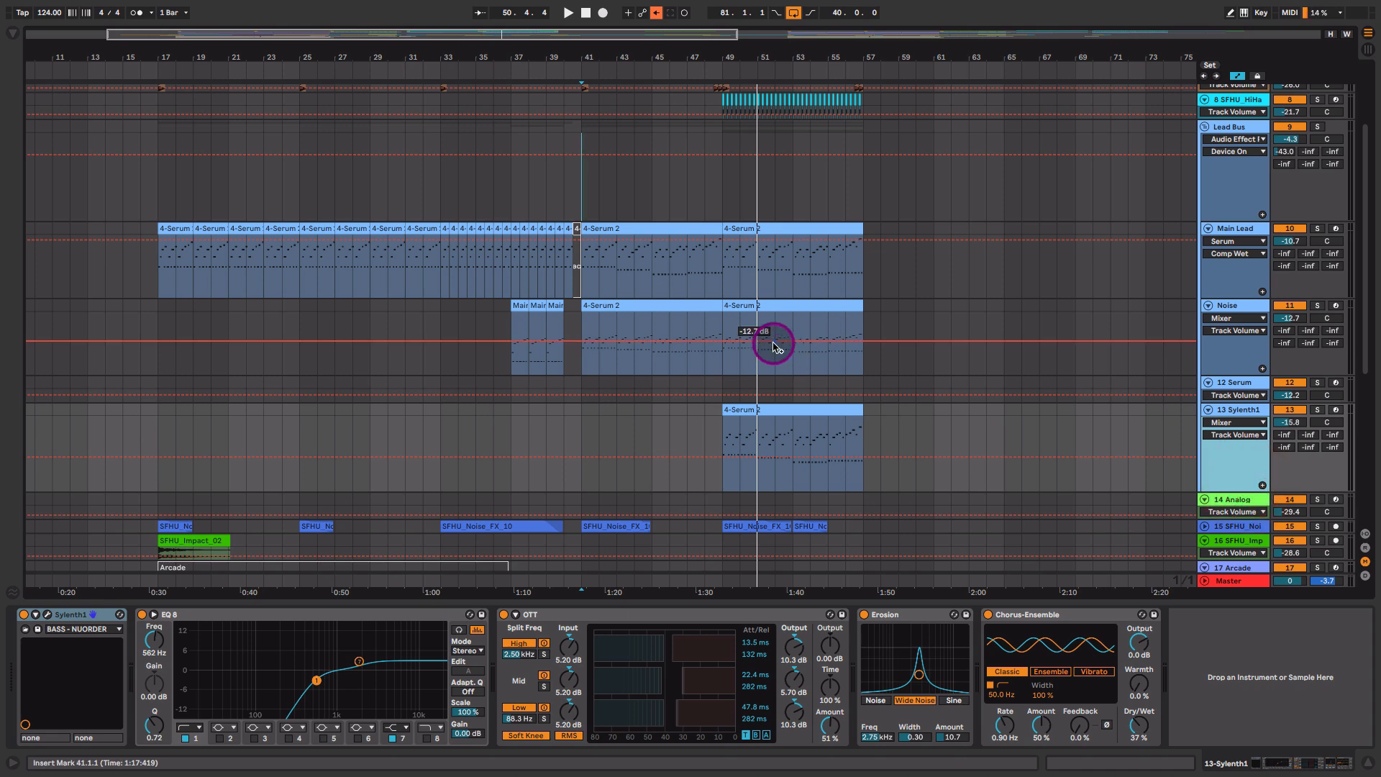
{"action": "key", "text": "a"}
{"action": "left_click", "coordinate": [777, 412]}
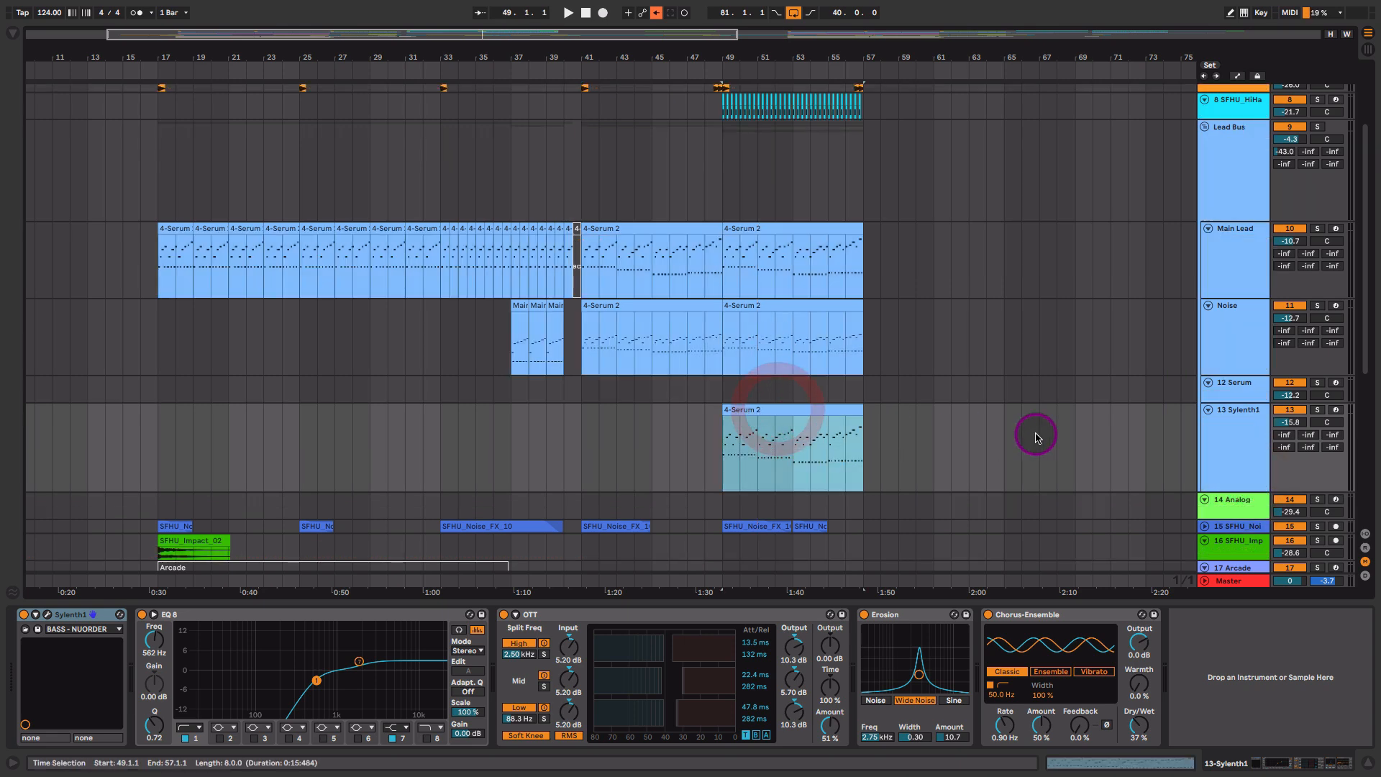
- Solo the Sylenth1 track and play its clip with the BASS - NUORDER synth window in view, declining the update offer
{"action": "left_click", "coordinate": [1320, 410]}
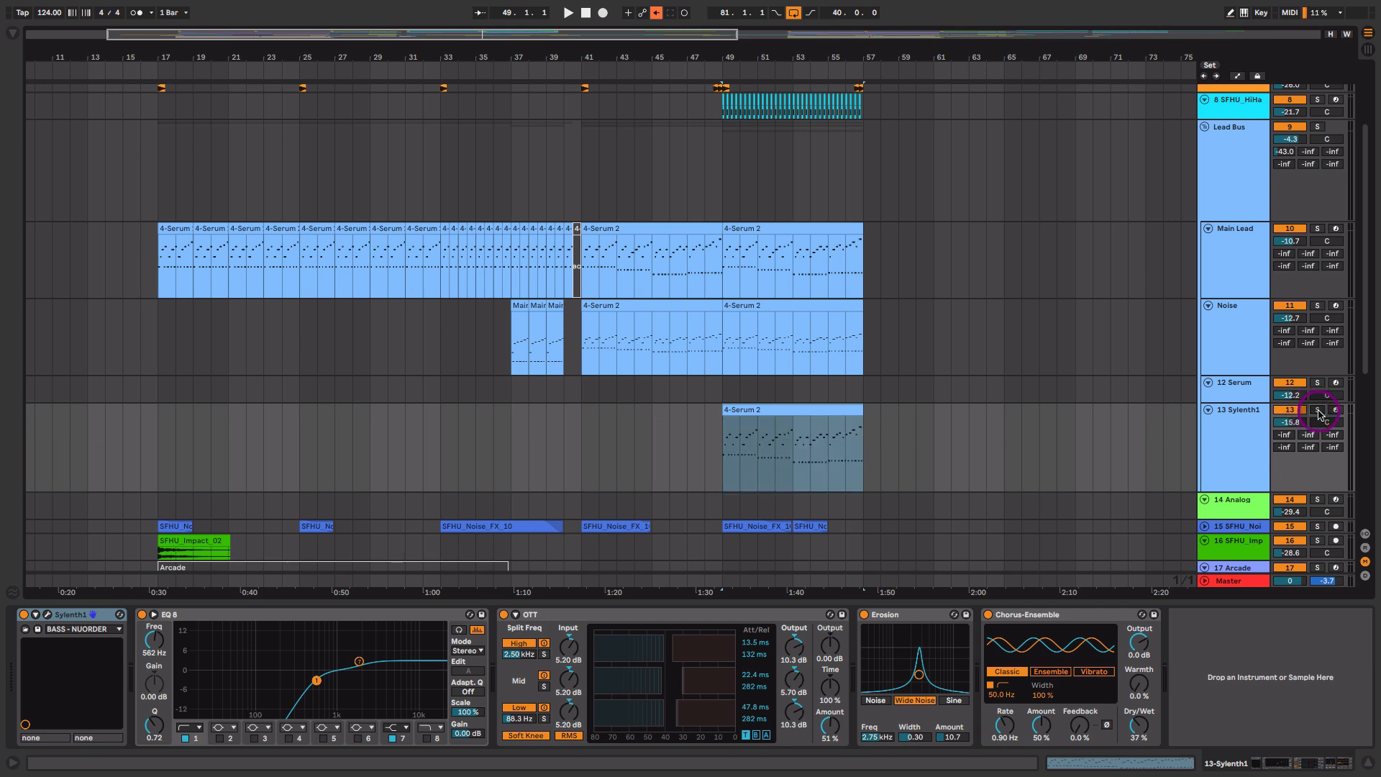
{"action": "left_click", "coordinate": [48, 616]}
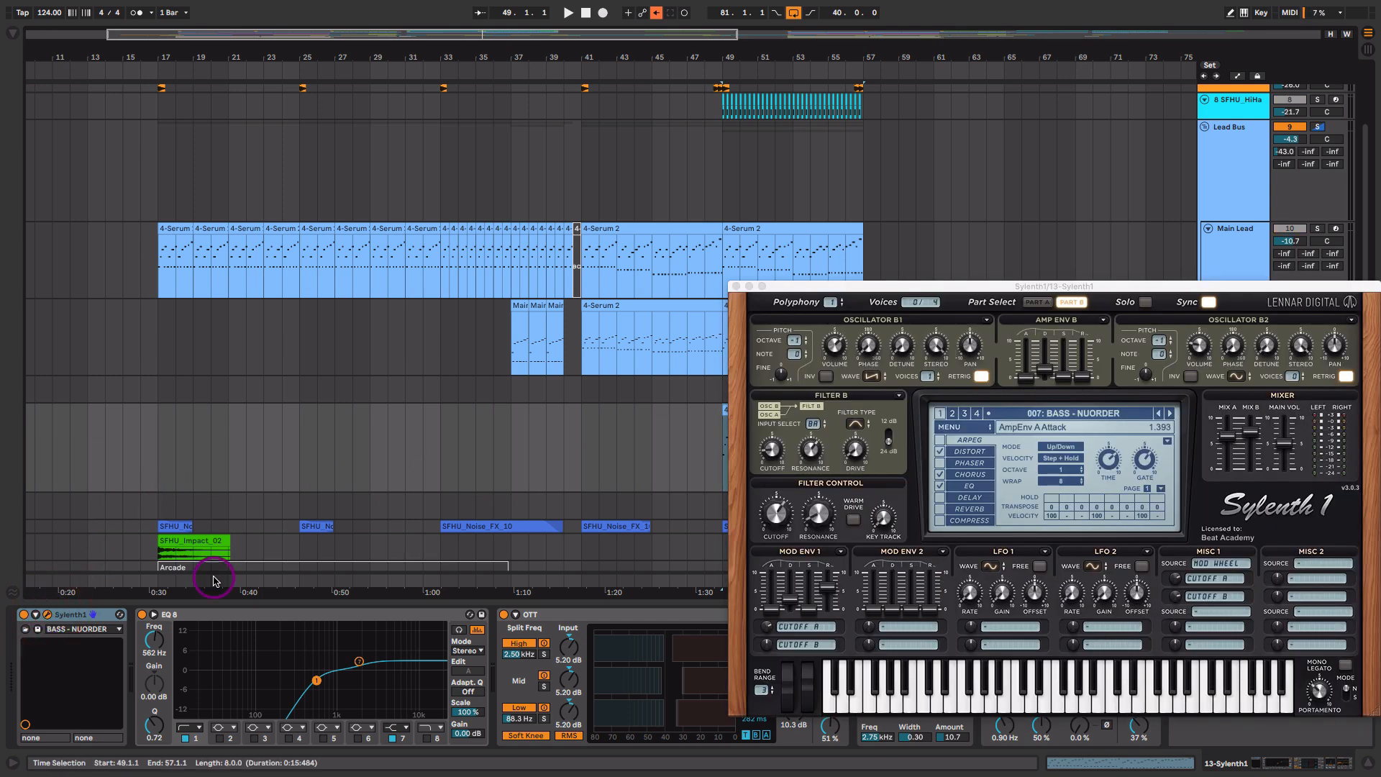
{"action": "key", "text": "space"}
{"action": "left_click", "coordinate": [962, 284]}
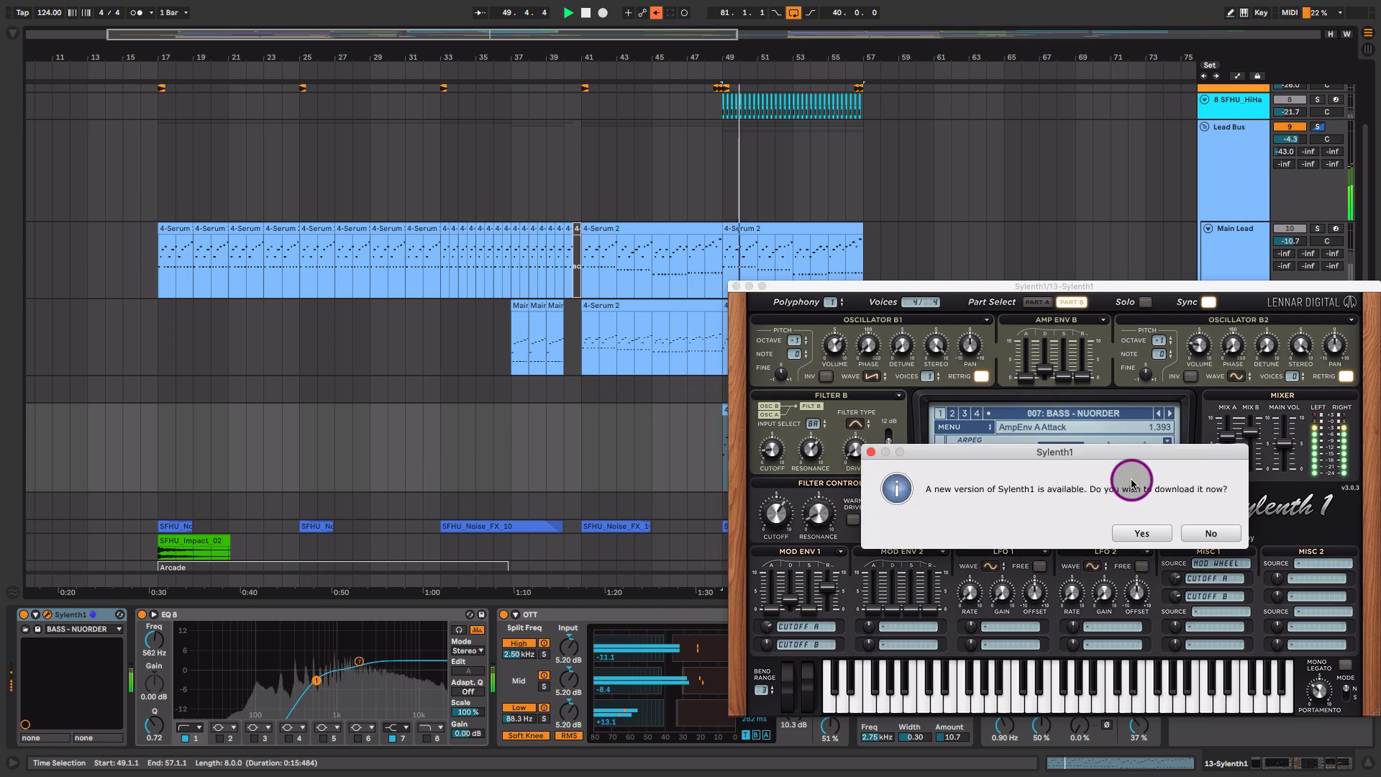
{"action": "left_click", "coordinate": [1209, 536]}
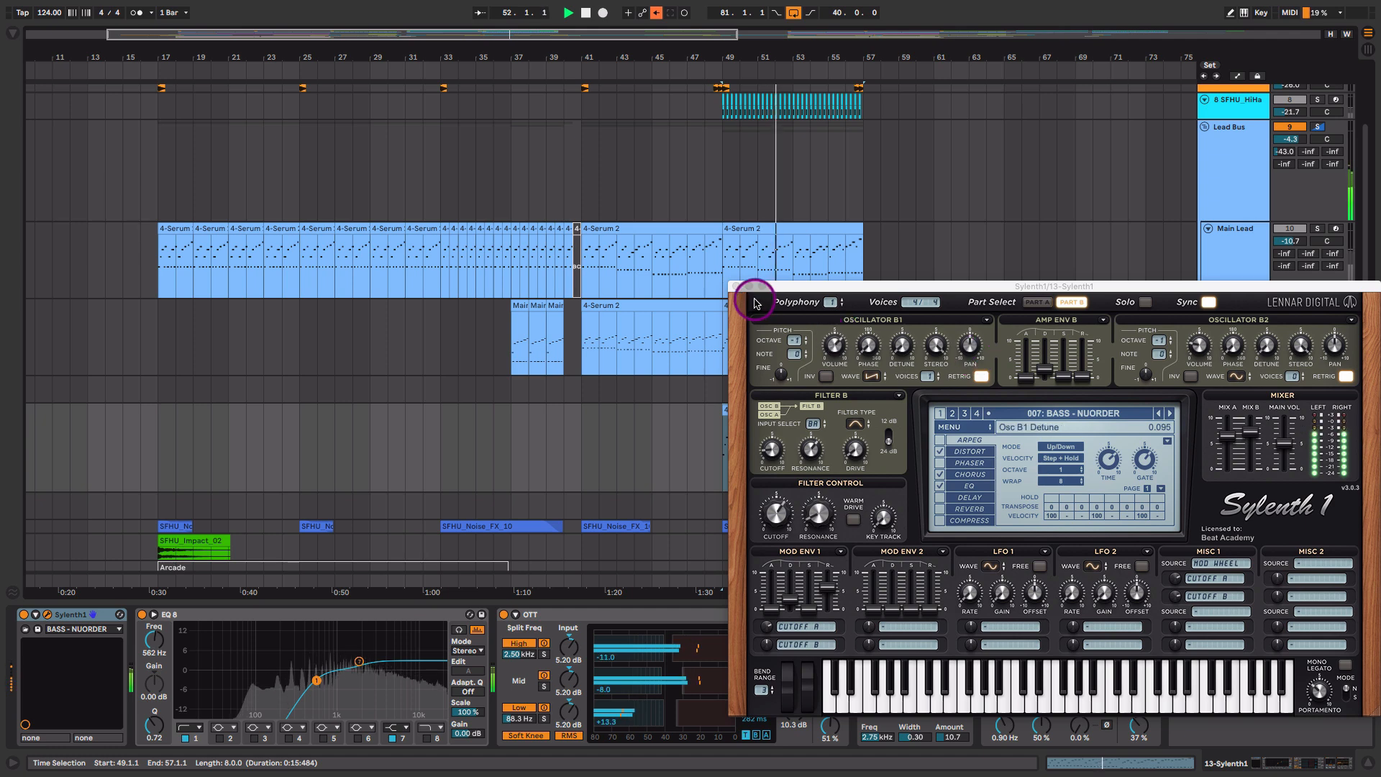
{"action": "left_click", "coordinate": [734, 285]}
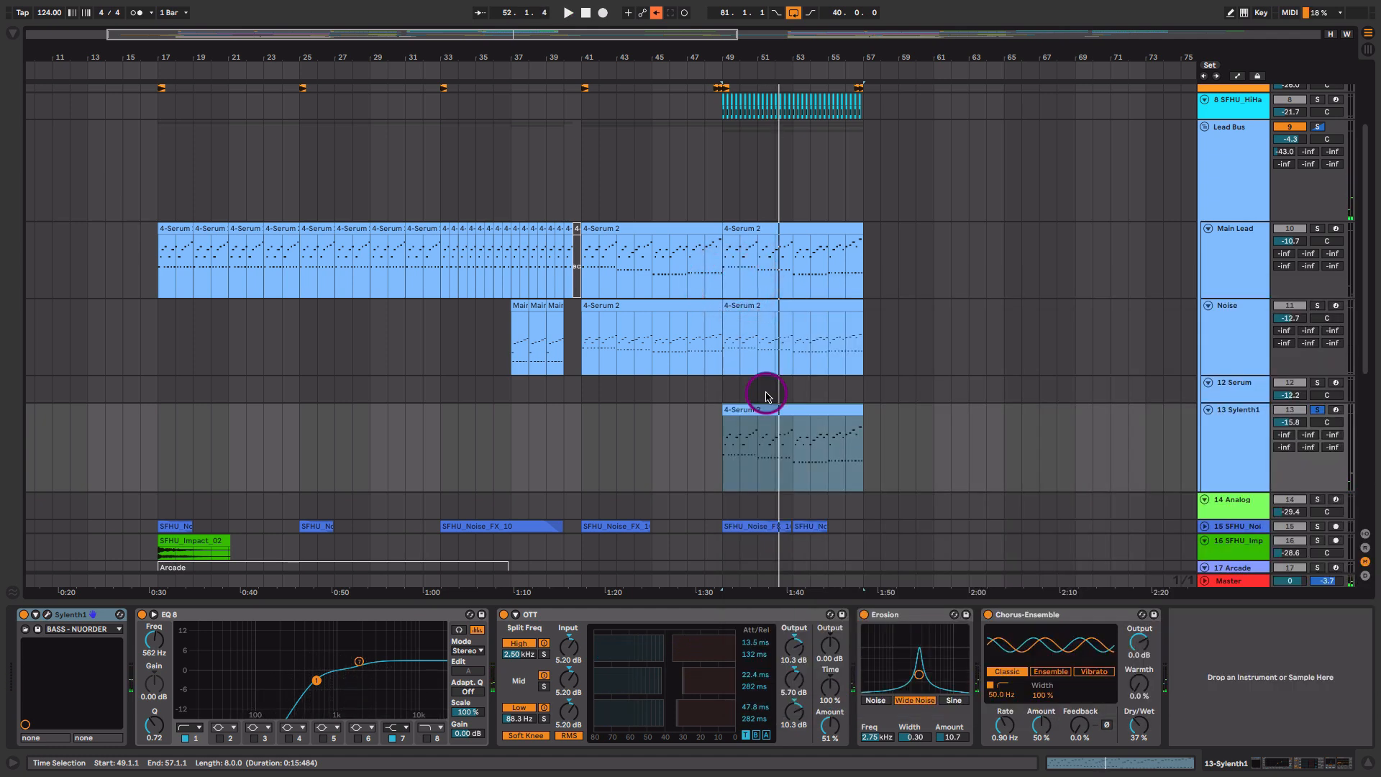
- Play the soloed Bass track, then bypass its Amp, EQ 8, Reverb and Compressor
{"action": "left_click_drag", "start_coordinate": [893, 391], "coordinate": [832, 380]}
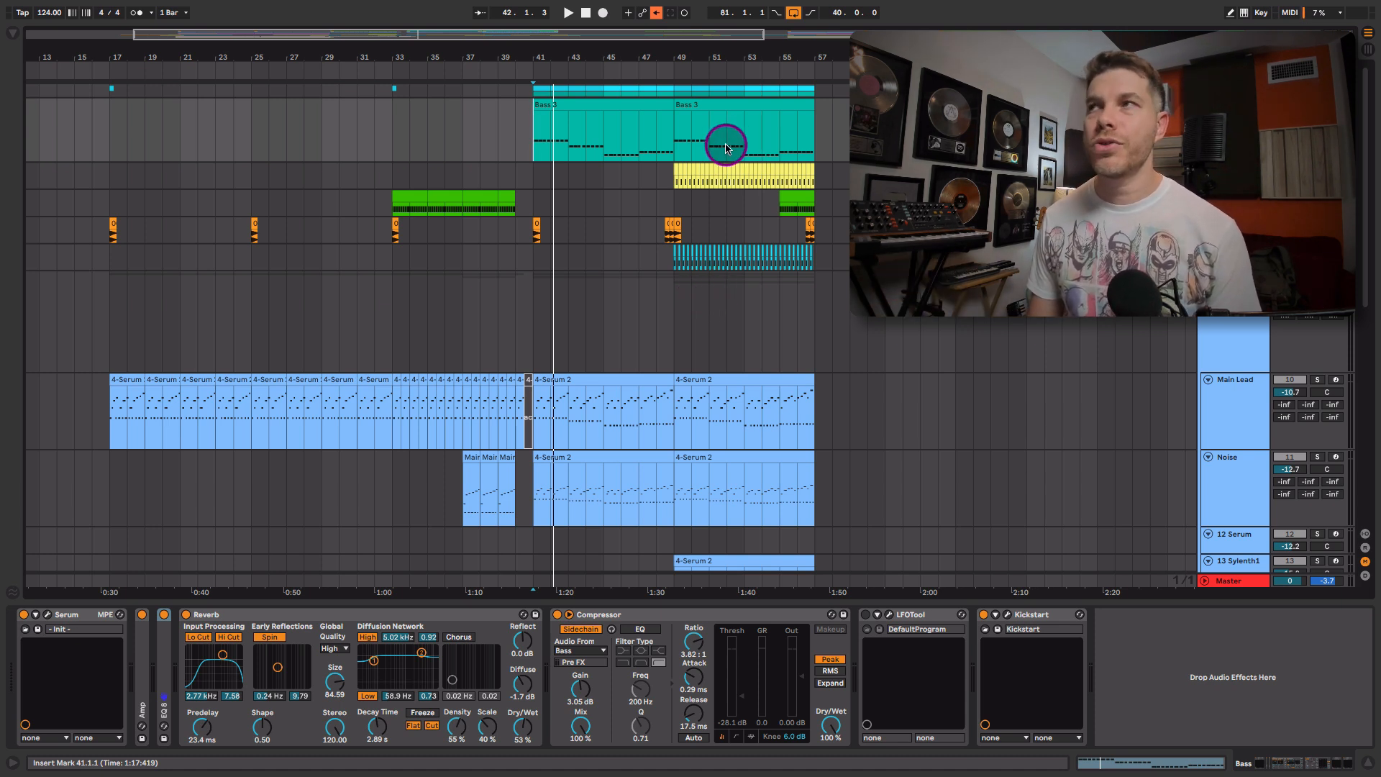
{"action": "key", "text": "space"}
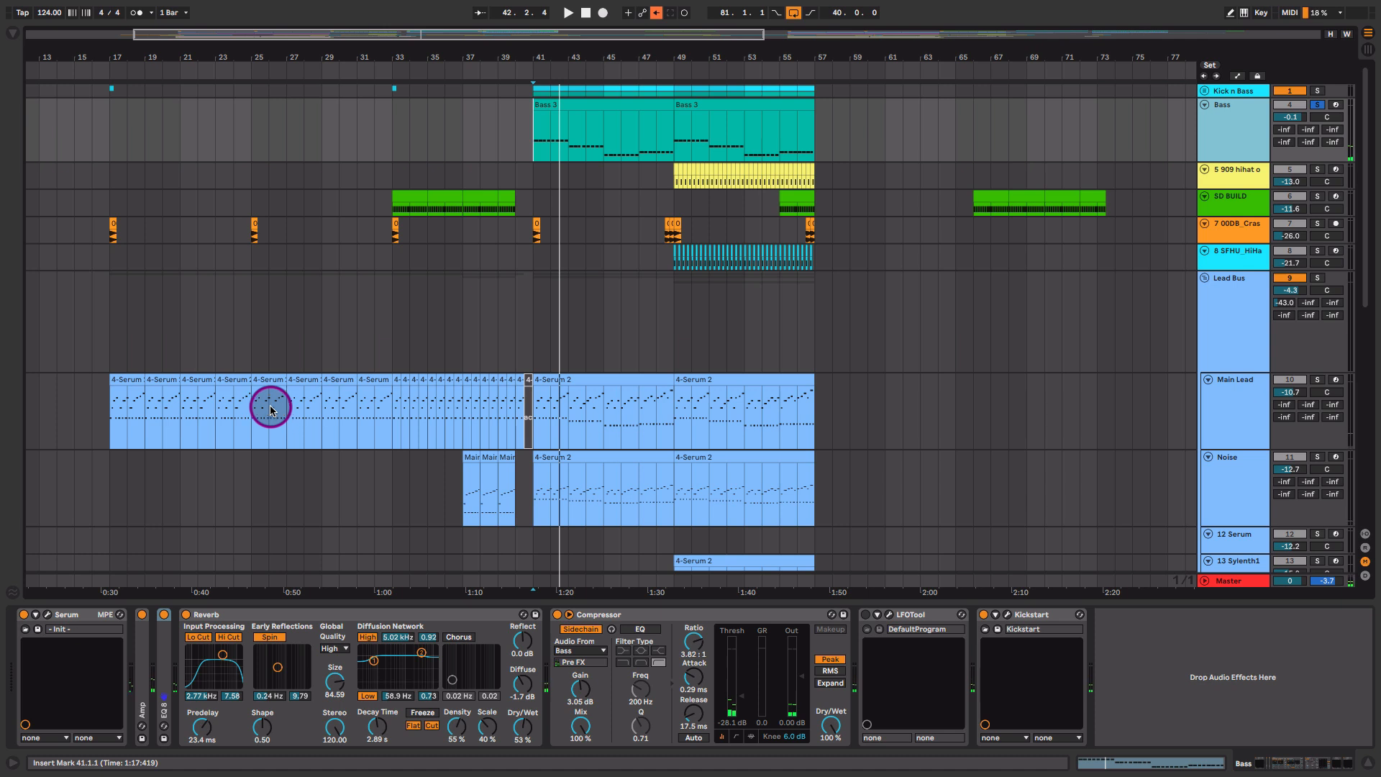
{"action": "left_click", "coordinate": [165, 616]}
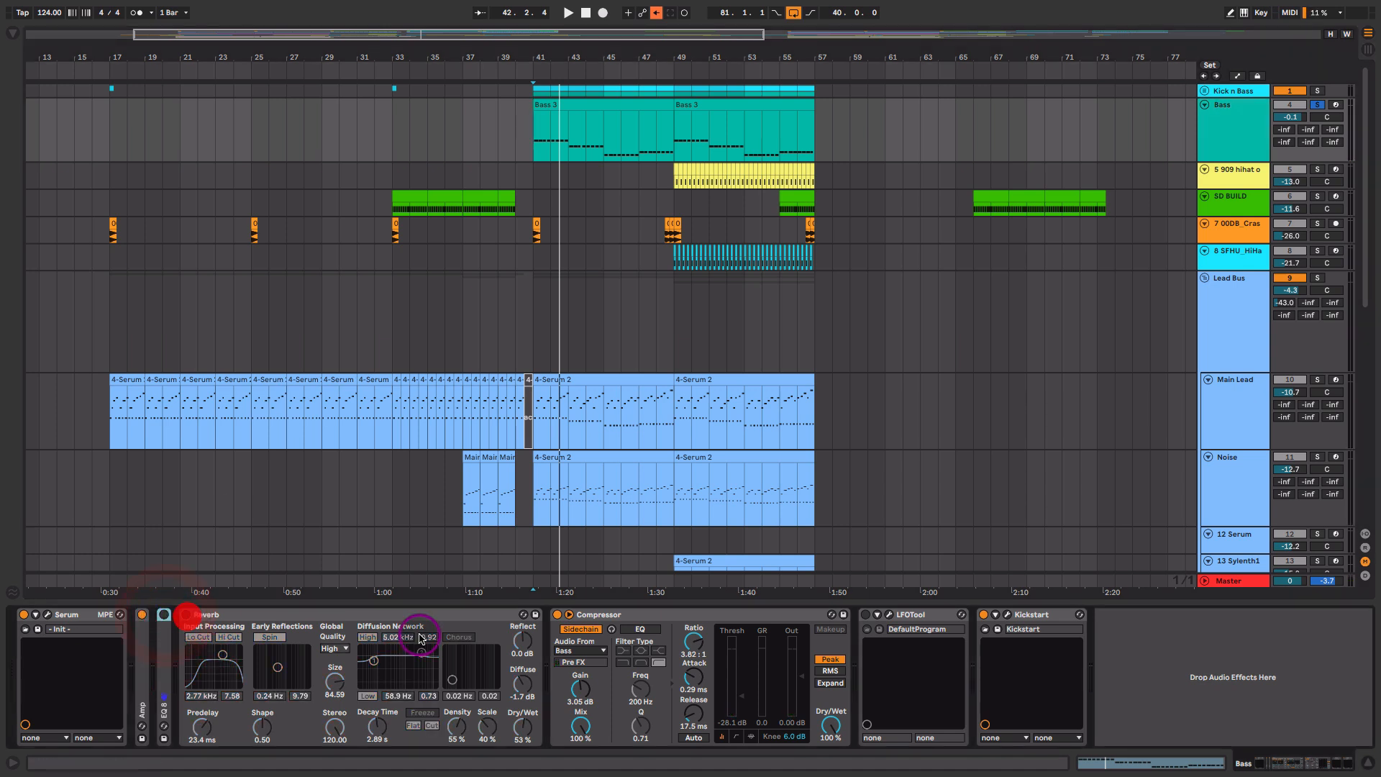
{"action": "left_click", "coordinate": [143, 616]}
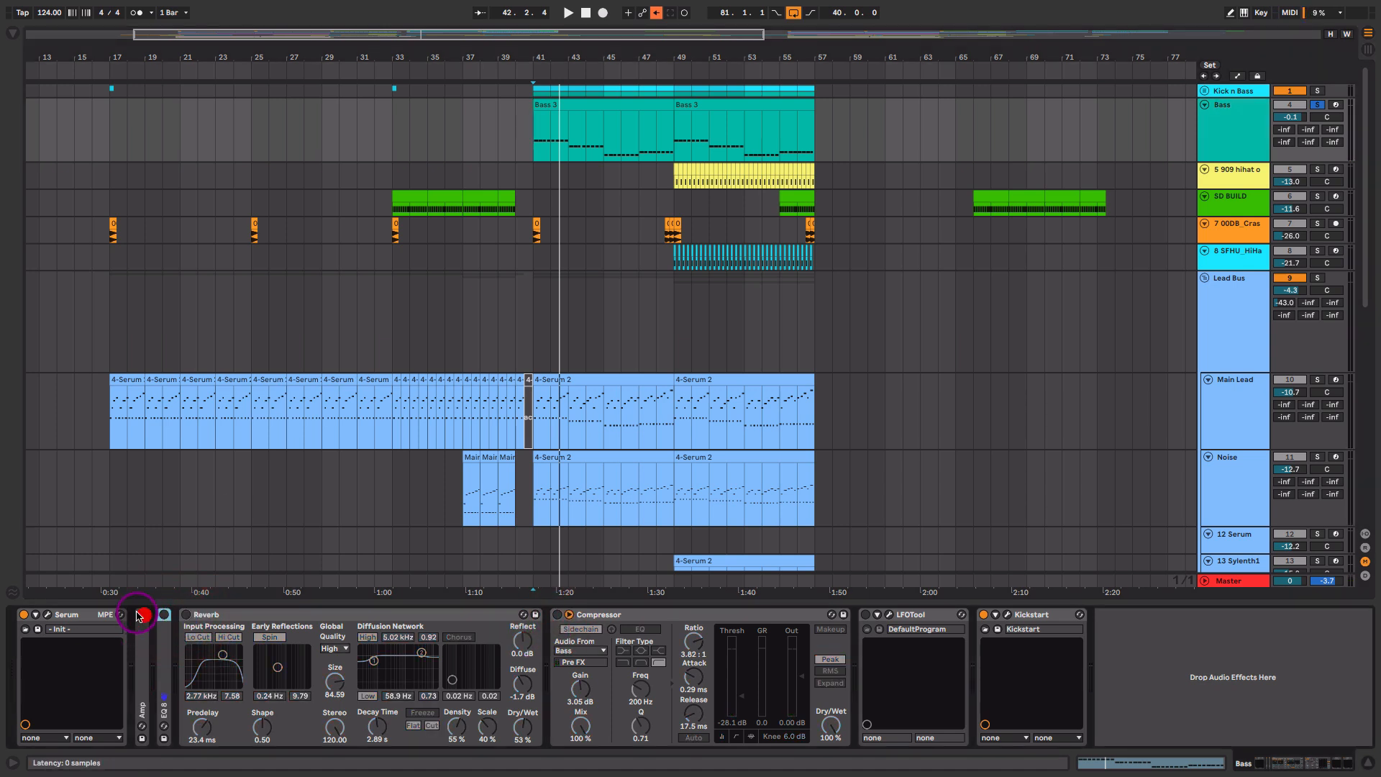
- Open the Bass track's Serum and adjust Oscillator A's unison detune while the bass plays
{"action": "left_click", "coordinate": [46, 617]}
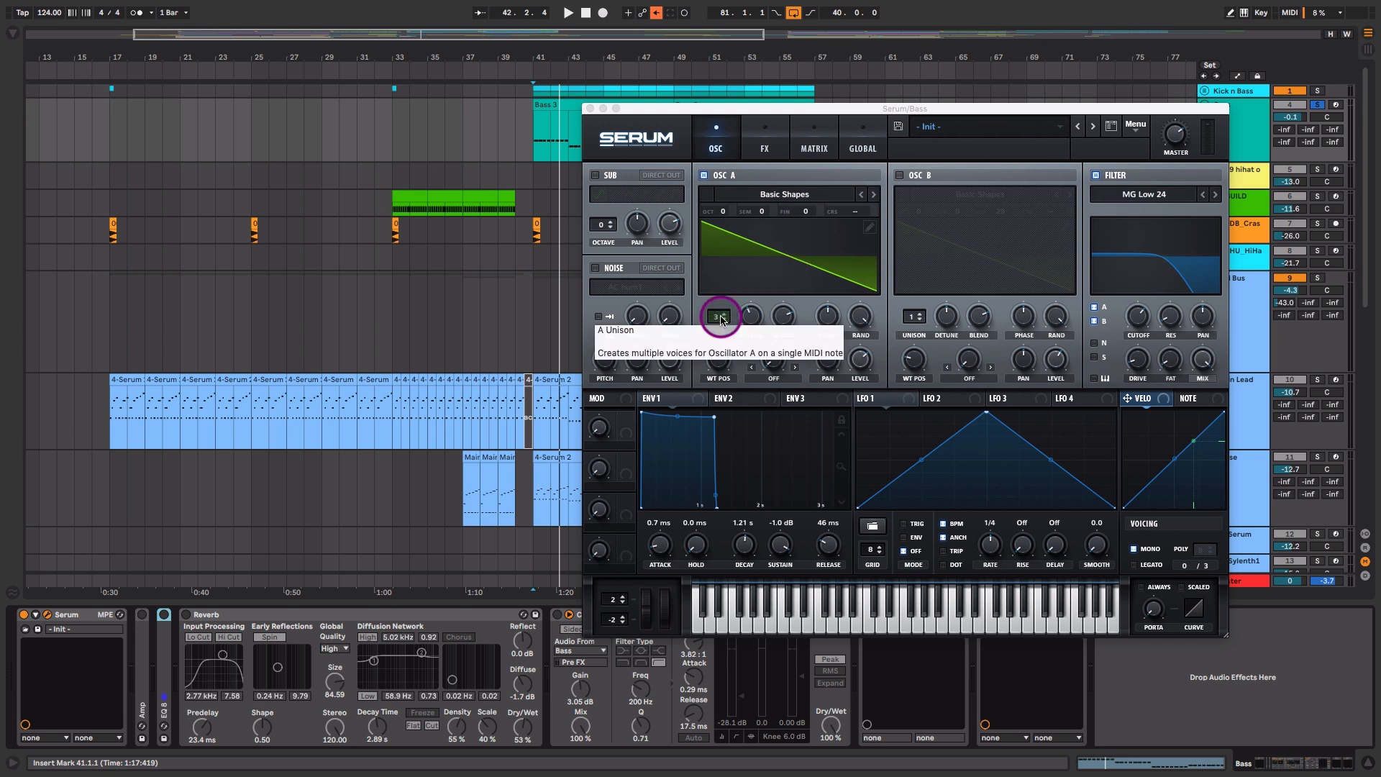
{"action": "left_click_drag", "start_coordinate": [752, 315], "coordinate": [774, 358]}
{"action": "left_click", "coordinate": [755, 311]}
{"action": "key", "text": "space"}
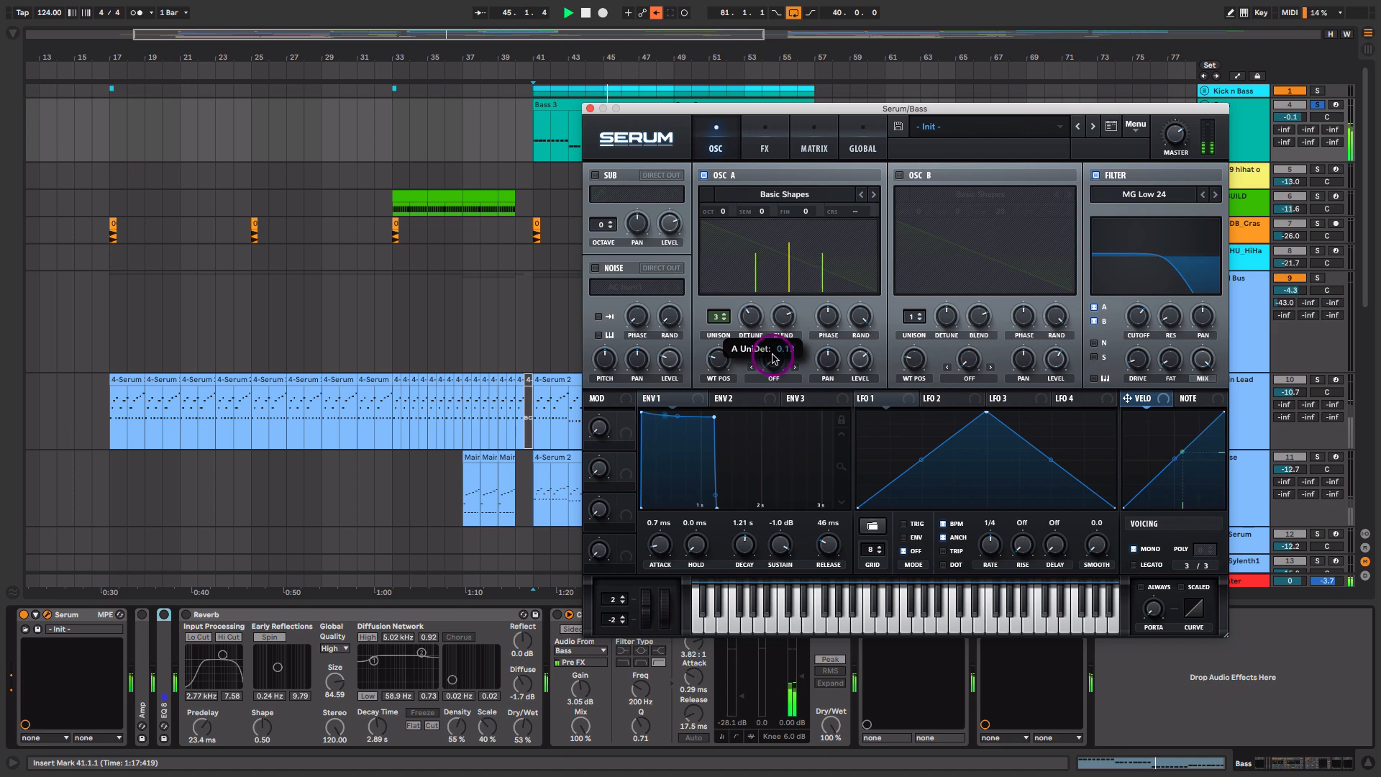
{"action": "left_click_drag", "start_coordinate": [773, 365], "coordinate": [770, 355]}
- Adjust the compressor mix in Serum's effects while the bass plays, and compare the EQ bypassed and enabled
{"action": "left_click", "coordinate": [762, 140]}
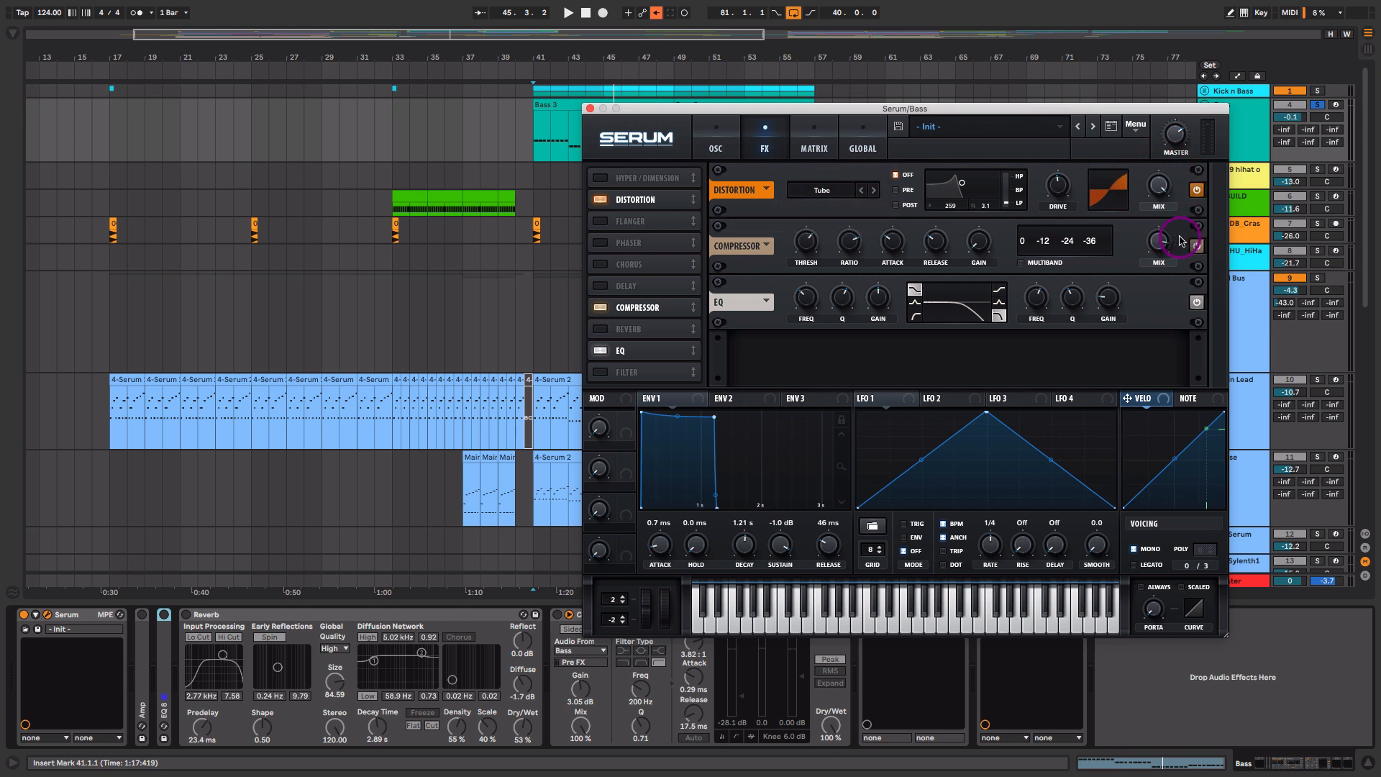
{"action": "key", "text": "space"}
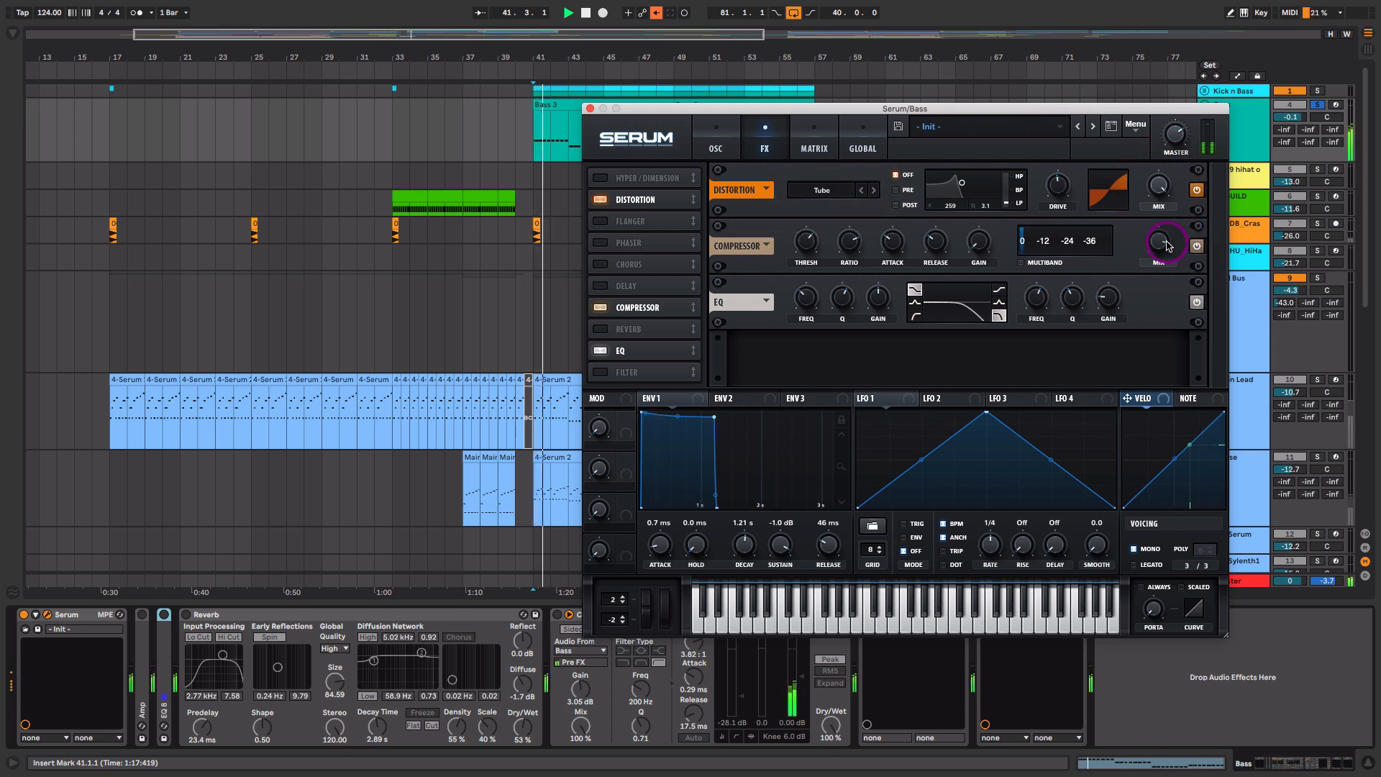
{"action": "left_click_drag", "start_coordinate": [1167, 259], "coordinate": [1168, 262]}
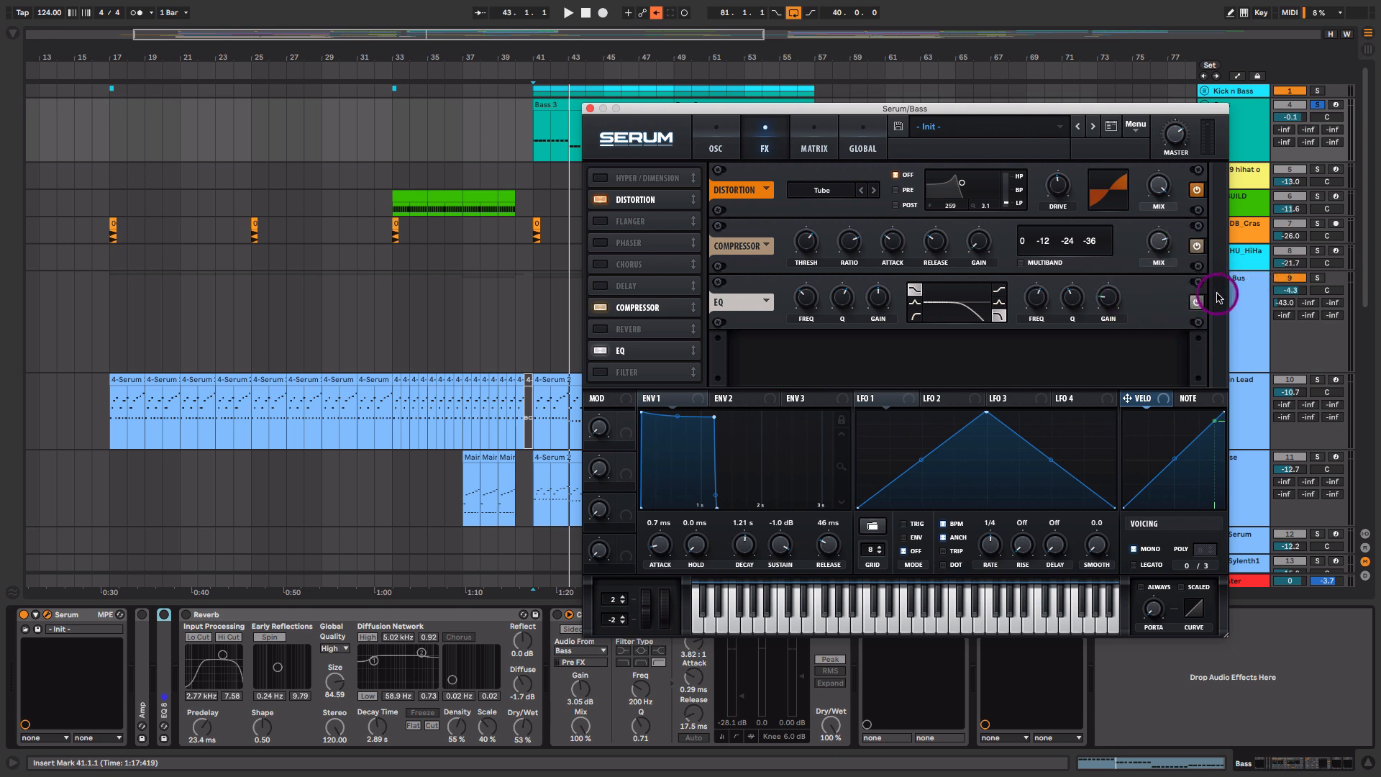
{"action": "left_click", "coordinate": [1195, 302]}
{"action": "key", "text": "space"}
{"action": "left_click", "coordinate": [1196, 303]}
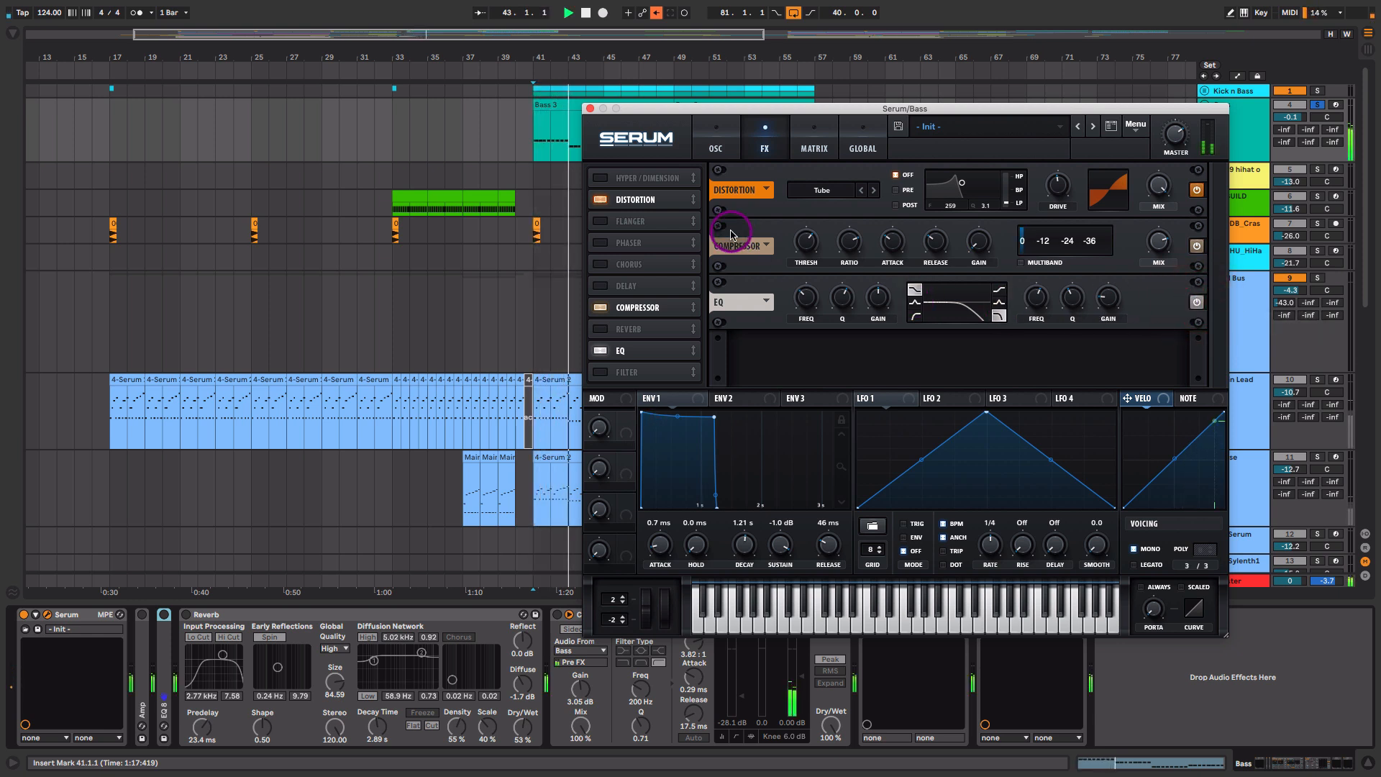
- Close Serum and, on the Bass track's Amp, switch the output to Dual and set Dry/Wet to 30.2% while auditioning
{"action": "left_click", "coordinate": [590, 109]}
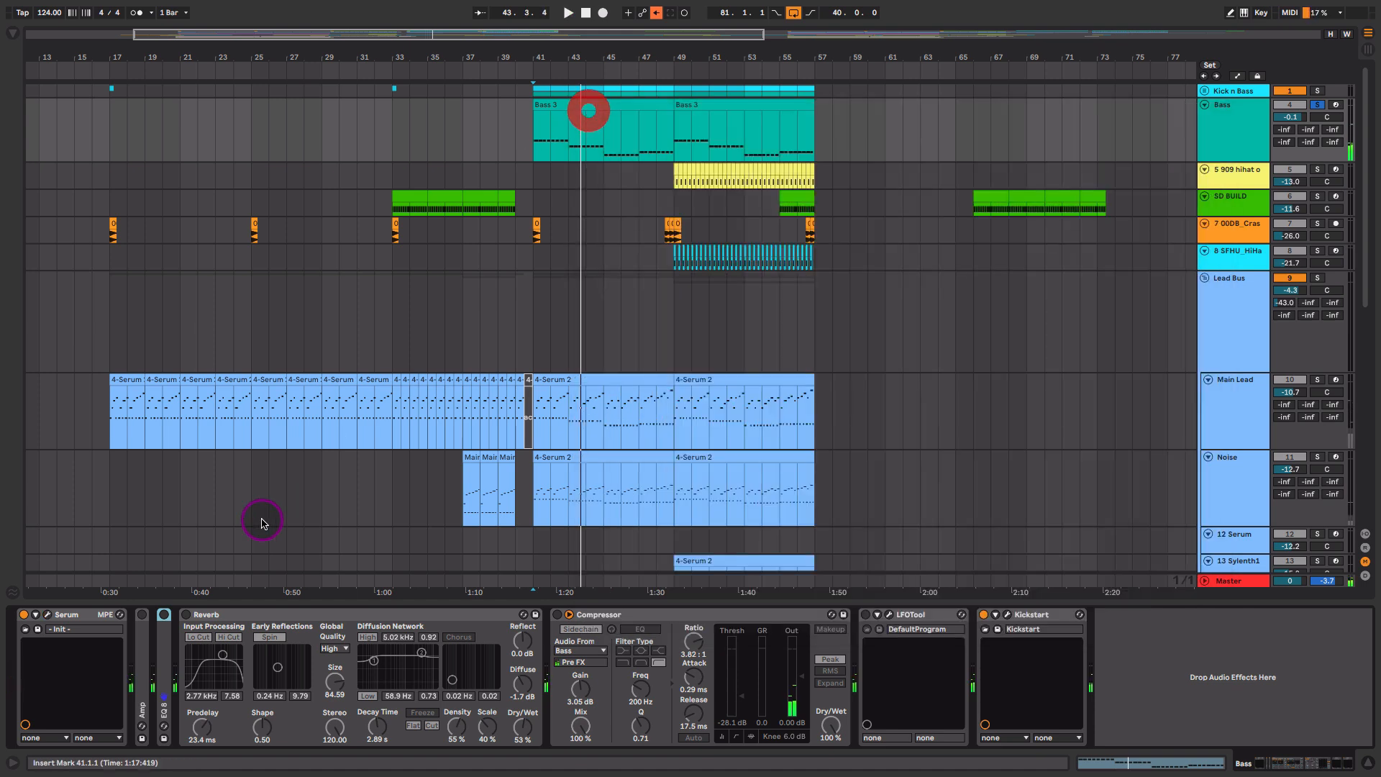
{"action": "double_click", "coordinate": [141, 639]}
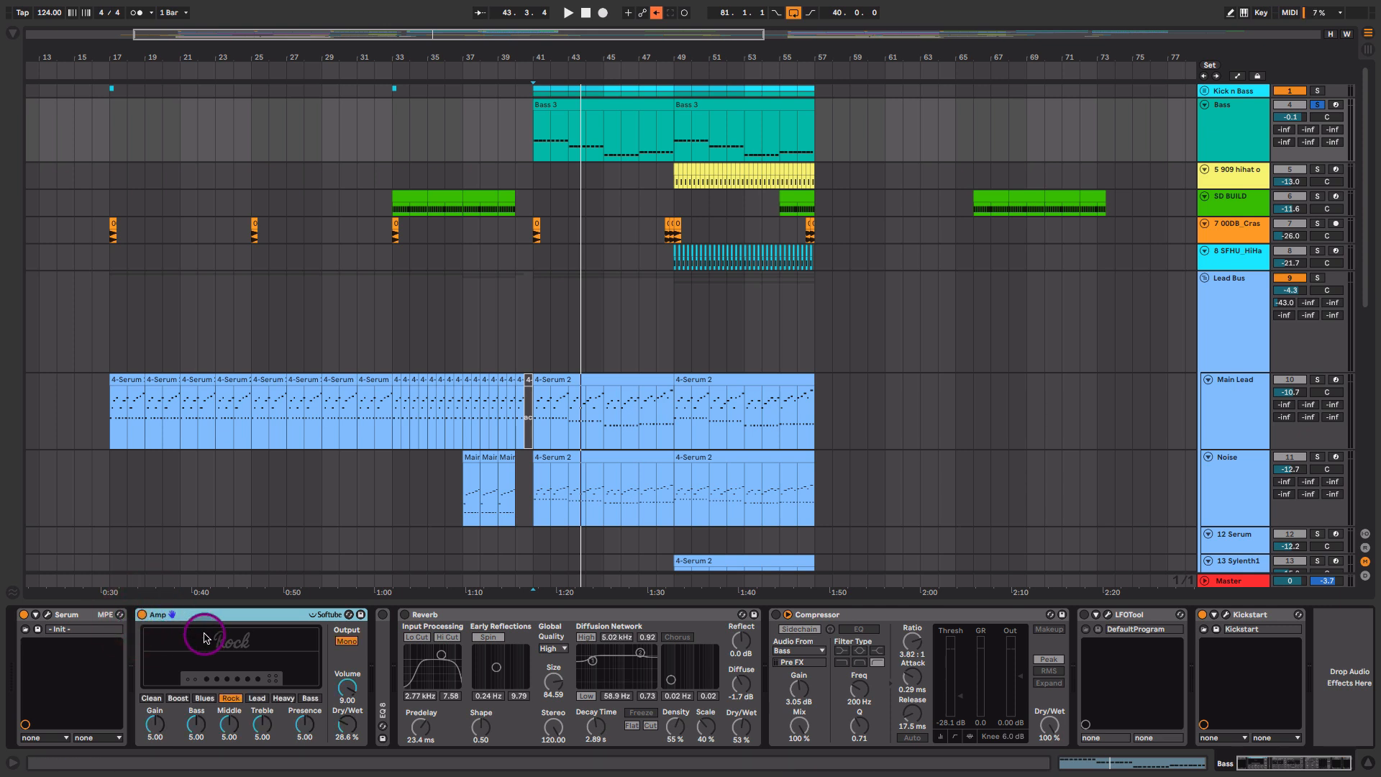
{"action": "left_click_drag", "start_coordinate": [335, 729], "coordinate": [334, 719]}
{"action": "key", "text": "space"}
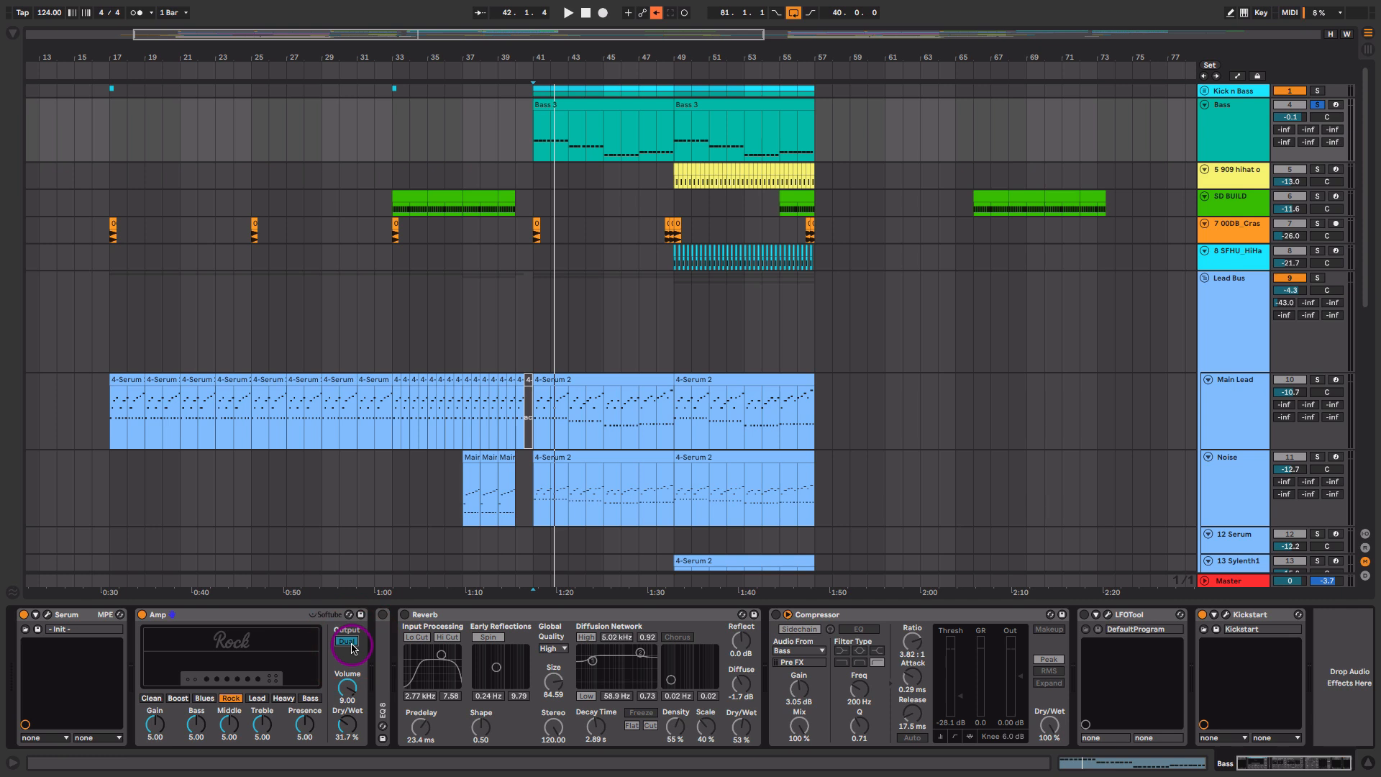
{"action": "key", "text": "space"}
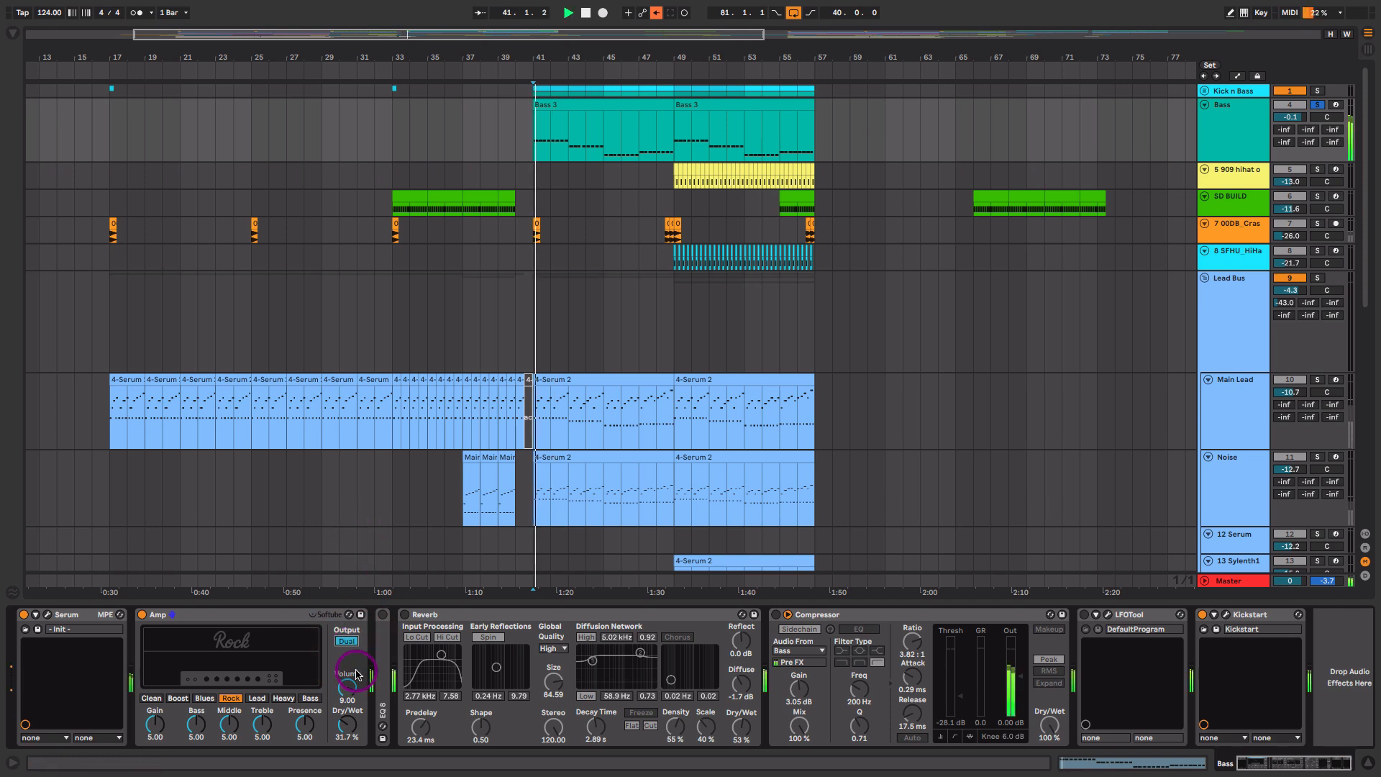
{"action": "left_click_drag", "start_coordinate": [347, 724], "coordinate": [350, 728]}
- Enable the Bass track's EQ 8 and Reverb, playing the bass briefly with the EQ curve in view
{"action": "left_click", "coordinate": [382, 615]}
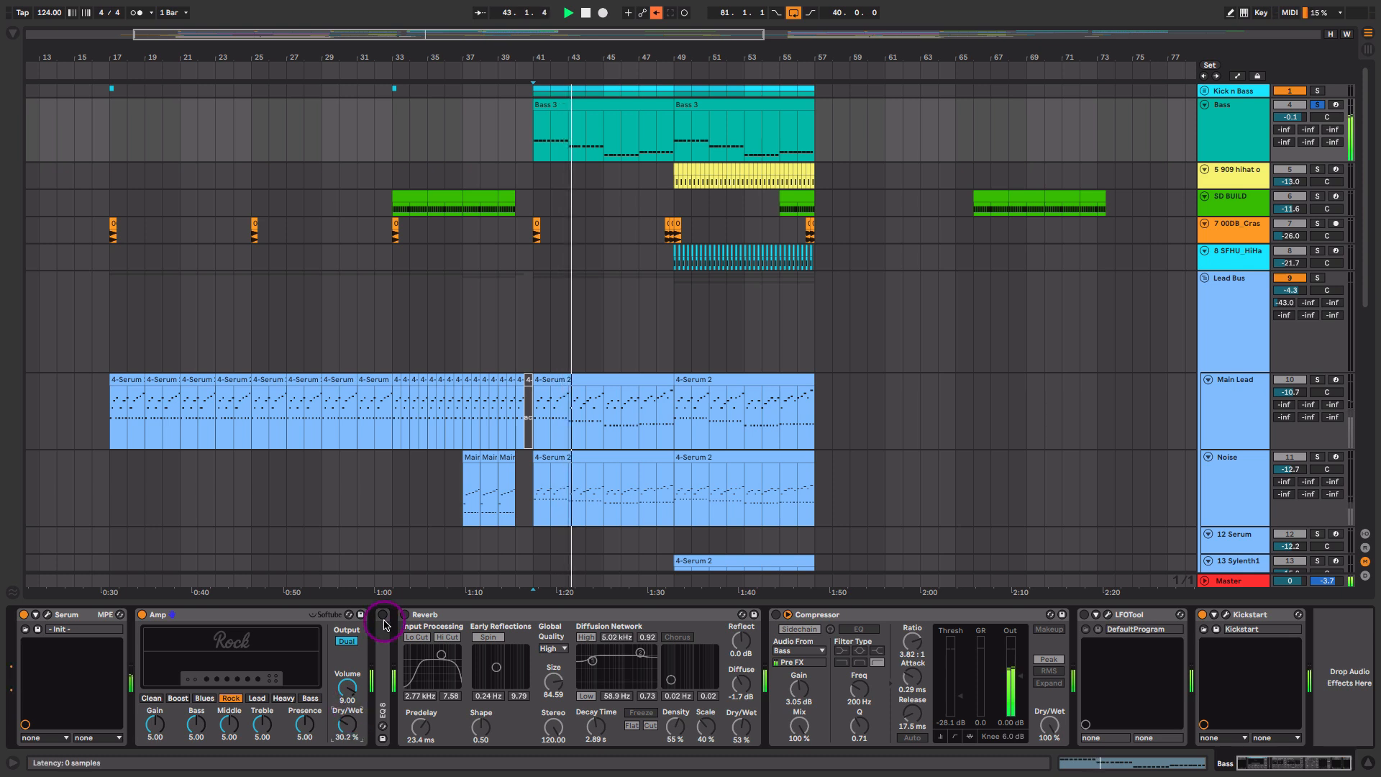
{"action": "double_click", "coordinate": [384, 623]}
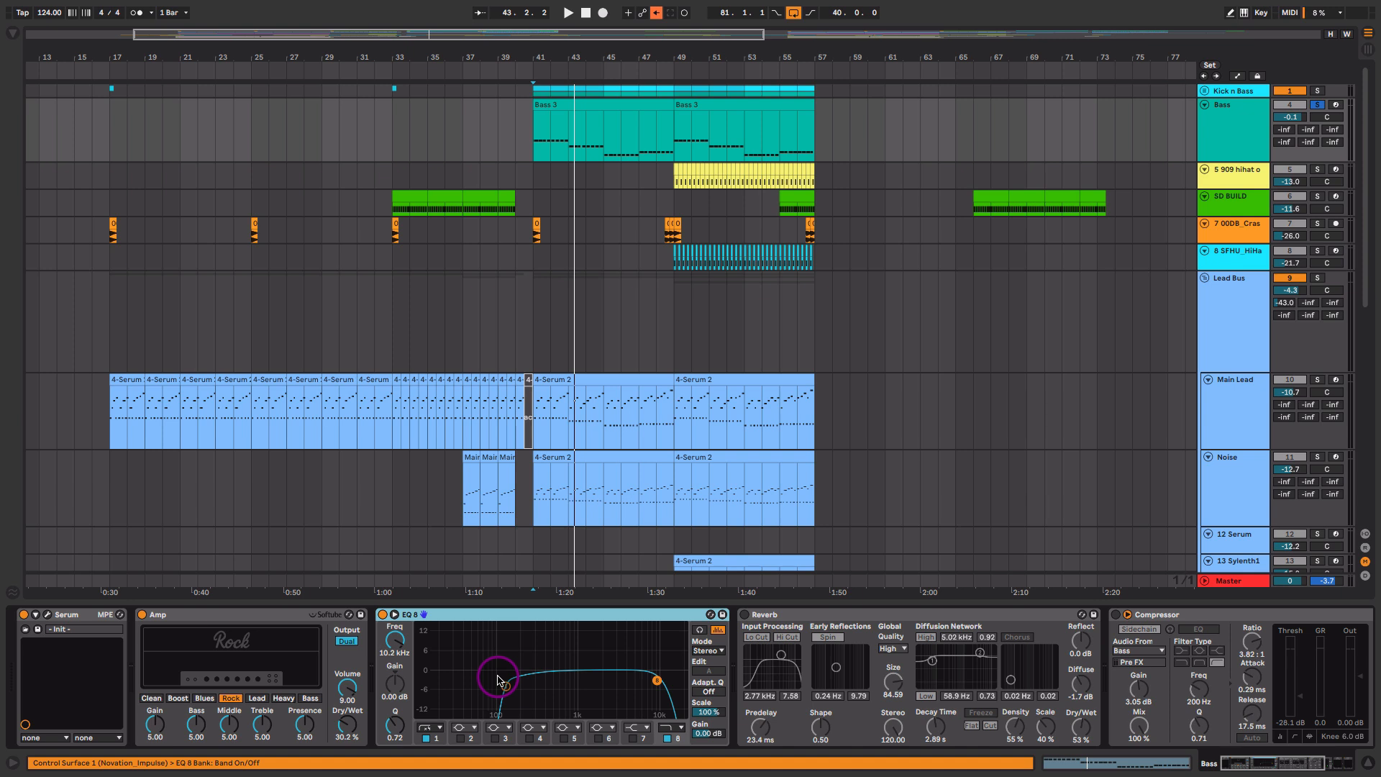
{"action": "key", "text": "space"}
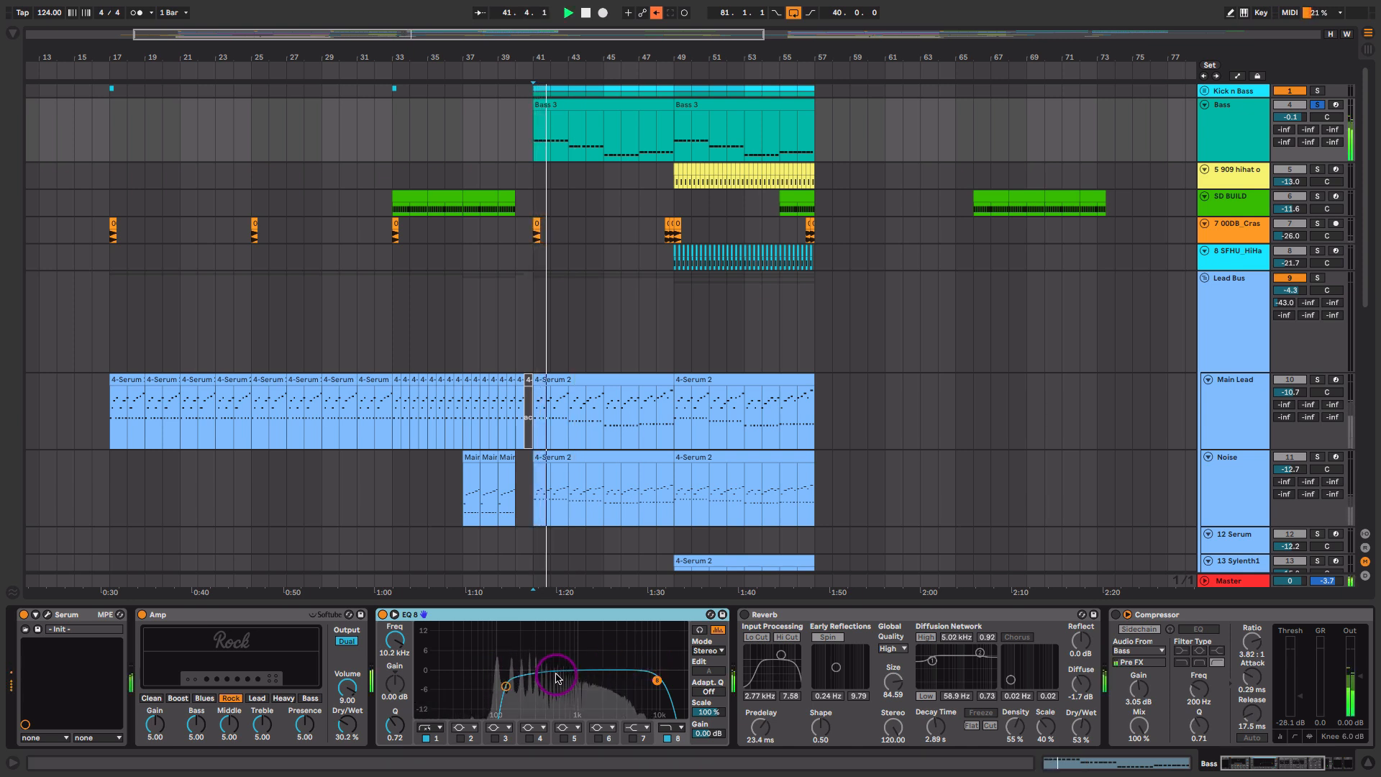
{"action": "key", "text": "space"}
{"action": "left_click", "coordinate": [789, 613]}
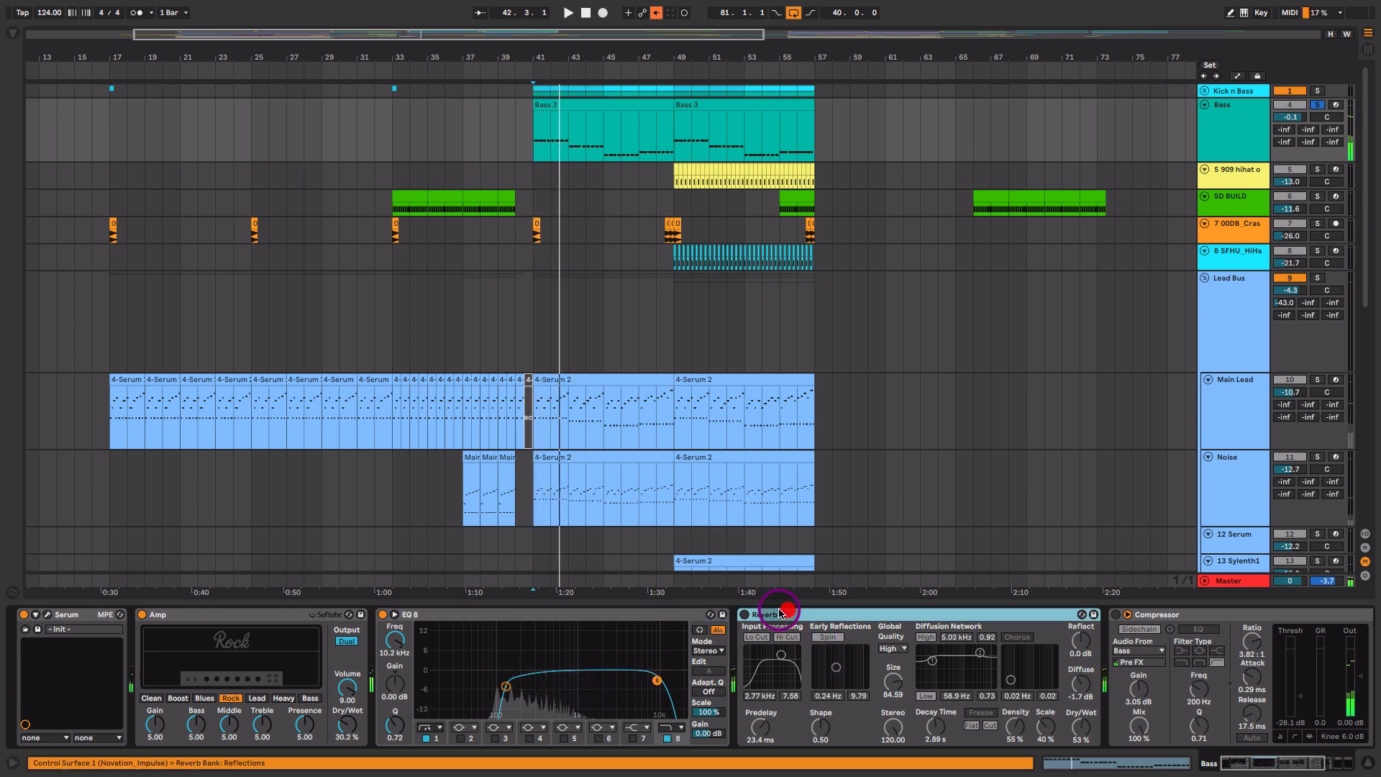
{"action": "double_click", "coordinate": [675, 614]}
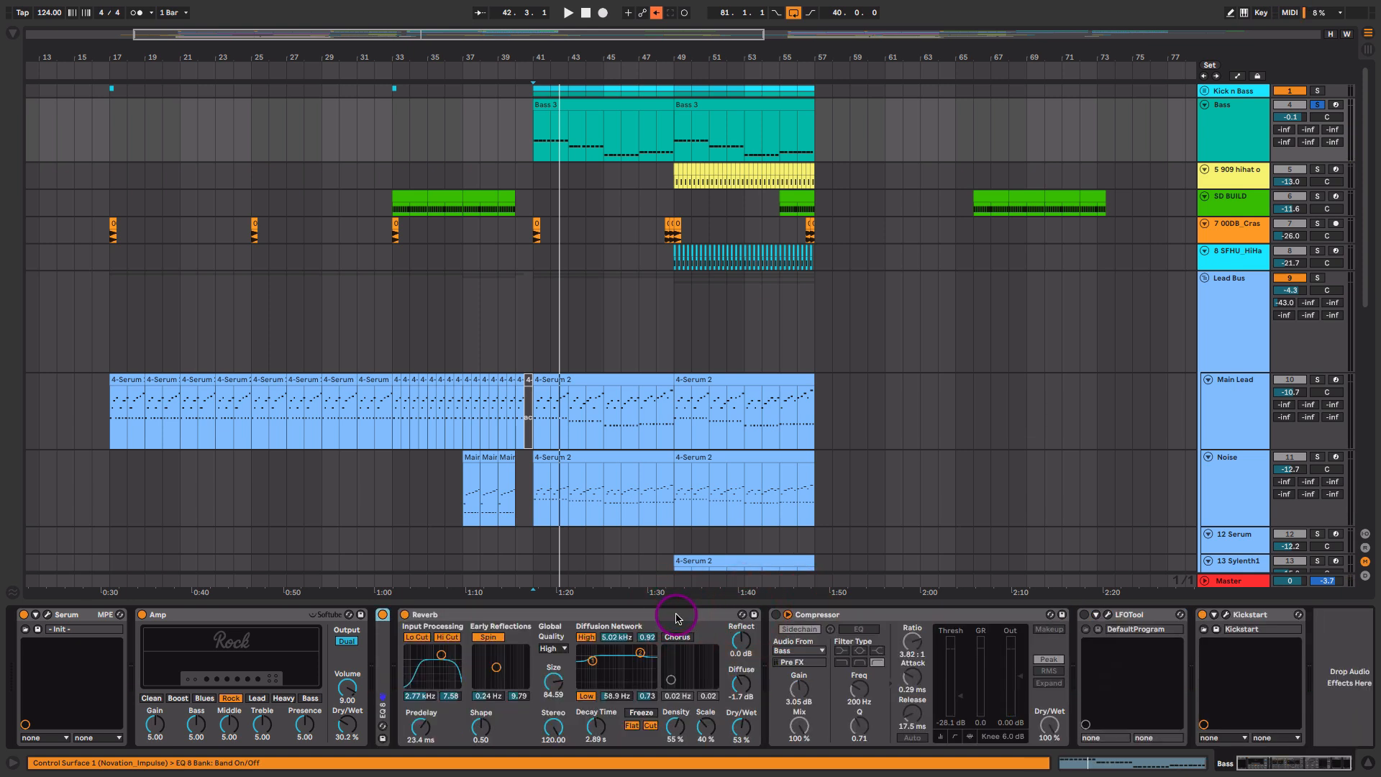
- Select the Bass track's sidechain Compressor and choose Bass as its Audio From source
{"action": "left_click", "coordinate": [809, 616]}
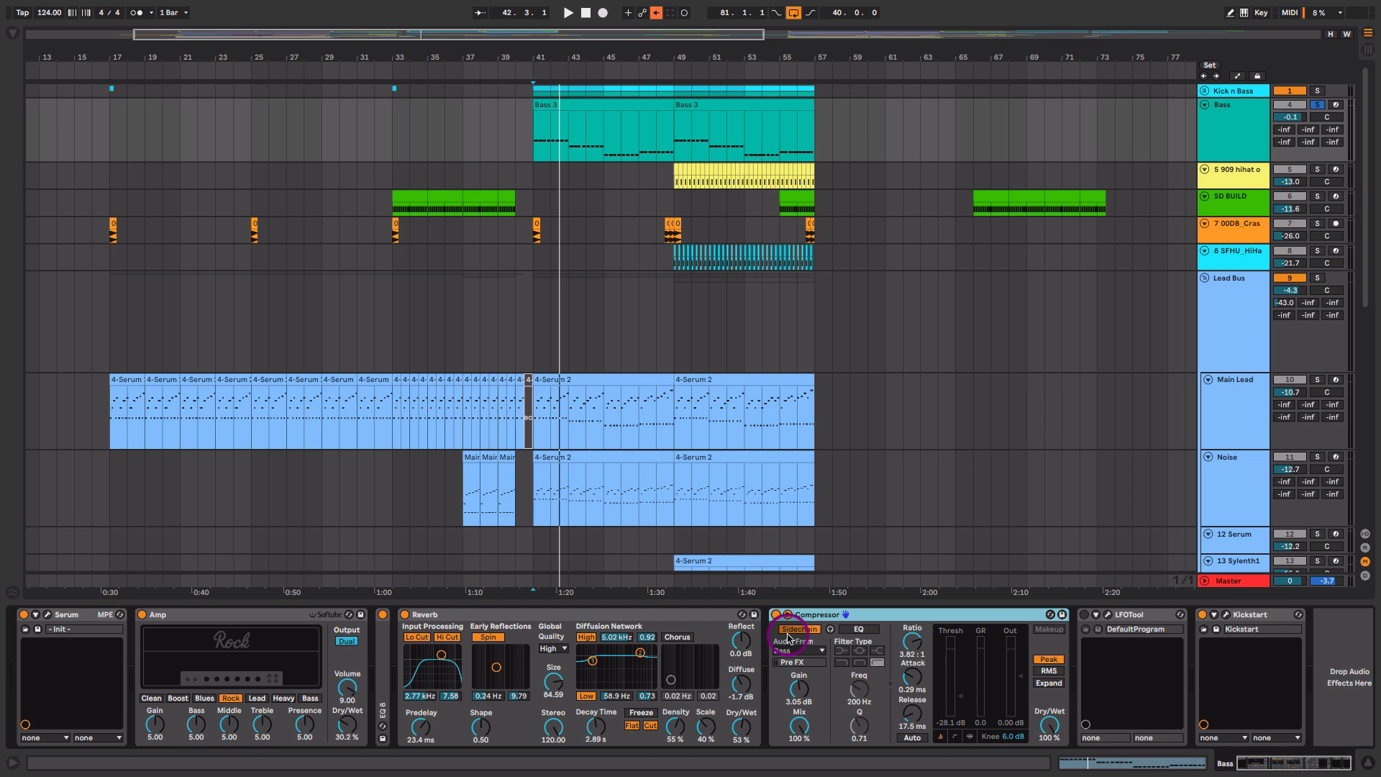
{"action": "left_click", "coordinate": [791, 656]}
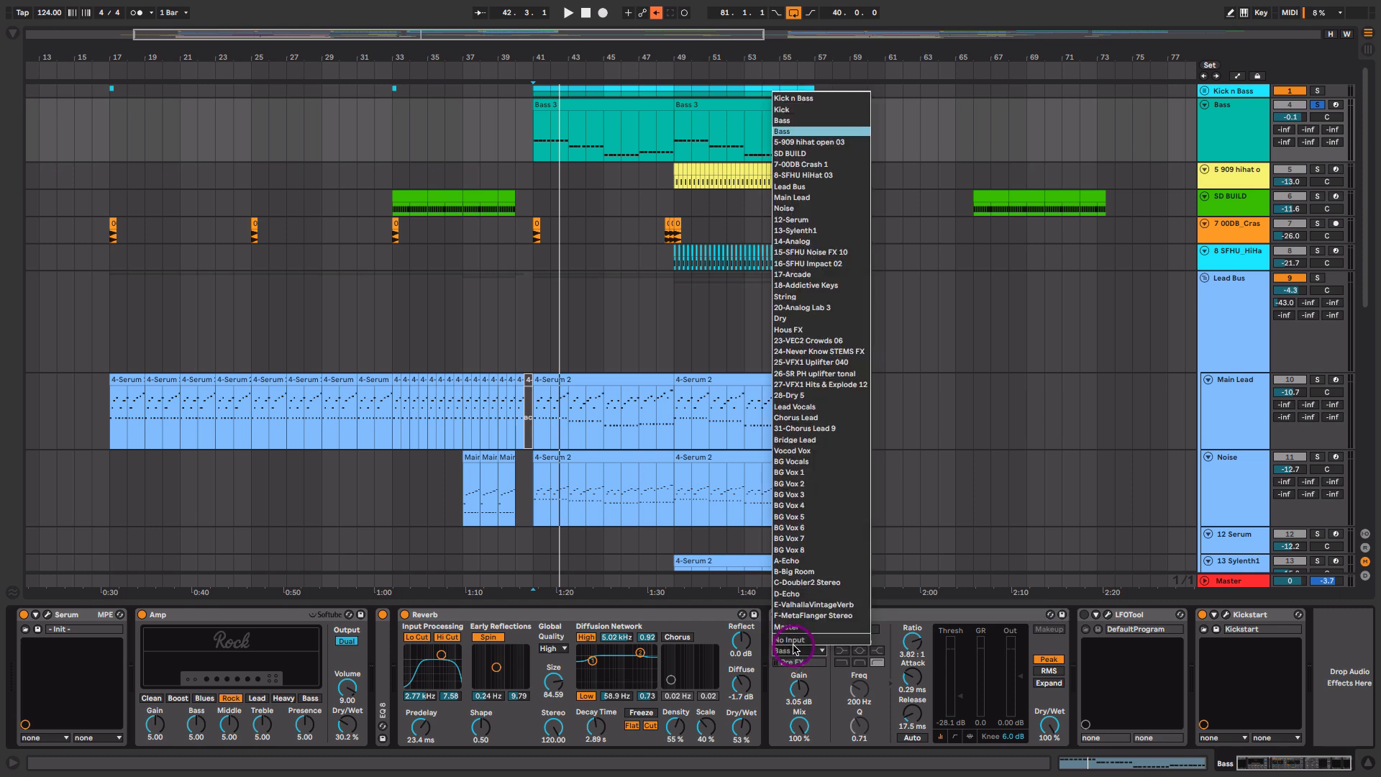
{"action": "left_click", "coordinate": [797, 131]}
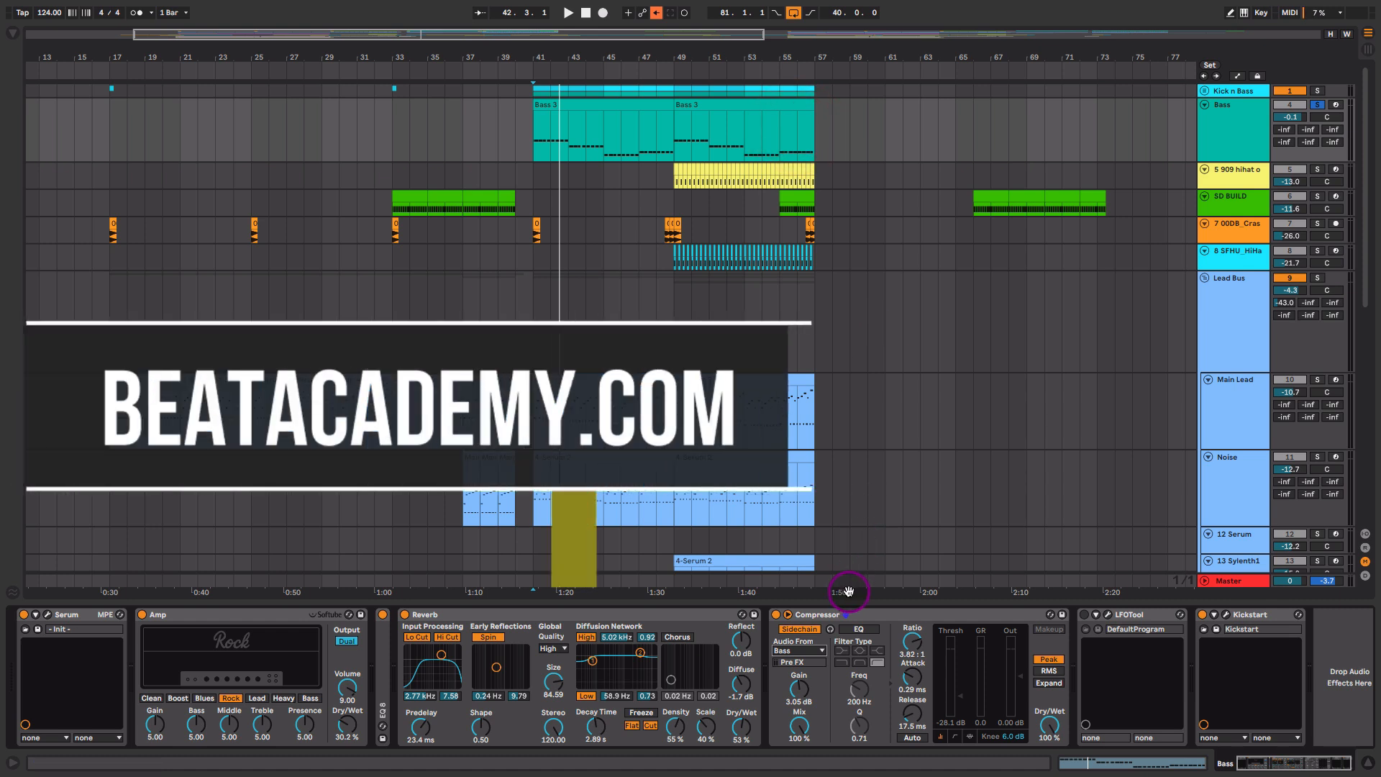
- Set the Reverb's Dry/Wet to 48% and the Compressor's threshold to -23.2 dB while the bass plays
{"action": "key", "text": "space"}
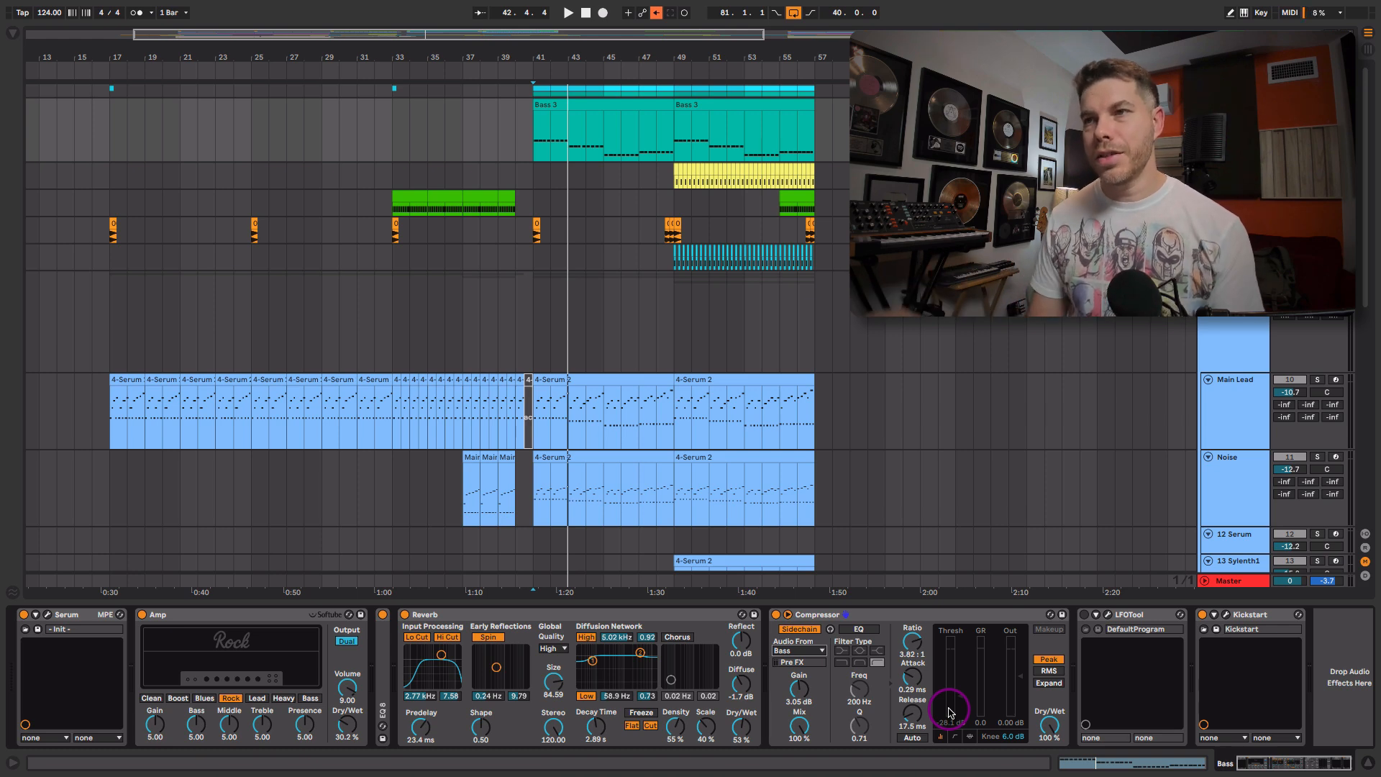
{"action": "key", "text": "space"}
{"action": "left_click_drag", "start_coordinate": [737, 725], "coordinate": [738, 734]}
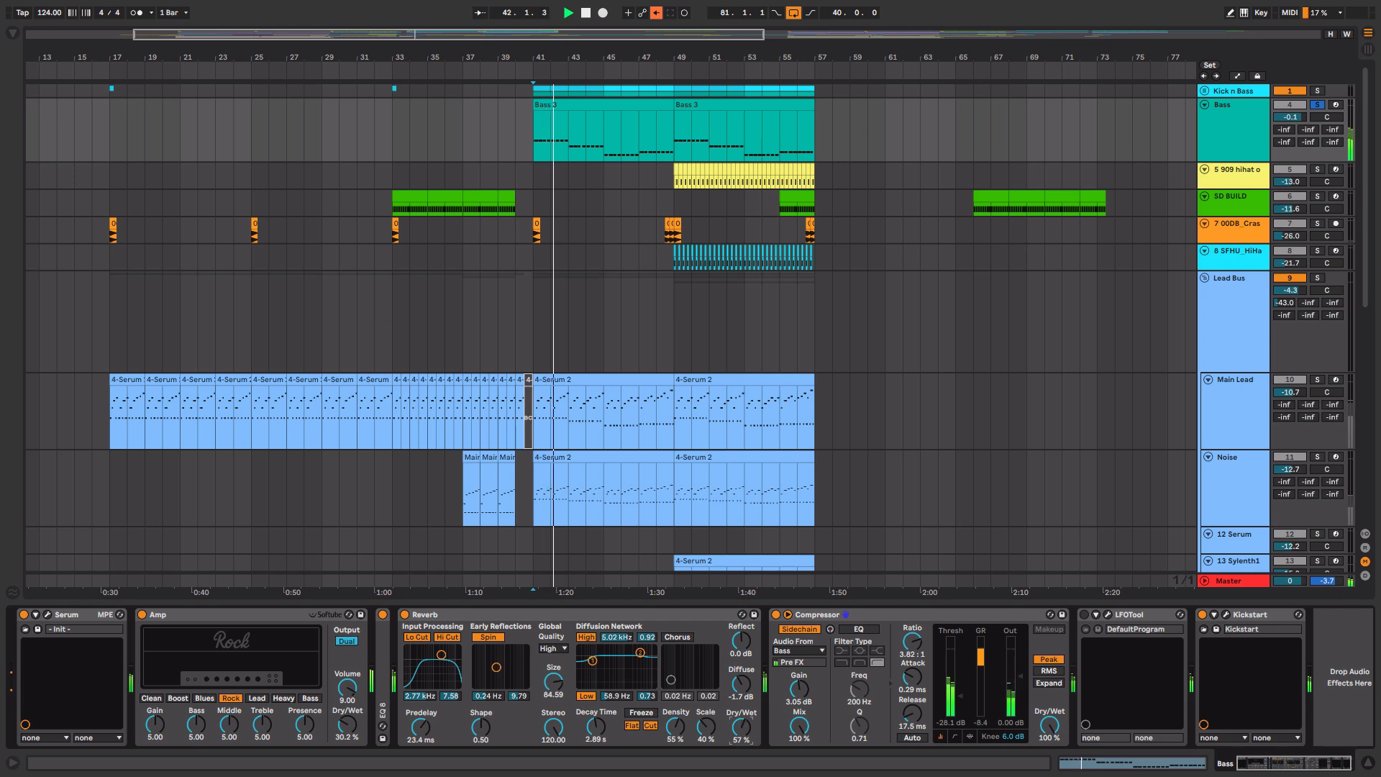
{"action": "left_click_drag", "start_coordinate": [743, 726], "coordinate": [742, 733]}
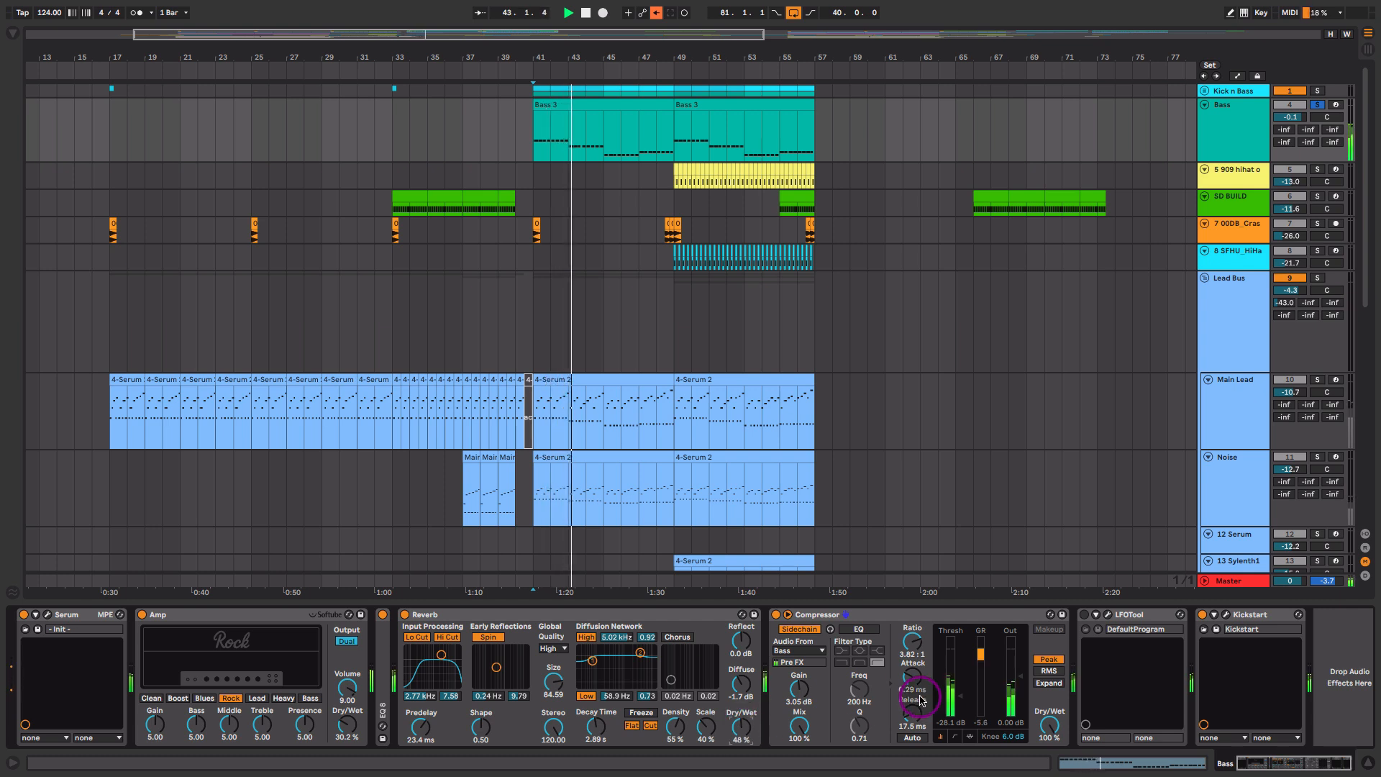
{"action": "left_click_drag", "start_coordinate": [959, 696], "coordinate": [958, 693]}
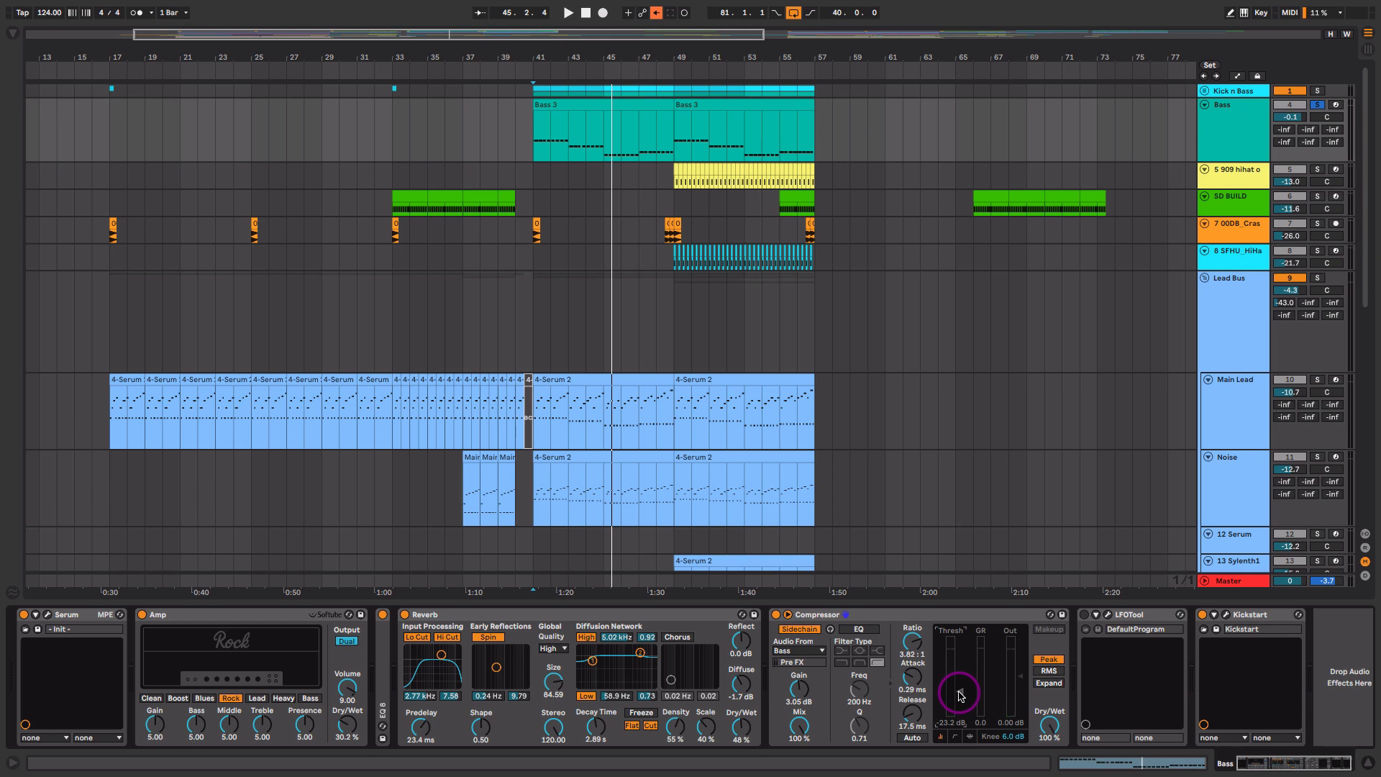
- Open Kickstart at the end of the Bass track's chain, examine its mix and curve, and close it
{"action": "left_click_drag", "start_coordinate": [1110, 666], "coordinate": [887, 668]}
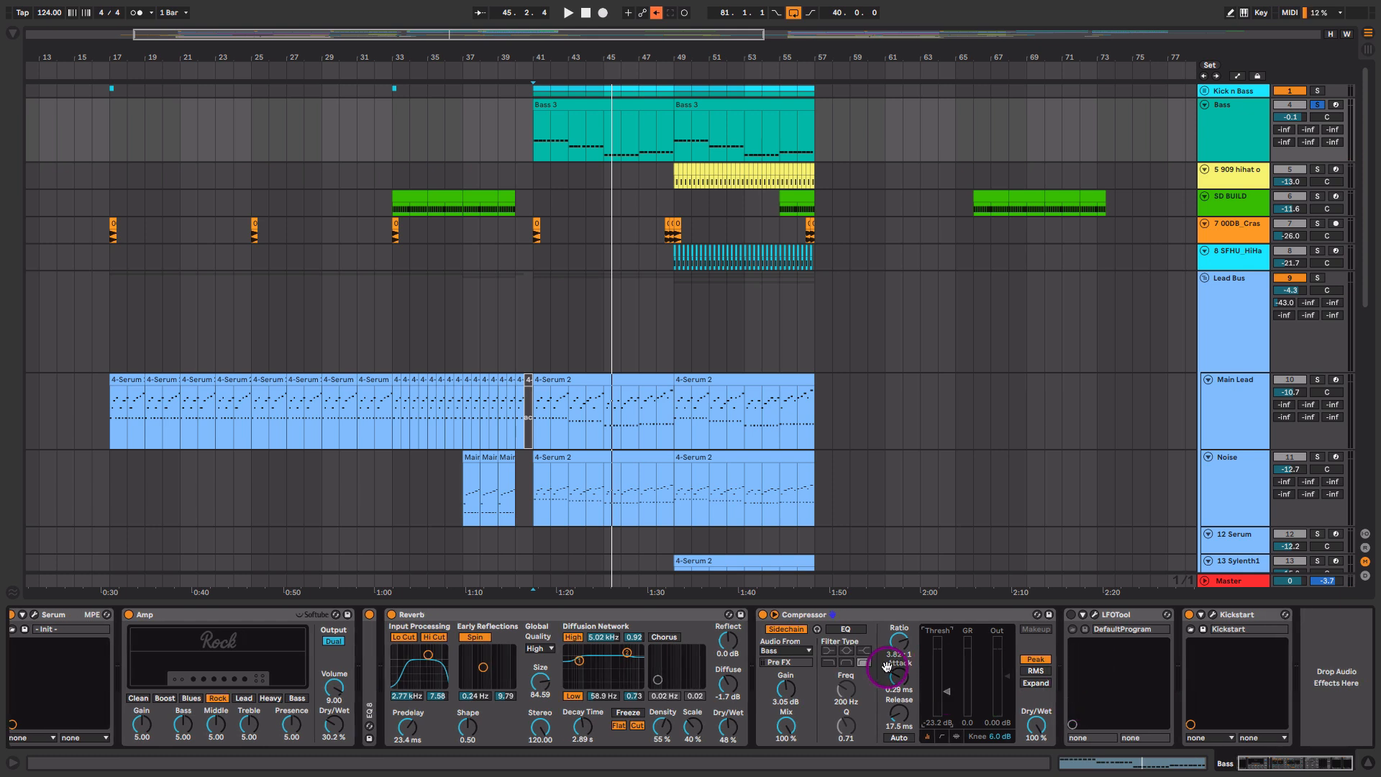
{"action": "left_click", "coordinate": [1213, 619]}
{"action": "left_click", "coordinate": [1051, 309]}
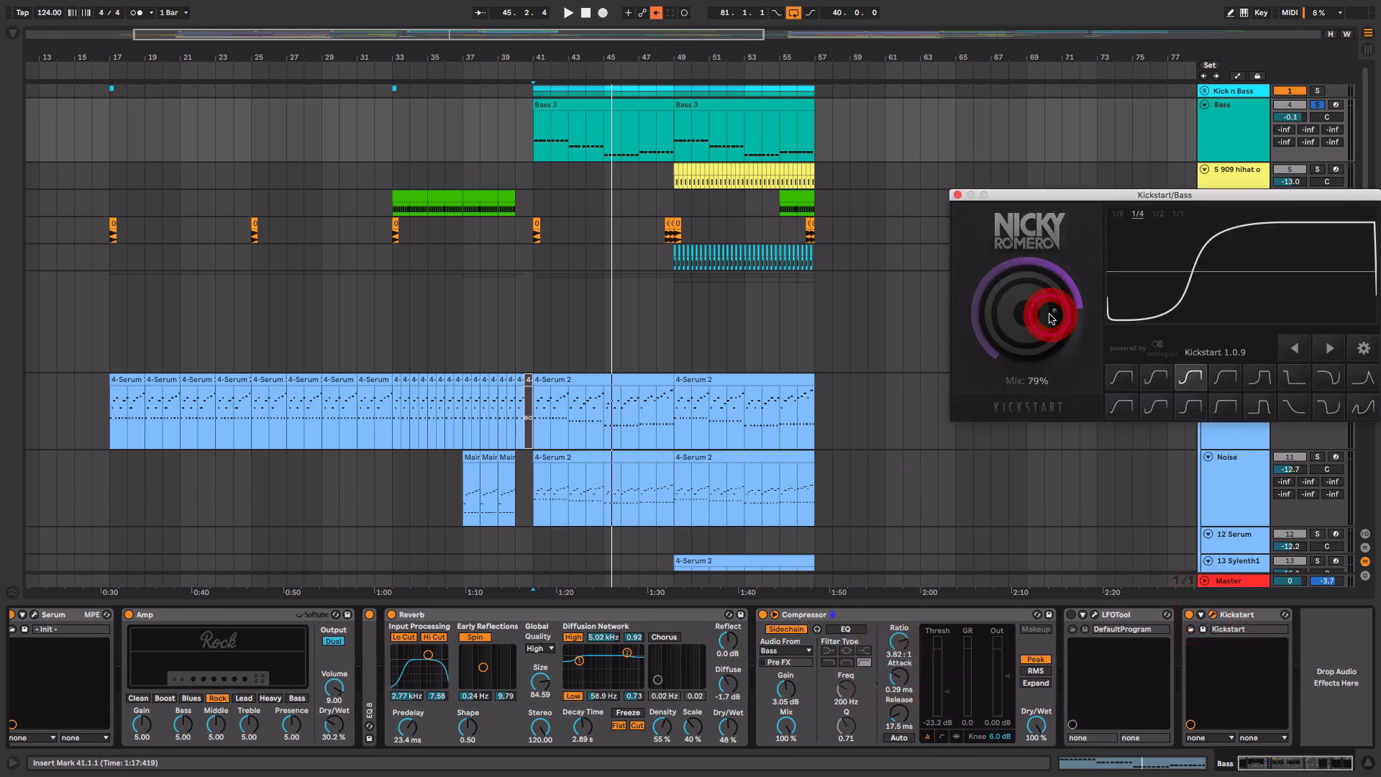
{"action": "left_click", "coordinate": [957, 195]}
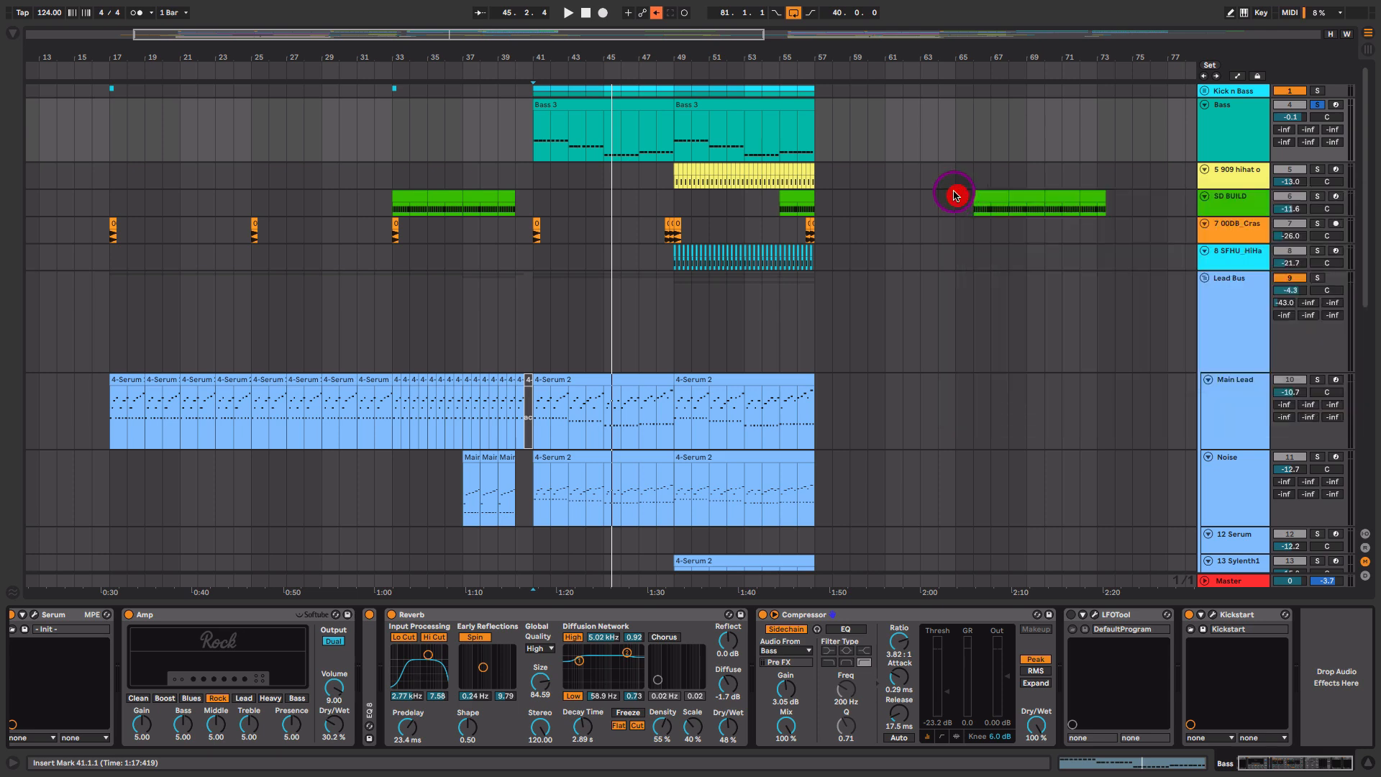
- Expand the Kick n Bass group and solo the Bass track inside it
{"action": "left_click", "coordinate": [1205, 93]}
{"action": "left_click", "coordinate": [1235, 198]}
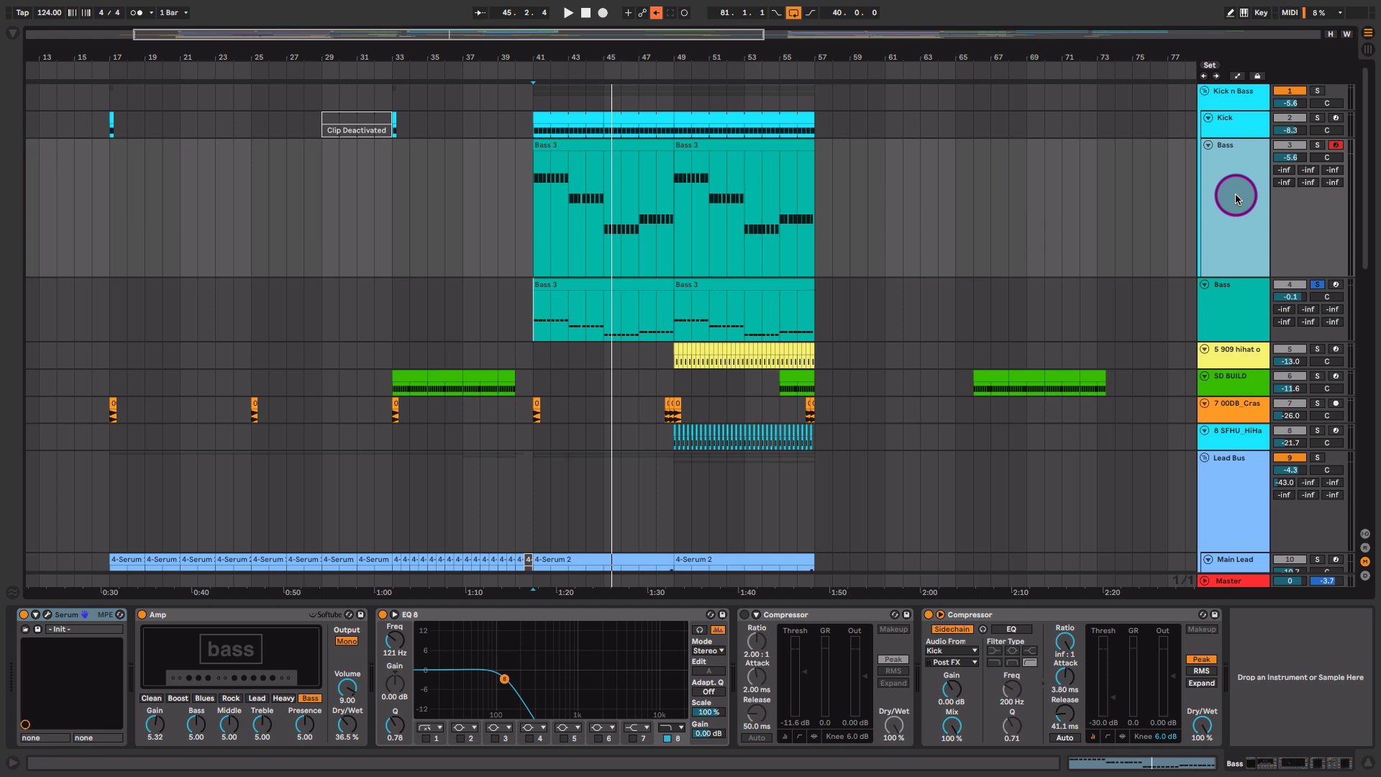
{"action": "left_click", "coordinate": [1317, 144]}
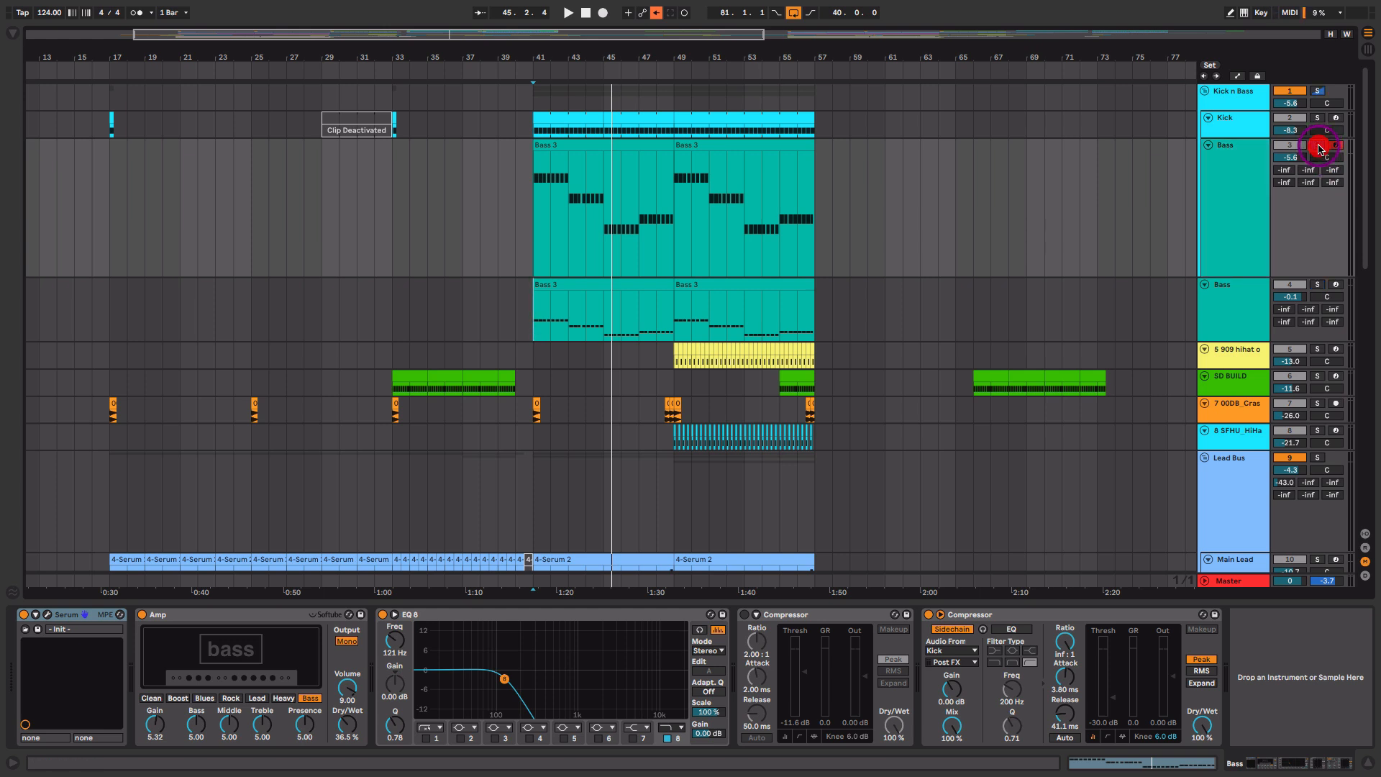
{"action": "left_click", "coordinate": [1255, 176]}
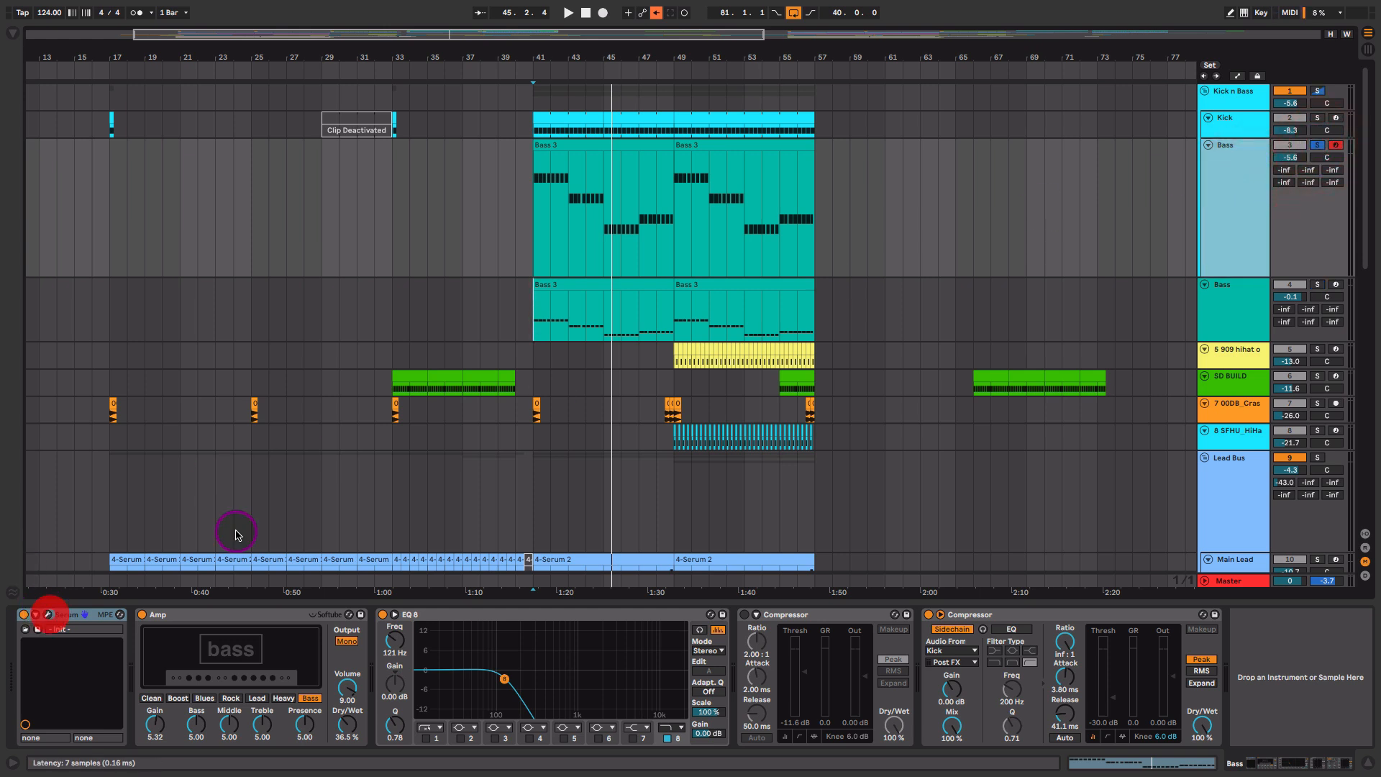
- Open the grouped Bass track's Serum, listen to it while examining the filter cutoff, and close it
{"action": "left_click", "coordinate": [49, 614]}
{"action": "key", "text": "space"}
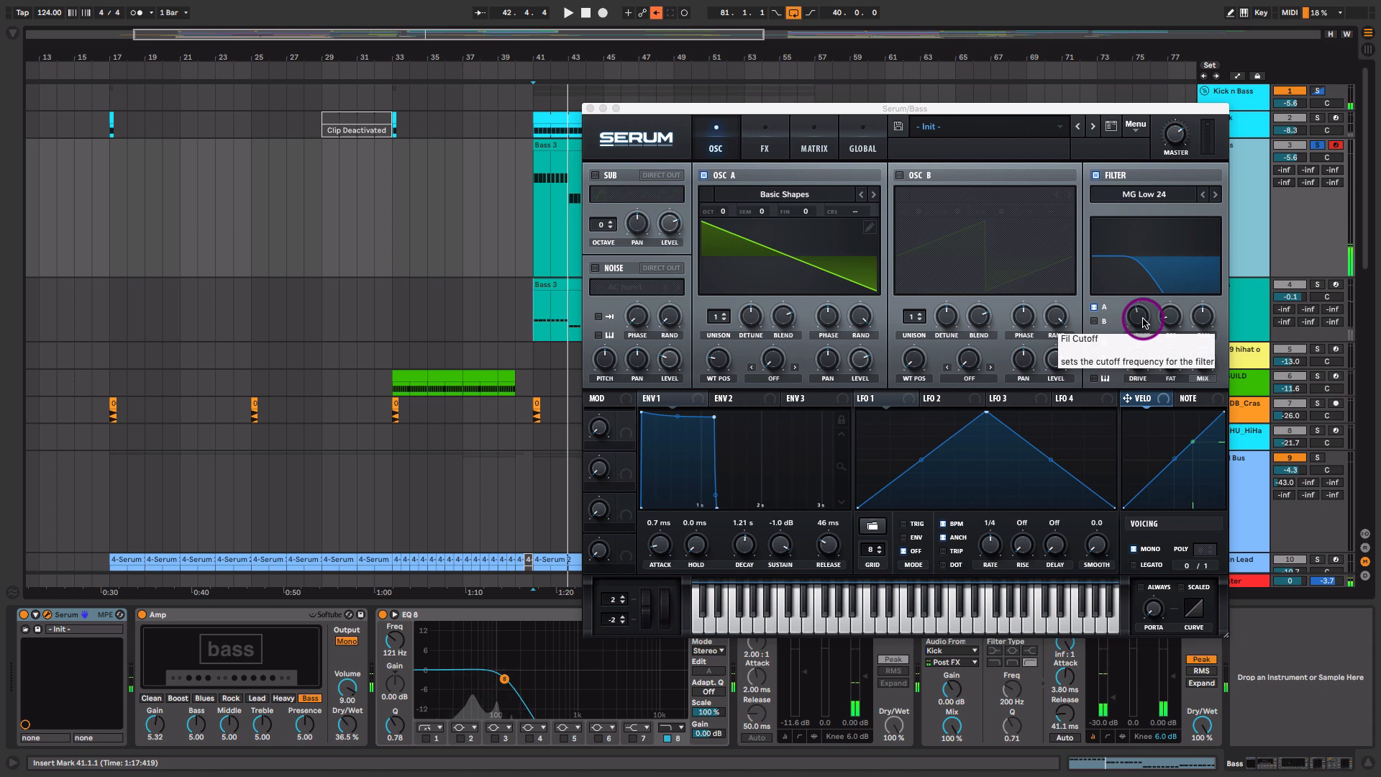
{"action": "left_click", "coordinate": [1135, 318]}
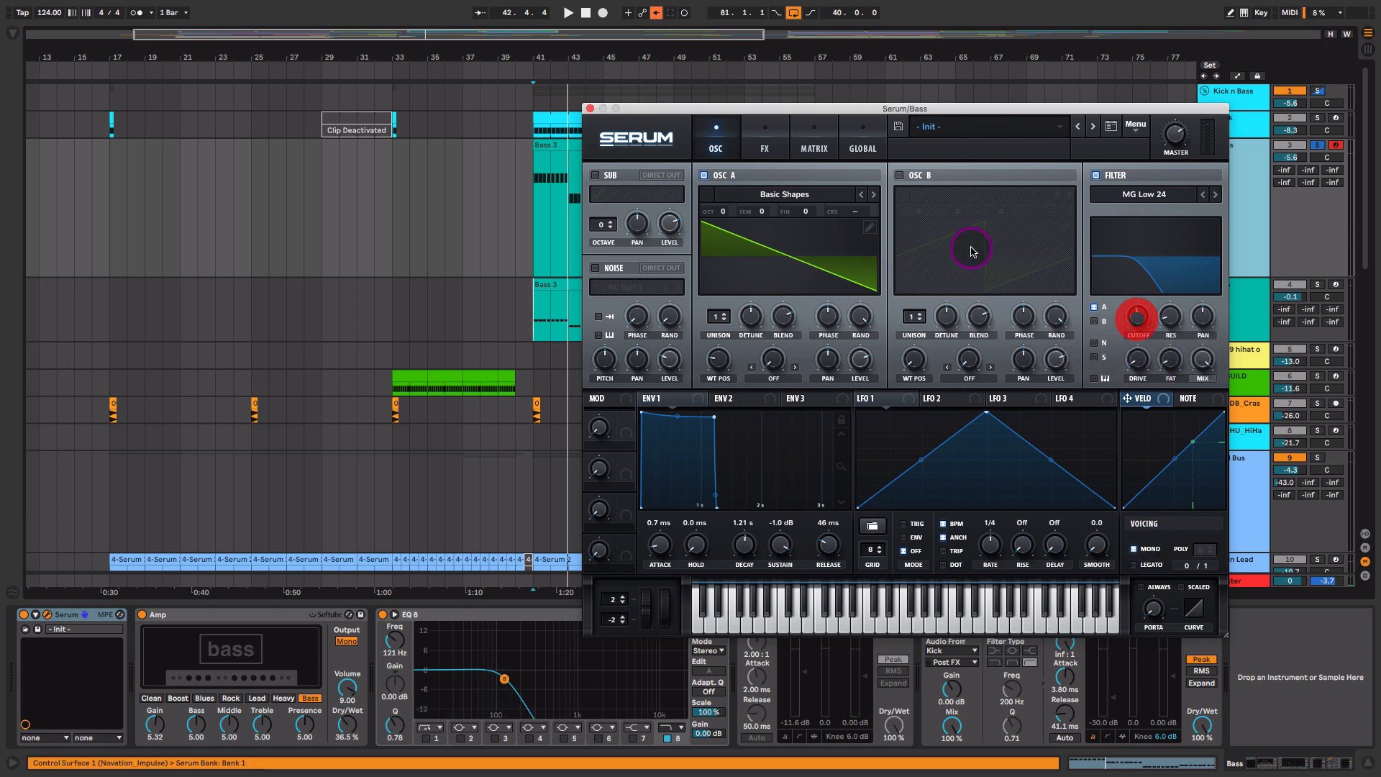
{"action": "left_click", "coordinate": [591, 109]}
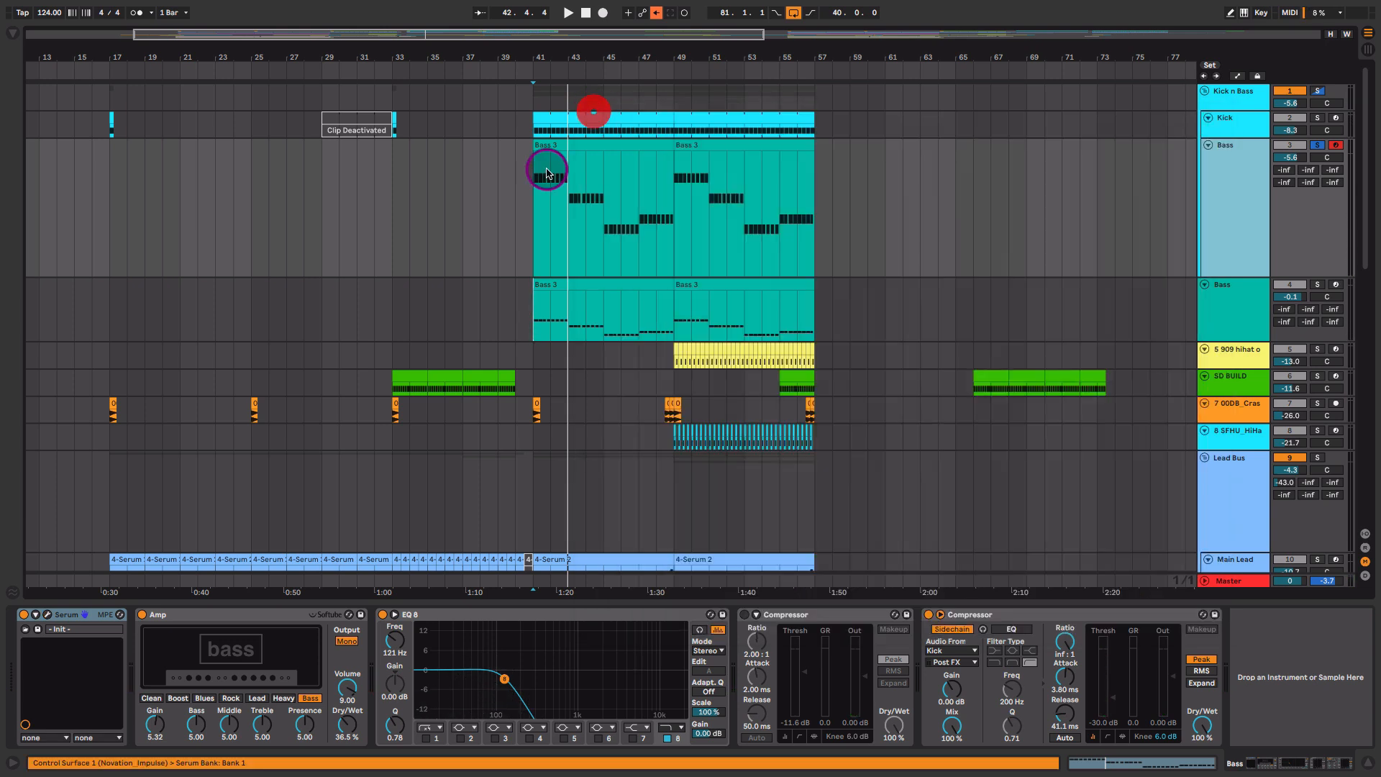
- Inspect the grouped Bass track's Amp and Compressors, and compare its EQ 8 bypassed and enabled during playback
{"action": "left_click", "coordinate": [284, 614]}
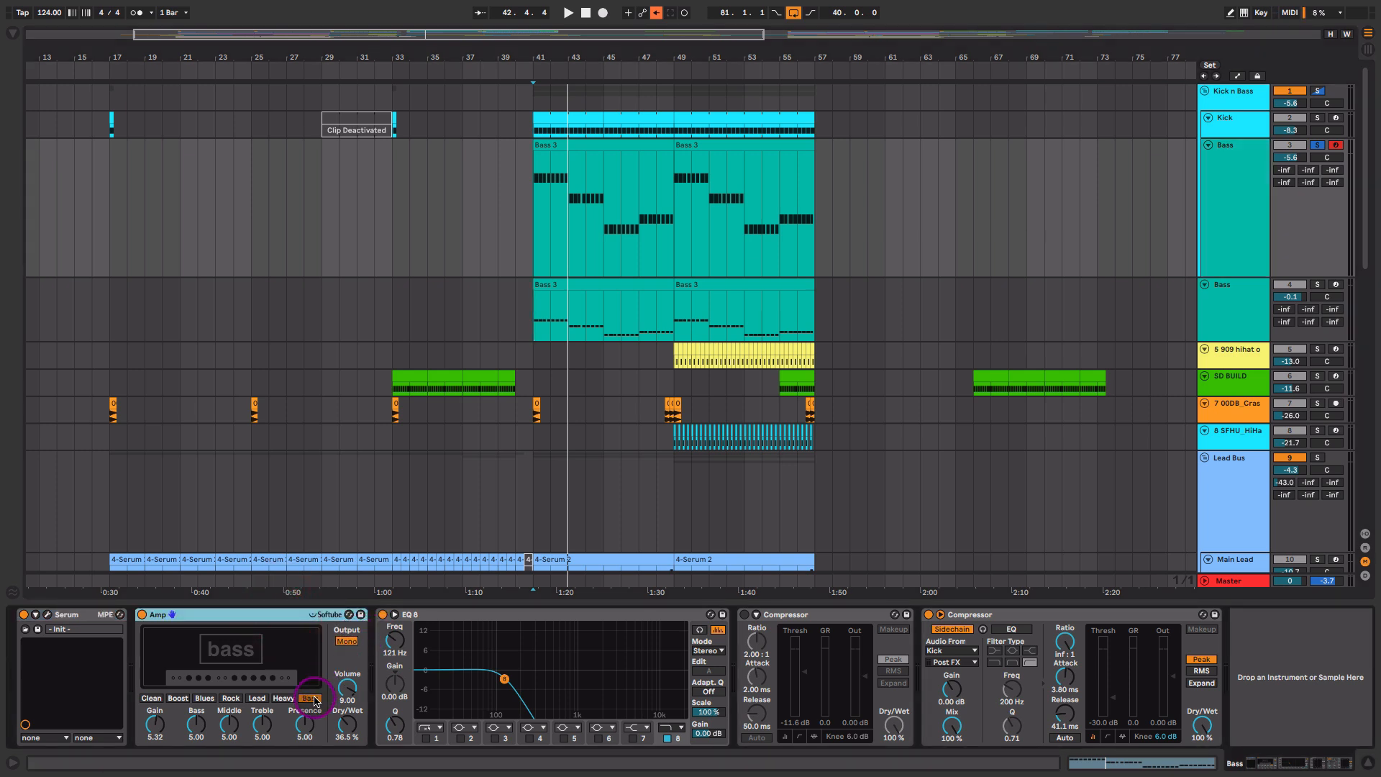
{"action": "left_click", "coordinate": [505, 680]}
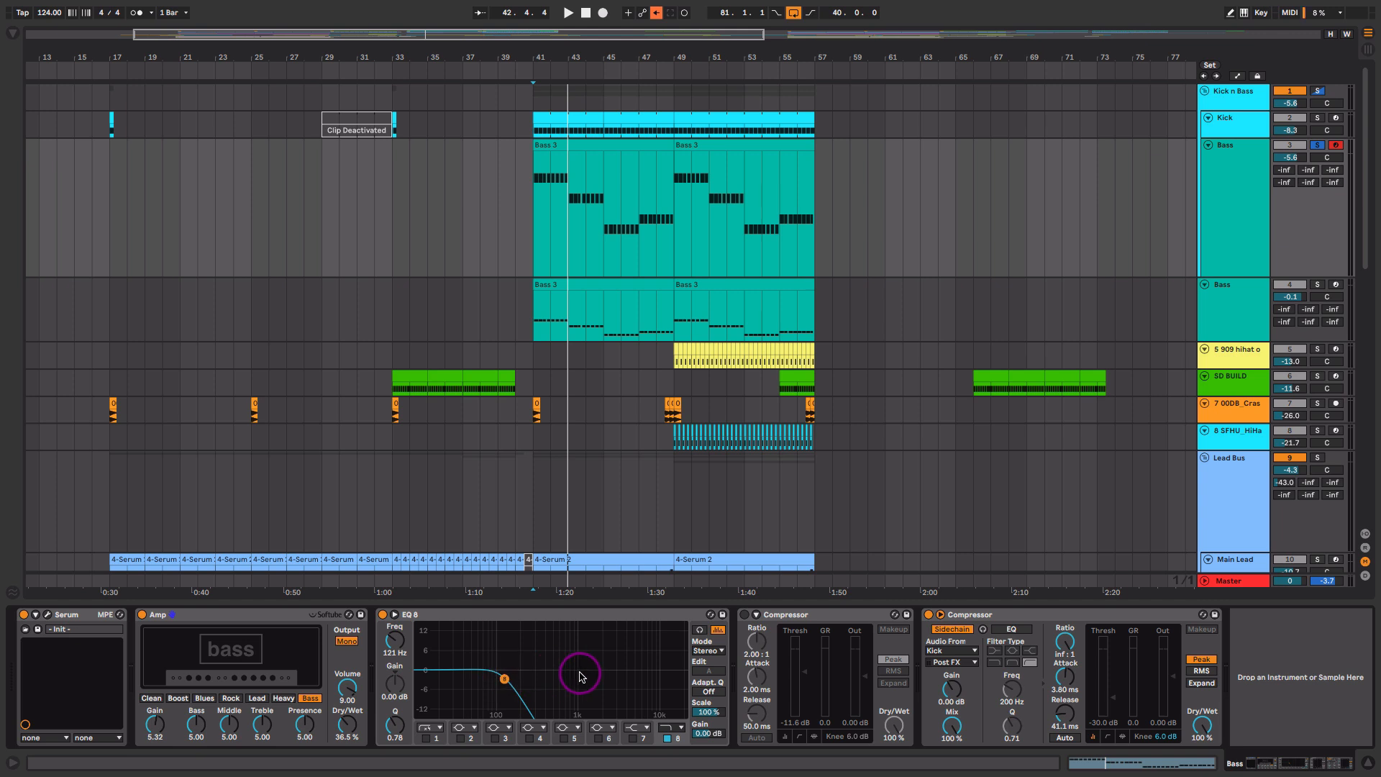
{"action": "left_click", "coordinate": [384, 616]}
{"action": "key", "text": "space"}
{"action": "left_click", "coordinate": [382, 615]}
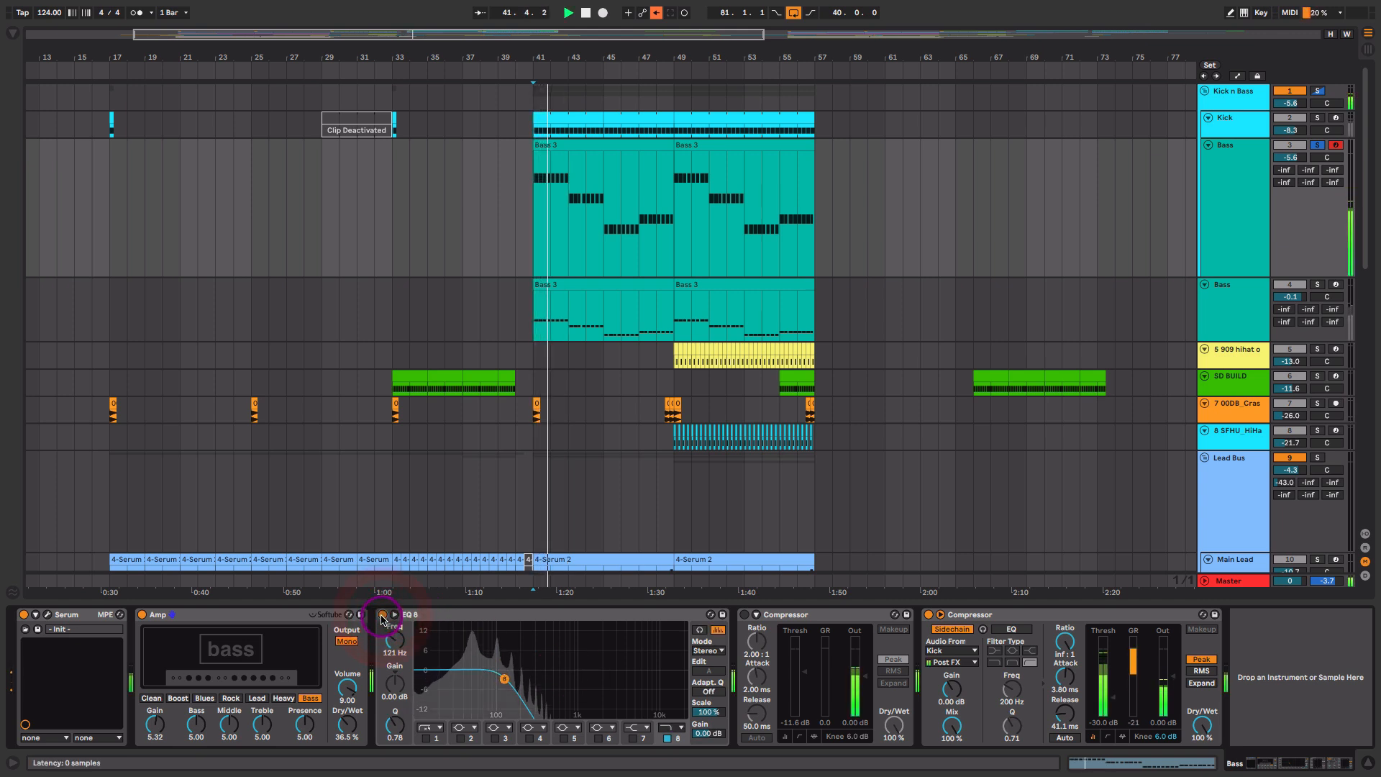
{"action": "key", "text": "space"}
{"action": "left_click", "coordinate": [1098, 614]}
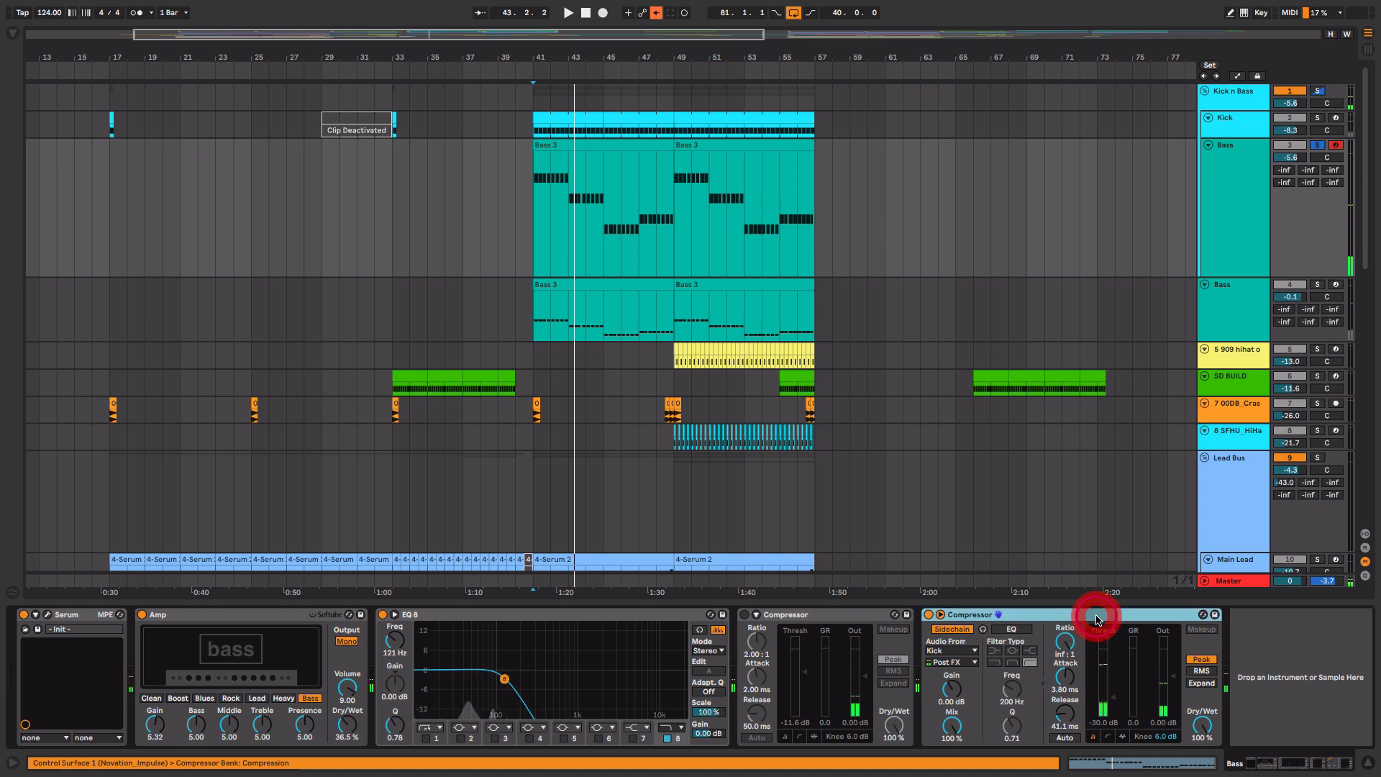
{"action": "left_click", "coordinate": [830, 620]}
- Solo the Kick track alongside the grouped Bass and play them together from bar 41
{"action": "left_click", "coordinate": [1319, 120]}
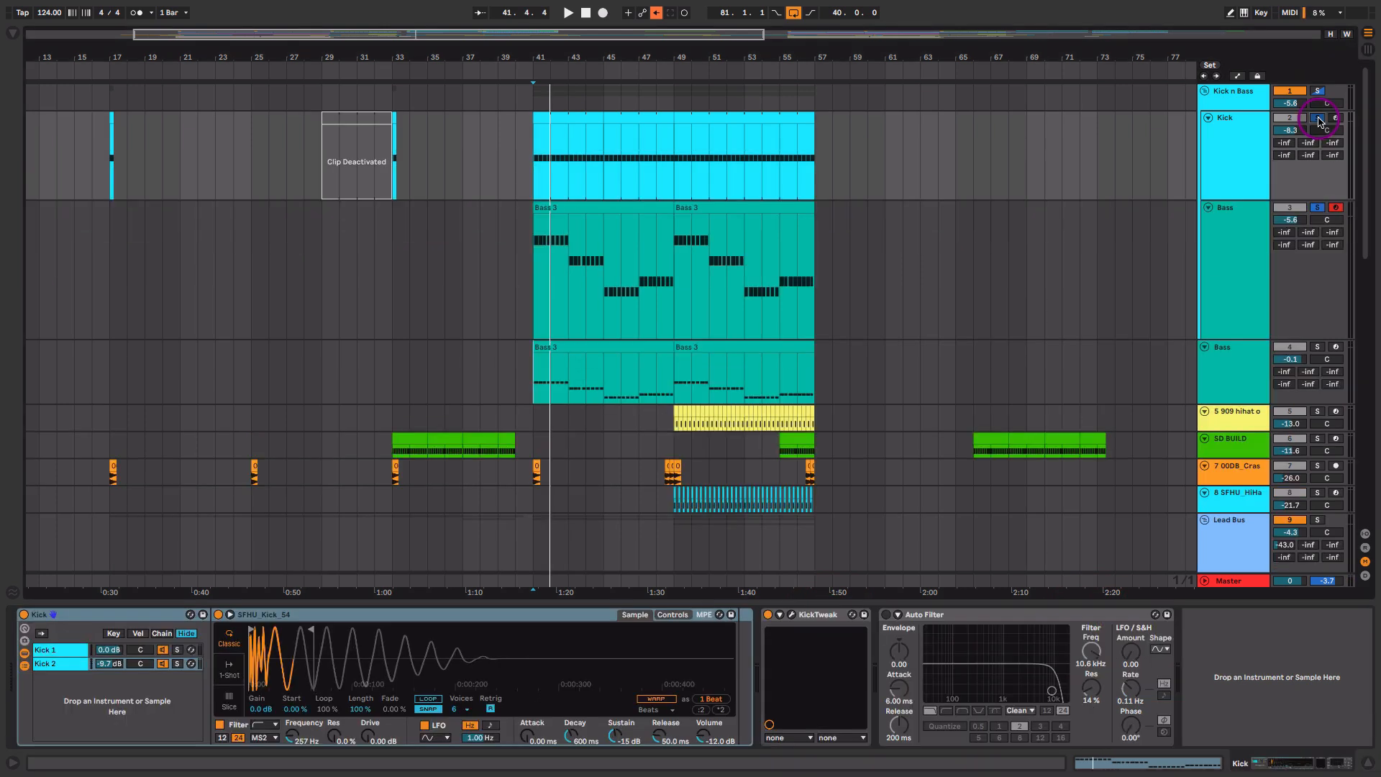
{"action": "key", "text": "space"}
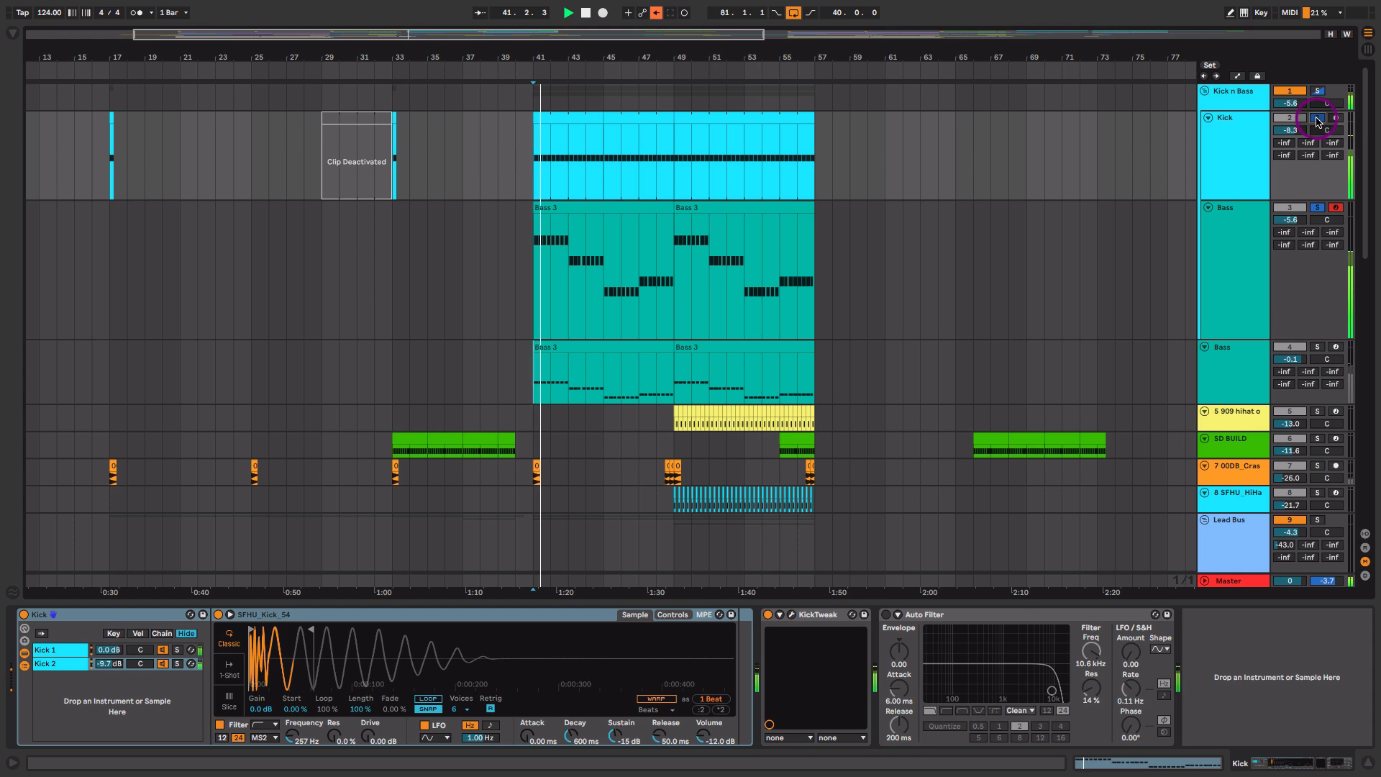
{"action": "left_click", "coordinate": [1059, 199]}
{"action": "left_click", "coordinate": [1223, 159]}
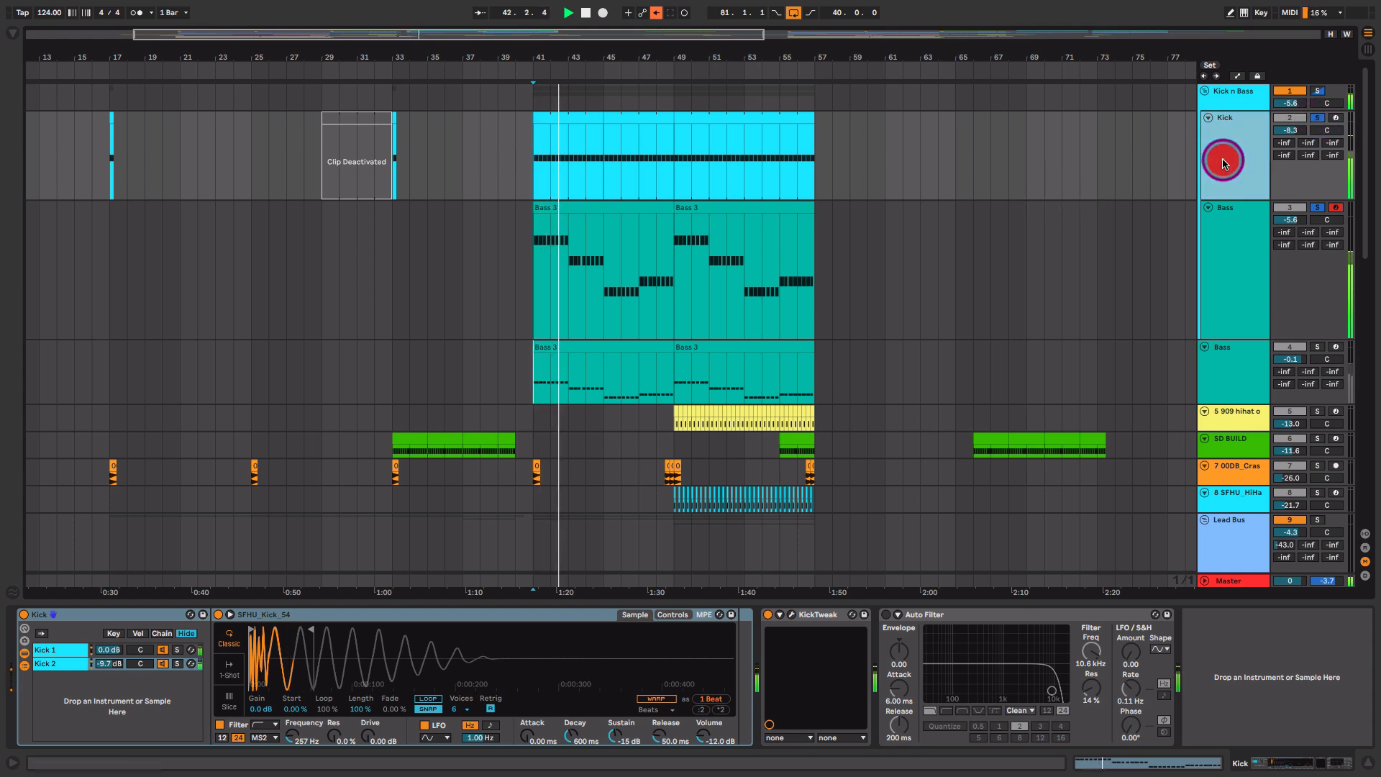
- Compare the Kick n Bass group's Multiband Dynamics bypassed and enabled during playback
{"action": "left_click", "coordinate": [987, 434]}
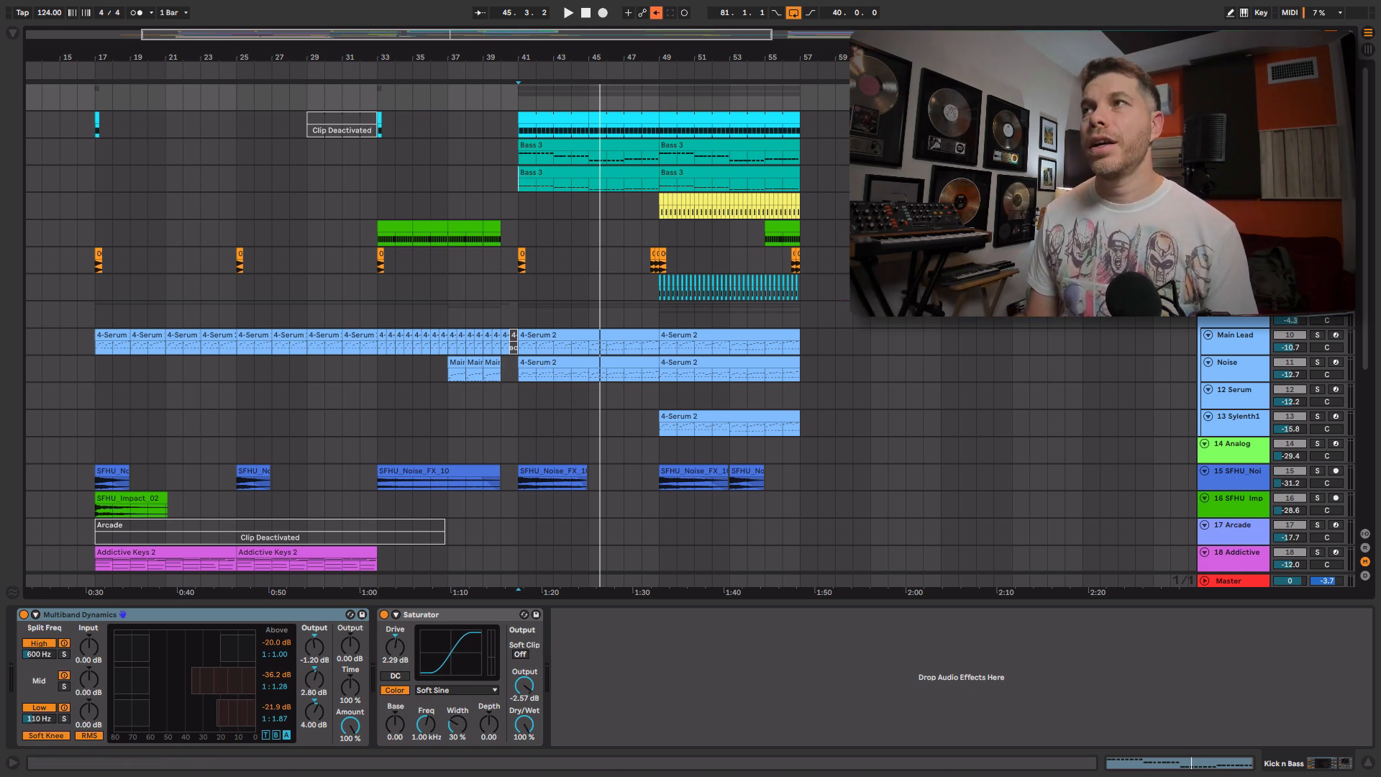
{"action": "scroll", "coordinate": [686, 341], "scroll_direction": "up", "scroll_amount": 1}
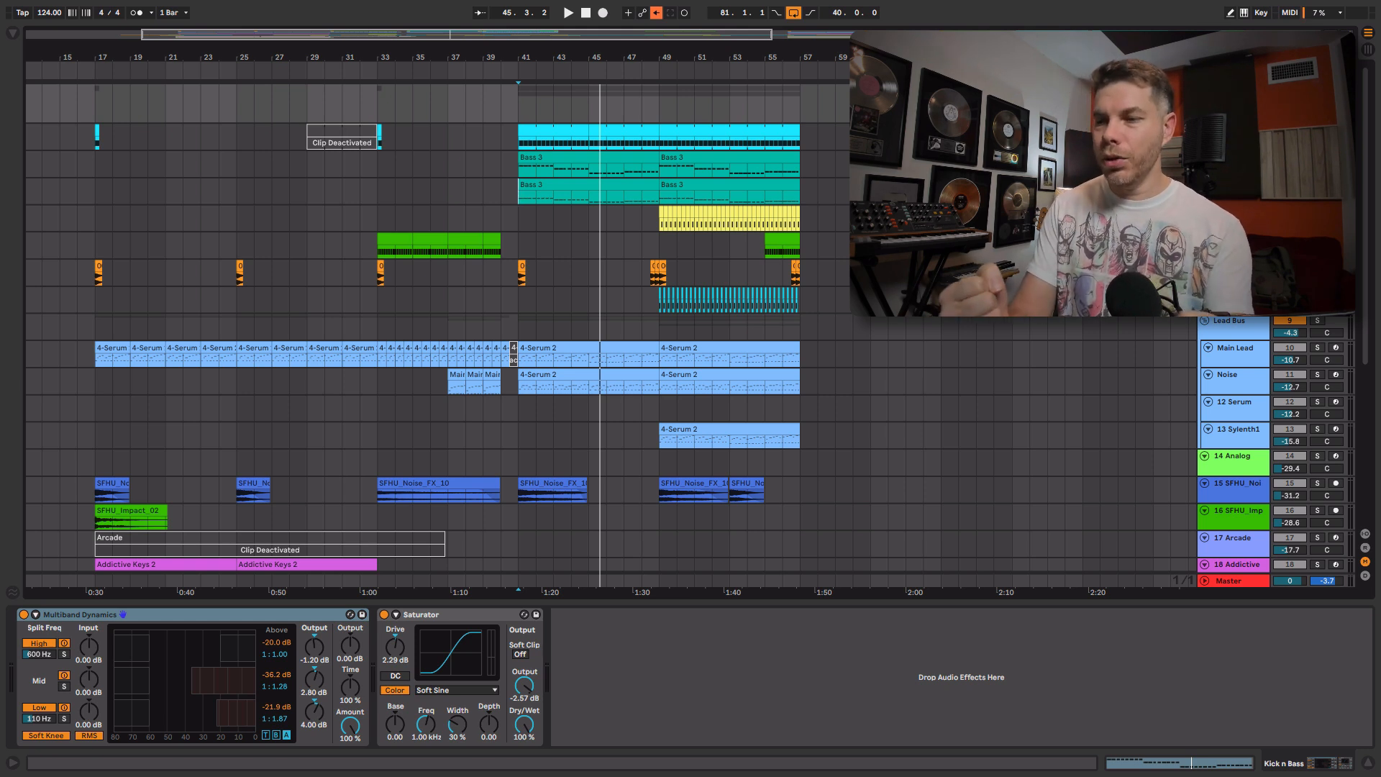
{"action": "left_click", "coordinate": [23, 615]}
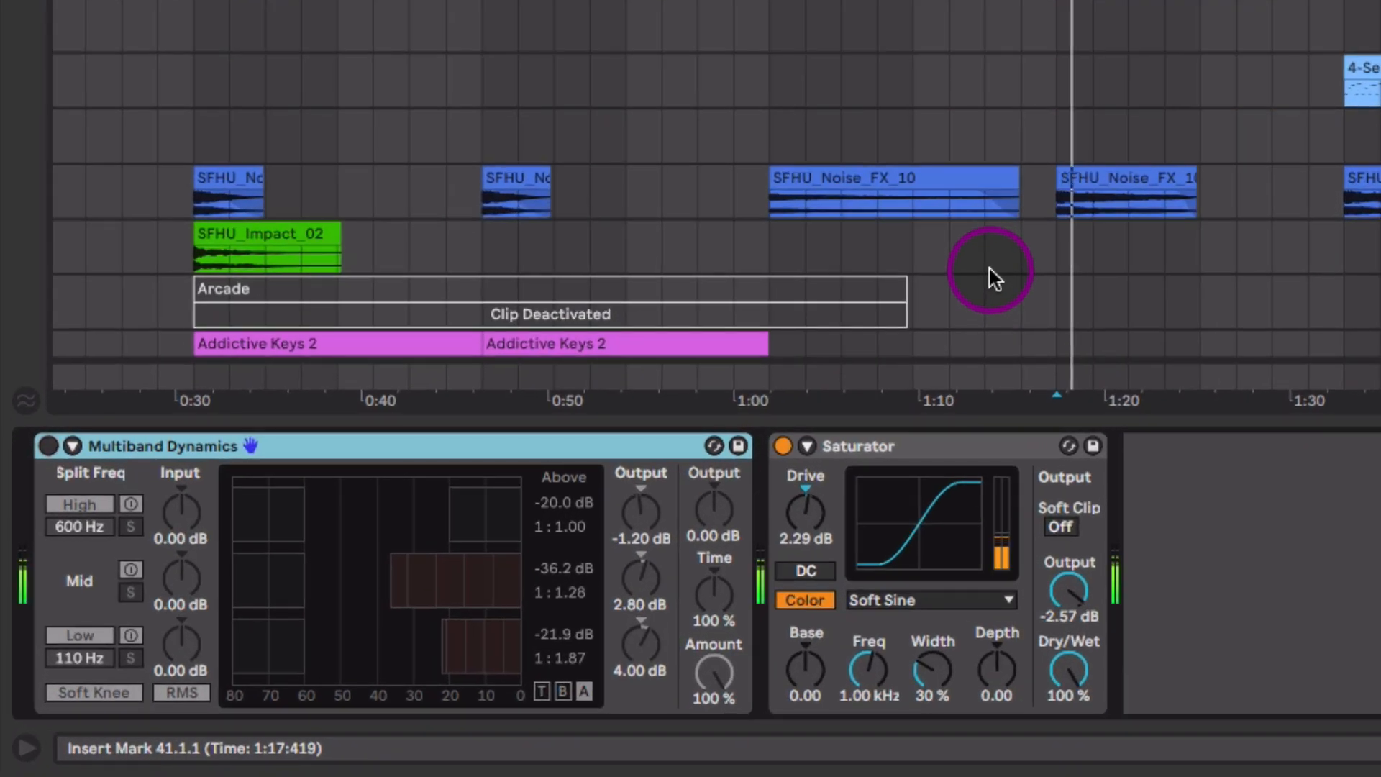
{"action": "left_click", "coordinate": [48, 445]}
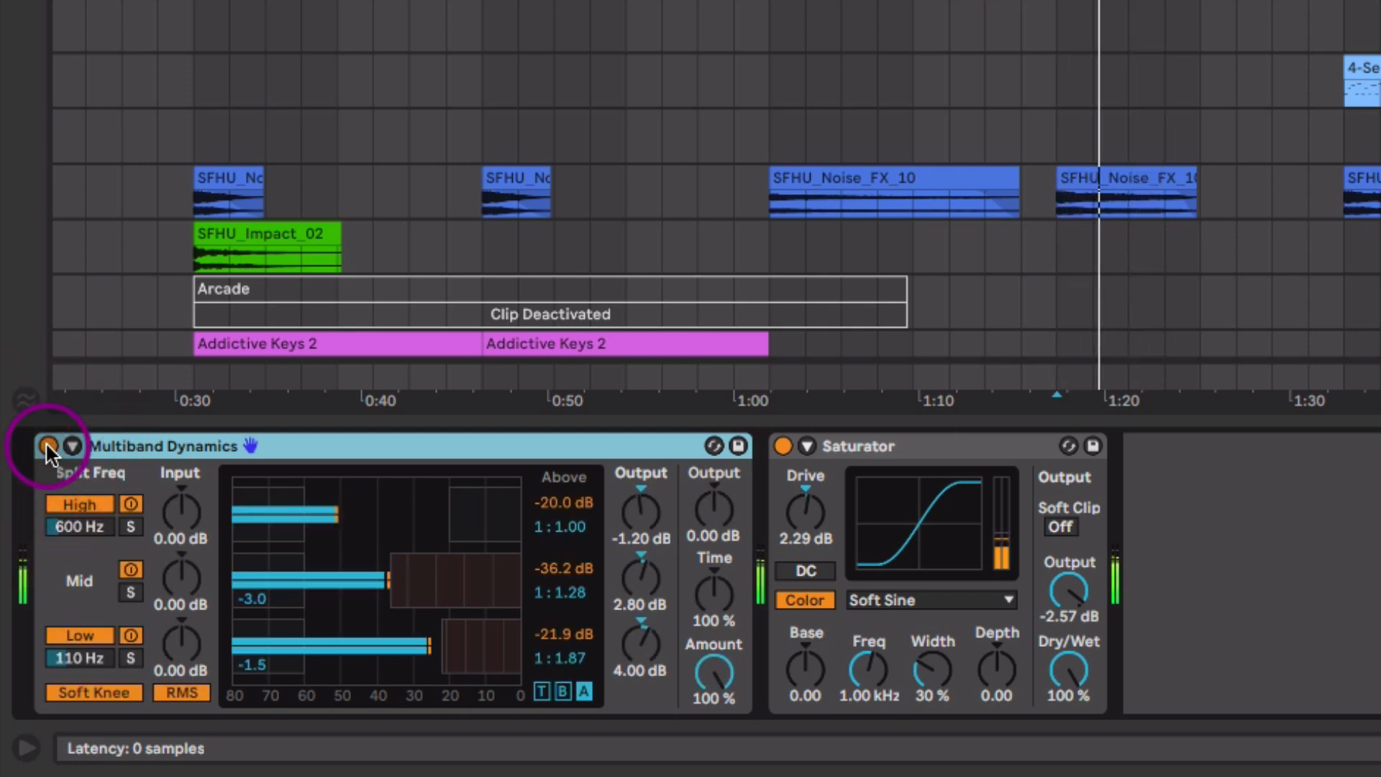
{"action": "key", "text": "space"}
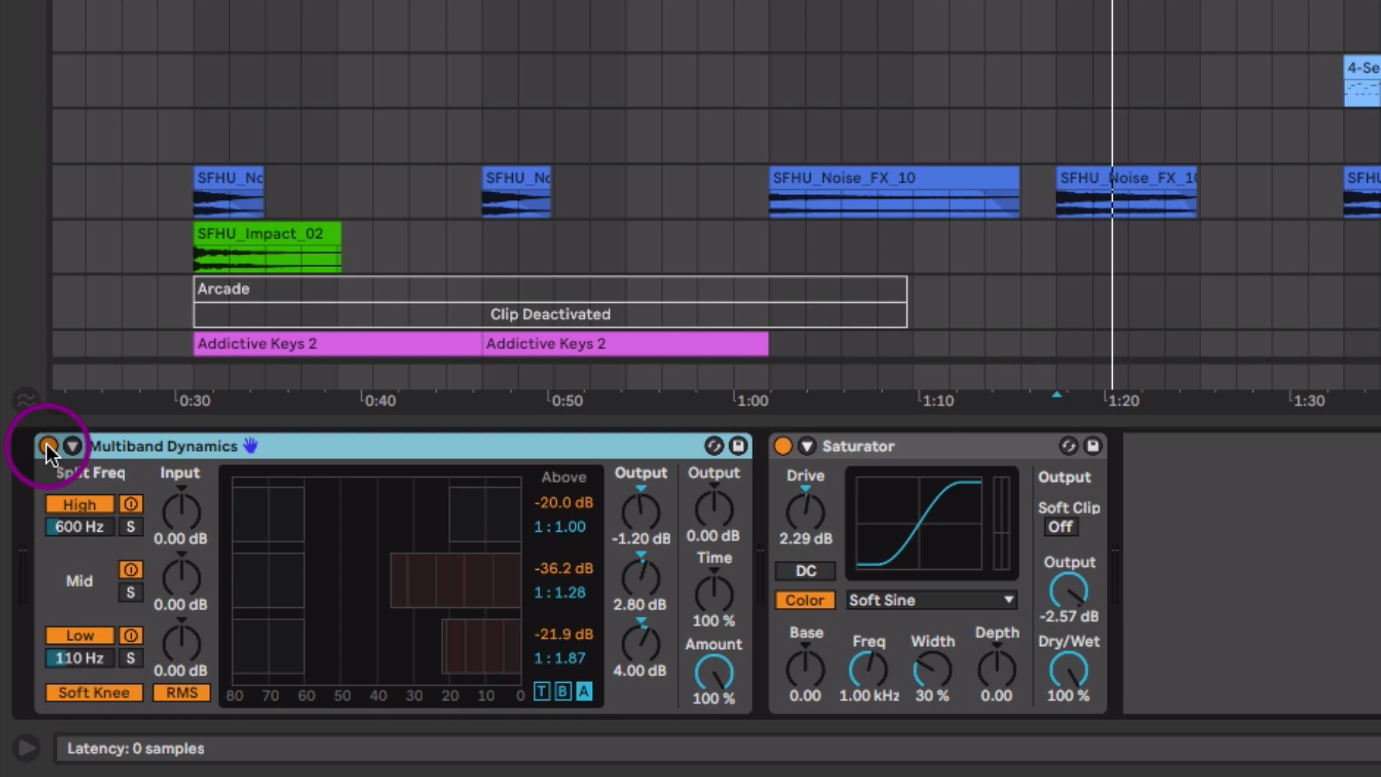
{"action": "left_click", "coordinate": [47, 445]}
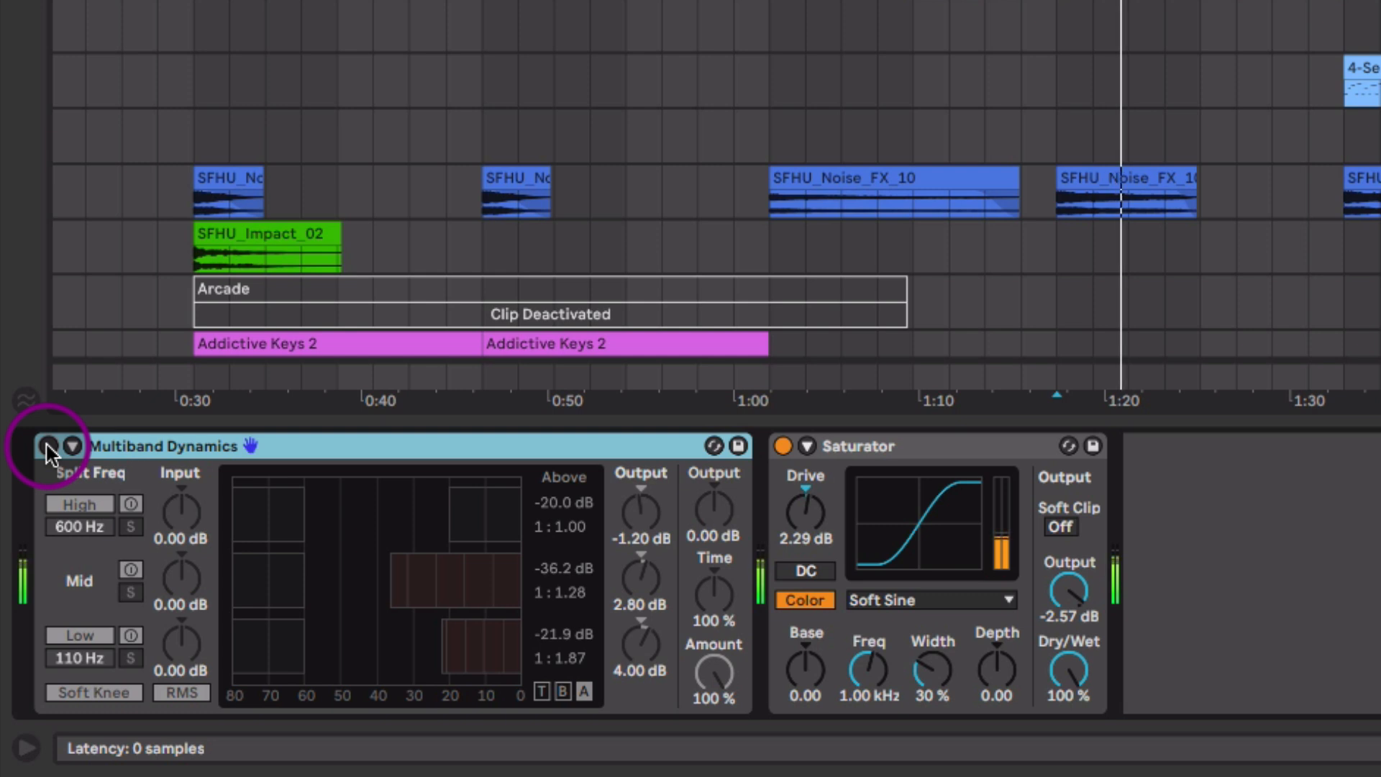
{"action": "left_click", "coordinate": [48, 445]}
{"action": "key", "text": "space"}
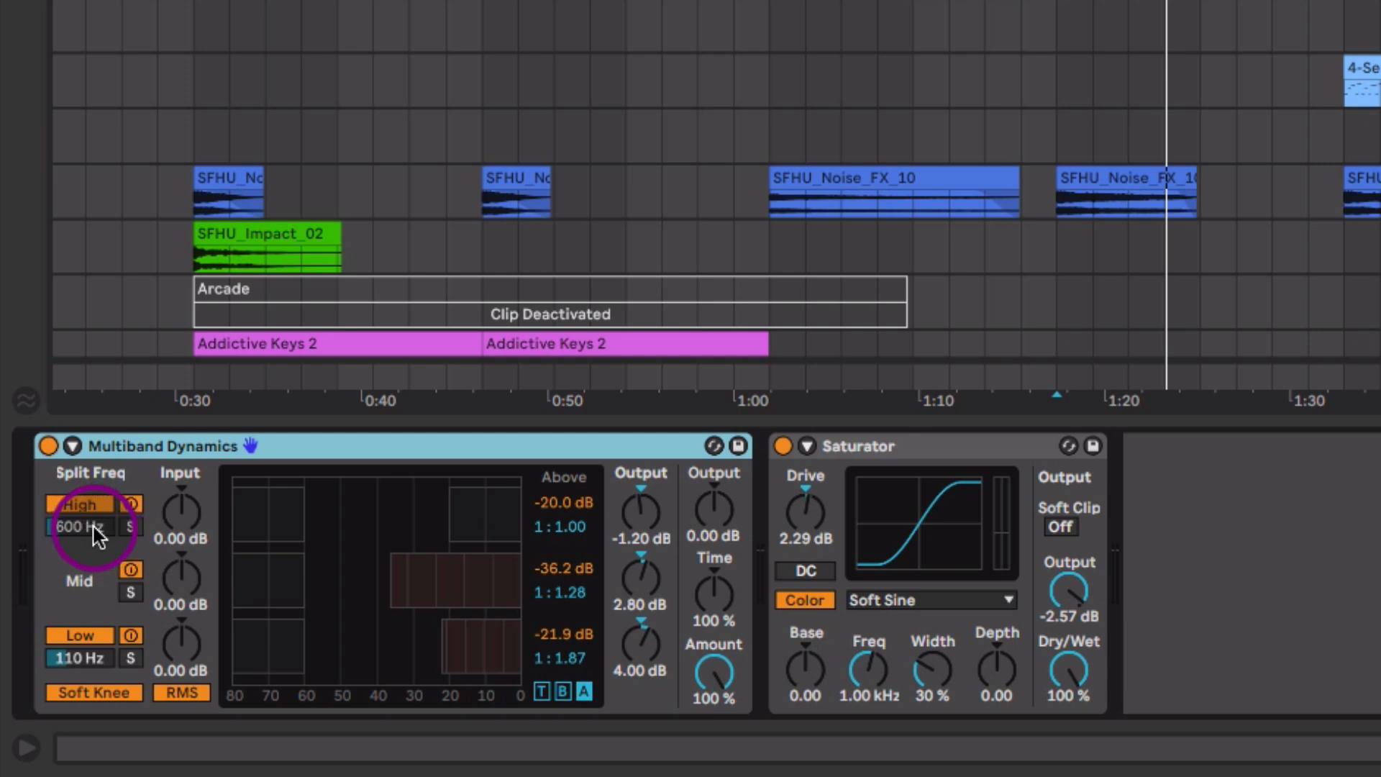
- Review the Multiband Dynamics split frequencies and set the low band's Above threshold to -22.5 dB with a 1:1.94 ratio
{"action": "left_click", "coordinate": [98, 536]}
{"action": "left_click", "coordinate": [90, 664]}
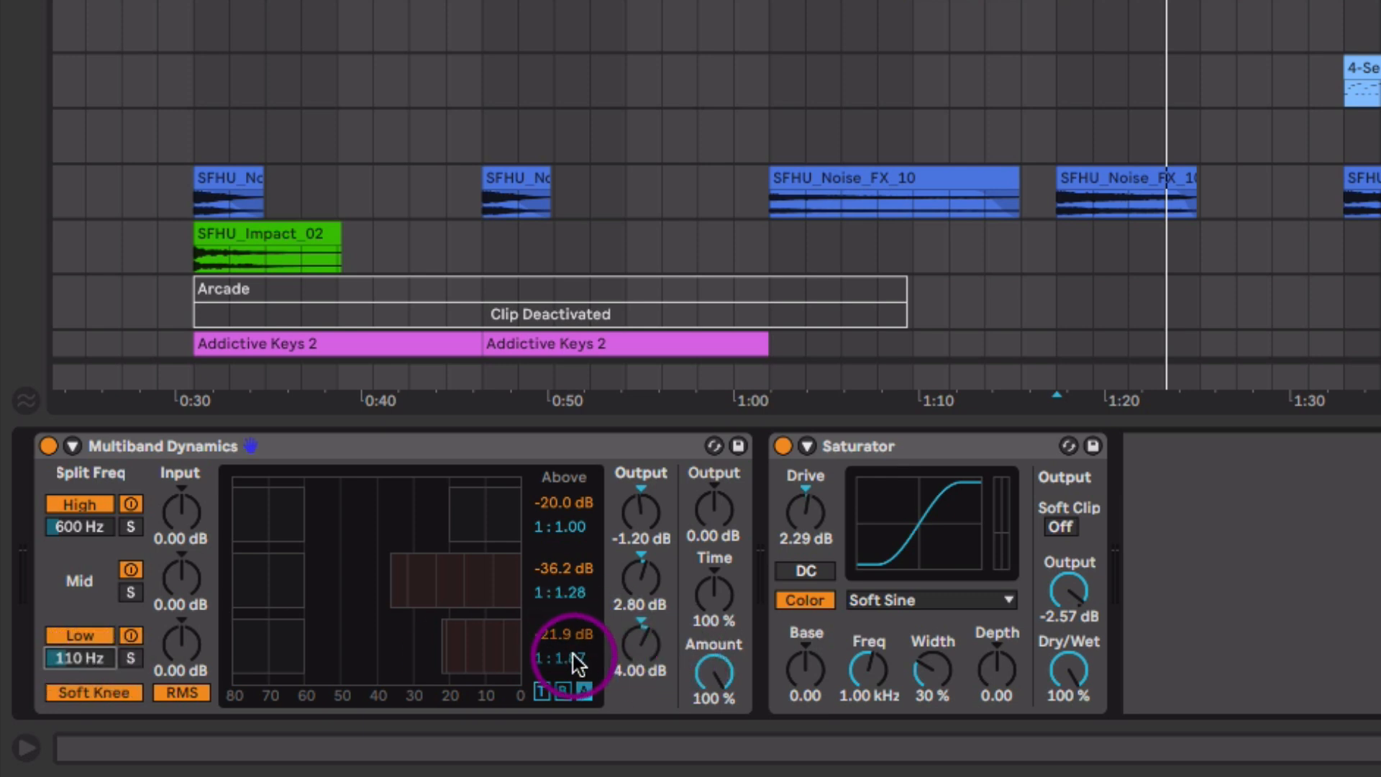
{"action": "left_click_drag", "start_coordinate": [576, 667], "coordinate": [574, 650]}
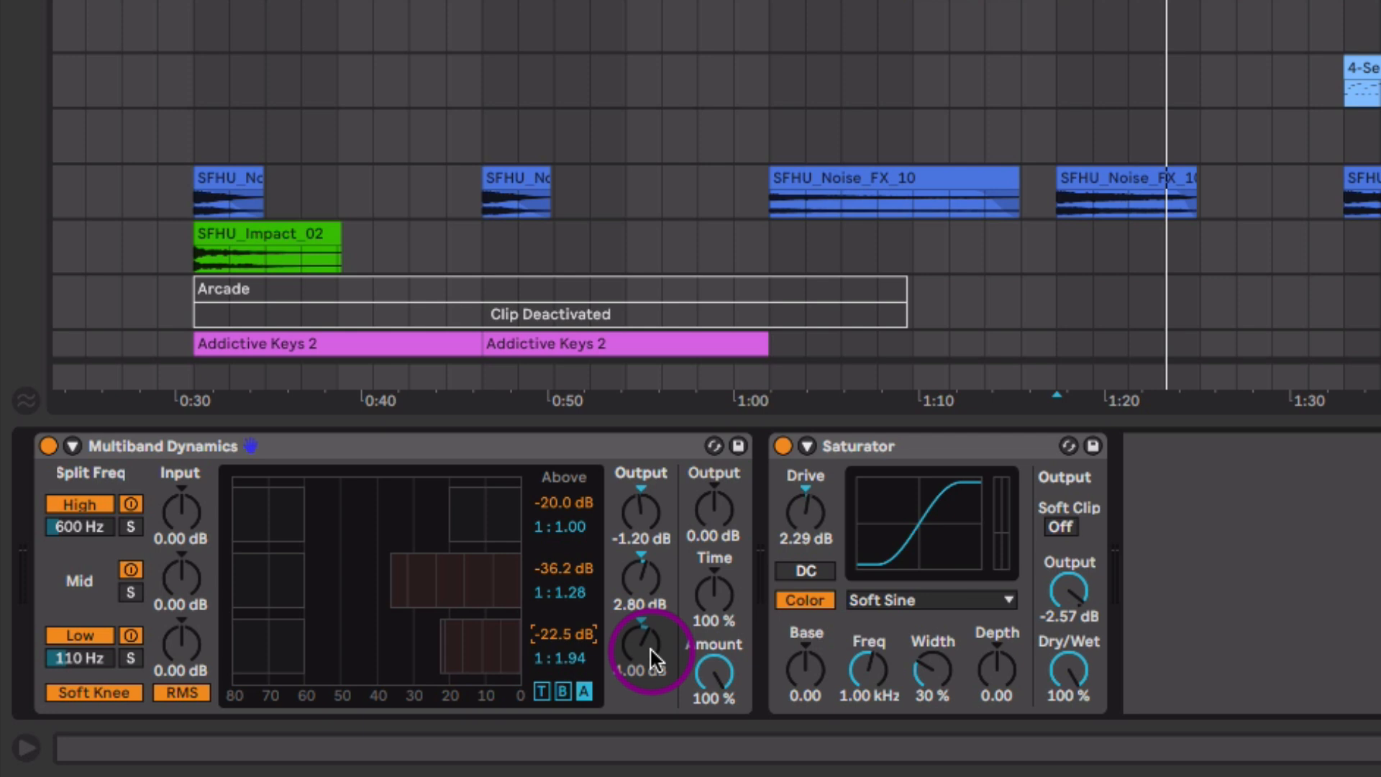
- Play the Kick n Bass group and compare it with the Saturator and Multiband Dynamics bypassed and enabled
{"action": "left_click", "coordinate": [857, 449]}
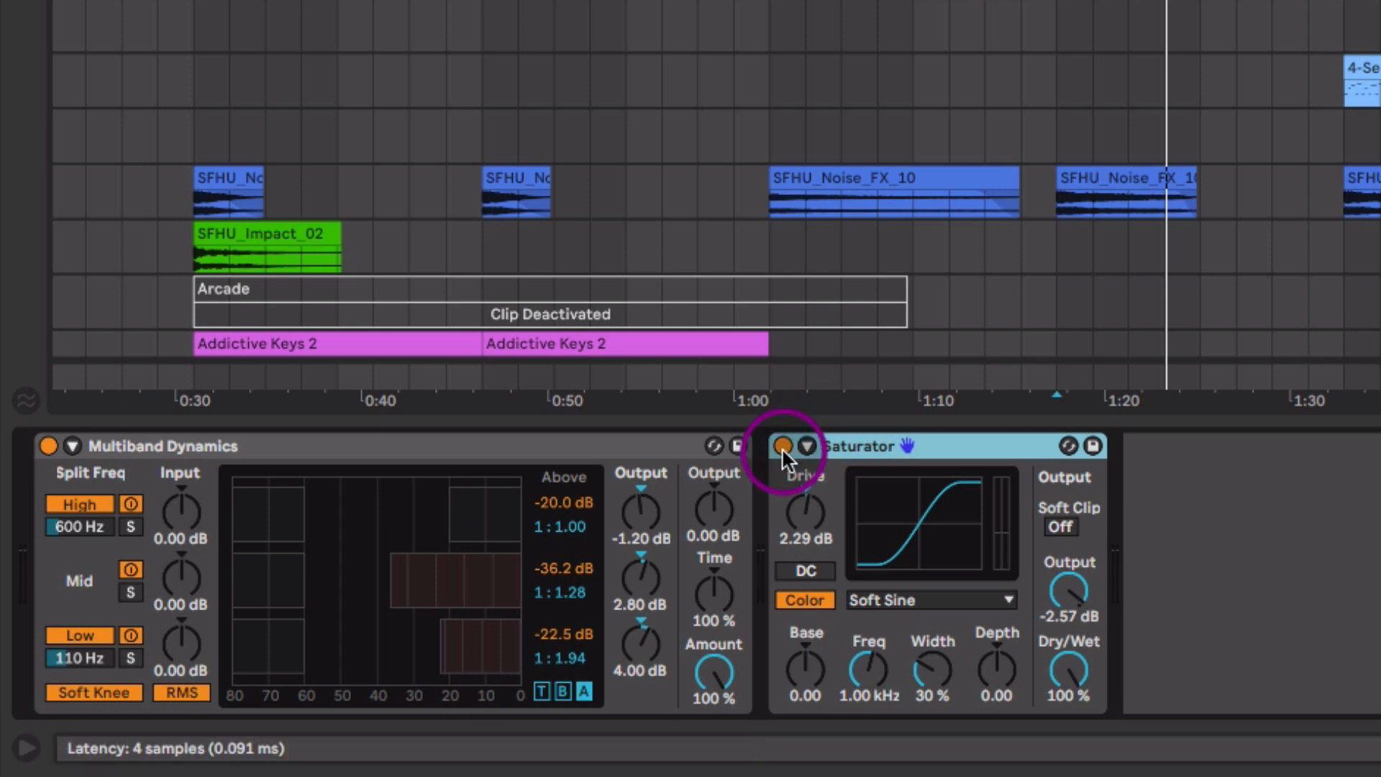
{"action": "key", "text": "space"}
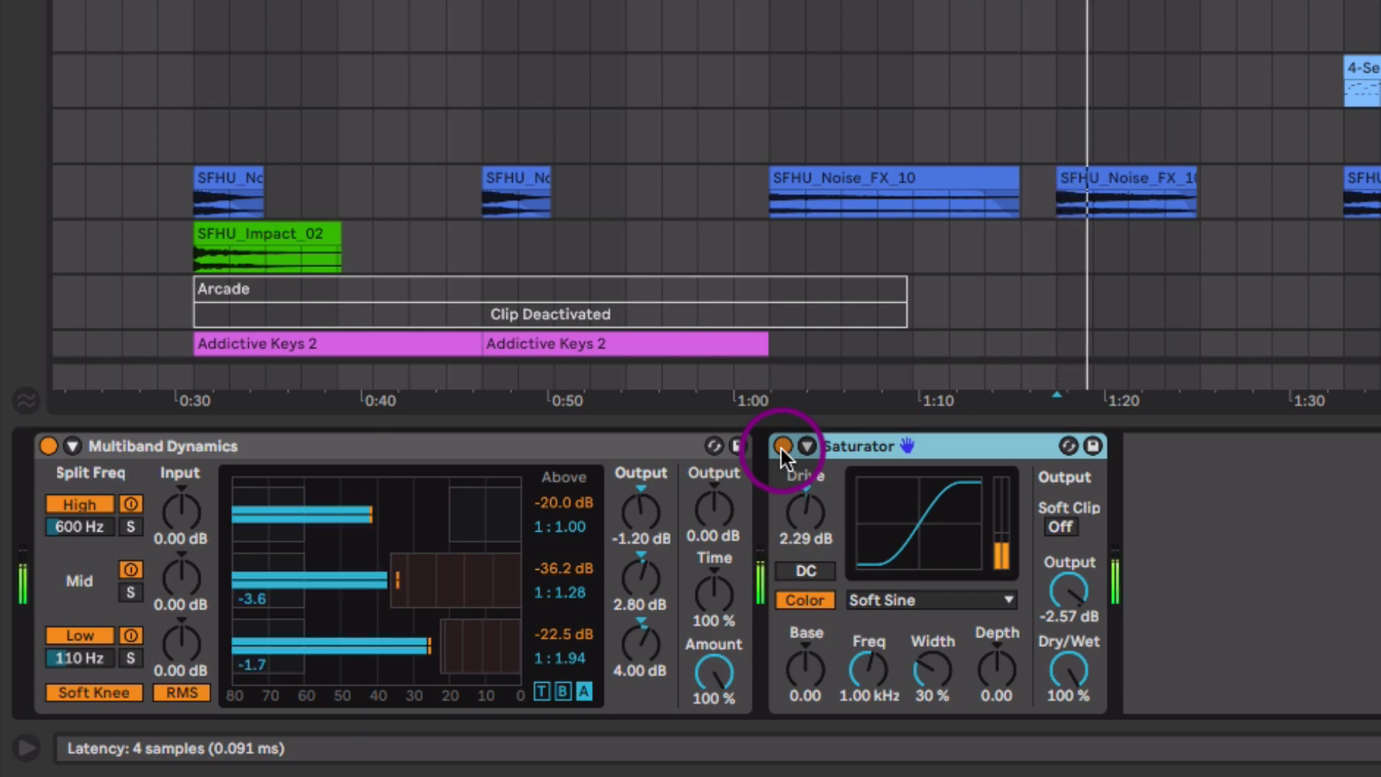
{"action": "left_click", "coordinate": [782, 446]}
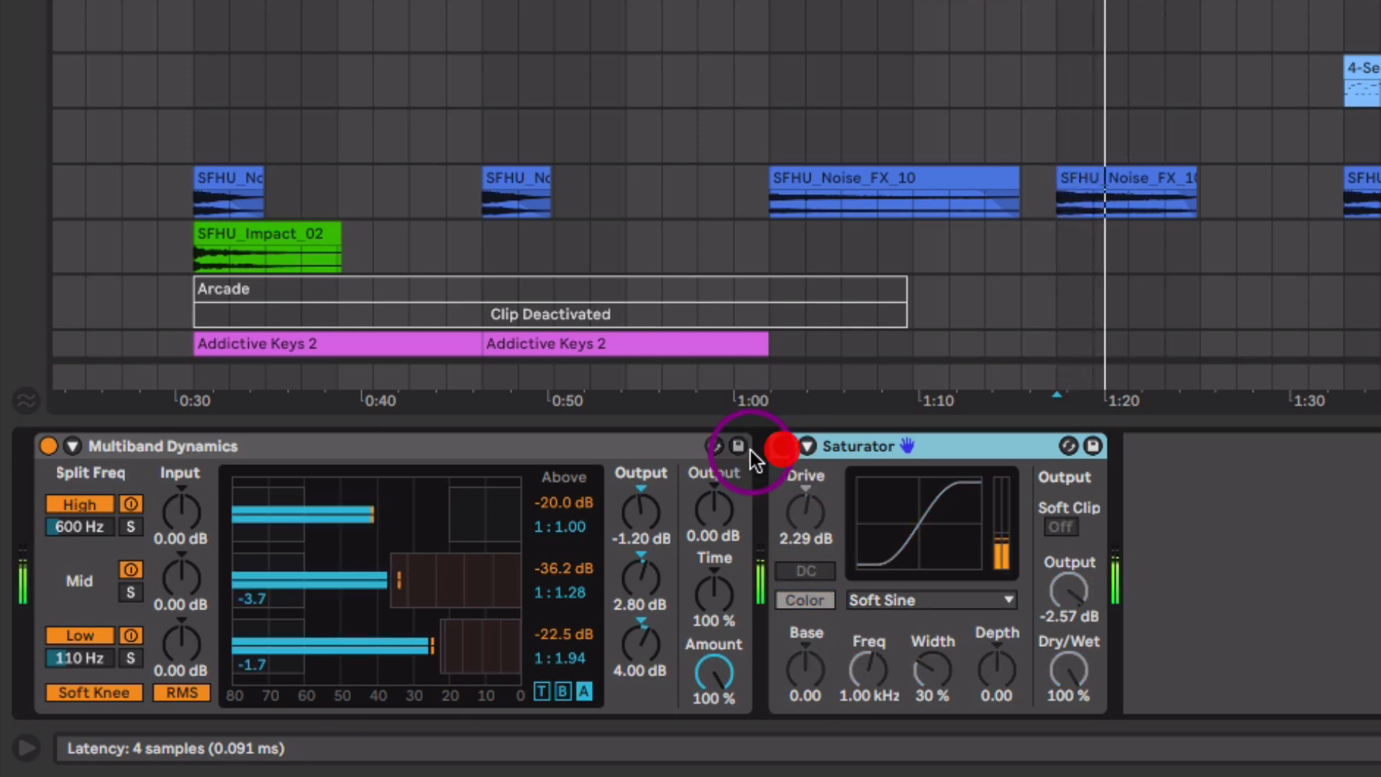
{"action": "left_click", "coordinate": [47, 446]}
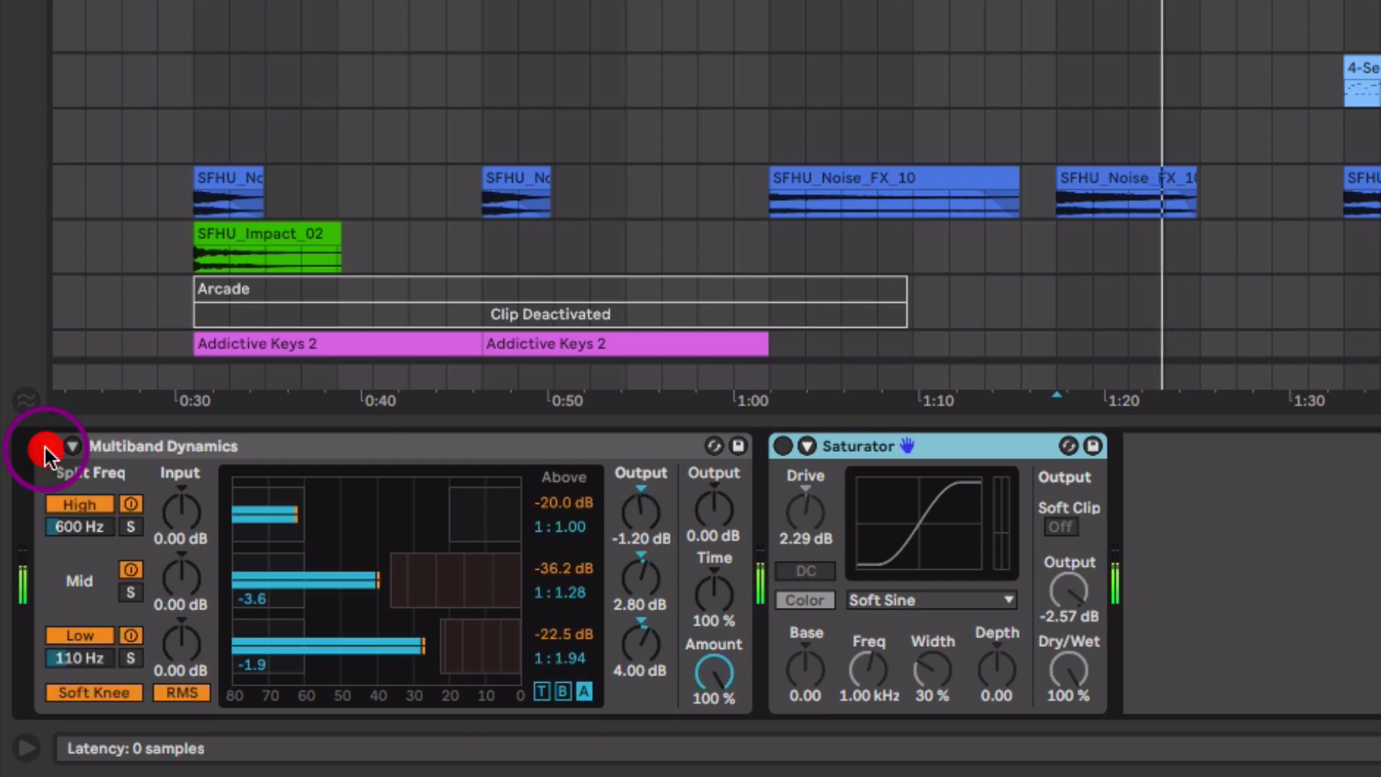
{"action": "left_click", "coordinate": [782, 446]}
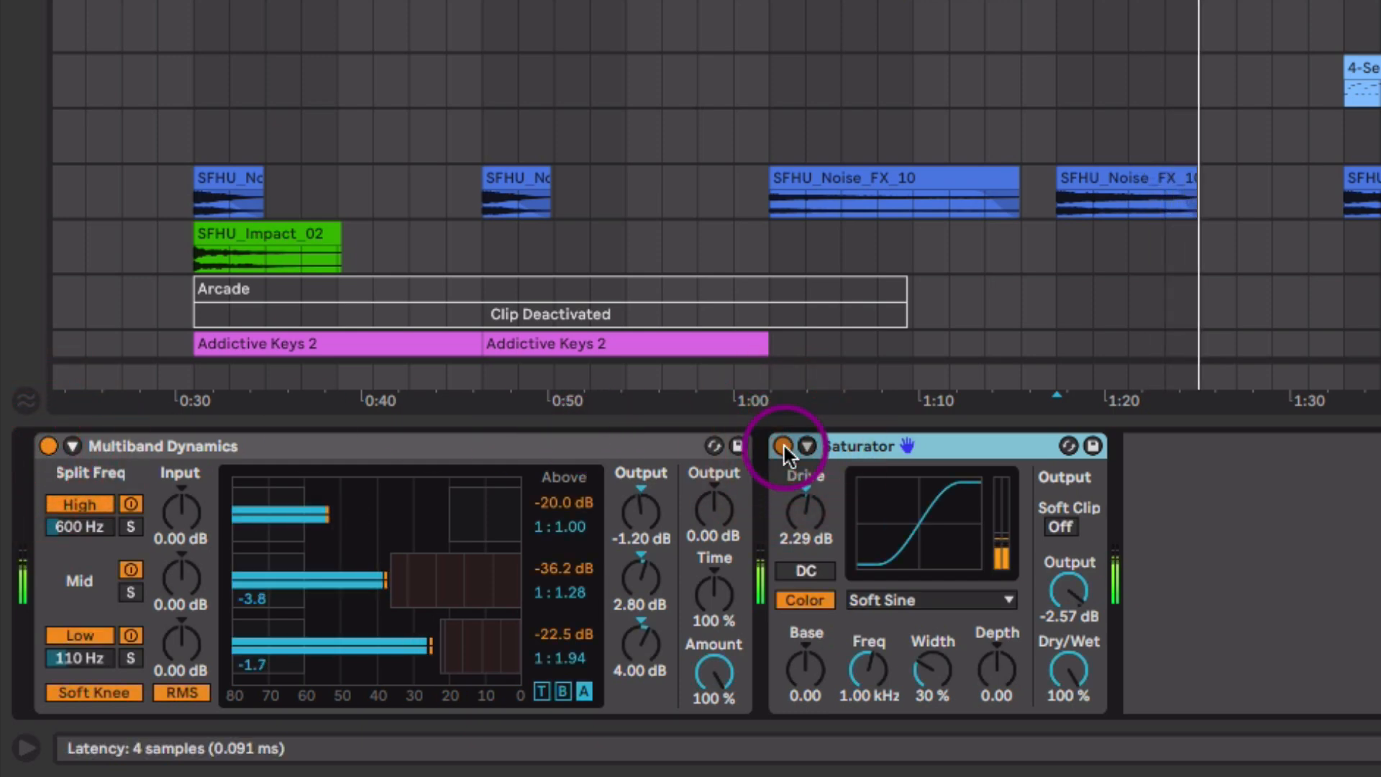
- Play the second drop from bar 104 to about bar 114, following the layered leads in the arrangement
{"action": "left_click_drag", "start_coordinate": [892, 356], "coordinate": [850, 359]}
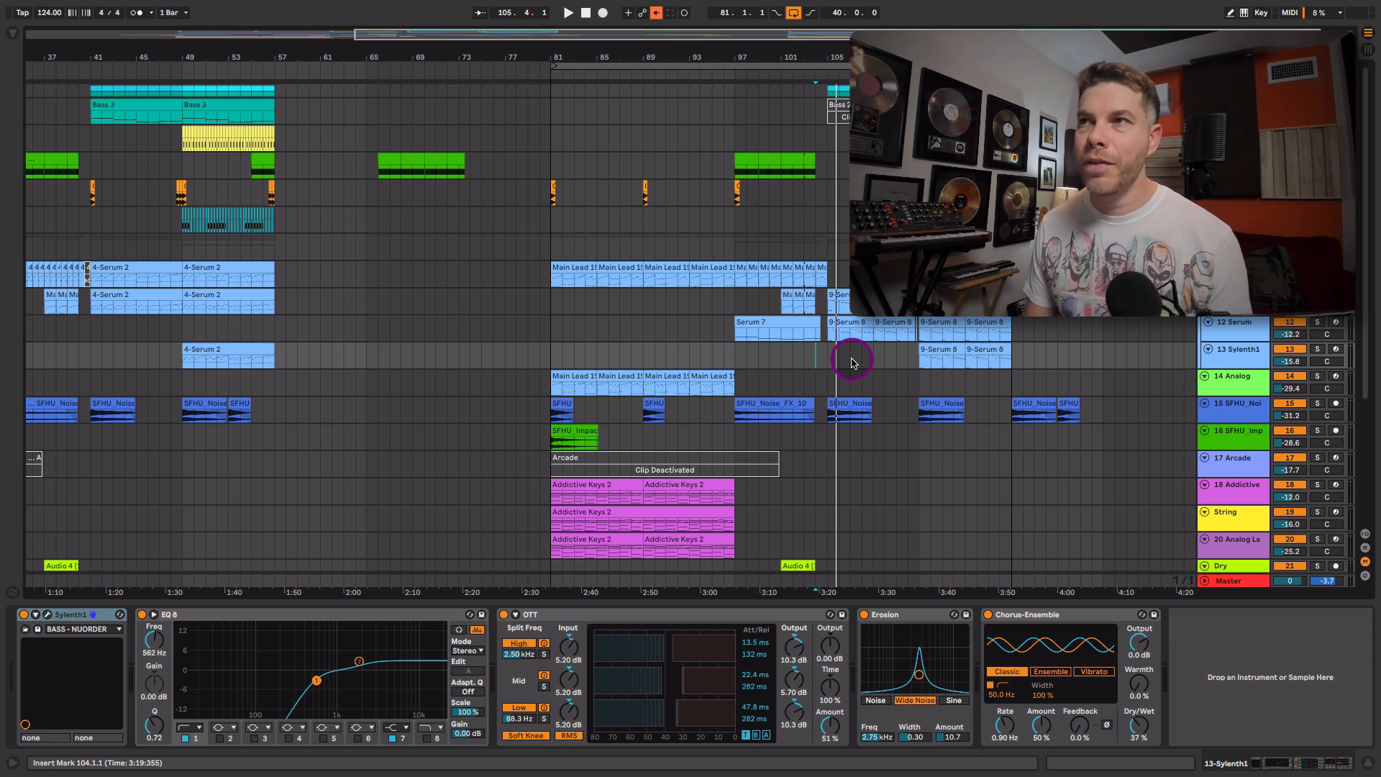
{"action": "key", "text": "plus"}
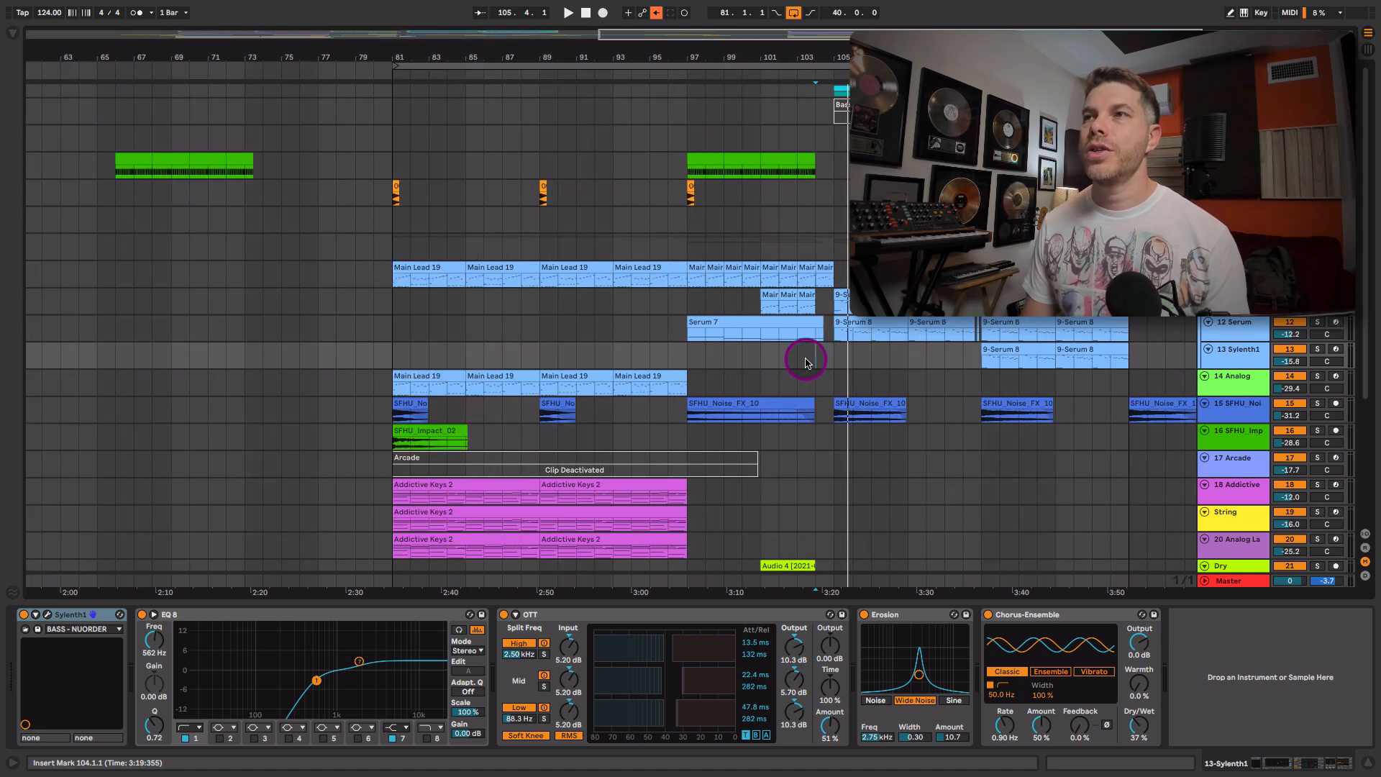
{"action": "key", "text": "space"}
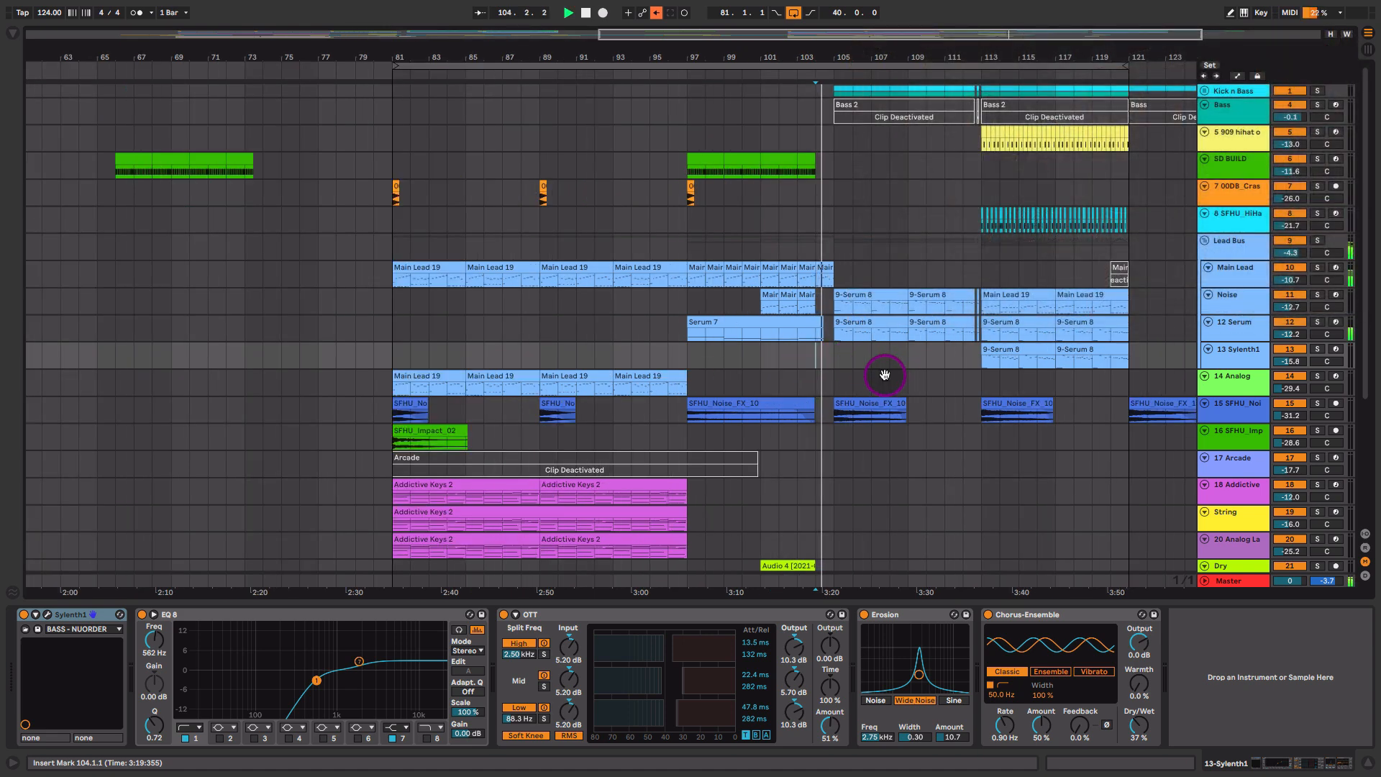
{"action": "left_click_drag", "start_coordinate": [891, 374], "coordinate": [757, 361]}
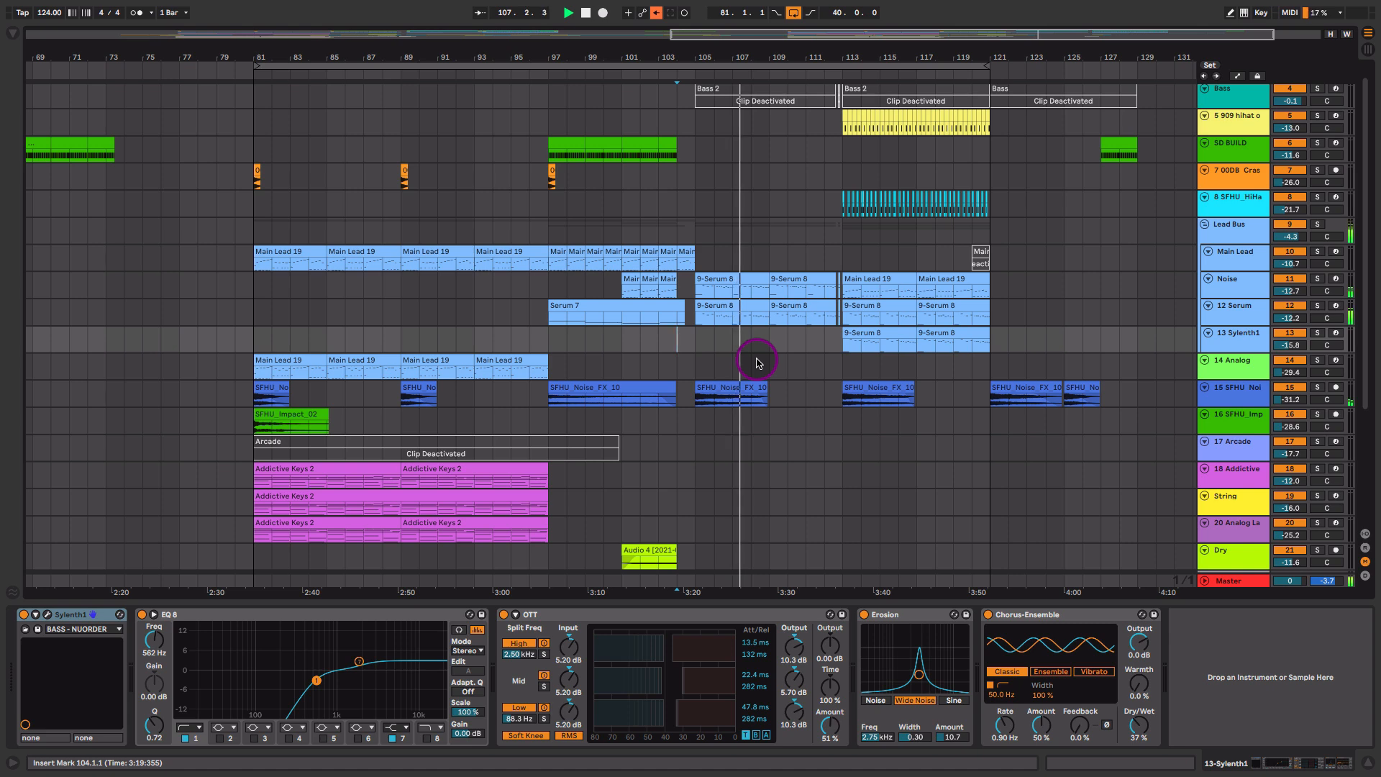
{"action": "left_click_drag", "start_coordinate": [819, 370], "coordinate": [730, 440]}
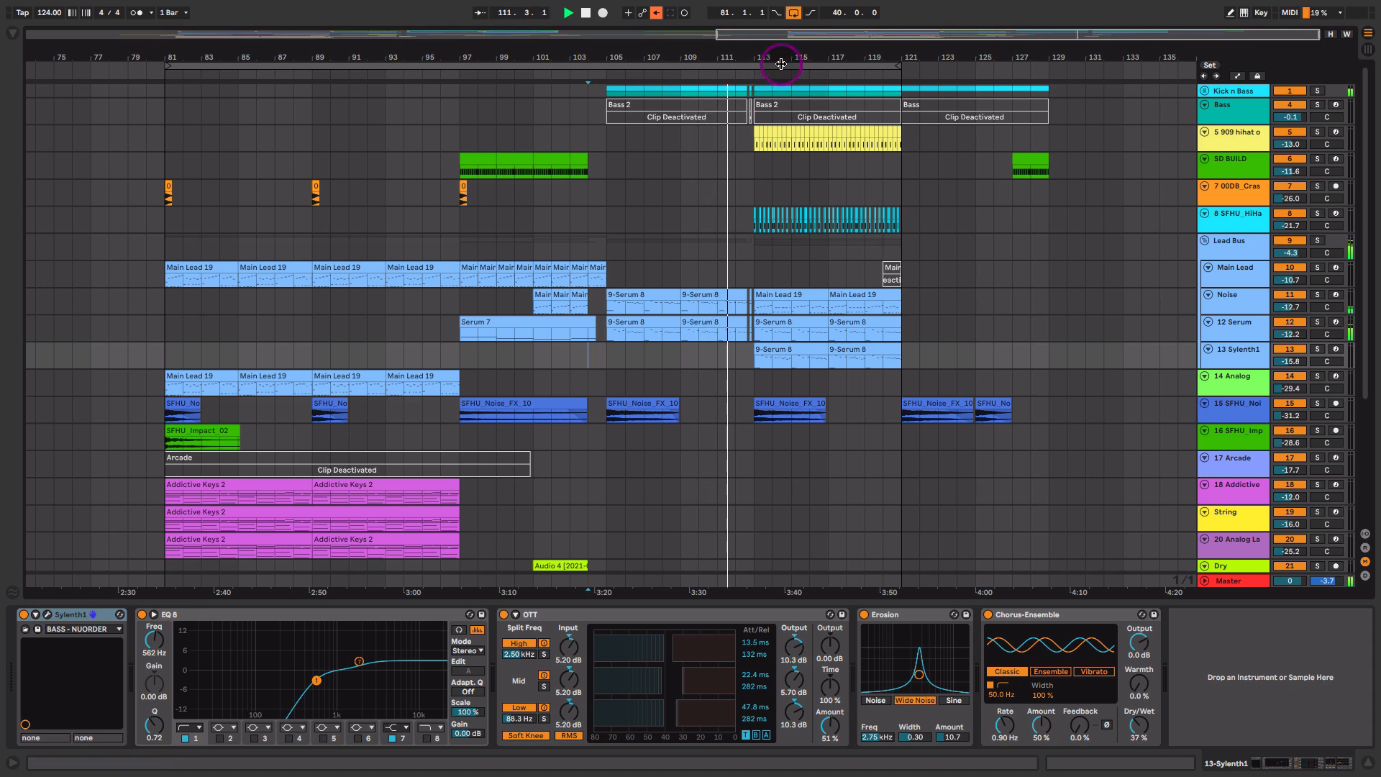
{"action": "mouse_move", "coordinate": [784, 56]}
{"action": "left_mouse_down"}
{"action": "mouse_move", "coordinate": [784, 79]}
{"action": "mouse_move", "coordinate": [785, 56]}
{"action": "left_mouse_up"}
{"action": "key", "text": "space"}
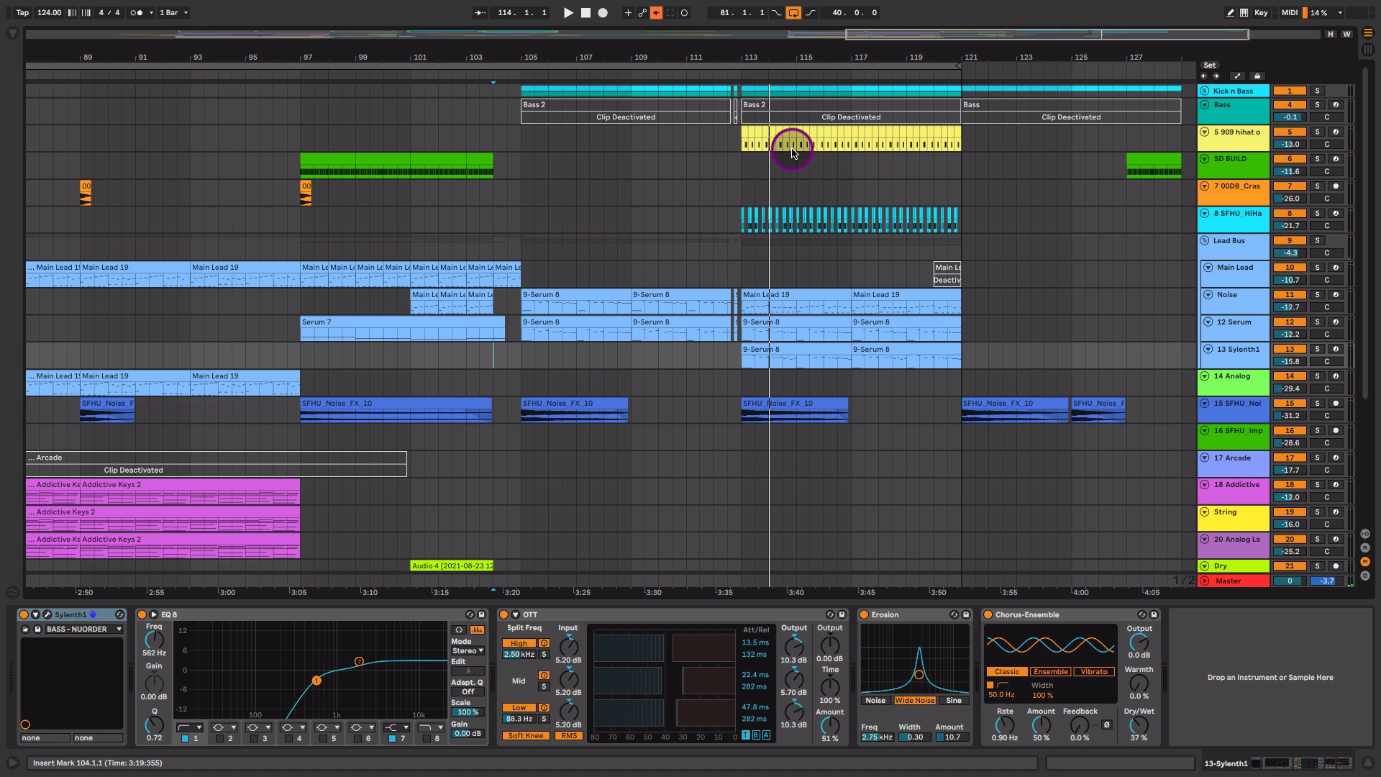
- Check the Noise track's devices, solo the 12 Serum track, and open its Serum synth
{"action": "left_click", "coordinate": [1253, 306]}
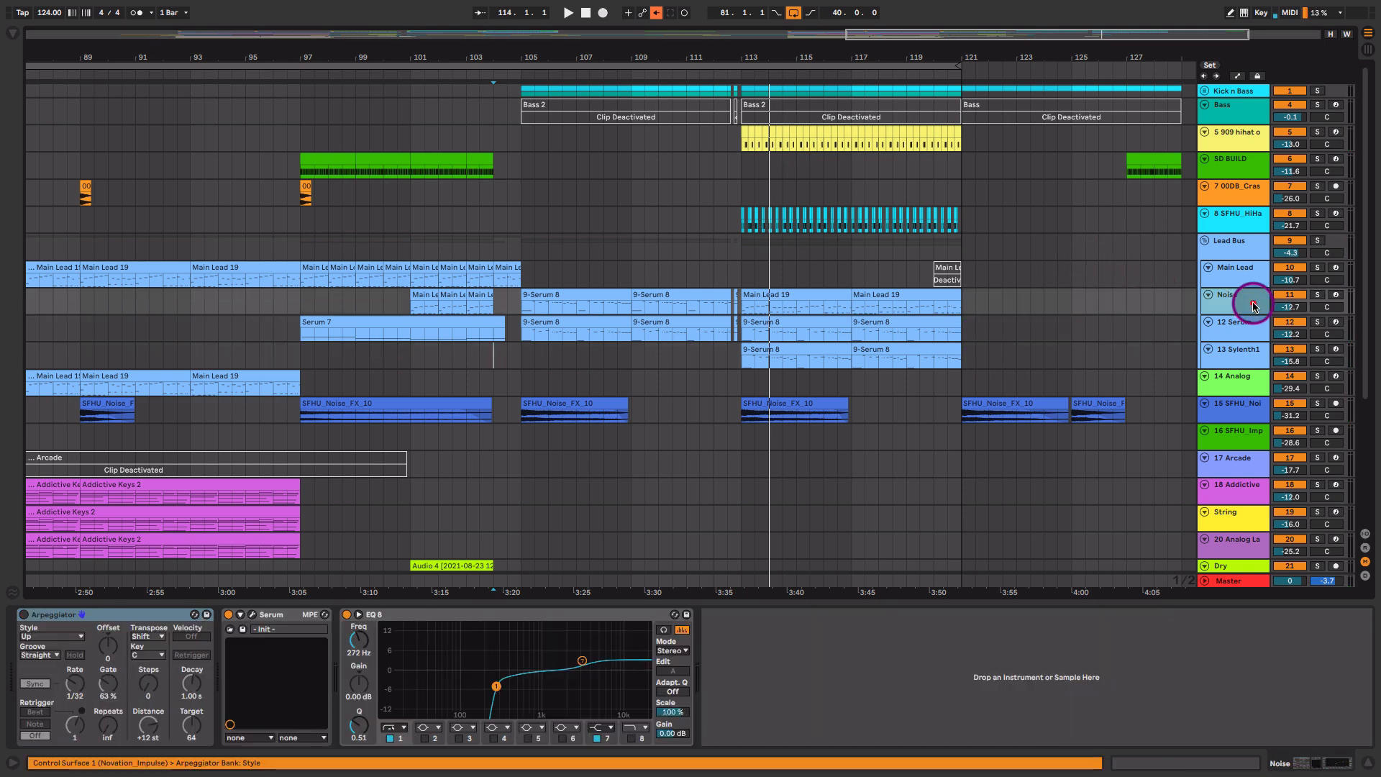
{"action": "left_click", "coordinate": [1244, 332]}
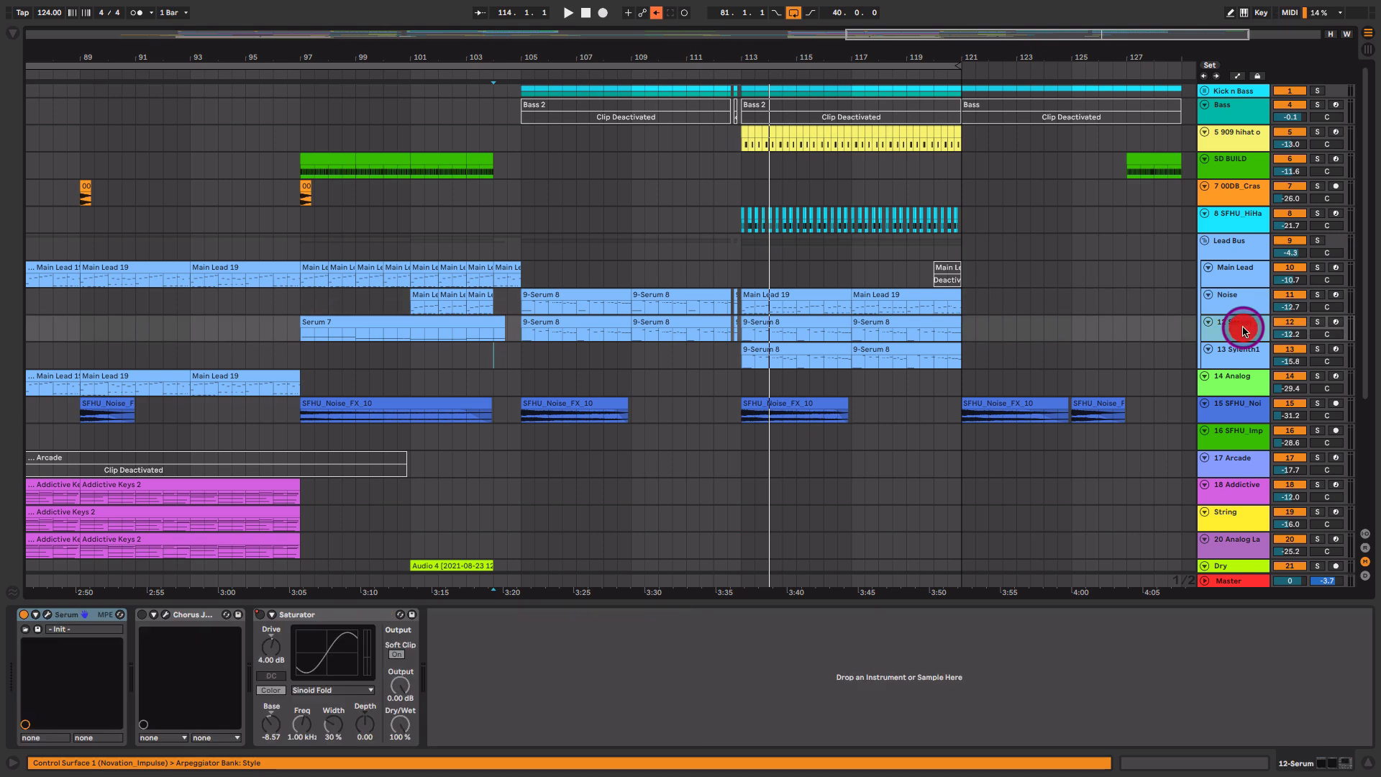
{"action": "left_click", "coordinate": [1319, 330]}
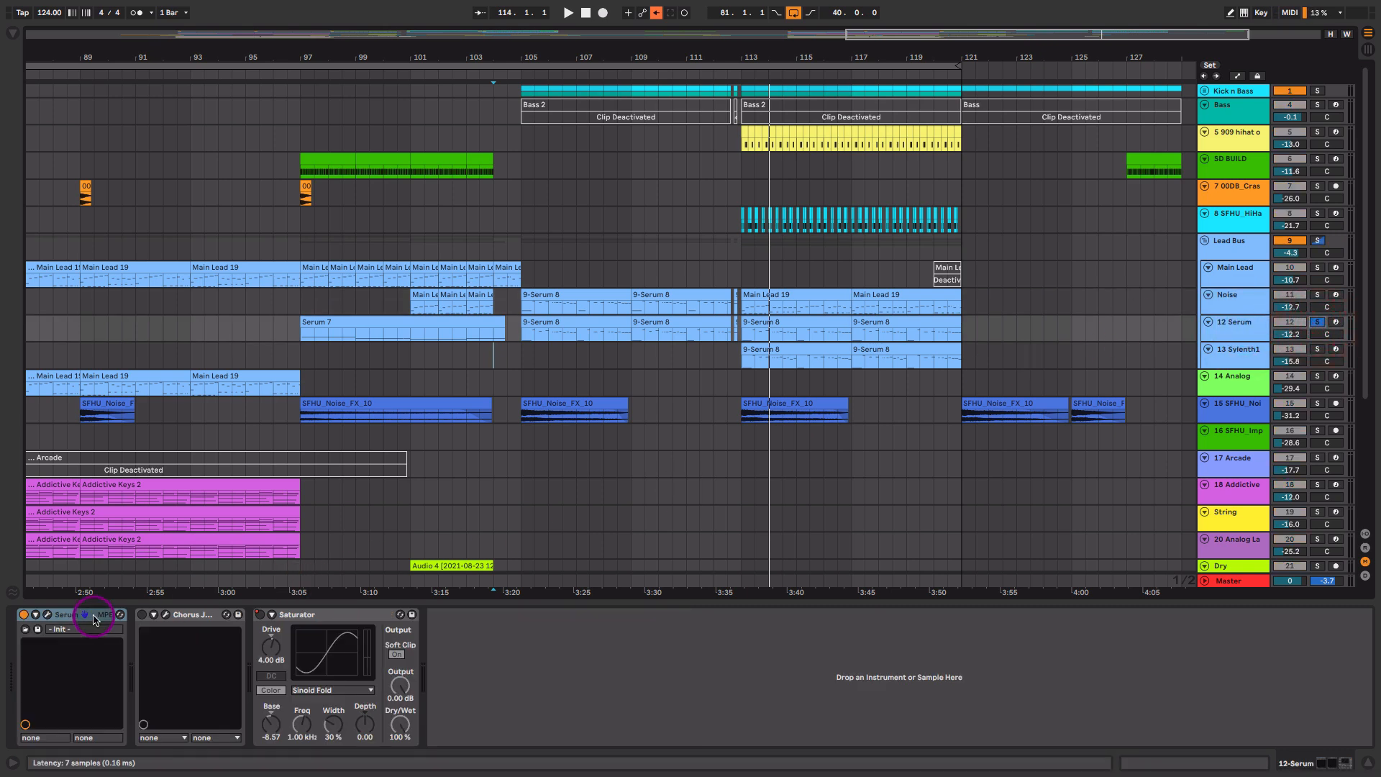
{"action": "left_click", "coordinate": [47, 615]}
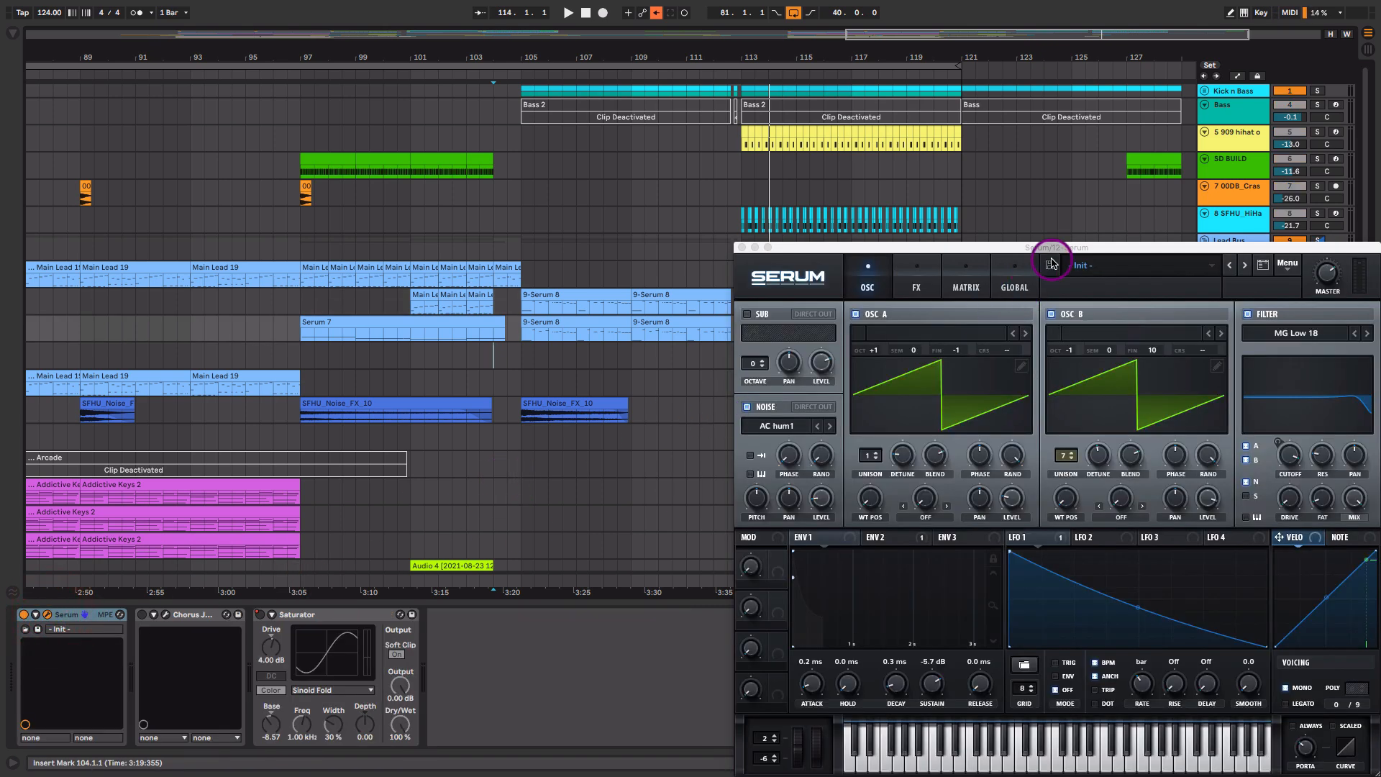
{"action": "left_click_drag", "start_coordinate": [1086, 247], "coordinate": [1023, 214]}
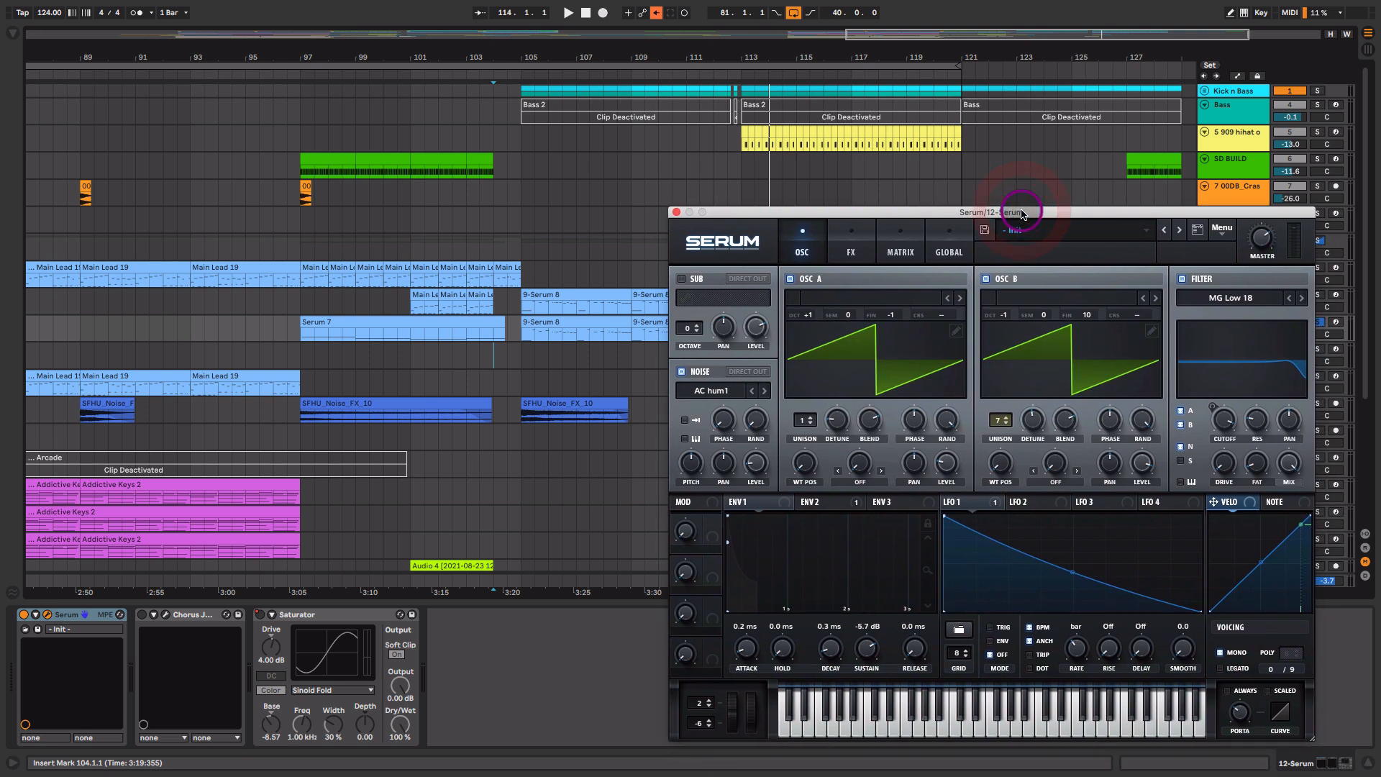
- Examine oscillator B's unison and detune settings and the filter cutoff in the 12 Serum patch
{"action": "left_click", "coordinate": [998, 420]}
{"action": "left_click_drag", "start_coordinate": [1017, 426], "coordinate": [1033, 427]}
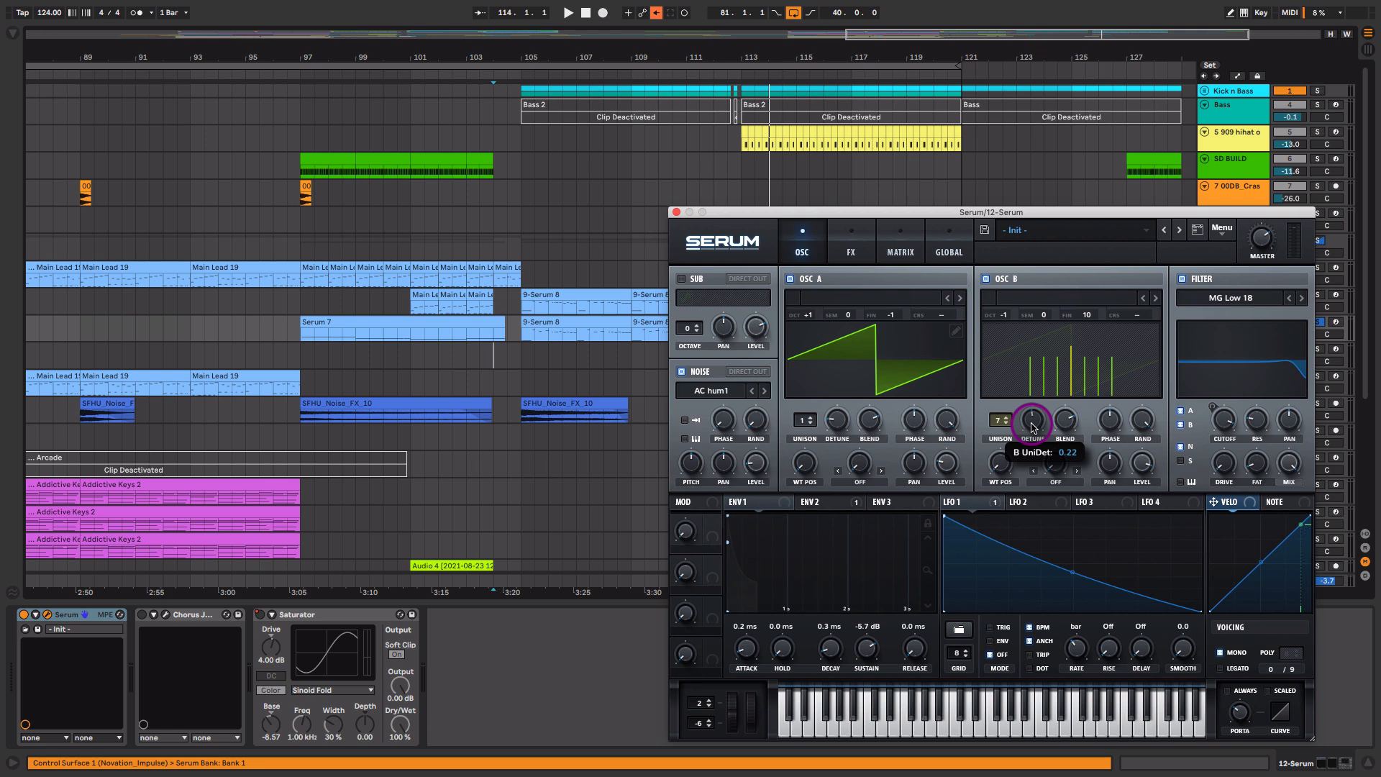
{"action": "left_click", "coordinate": [1033, 427]}
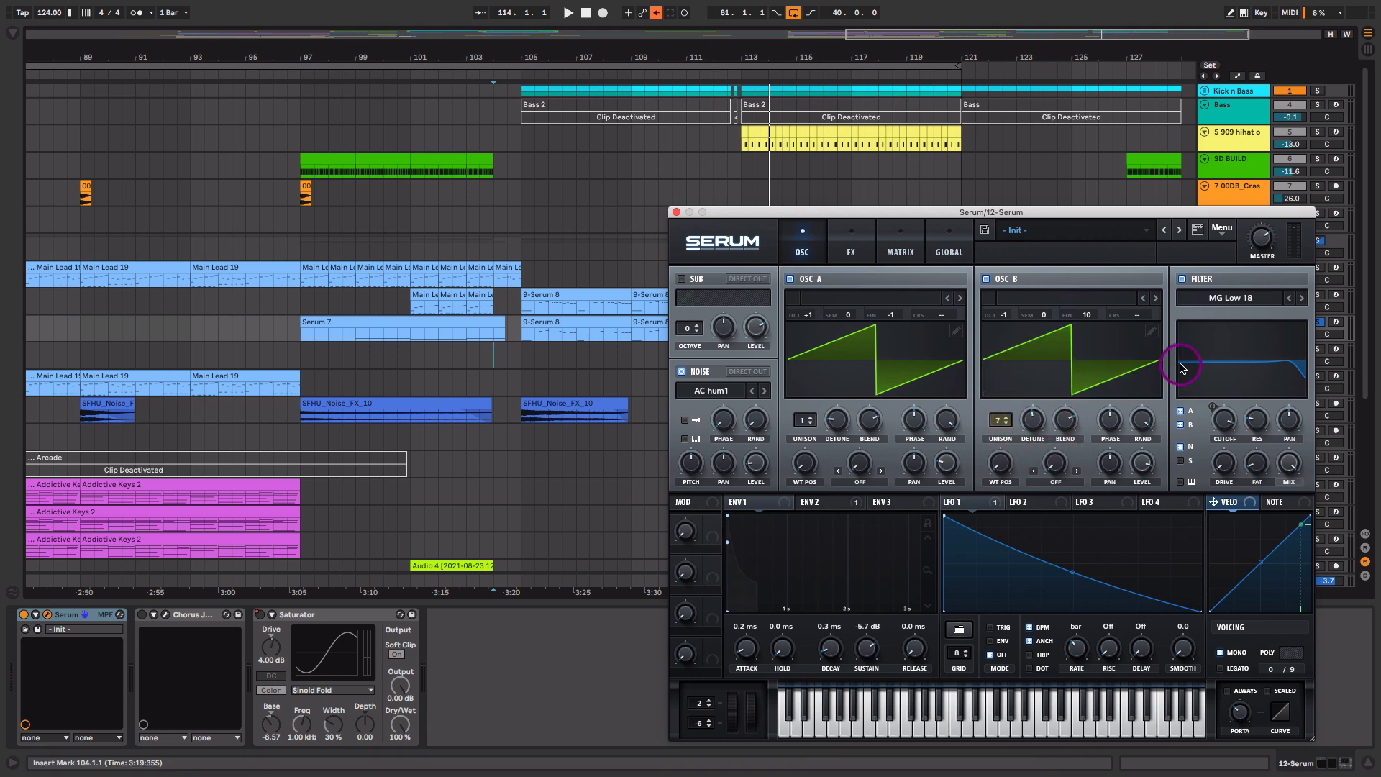
{"action": "left_click", "coordinate": [1233, 429]}
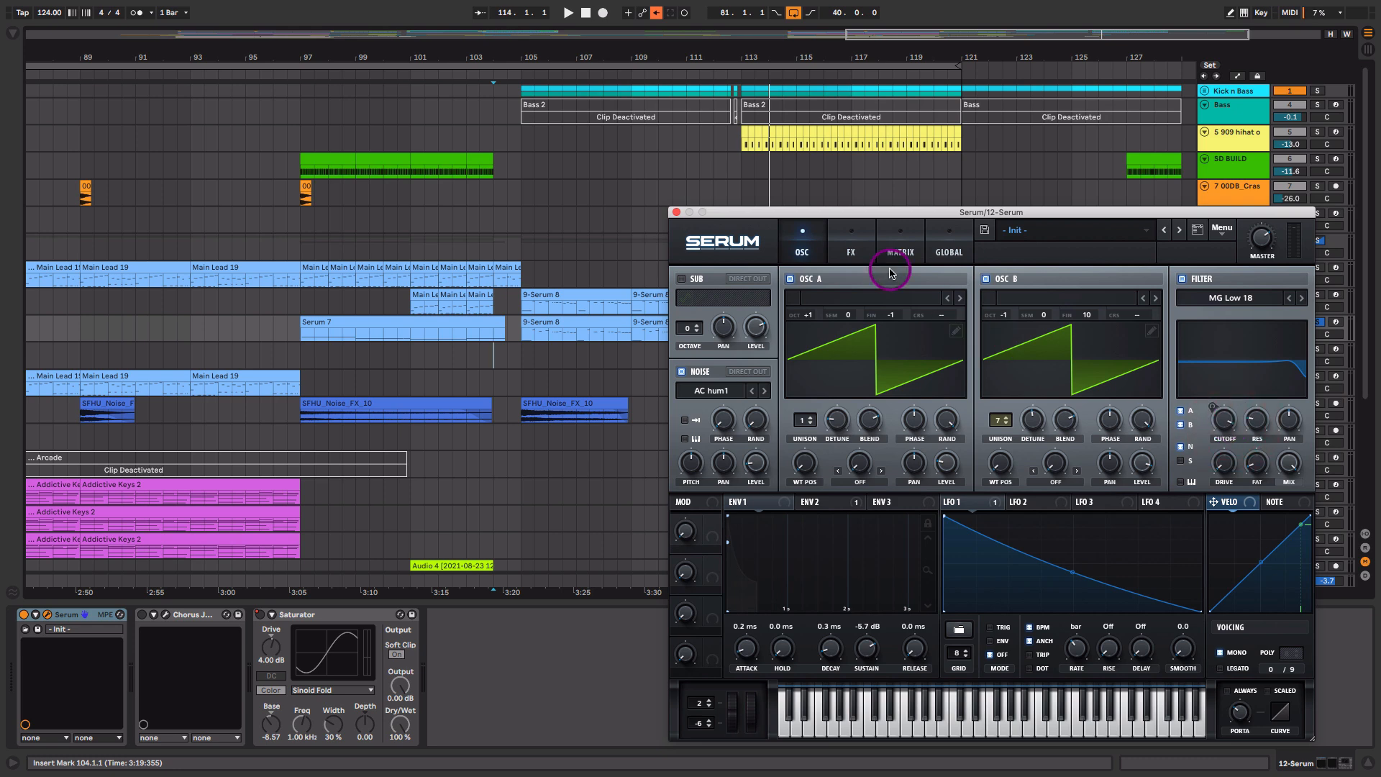
- Inspect the Serum patch's effects, including the Diode 1 distortion, the compressor, and the Hyper/Dimension mix
{"action": "left_click", "coordinate": [860, 255]}
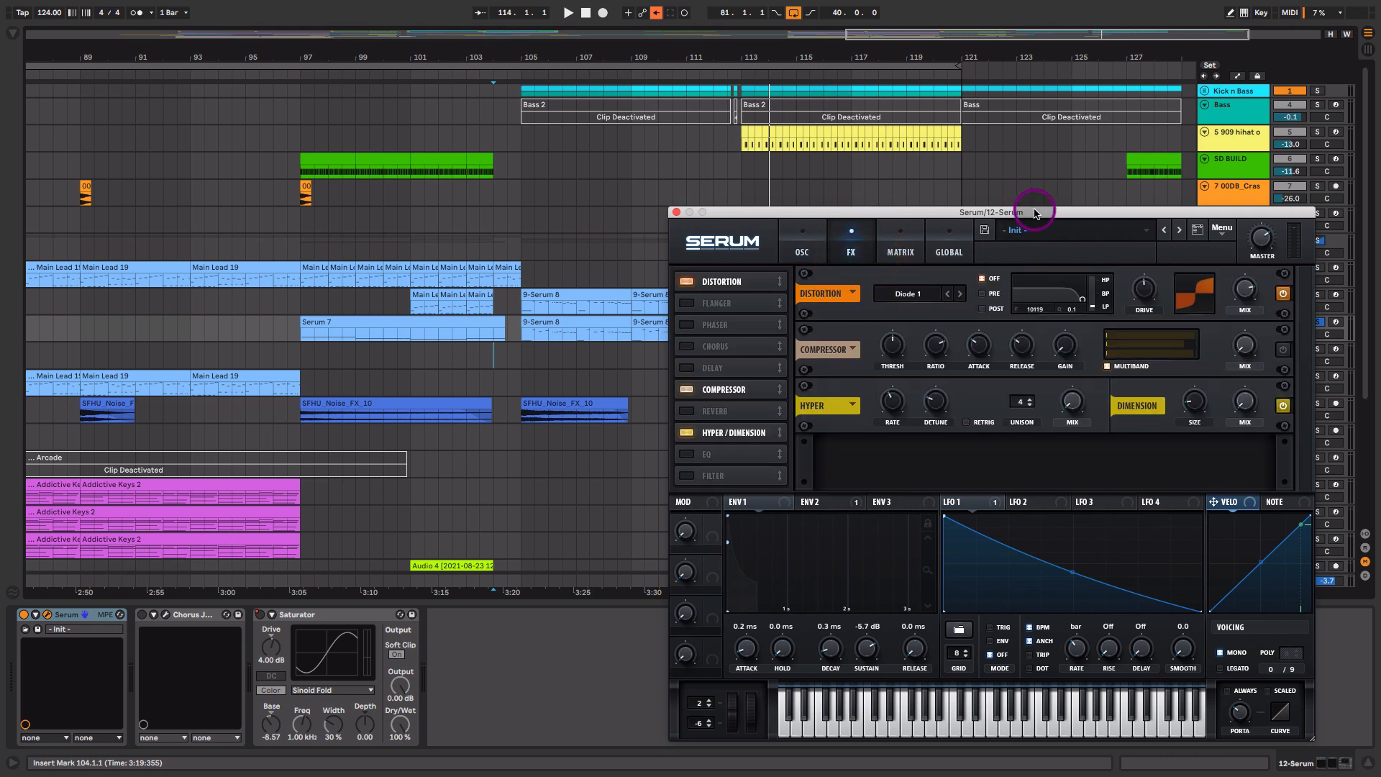
{"action": "left_click_drag", "start_coordinate": [1035, 212], "coordinate": [940, 191]}
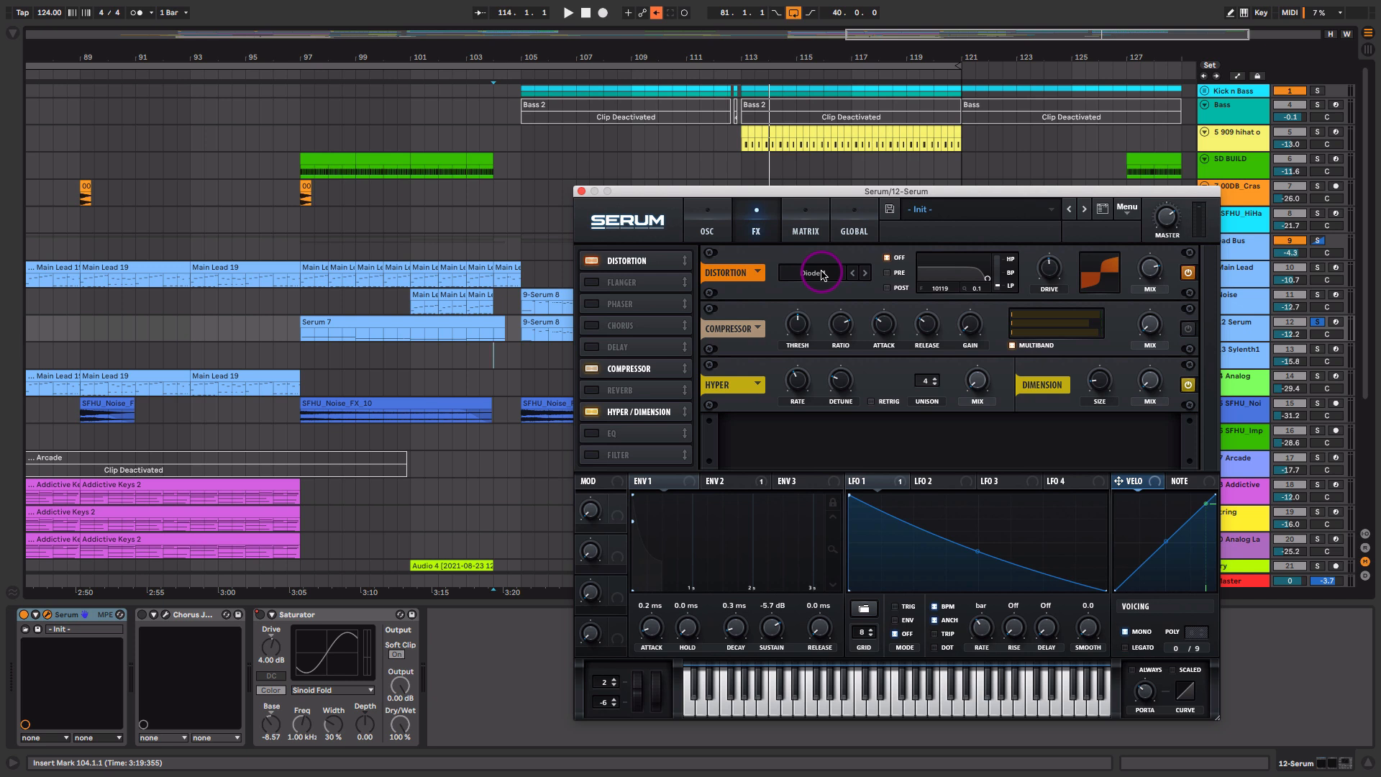
{"action": "left_click", "coordinate": [1187, 386]}
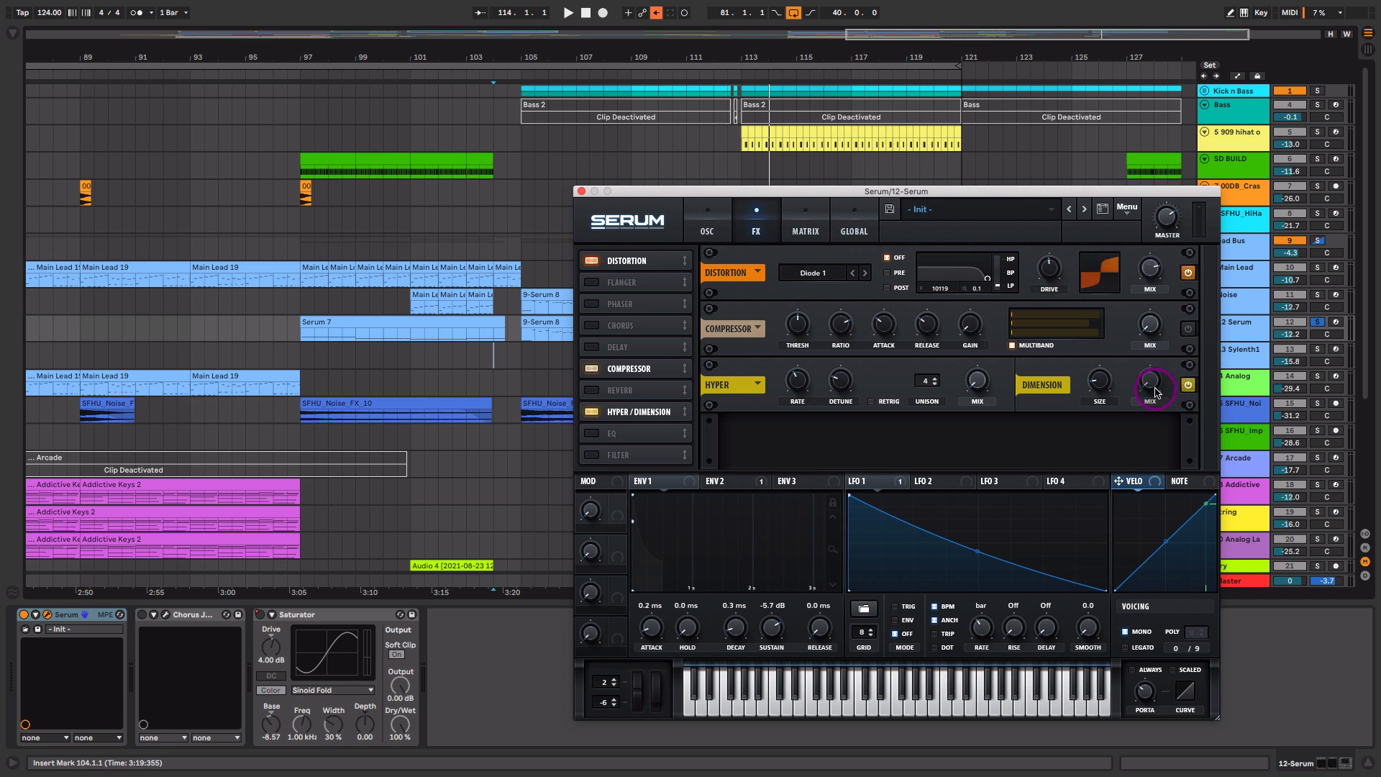
{"action": "left_click", "coordinate": [1152, 385]}
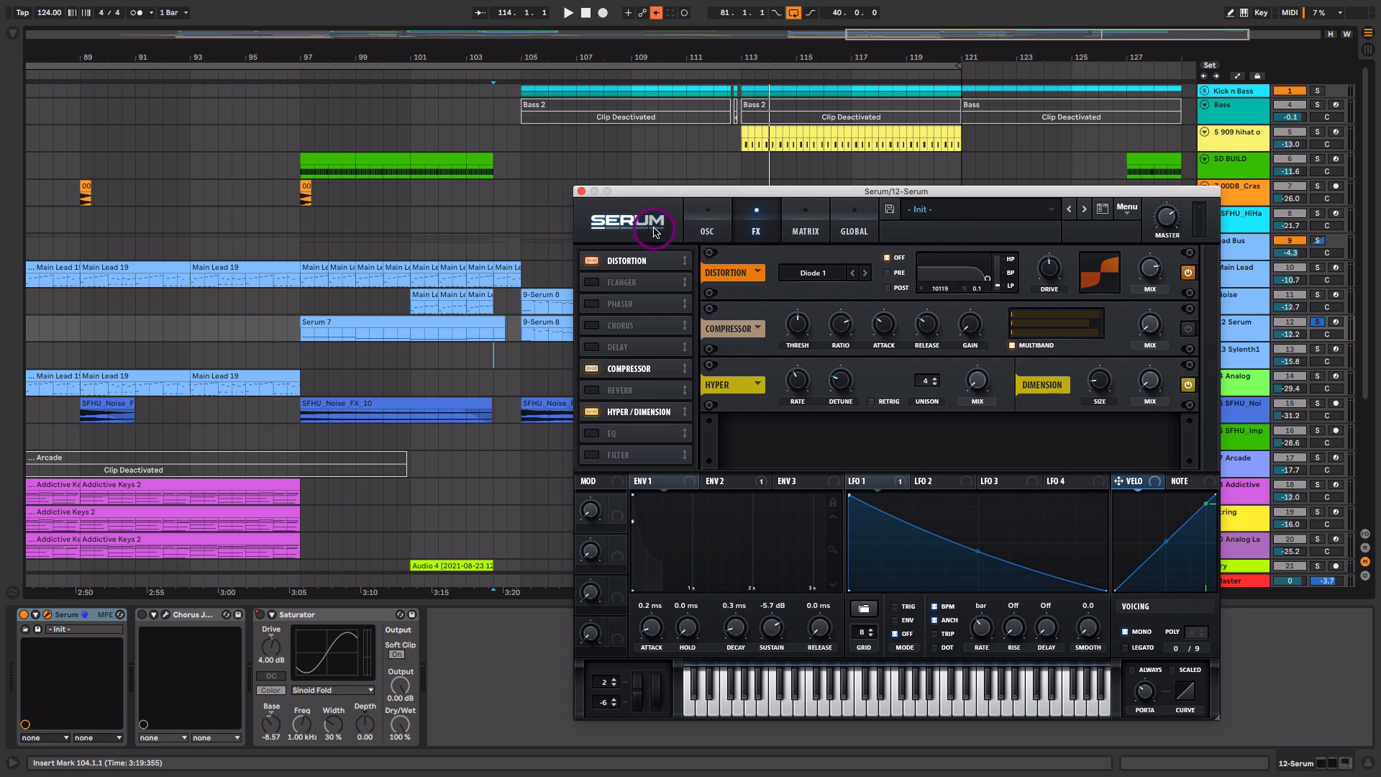
- Return to the Serum oscillator view, arm the 12 Serum track for recording, and close the synth window
{"action": "left_click", "coordinate": [707, 231]}
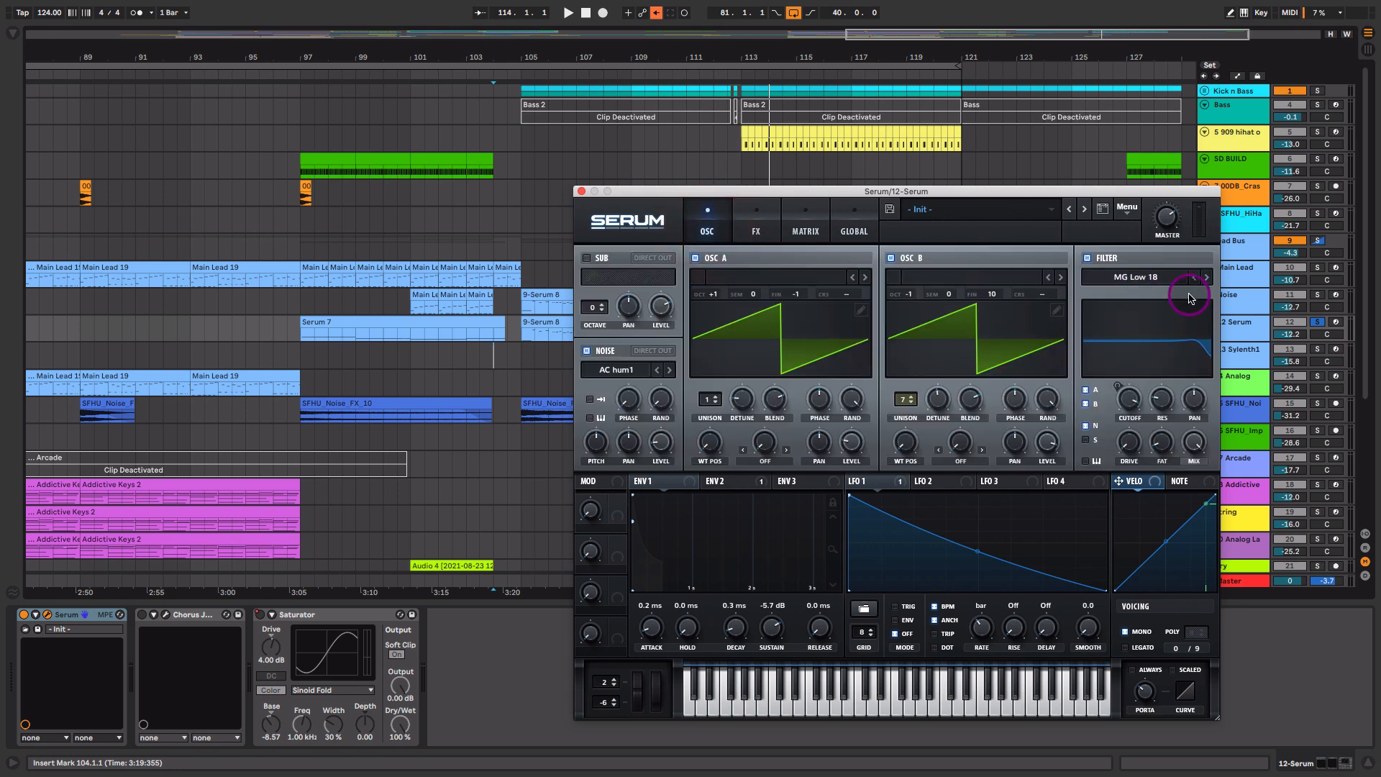
{"action": "left_click", "coordinate": [1336, 322]}
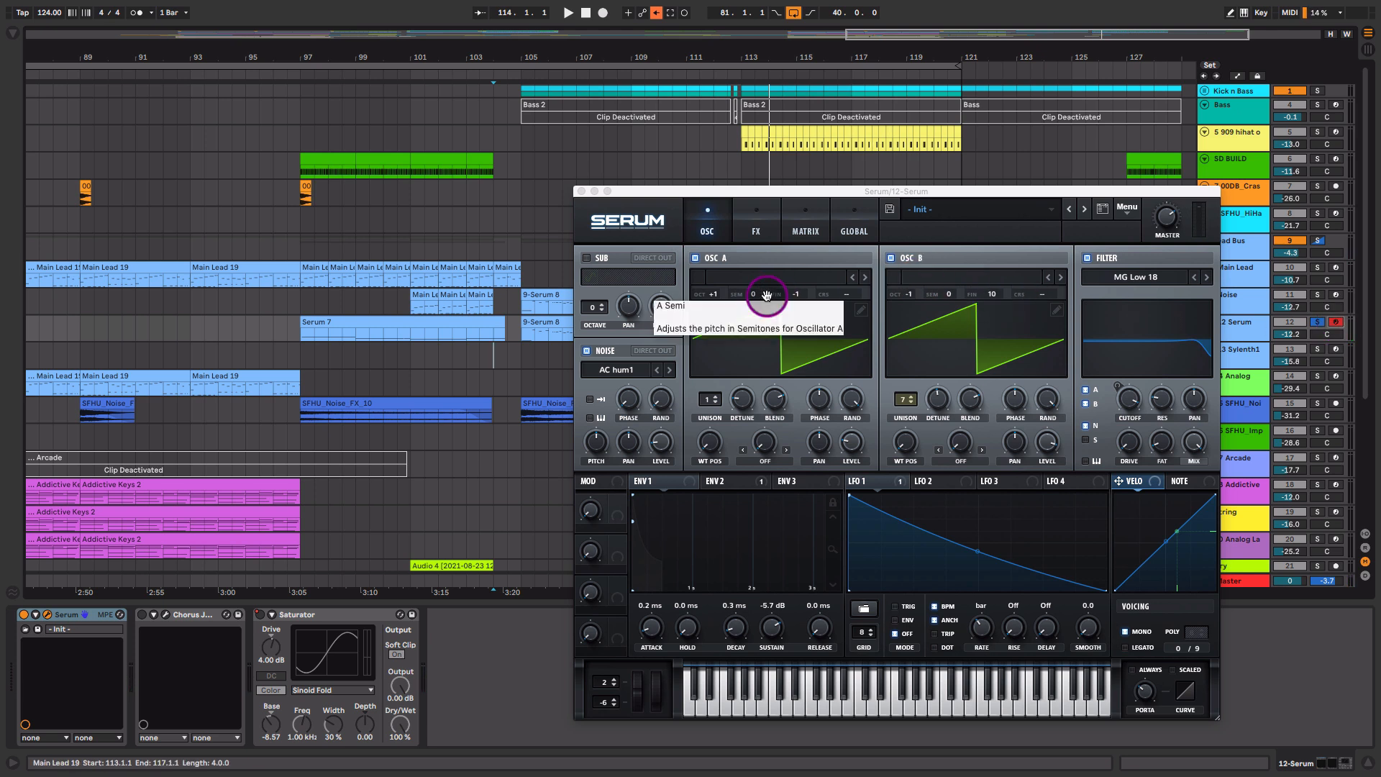
{"action": "left_click", "coordinate": [581, 191]}
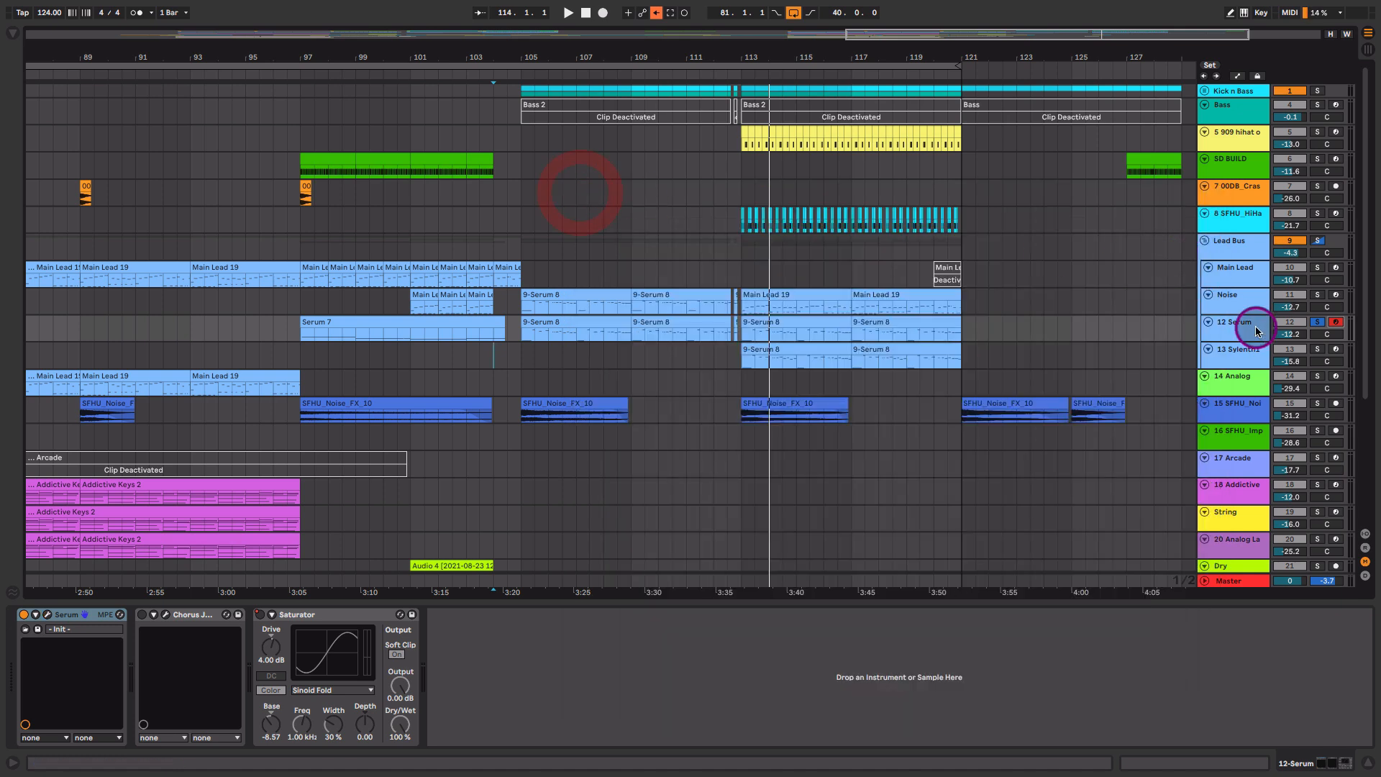
- Solo the Noise track instead of 12 Serum and audition its Main Lead 19 clip from bar 113
{"action": "left_click", "coordinate": [1245, 326]}
{"action": "left_click", "coordinate": [1253, 306]}
{"action": "left_click", "coordinate": [1318, 323]}
{"action": "left_click", "coordinate": [1317, 294]}
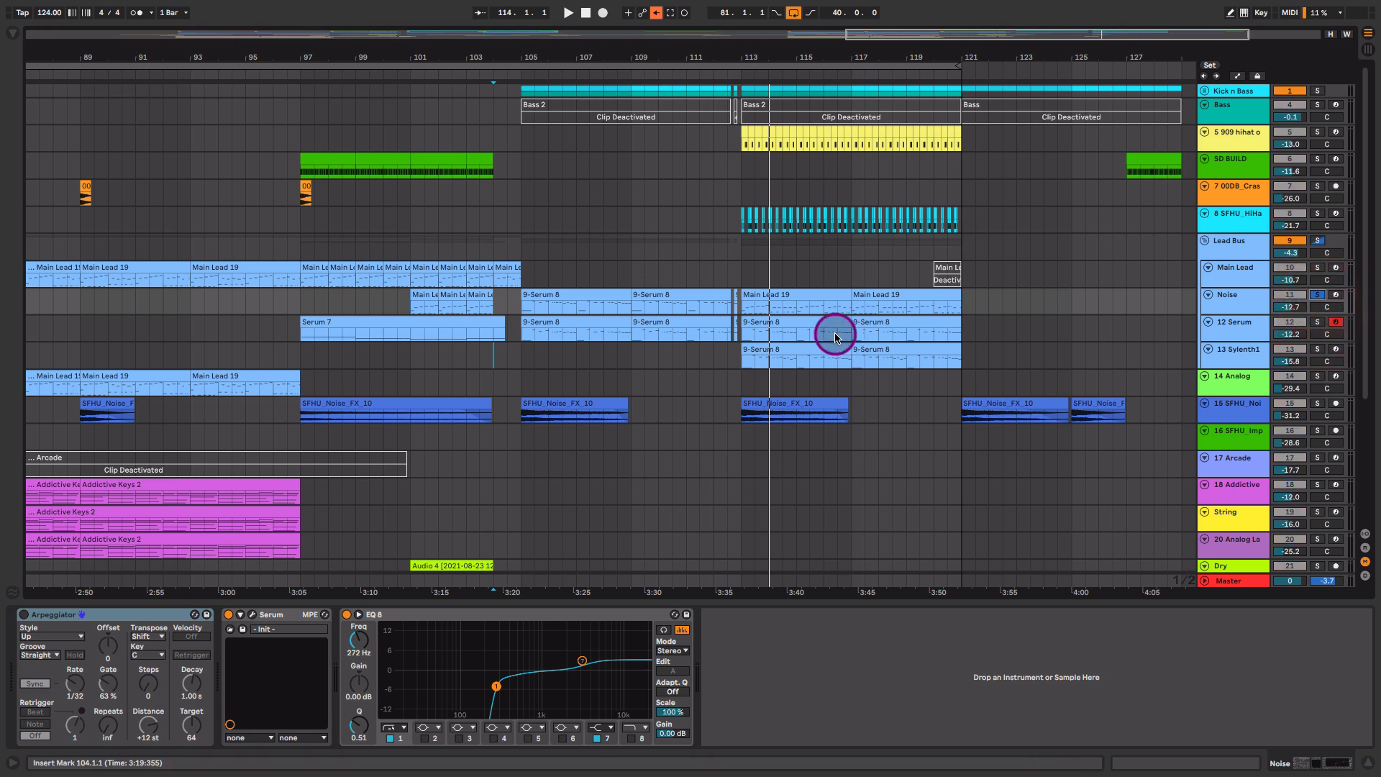
{"action": "left_click", "coordinate": [824, 296]}
{"action": "key", "text": "space"}
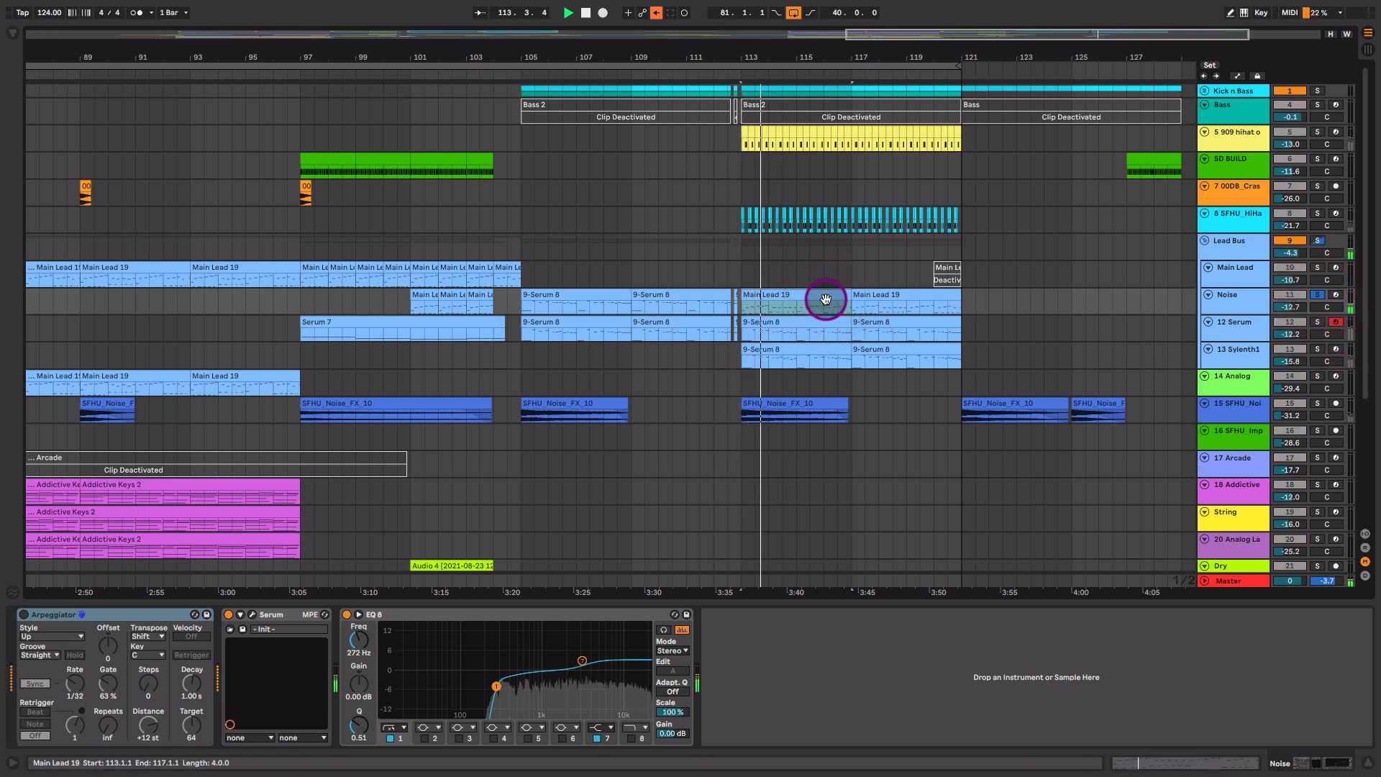
- Replace the Noise track's bar 113 clip with a copy of the 9-Serum 8 clip from 12 Serum, and play it
{"action": "key", "text": "space"}
{"action": "left_click", "coordinate": [824, 322]}
{"action": "left_click_drag", "start_coordinate": [823, 318], "coordinate": [823, 301]}
{"action": "key", "text": "space"}
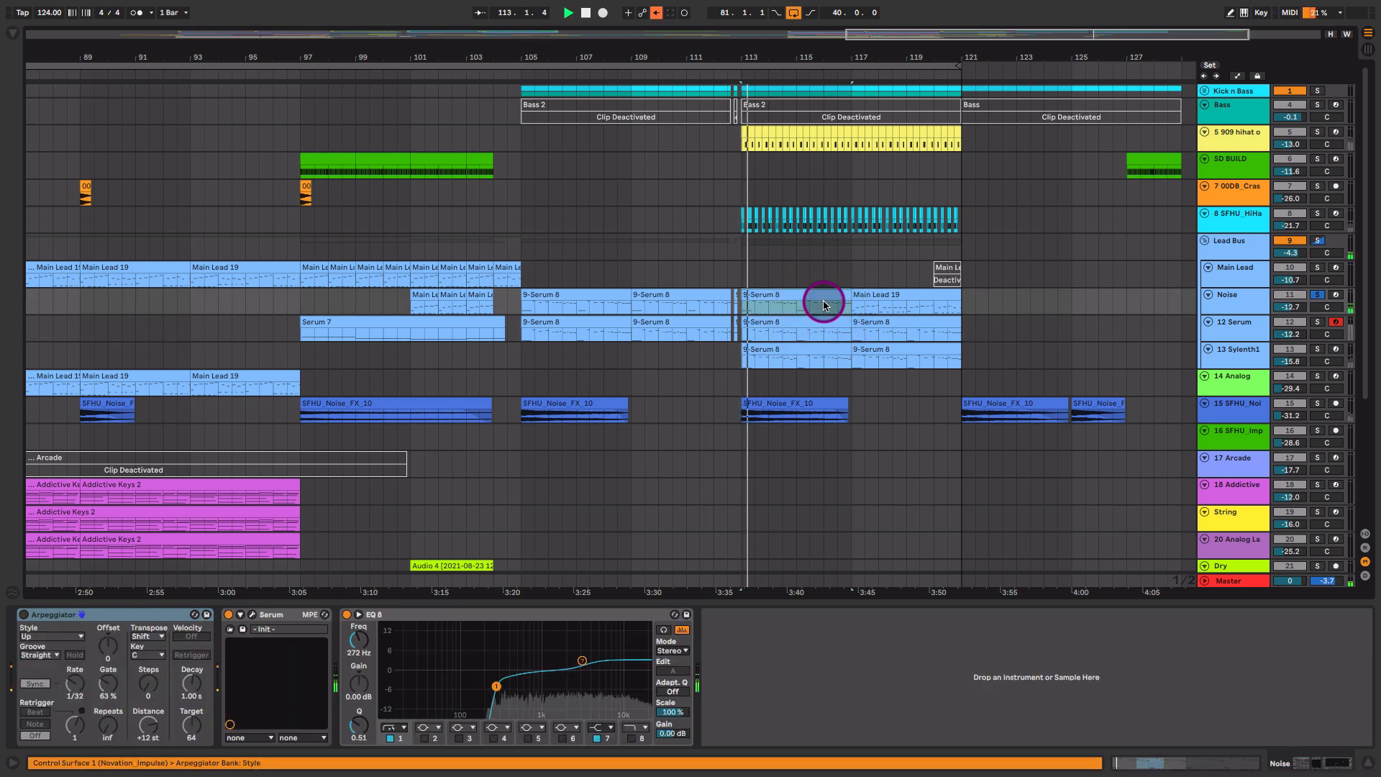
- Solo the Noise and 12 Serum tracks together and set the Noise track's volume to -3.7 dB in the mixer
{"action": "left_click", "coordinate": [1316, 294]}
{"action": "left_click", "coordinate": [1317, 321]}
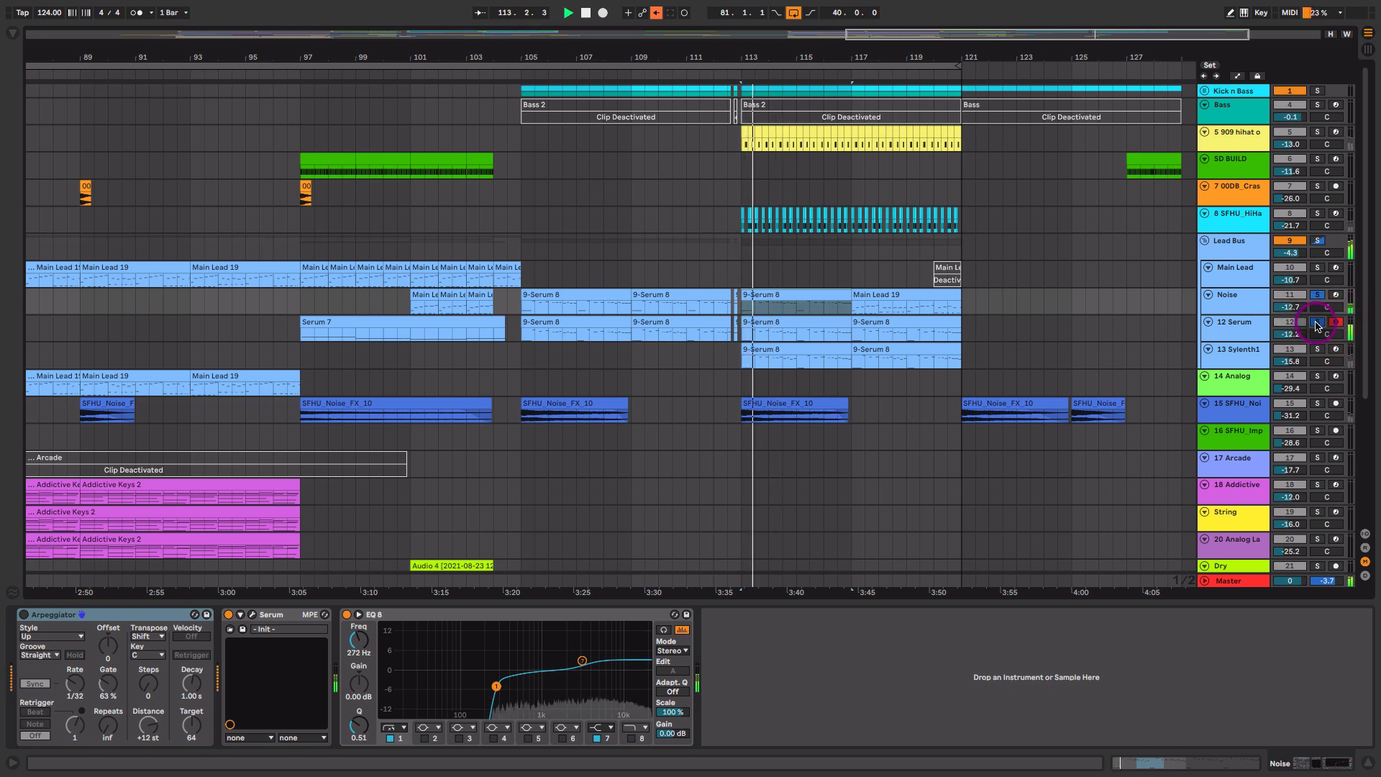
{"action": "key", "text": "Tab"}
{"action": "left_click_drag", "start_coordinate": [348, 515], "coordinate": [341, 425]}
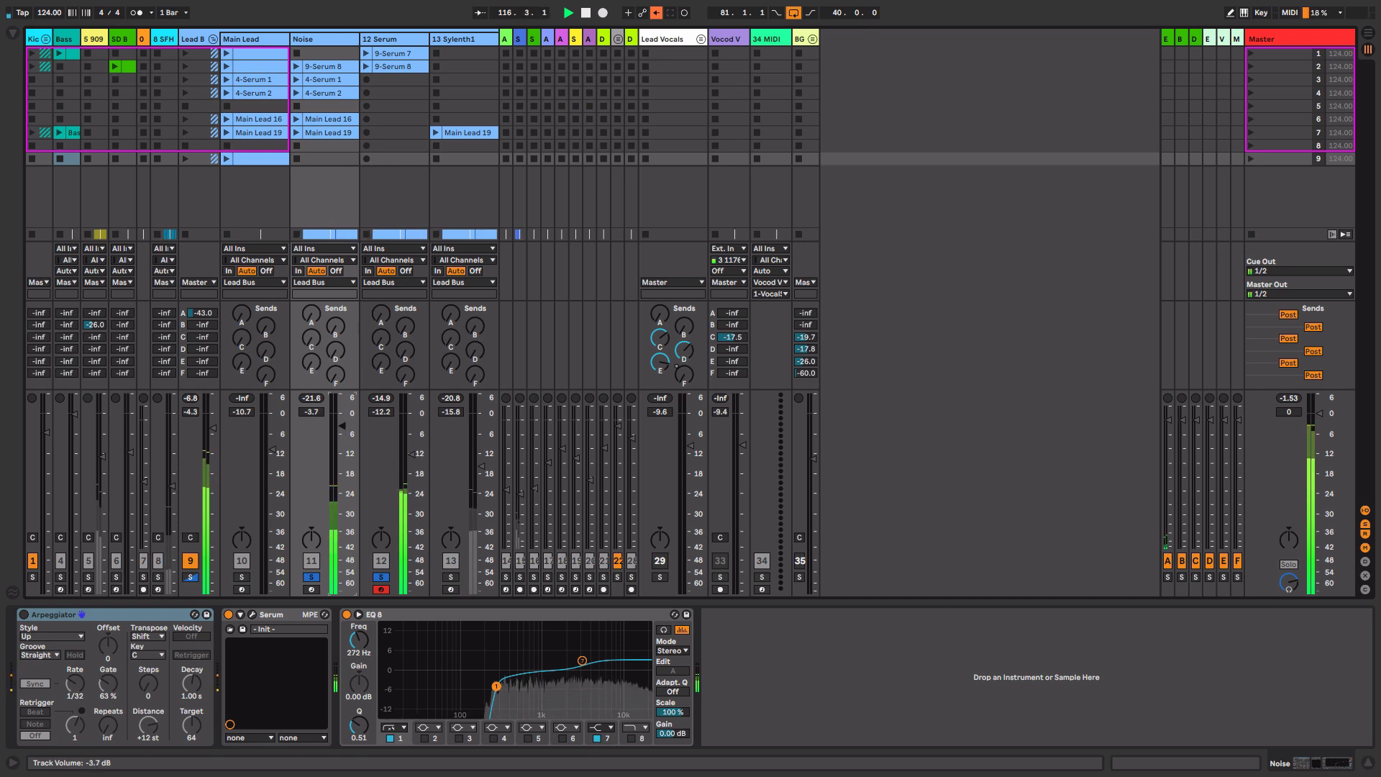
- Return to the arrangement and check the layered lead clips on the 13 Sylenth1, 12 Serum and Noise tracks
{"action": "key", "text": "Tab"}
{"action": "left_click", "coordinate": [896, 348]}
{"action": "left_click", "coordinate": [807, 319]}
{"action": "left_click", "coordinate": [807, 299]}
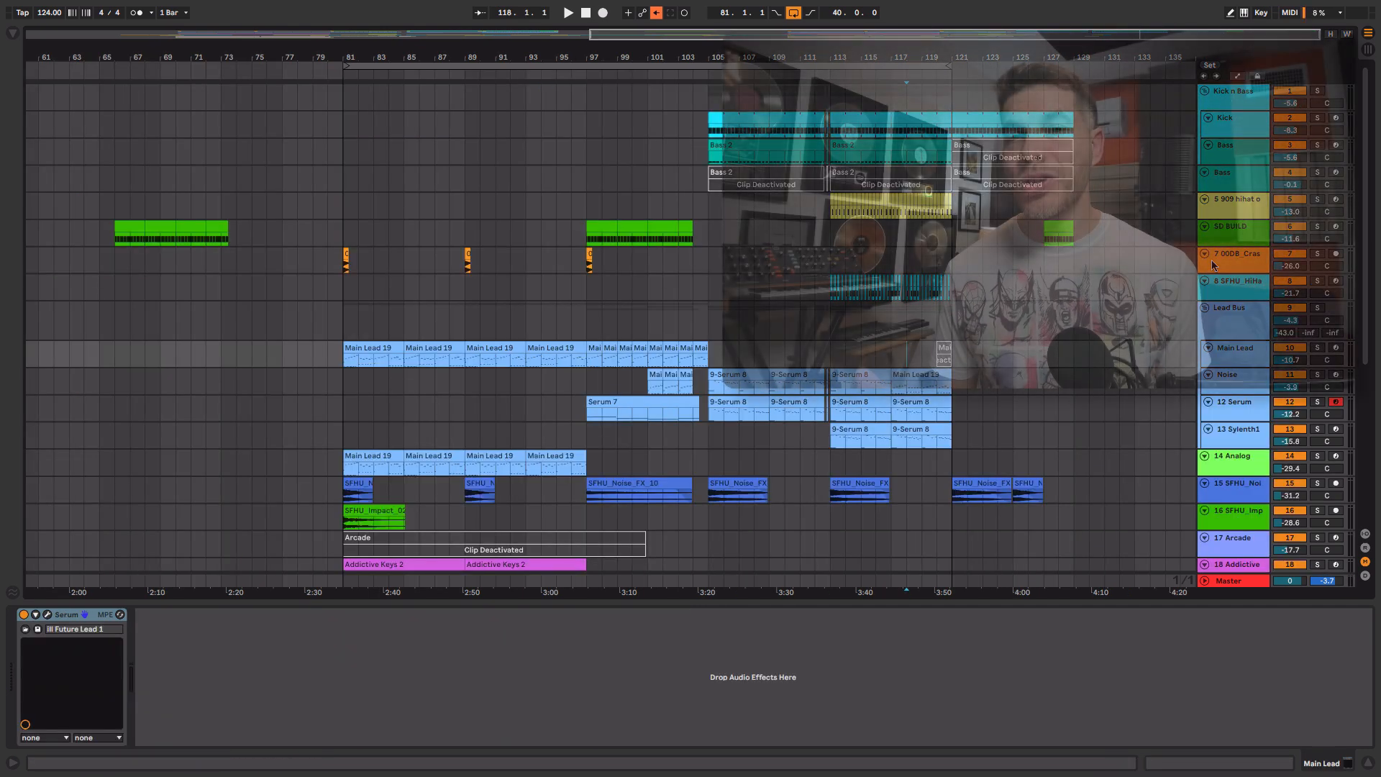